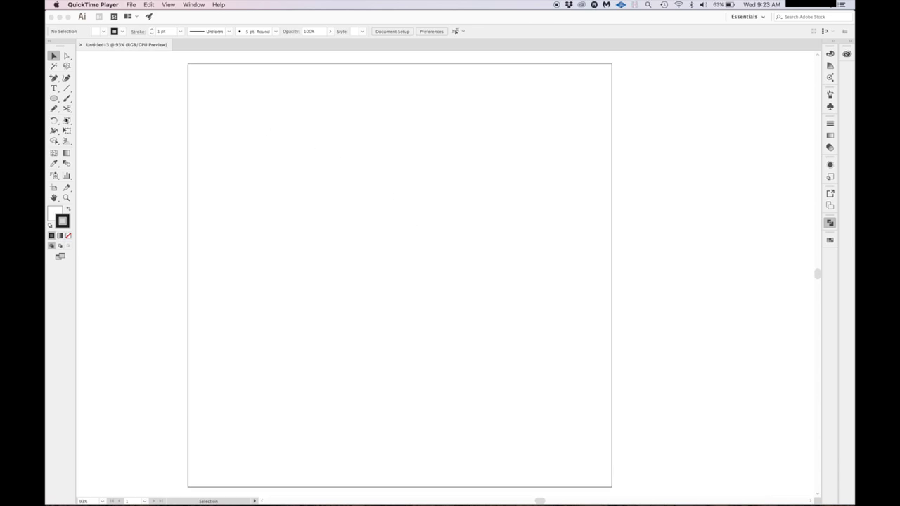
Return to Illustrator and choose the Star Tool from the Ellipse tool flyout.
left_click(54, 99)
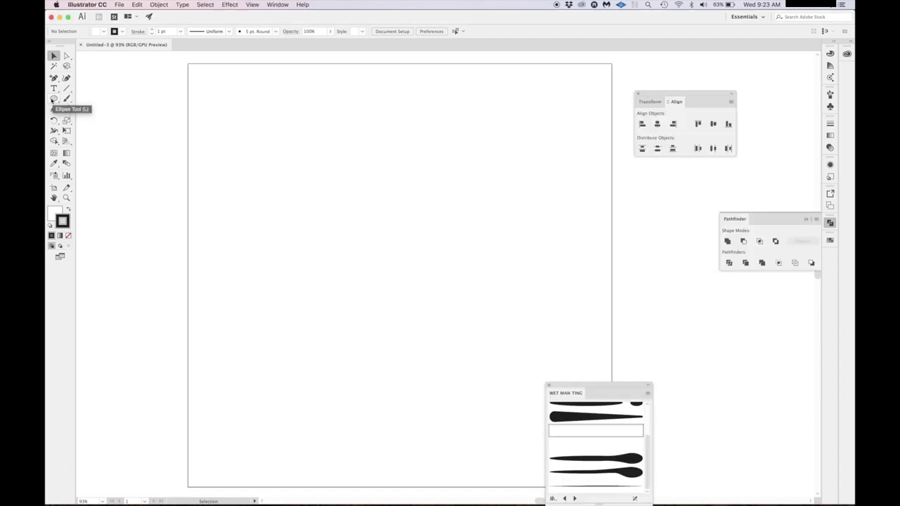
left_click(54, 98)
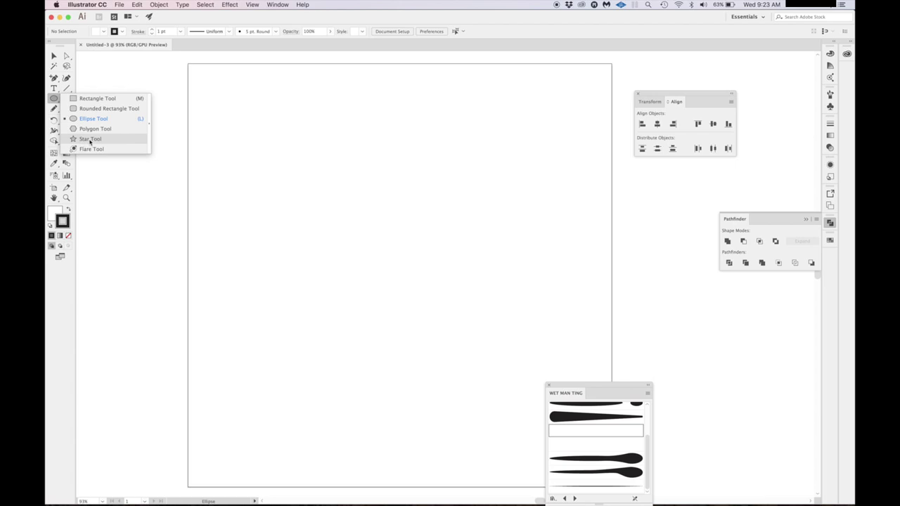
left_click(89, 139)
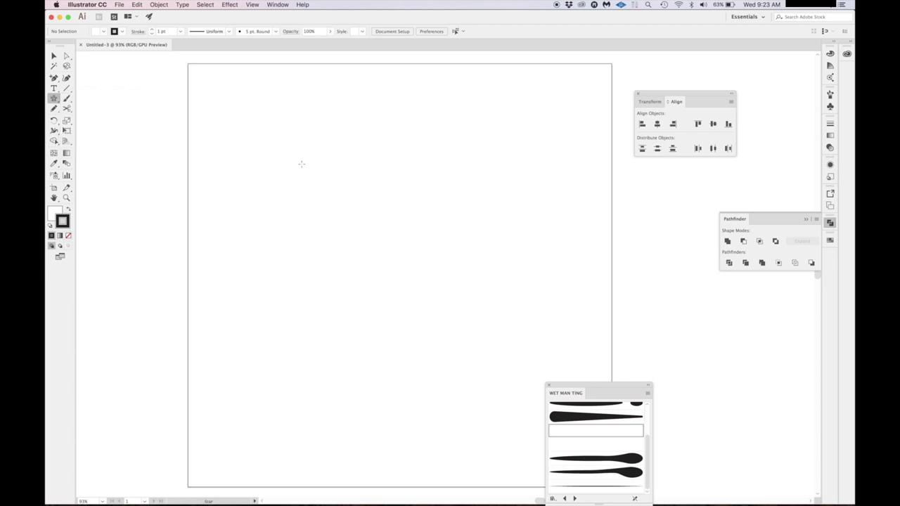
Set stars to 30 points, then draw a small upper-left star with very short points.
left_click(350, 178)
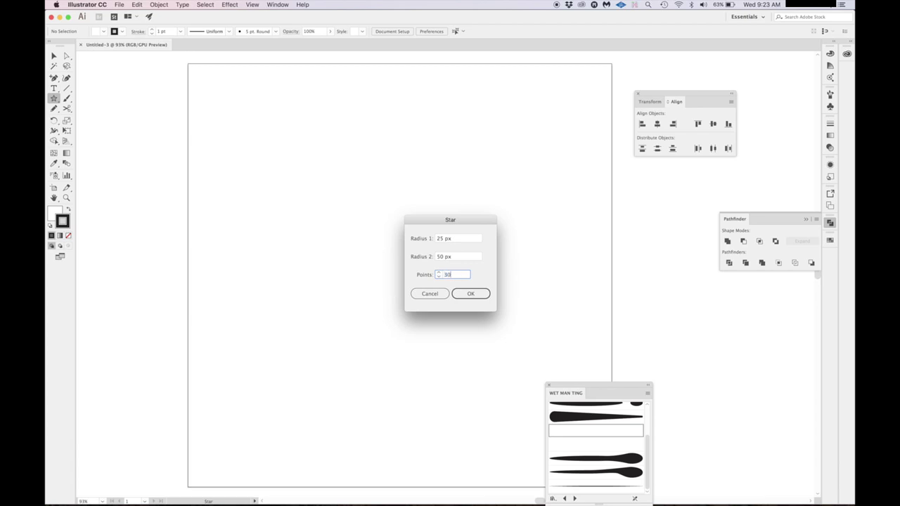
left_click(469, 293)
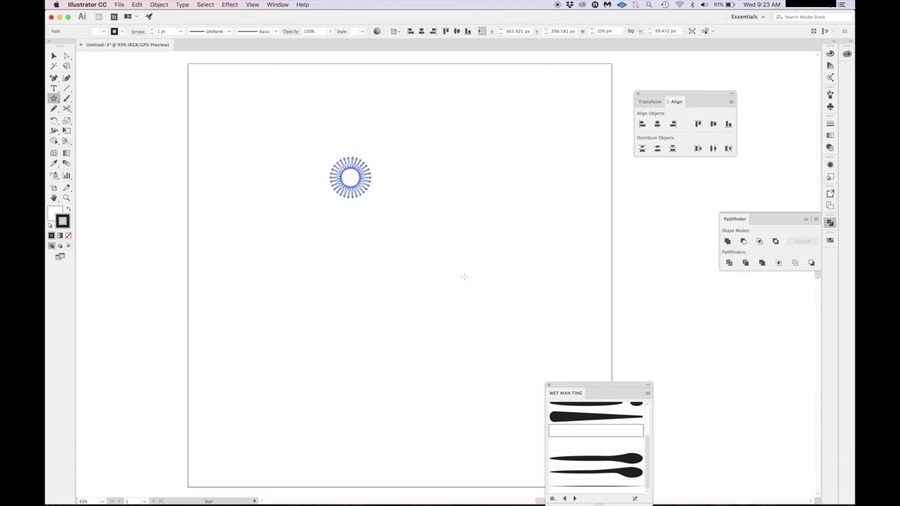
key("Delete")
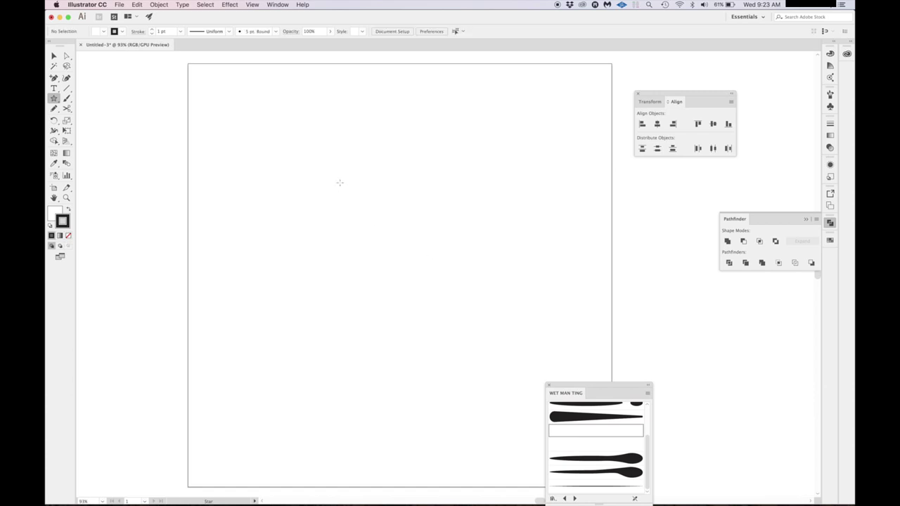
left_click_drag(344, 173, 427, 208)
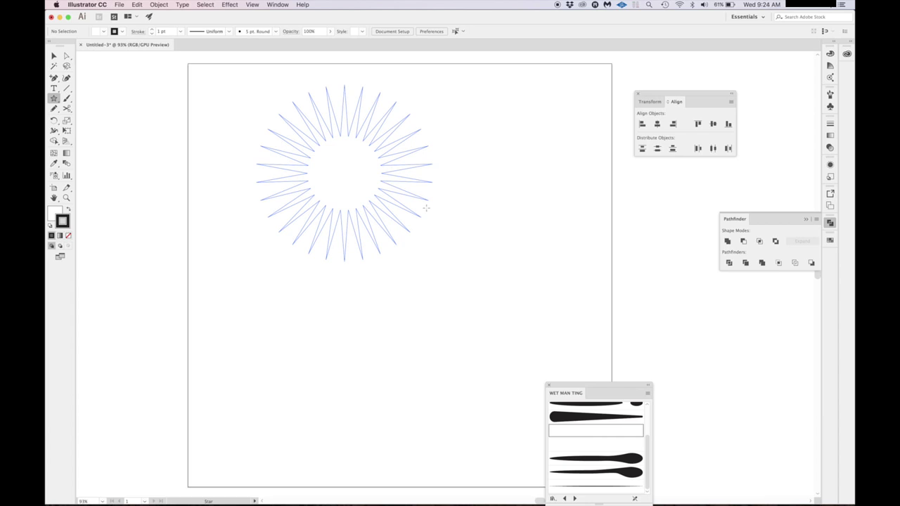
left_click_drag(426, 208, 368, 204)
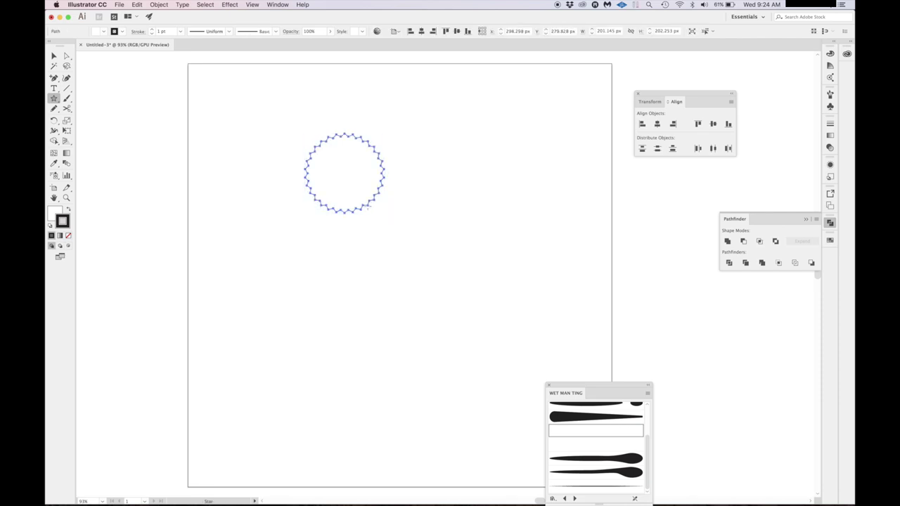
Centre the star horizontally and vertically on the artboard, then scale it up to fill most of the page.
key("v")
left_click(422, 185)
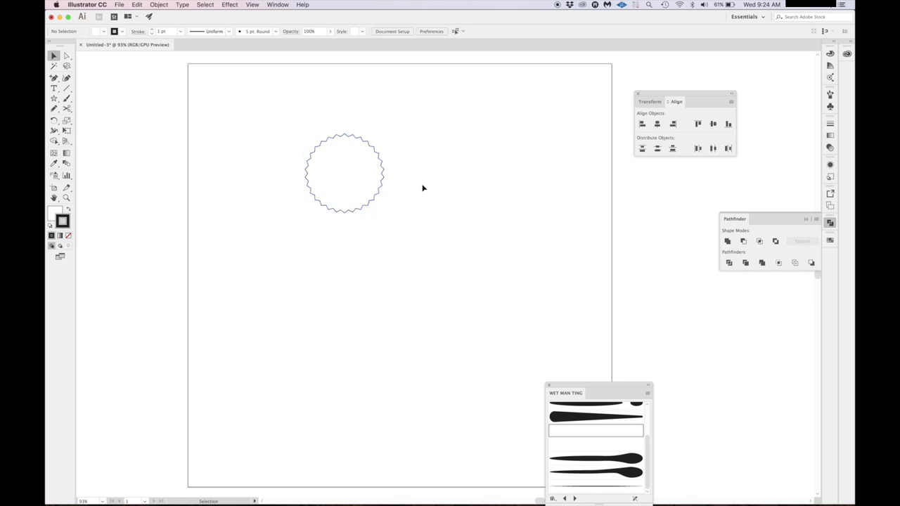
left_click(384, 171)
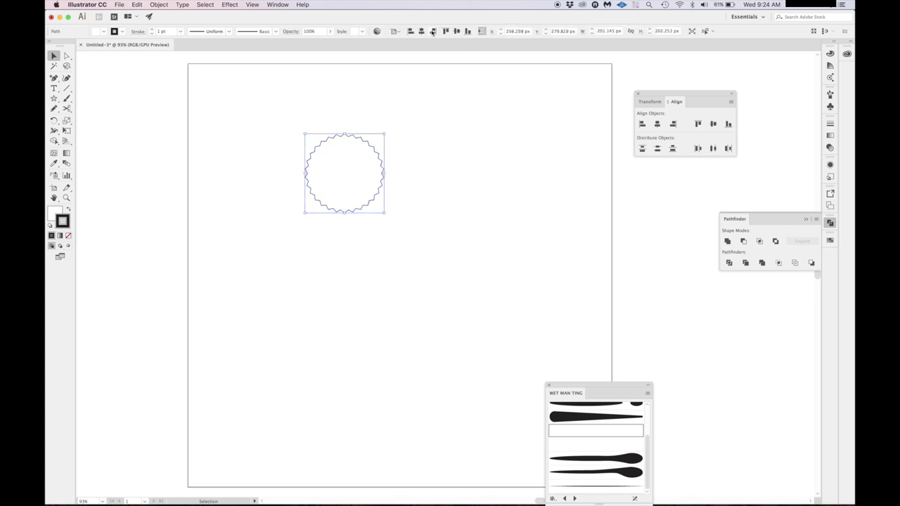
left_click(400, 31)
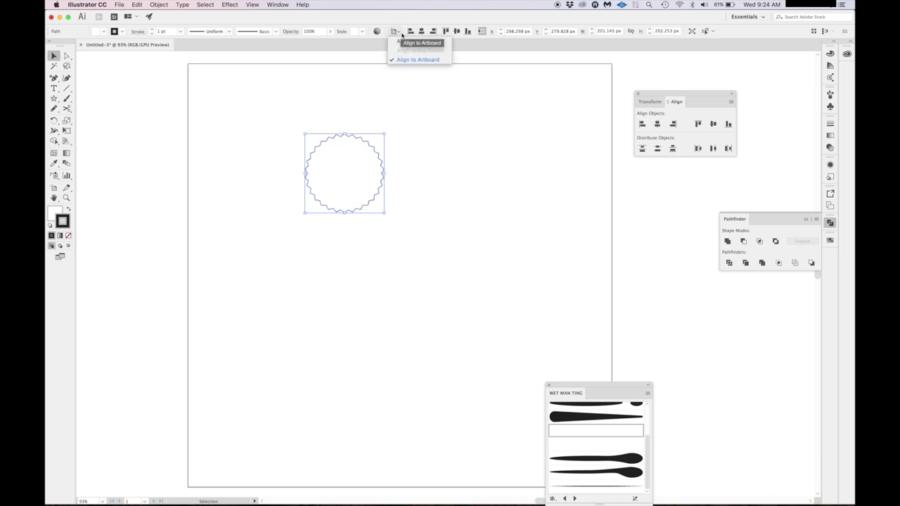
left_click(423, 33)
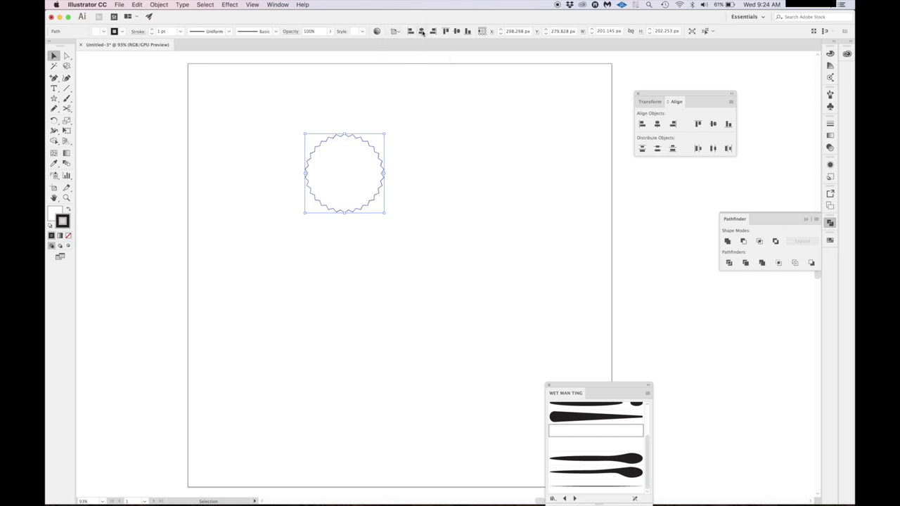
left_click(423, 33)
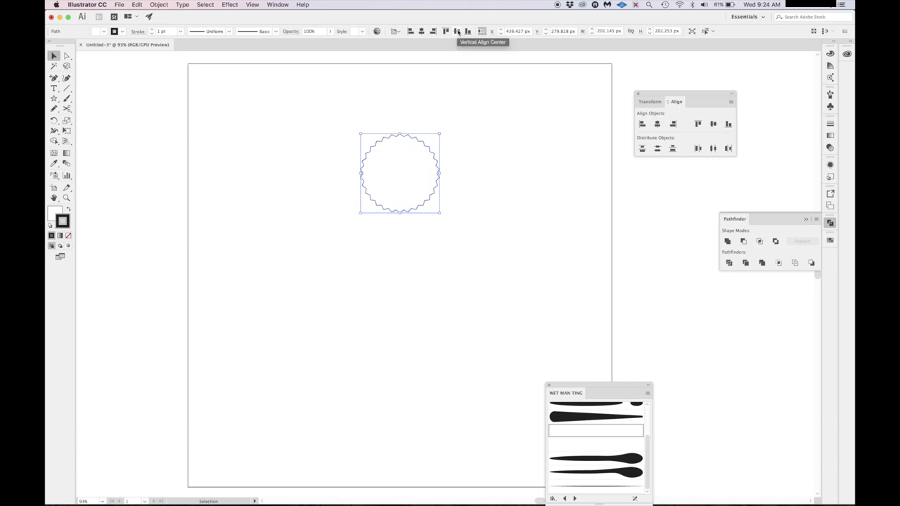
left_click(457, 33)
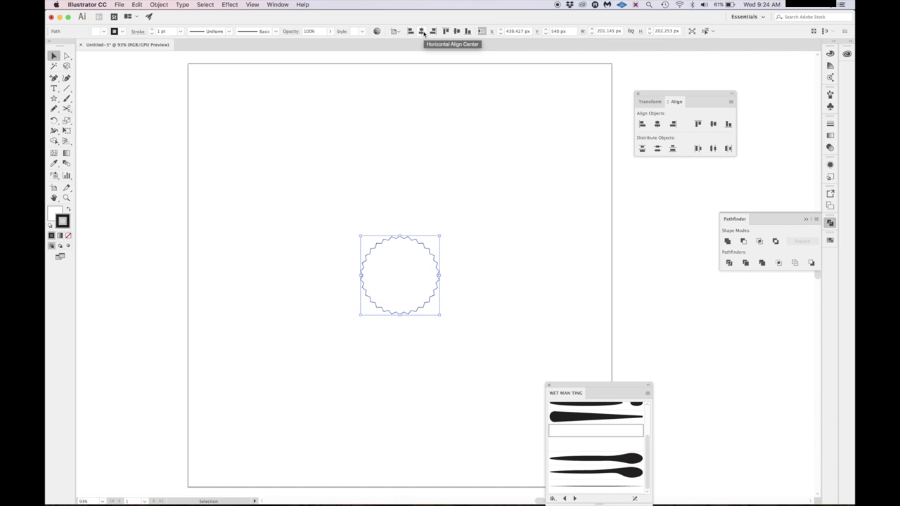
left_click(423, 33)
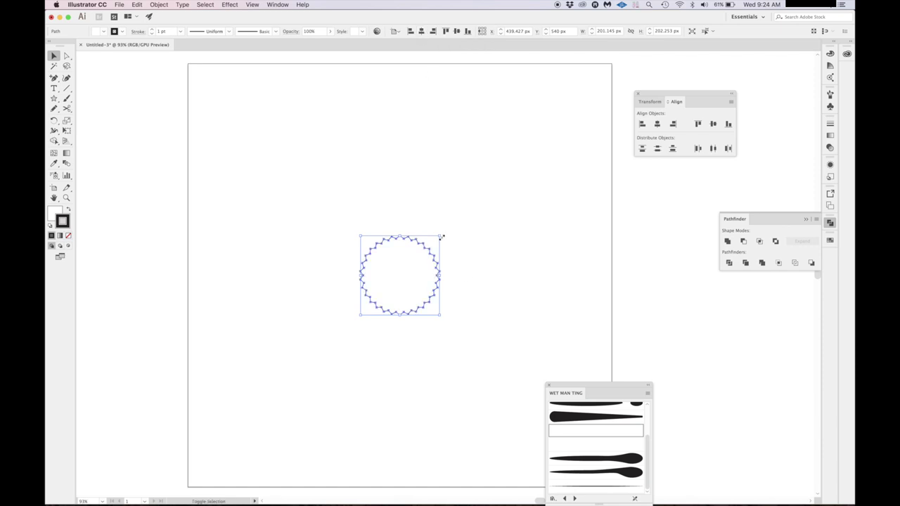
left_click_drag(441, 237, 570, 145)
Round a single corner at the star's top as a test with Direct Selection.
left_click(580, 148)
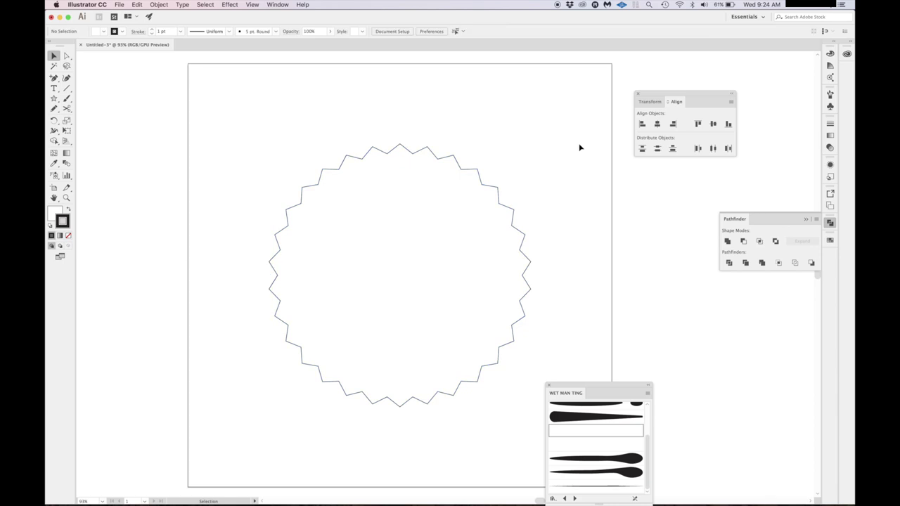
key("a")
left_click(436, 157)
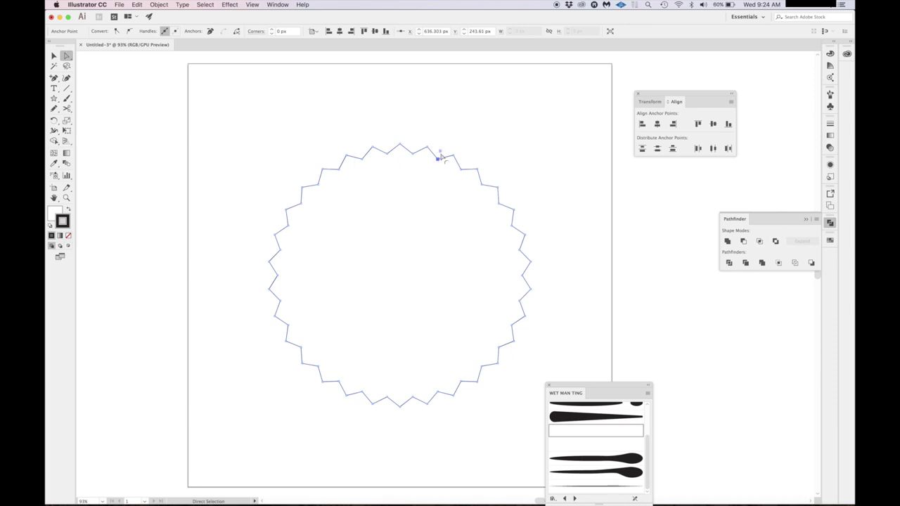
left_click_drag(440, 154, 450, 140)
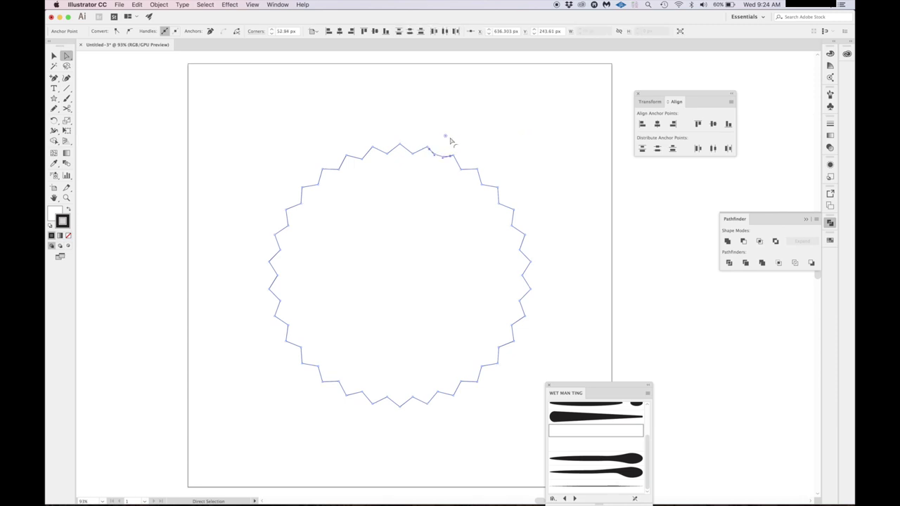
left_click(466, 129)
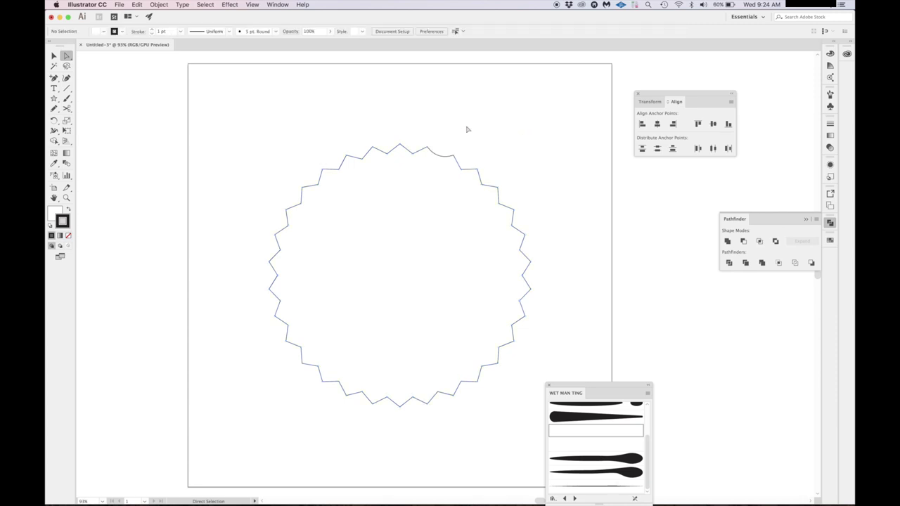
scroll(467, 130, "right", 2)
Select the star's point anchors from the top down the right side to the bottom.
key("super+a")
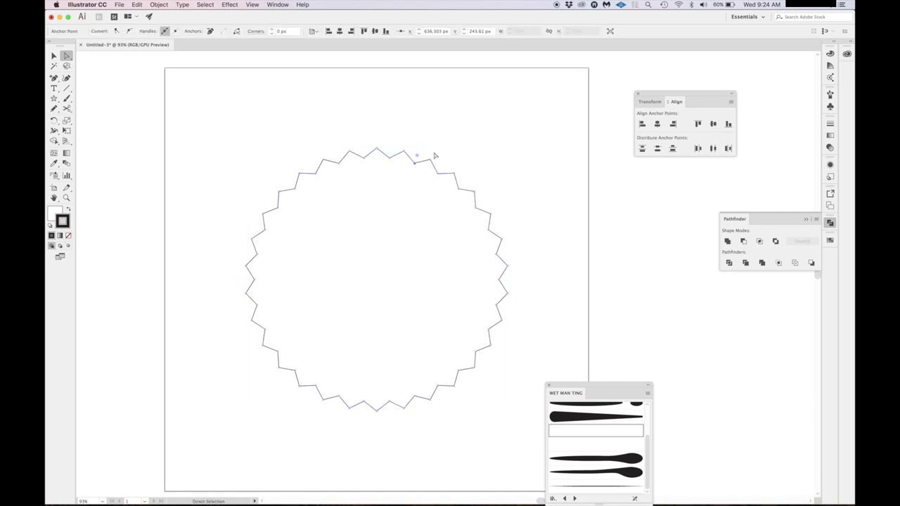
left_click(415, 163)
left_click(438, 173, "shift")
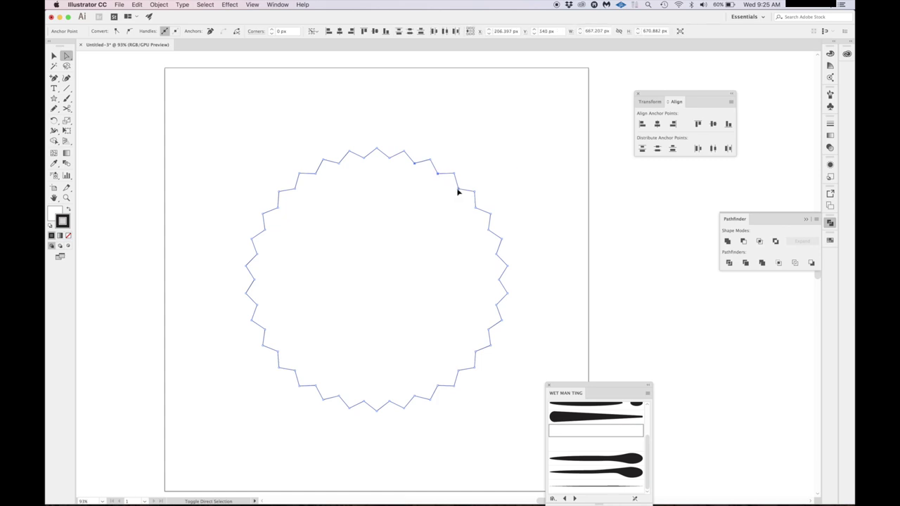
left_click(458, 188, "shift")
left_click(475, 207, "shift")
left_click(489, 230, "shift")
left_click(496, 254, "shift")
left_click(499, 280, "shift")
left_click(497, 305, "shift")
left_click(490, 328, "shift")
left_click(476, 350, "shift")
left_click(458, 371, "shift")
left_click(438, 386, "shift")
left_click(415, 396, "shift")
left_click(389, 402, "shift")
left_click(364, 402, "shift")
Add the left-side point anchors and round all selected corners into scallops.
left_click(338, 397, "shift")
left_click(316, 386, "shift")
left_click(296, 370, "shift")
left_click(278, 350, "shift")
left_click(264, 330, "shift")
left_click(256, 306, "shift")
left_click(254, 279, "shift")
left_click(256, 254, "shift")
left_click(264, 231, "shift")
left_click(278, 208, "shift")
left_click(294, 188, "shift")
left_click(315, 173, "shift")
left_click(339, 163, "shift")
left_click(364, 158, "shift")
left_click(390, 158, "shift")
left_click_drag(392, 152, 393, 142)
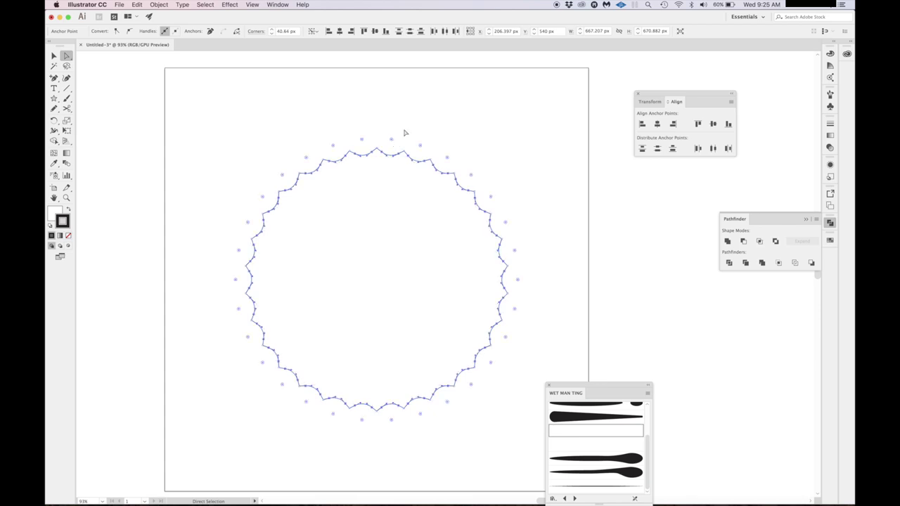
left_click(405, 134)
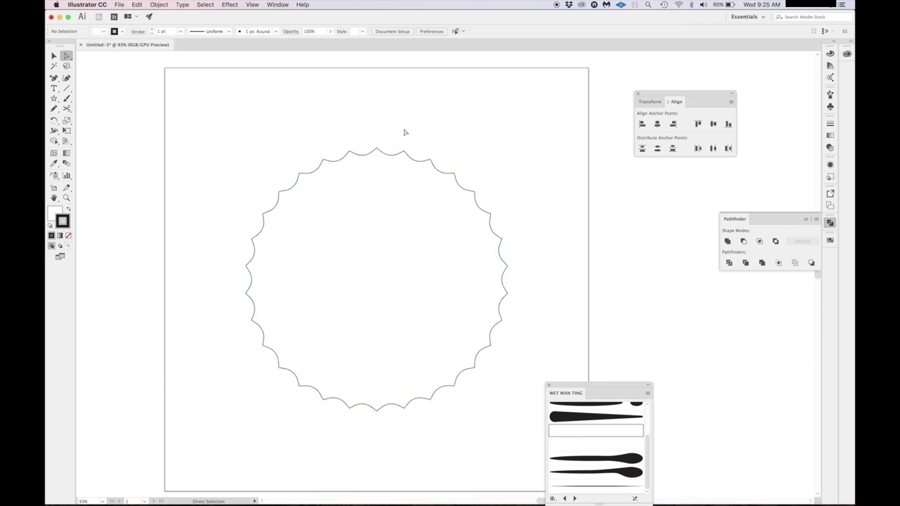
Begin selecting the ring's anchors along the upper right, then clear the selection.
left_click(376, 150)
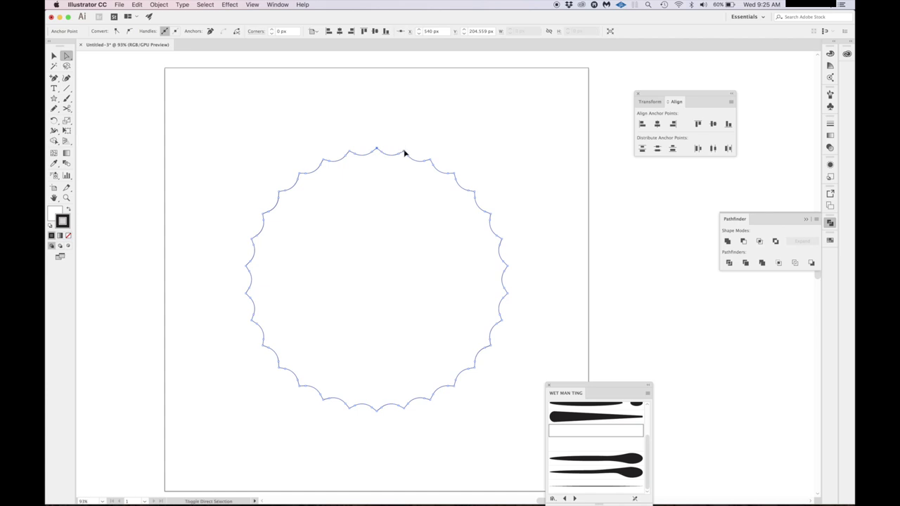
left_click(404, 152, "shift")
left_click(430, 161, "shift")
left_click(454, 173, "shift")
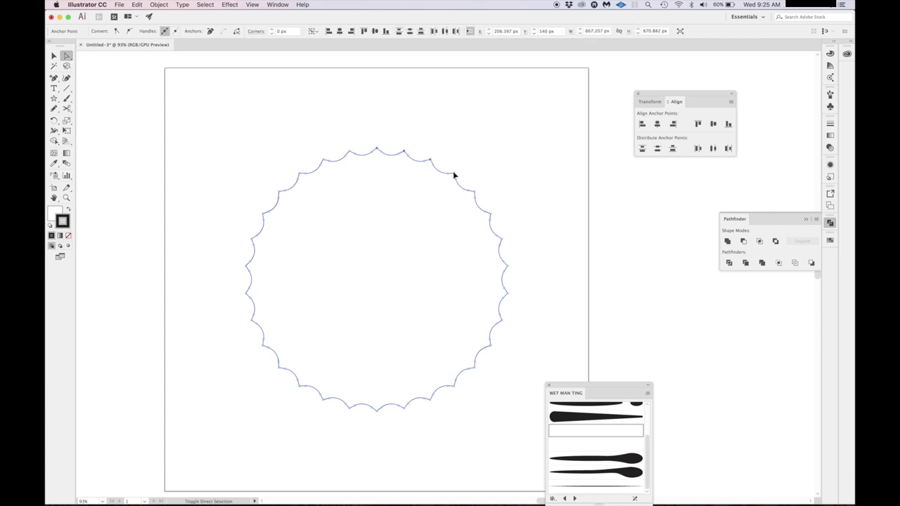
left_click(474, 192, "shift")
left_click(490, 213, "shift")
left_click(501, 239, "shift")
left_click(510, 267)
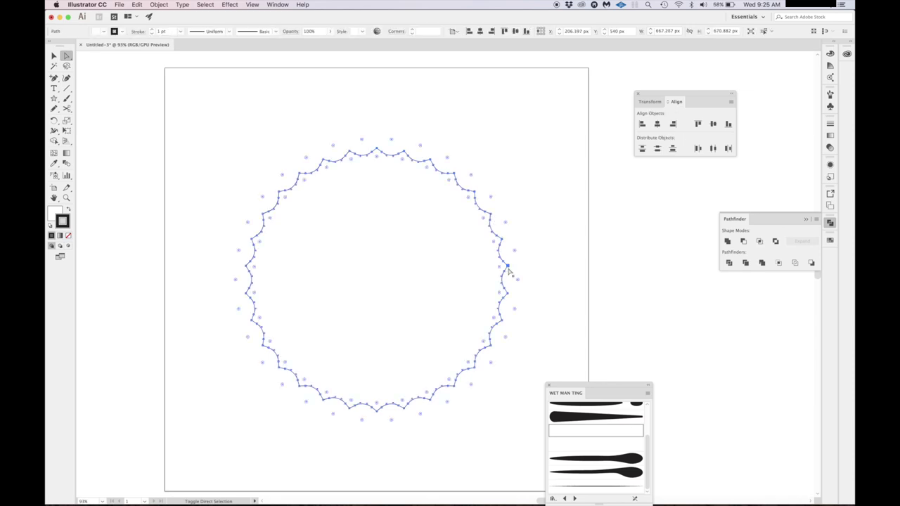
left_click(526, 244)
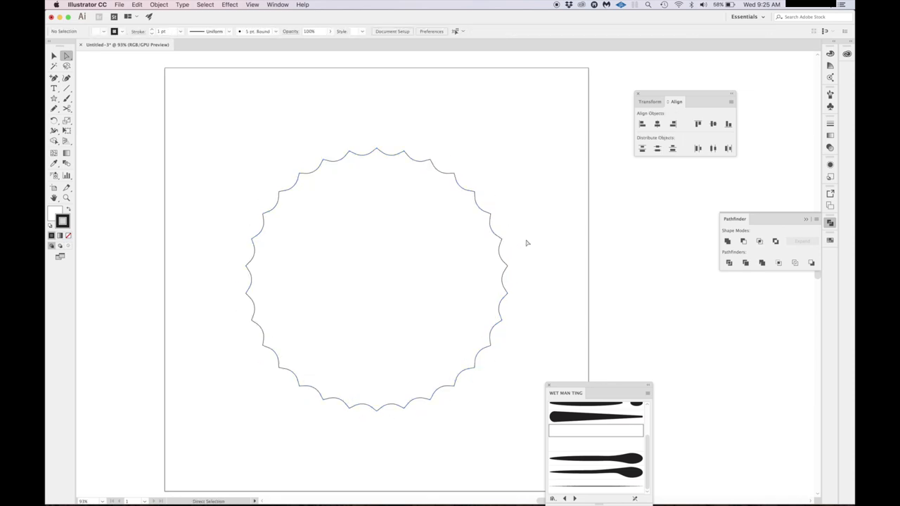
Select the ring's anchors from the top around the right side to the bottom.
left_click(376, 150)
left_click(403, 152, "shift")
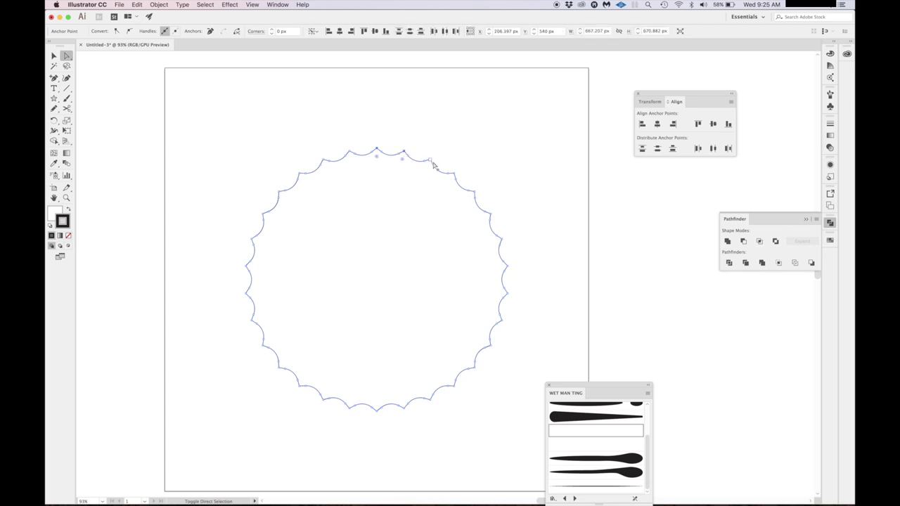
left_click(430, 161, "shift")
left_click(453, 173, "shift")
left_click(475, 191, "shift")
left_click(491, 214, "shift")
left_click(502, 240, "shift")
left_click(507, 266, "shift")
left_click(507, 293, "shift")
left_click(502, 319, "shift")
left_click(491, 345, "shift")
left_click(474, 367, "shift")
left_click(454, 386, "shift")
left_click(430, 401, "shift")
left_click(404, 407, "shift")
Add the left-side anchors and round all corners to about 20.33 px.
left_click(351, 409, "shift")
left_click(322, 400, "shift")
left_click(279, 367, "shift")
left_click(262, 345, "shift")
left_click(251, 320, "shift")
left_click(247, 293, "shift")
left_click(246, 266, "shift")
left_click(251, 241, "shift")
left_click(264, 214, "shift")
left_click(278, 192, "shift")
left_click(300, 174, "shift")
left_click(323, 162, "shift")
left_click(349, 152, "shift")
left_click(350, 151, "shift")
left_click(350, 152, "shift")
left_click_drag(350, 159, 351, 161)
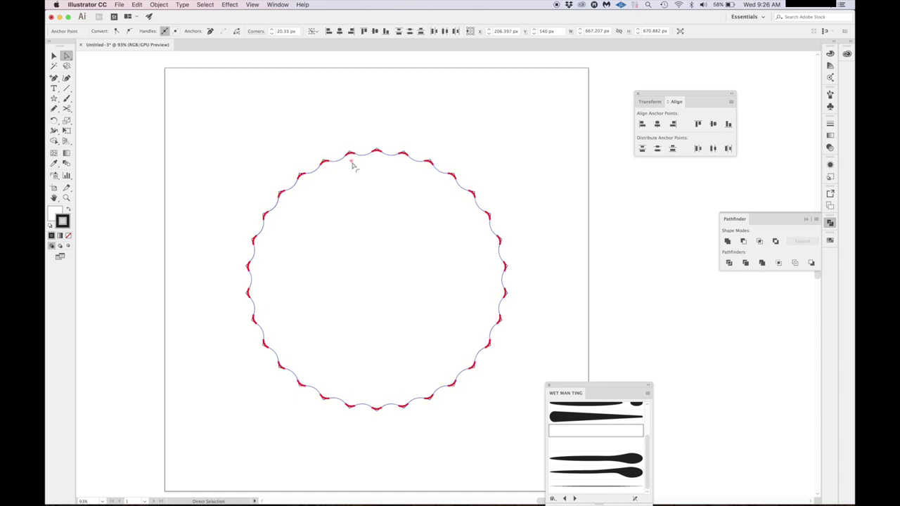
left_click_drag(352, 167, 354, 170)
Draw a circle over the wavy ring with the Ellipse tool.
key("v")
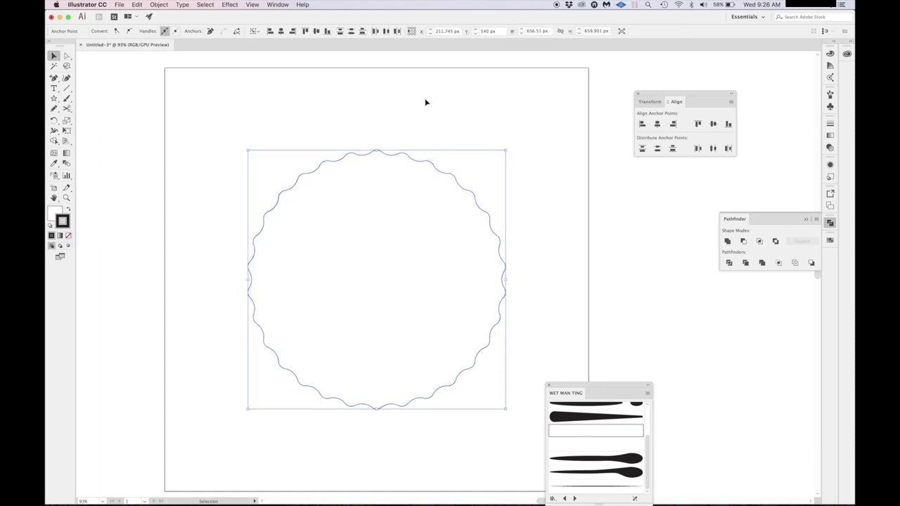
left_click(425, 103)
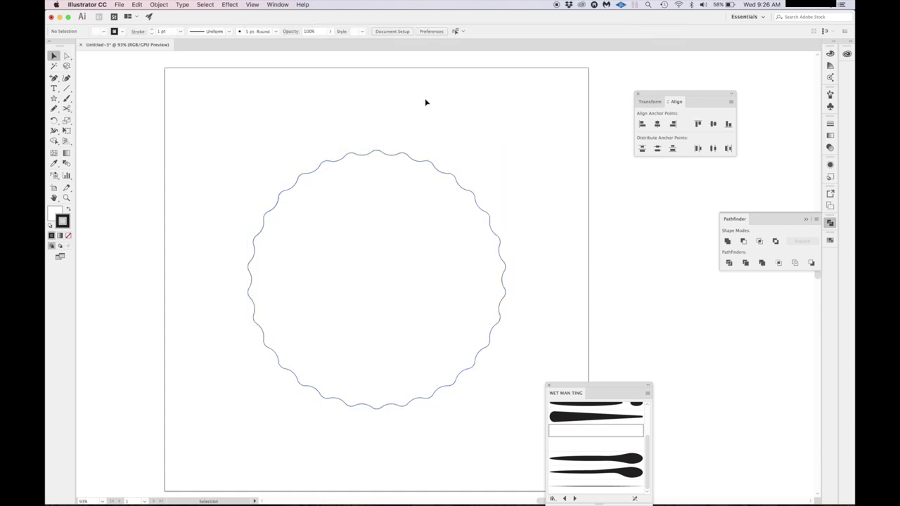
left_click(410, 156)
left_click(458, 130)
key("l")
left_click_drag(285, 180, 458, 406)
Centre the circle horizontally and vertically on the artboard.
key("v")
left_click(560, 279)
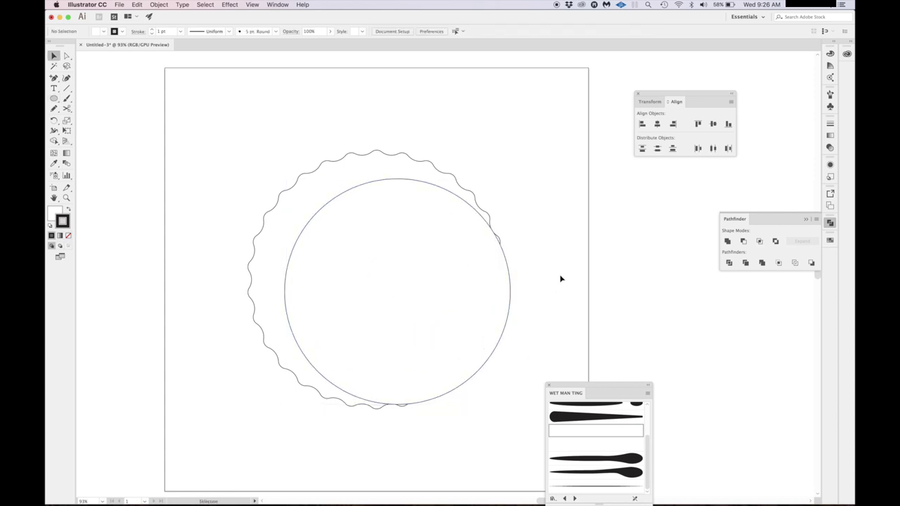
left_click(455, 198)
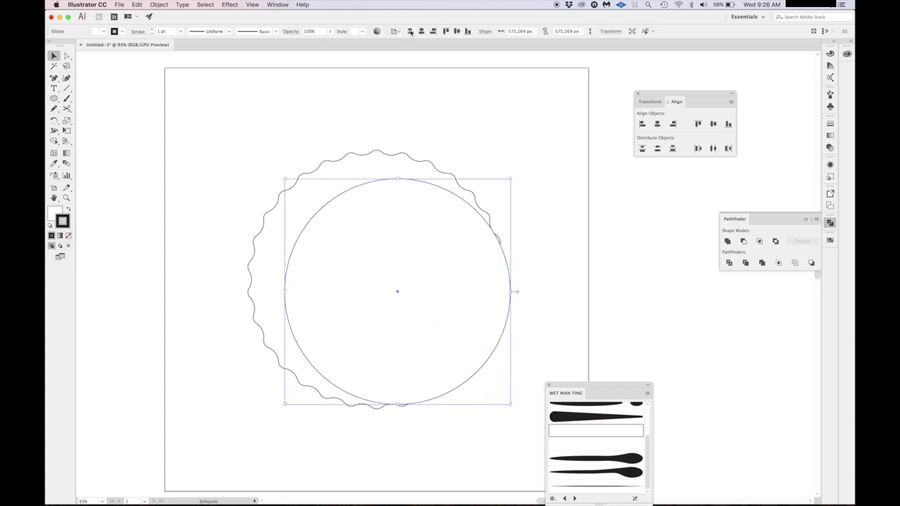
left_click(422, 31)
left_click(456, 30)
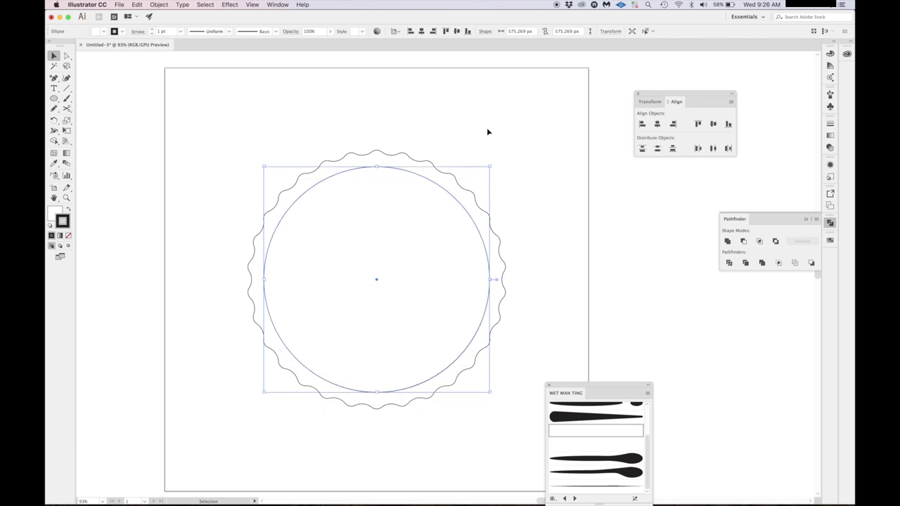
left_click(487, 131)
left_click(461, 204)
Scale the inner circle down slightly around its centre.
left_click_drag(492, 167, 488, 173)
left_click(516, 122)
scroll(517, 123, "down", 3)
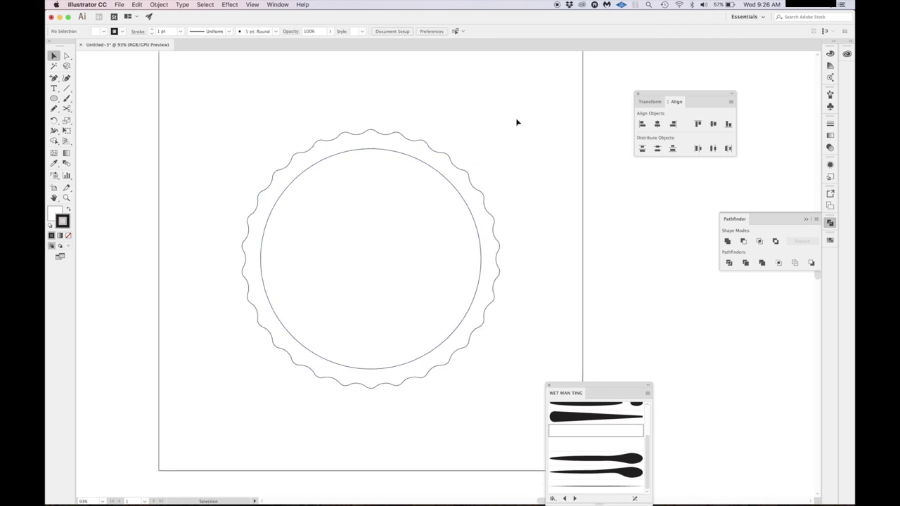
scroll(516, 122, "down", 1)
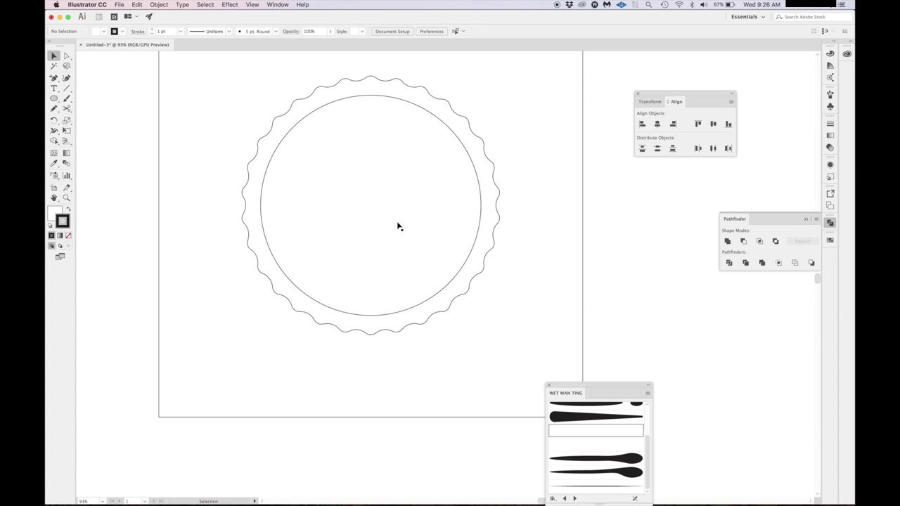
Rotate the wavy outer ring slightly so its scallops shift.
left_click(485, 147)
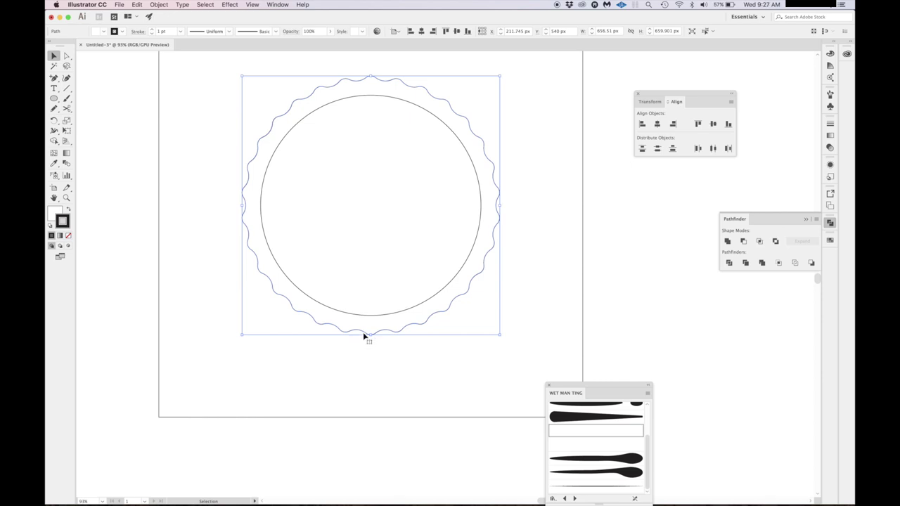
left_click_drag(504, 75, 486, 66)
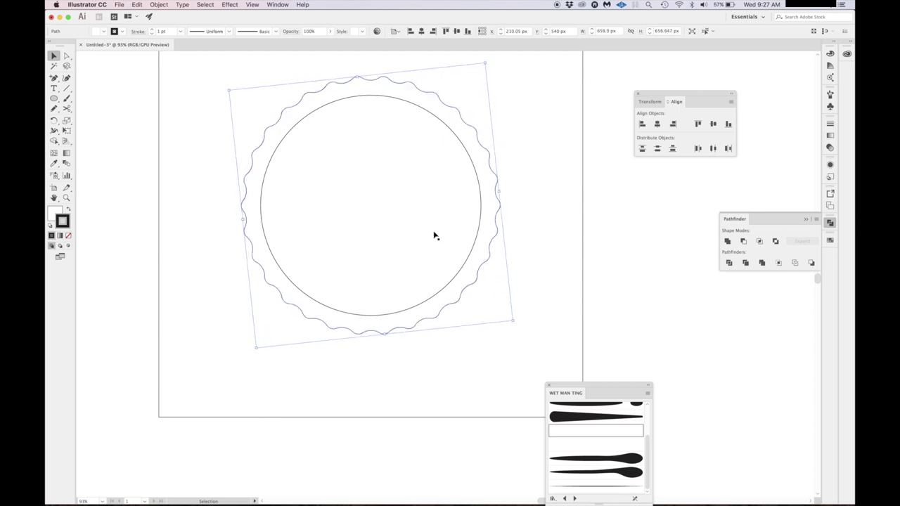
left_click(461, 69)
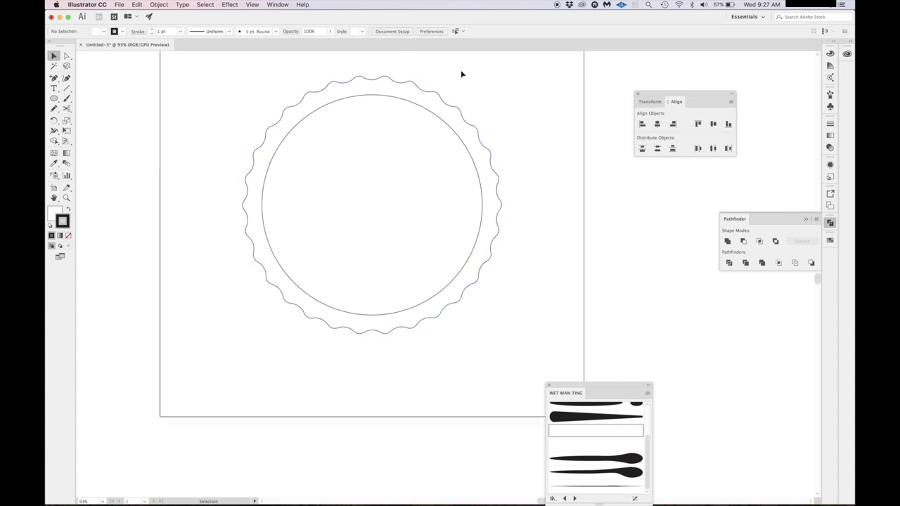
scroll(460, 70, "up", 3)
key("p")
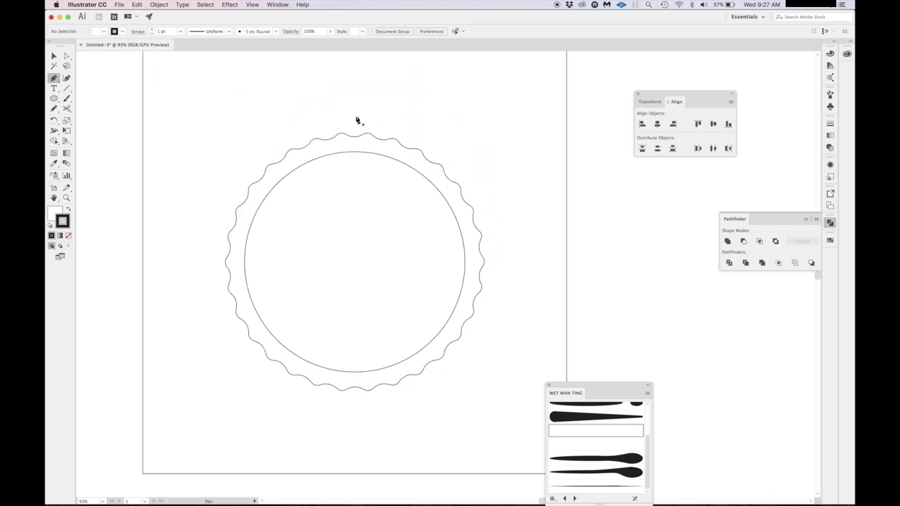
left_click(356, 81)
left_click(357, 440)
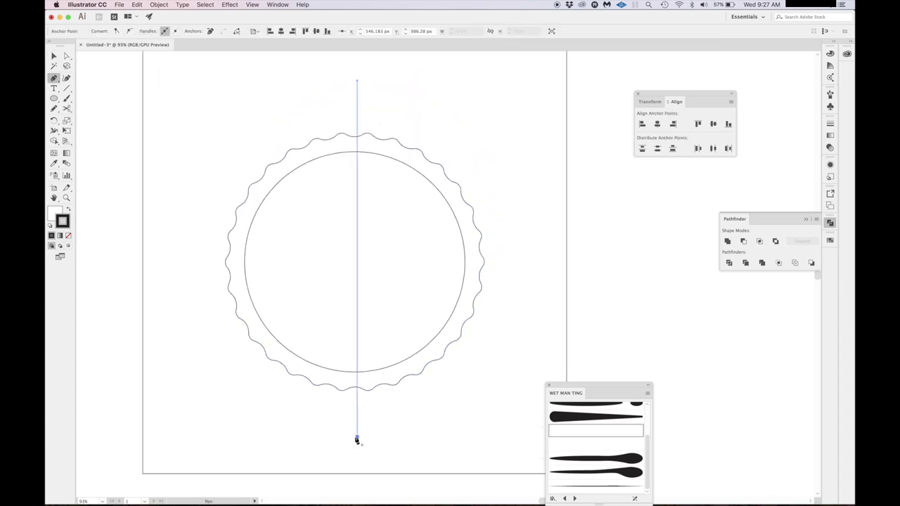
key("v")
left_click(454, 414)
left_click(357, 111)
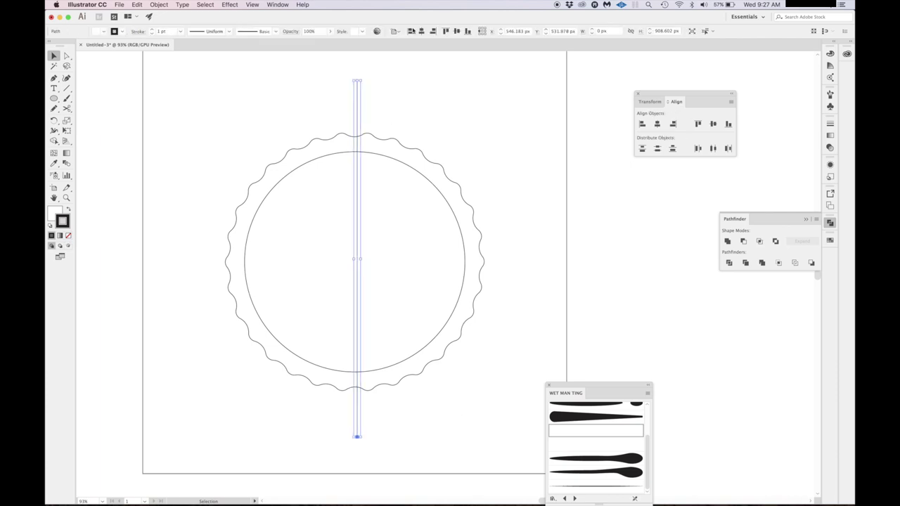
left_click(504, 108)
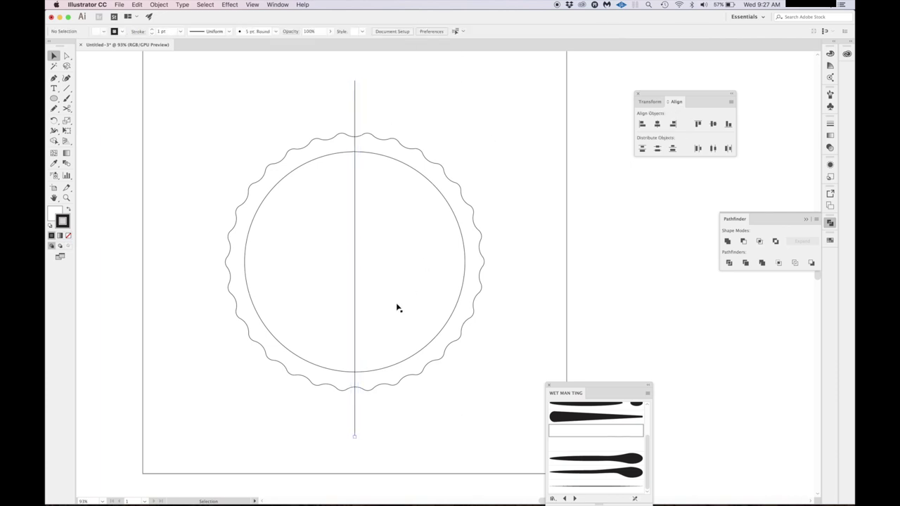
scroll(396, 309, "up", 5)
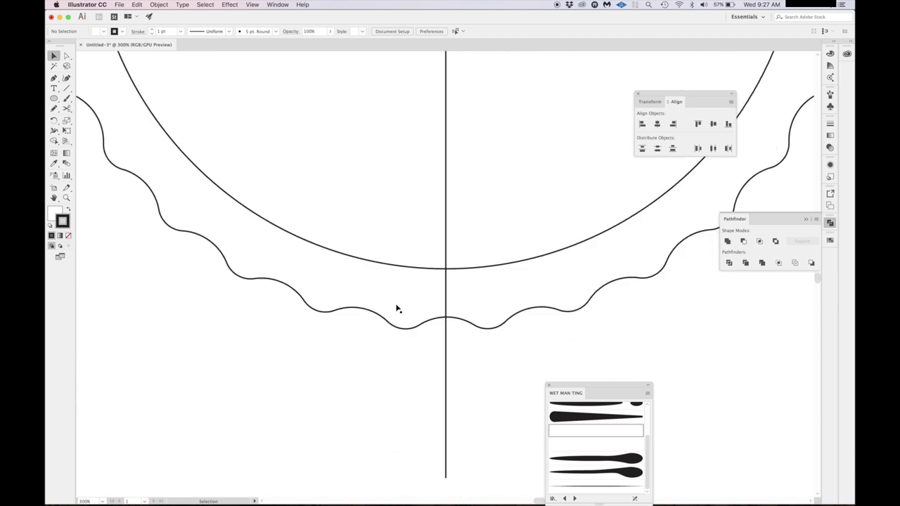
left_click(458, 296)
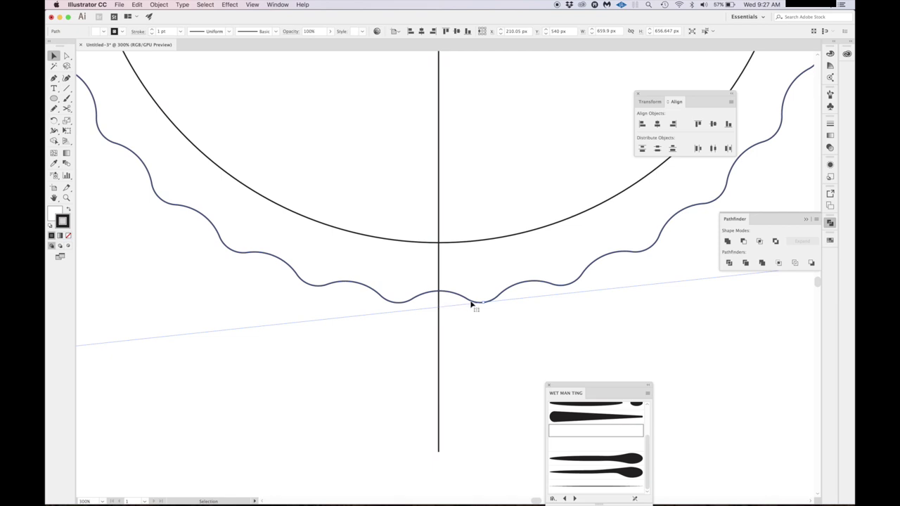
key("super+minus")
key("super+minus")
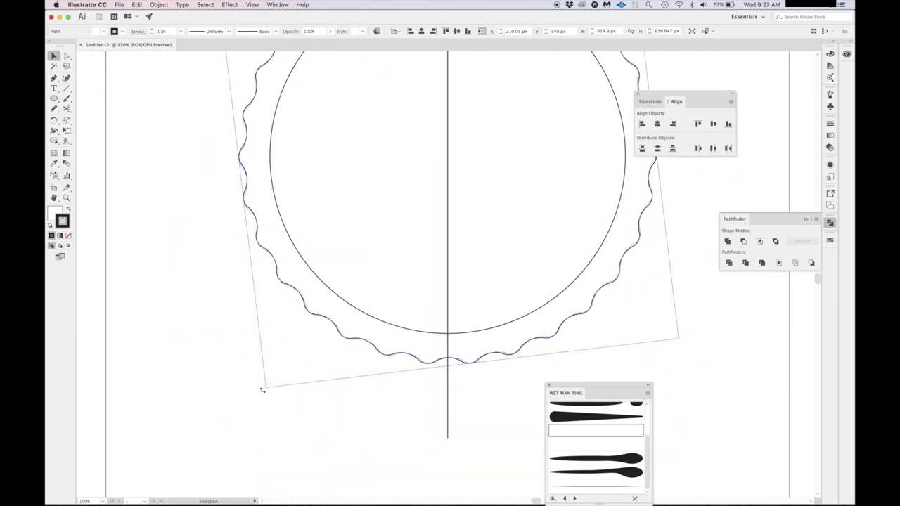
left_click(316, 405)
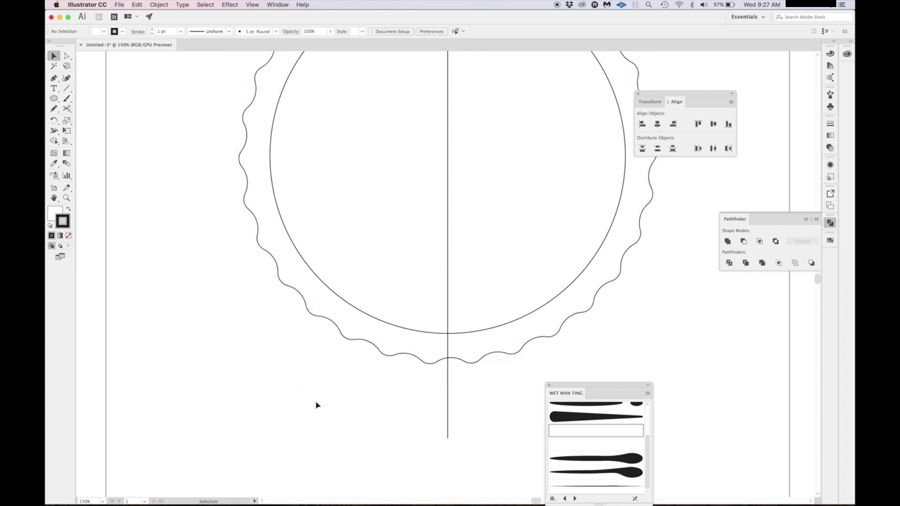
left_click(448, 309)
key("Delete")
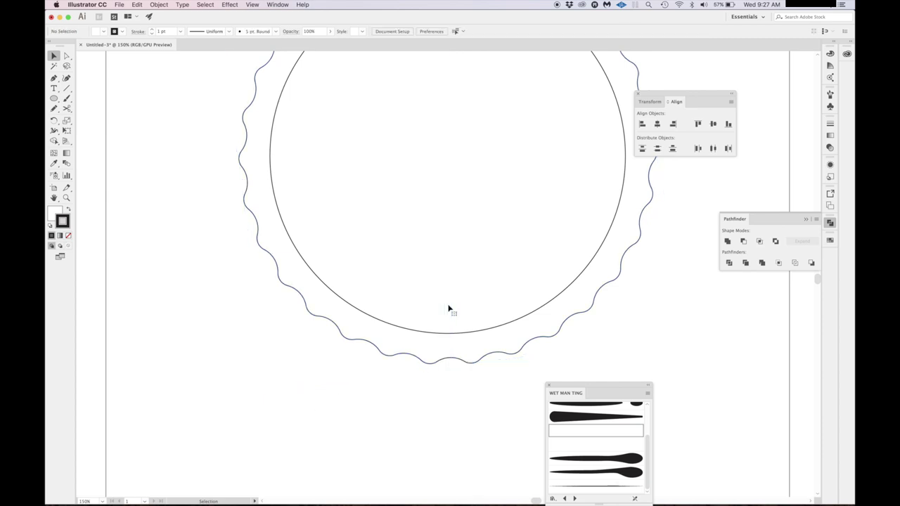
key("super+minus")
scroll(449, 309, "up", 3)
scroll(449, 309, "right", 2)
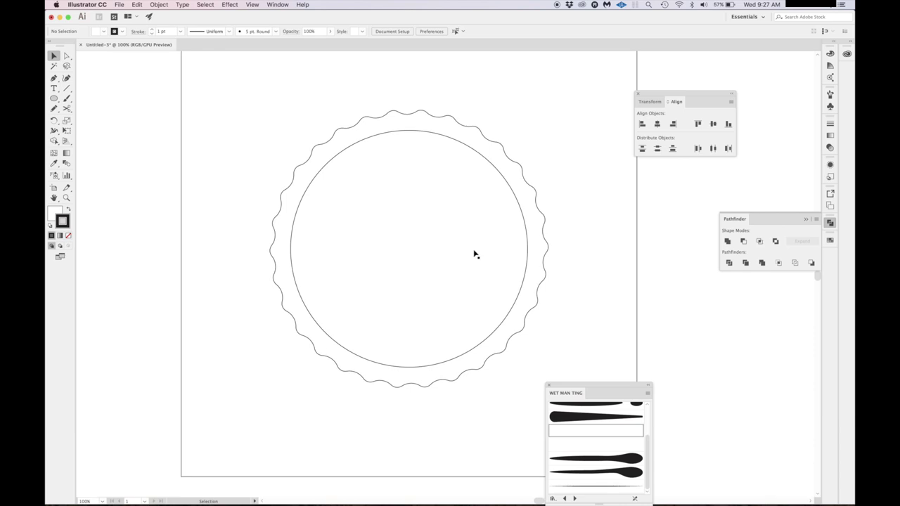
Create a 1080 × 1080 px square and centre it on the artboard.
key("m")
left_click(260, 106)
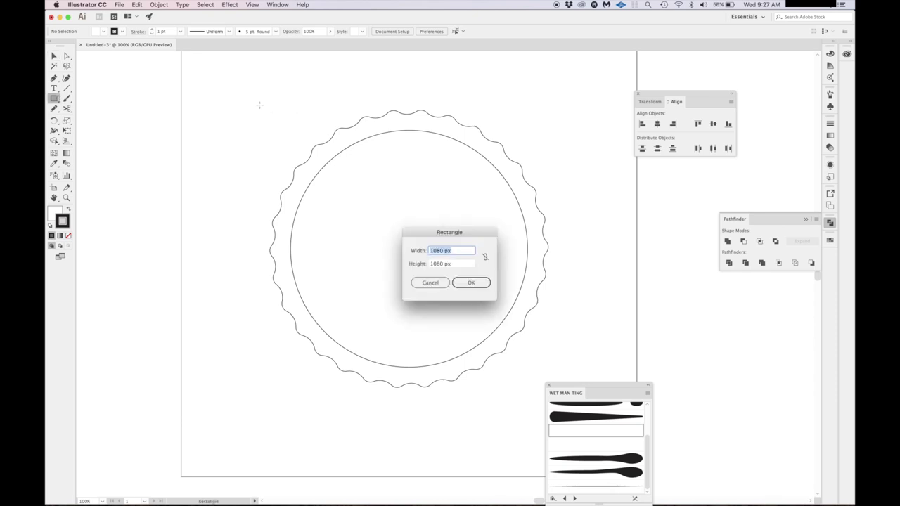
key("Return")
key("v")
left_click(421, 31)
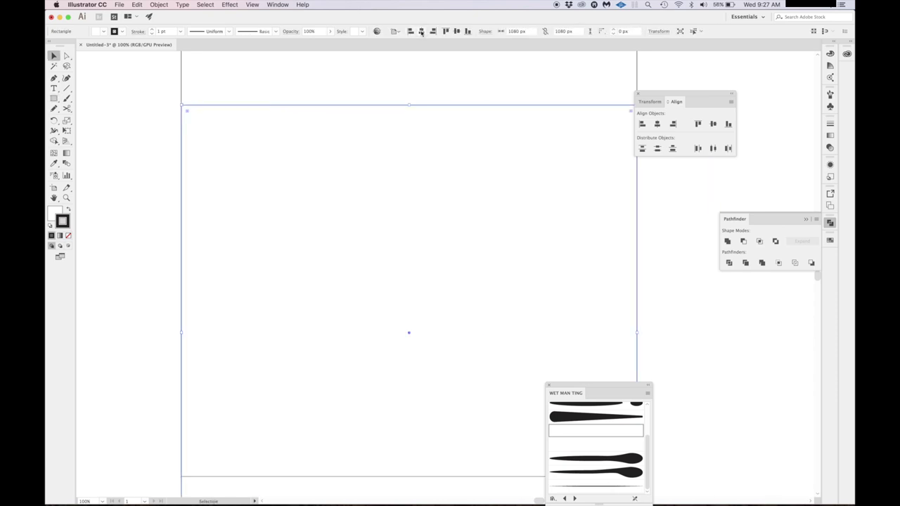
left_click(457, 31)
Send the square behind the ring and fill it with Black.
key("super+shift+bracketleft")
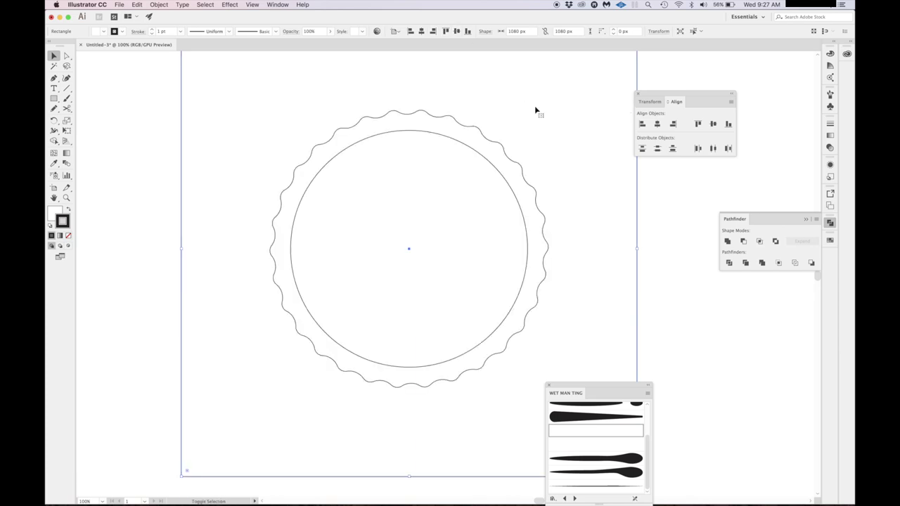
left_click(829, 240)
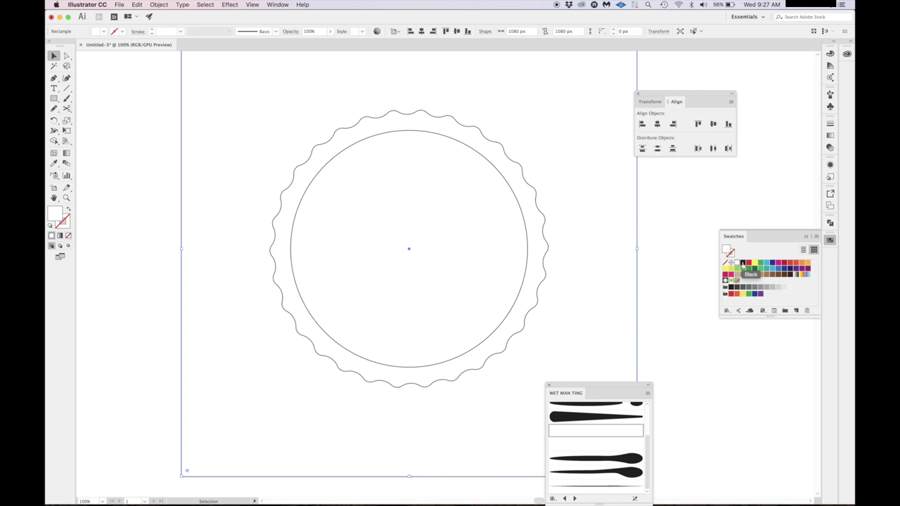
left_click(68, 209)
left_click(664, 215)
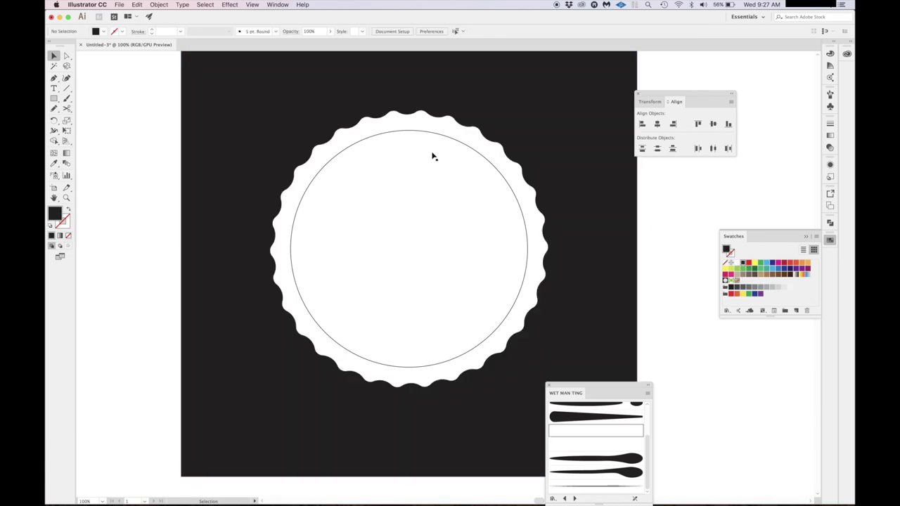
Remove the outline stroke from the white wavy shape.
left_click(478, 140)
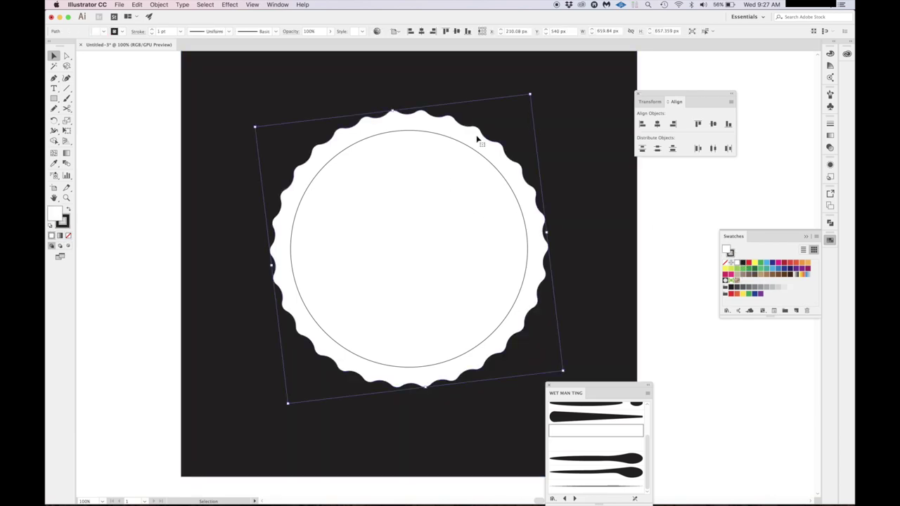
left_click(649, 199)
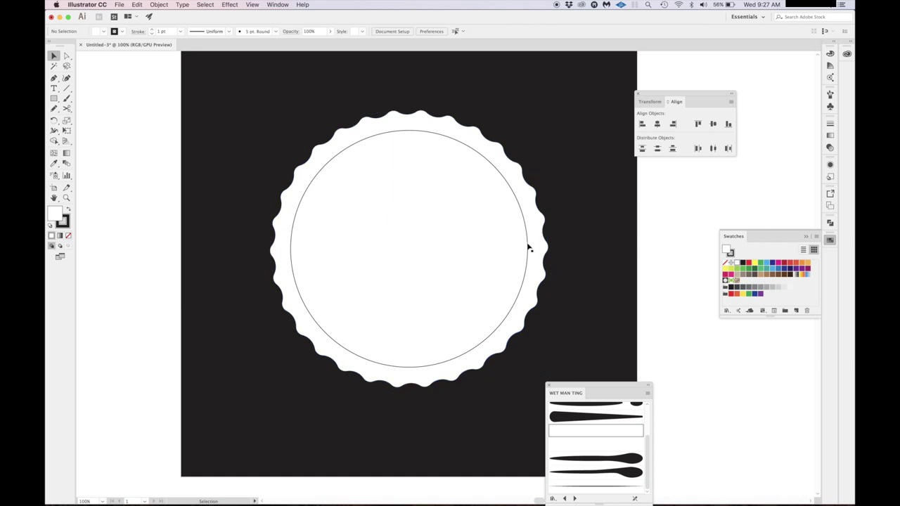
left_click(539, 250)
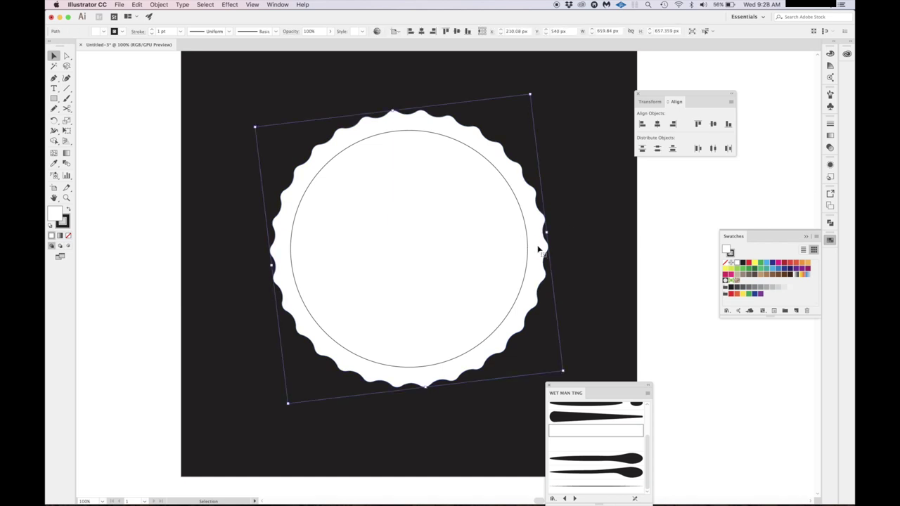
key("x")
key("slash")
left_click(681, 248)
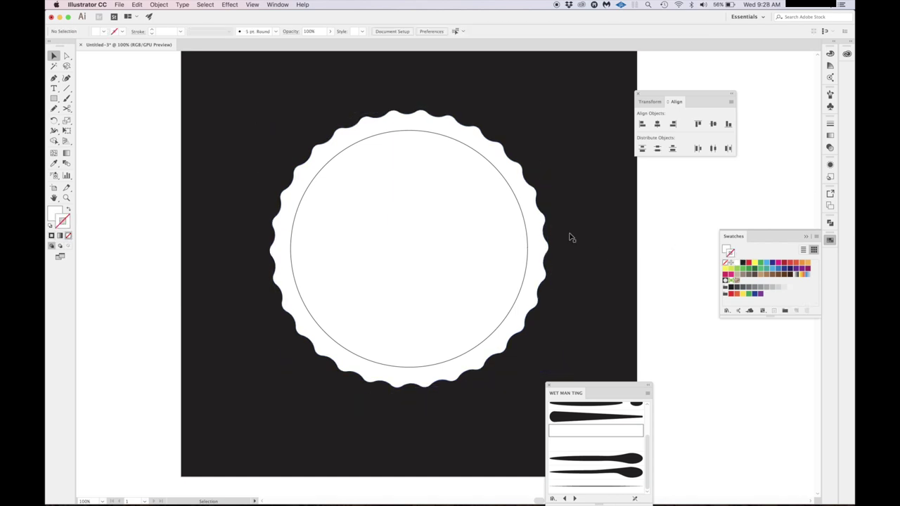
Give the inner circle the black background colour with the Eyedropper, then zoom in.
left_click(529, 229)
key("i")
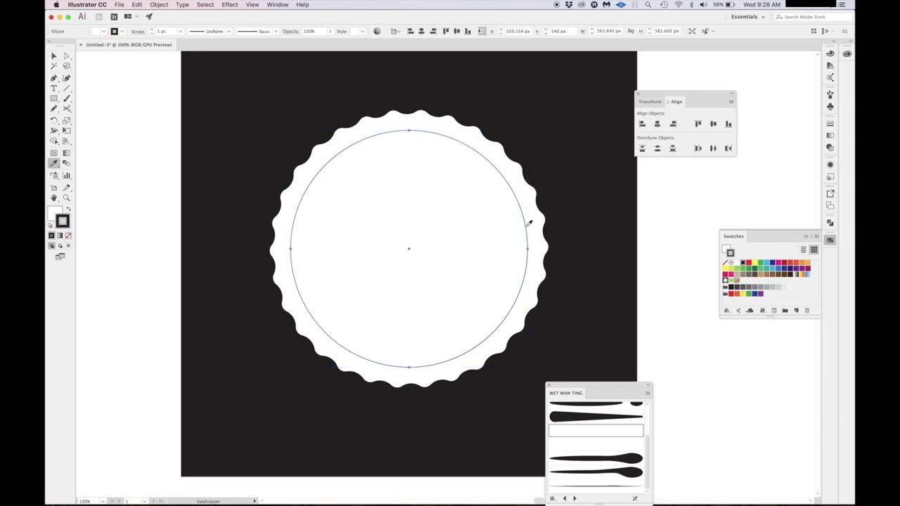
left_click(565, 169)
key("v")
left_click(658, 198)
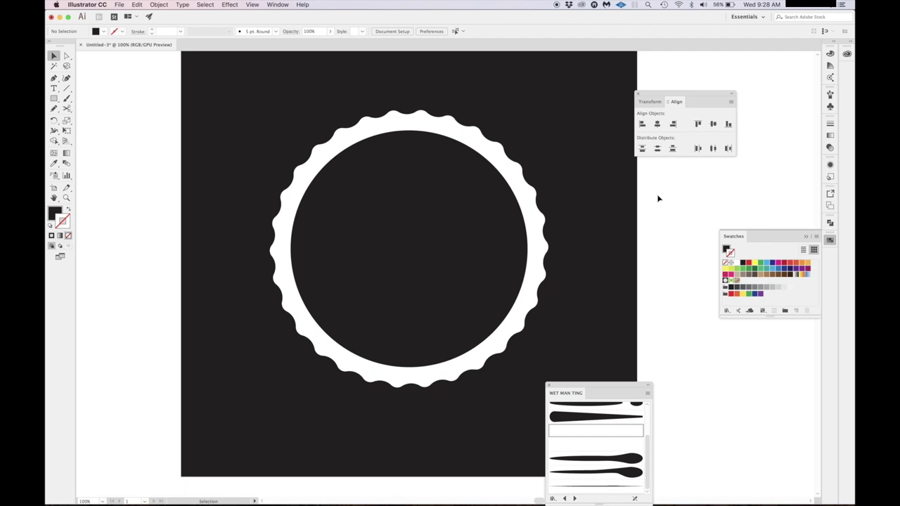
key("super+equal")
key("super+equal")
key("super+equal")
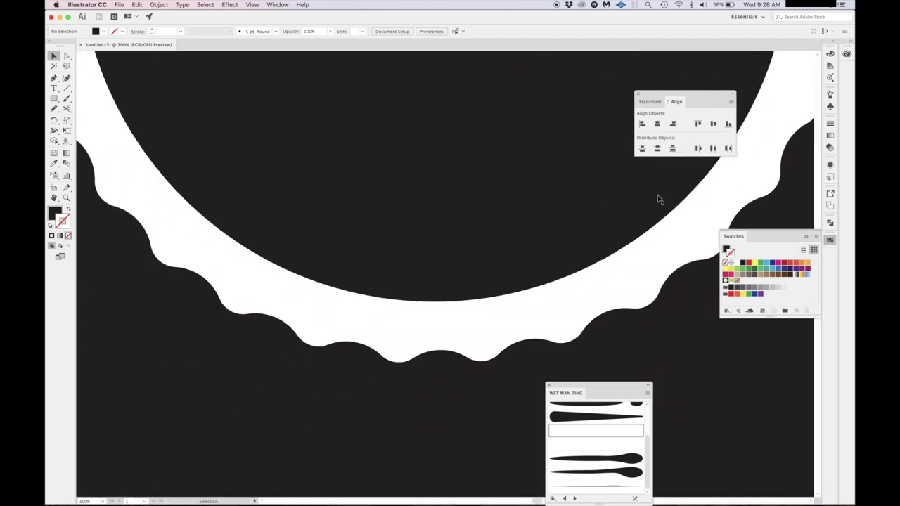
scroll(658, 200, "down", 5)
scroll(658, 200, "up", 3)
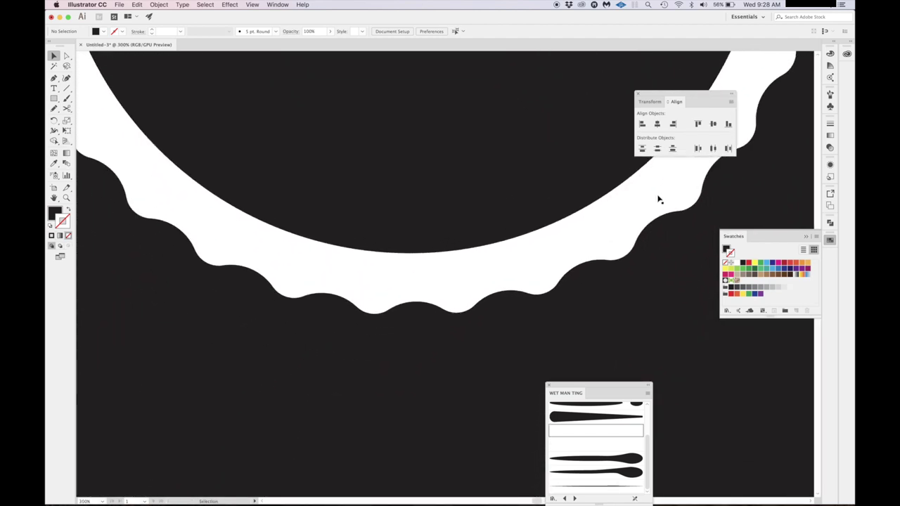
key("super+minus")
key("super+minus")
key("super+minus")
key("super+minus")
scroll(657, 197, "up", 3)
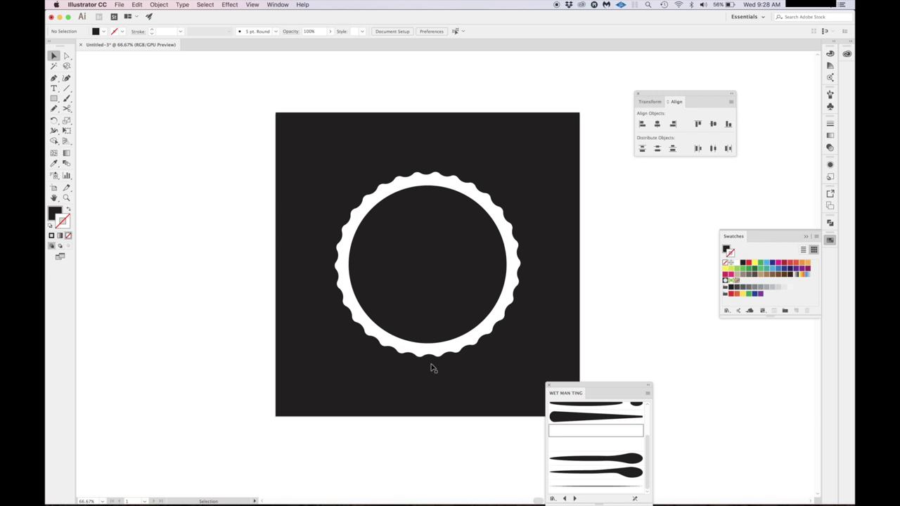
scroll(432, 368, "up", 3)
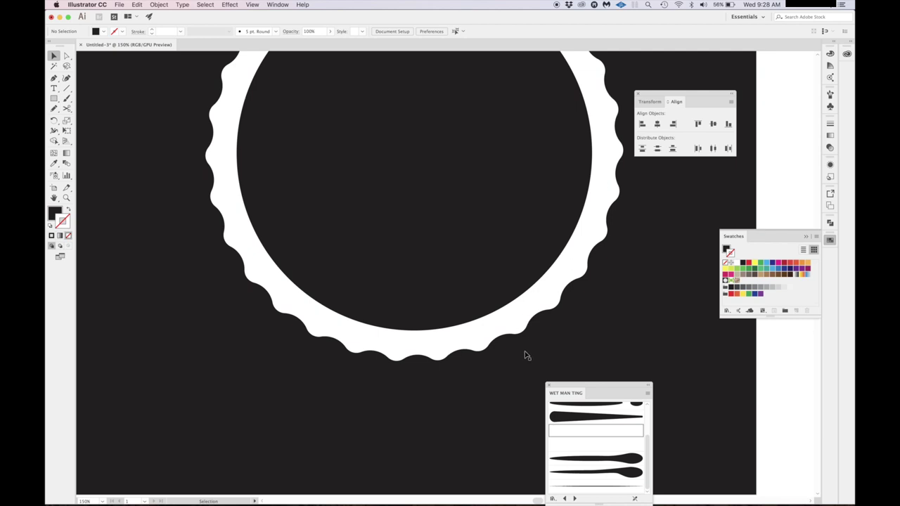
scroll(523, 356, "down", 3)
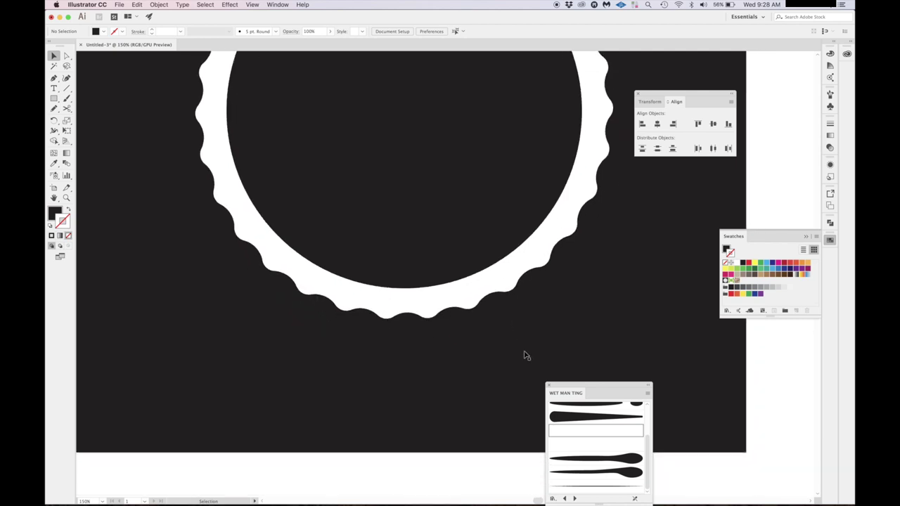
Apply the CMYK Red swatch to both the ring's stroke and its fill.
left_click(538, 245)
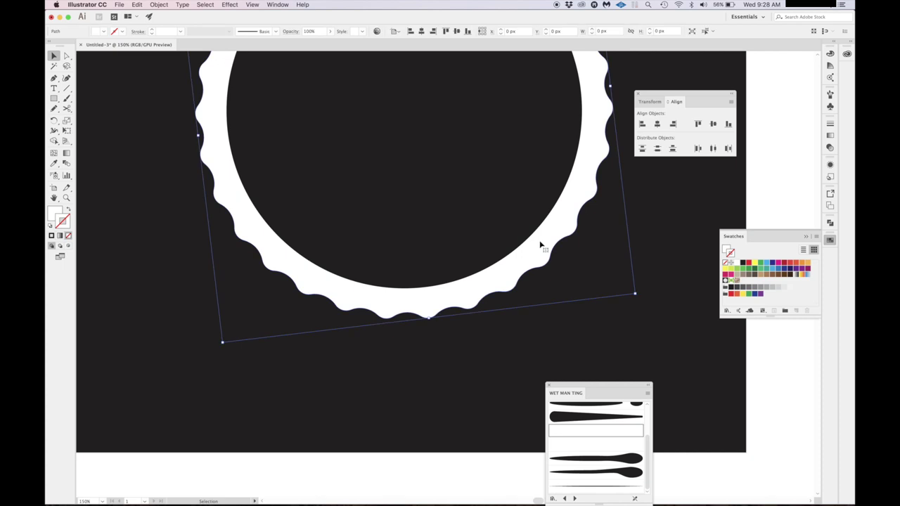
left_click(749, 263)
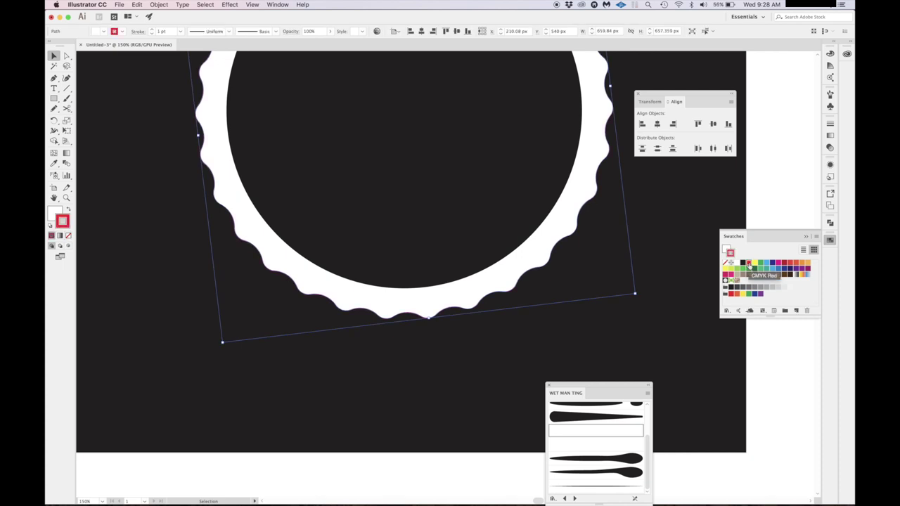
key("x")
left_click(749, 264)
left_click(764, 179)
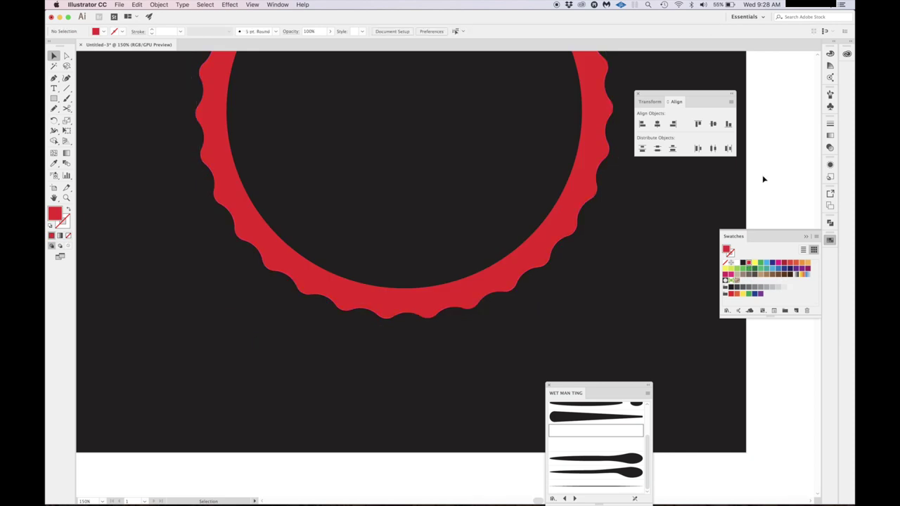
left_click(415, 313)
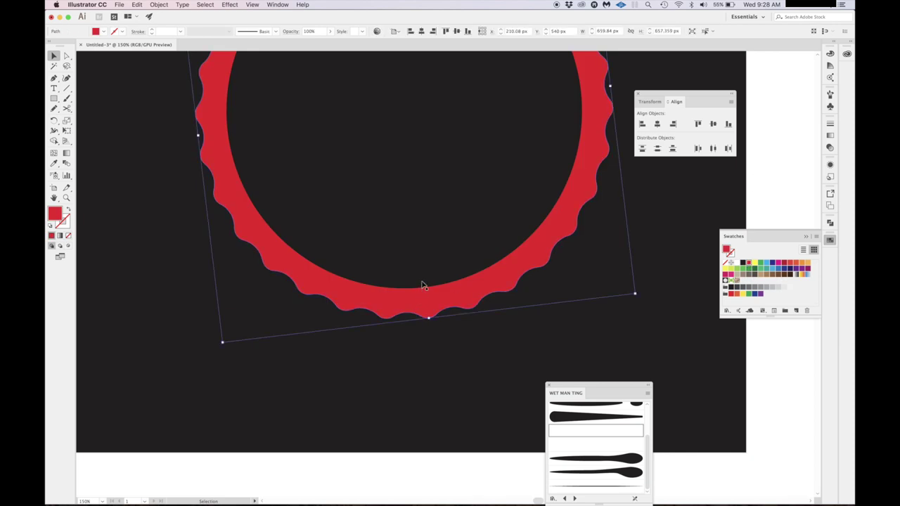
key("p")
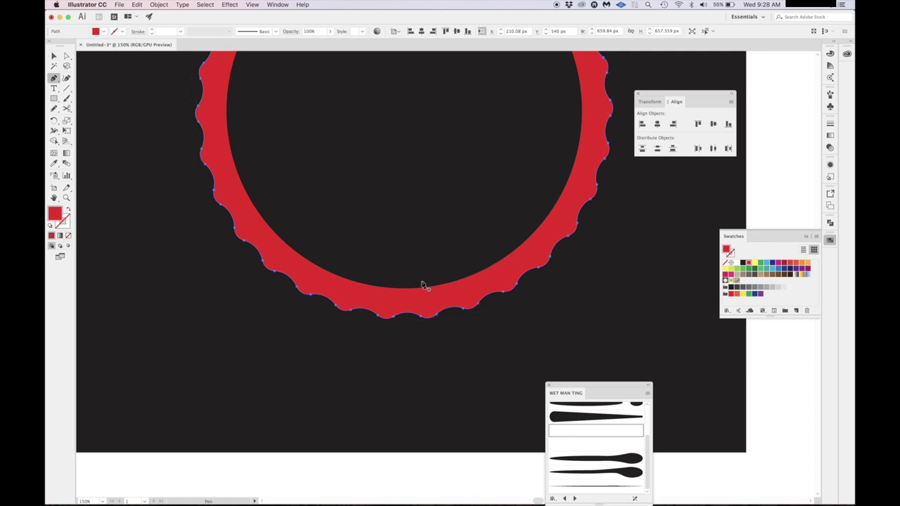
Pen-draw points from just below the ring's bottom up along its right side.
left_click(382, 330)
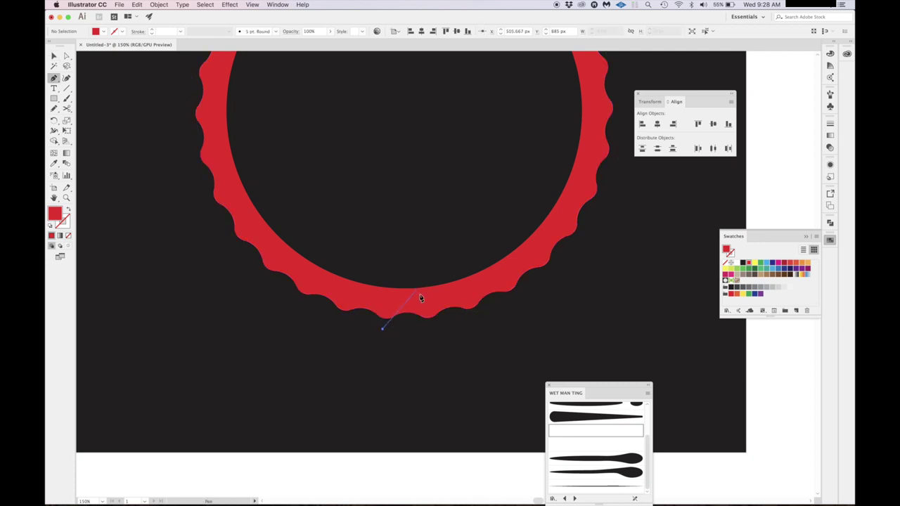
left_click(431, 329)
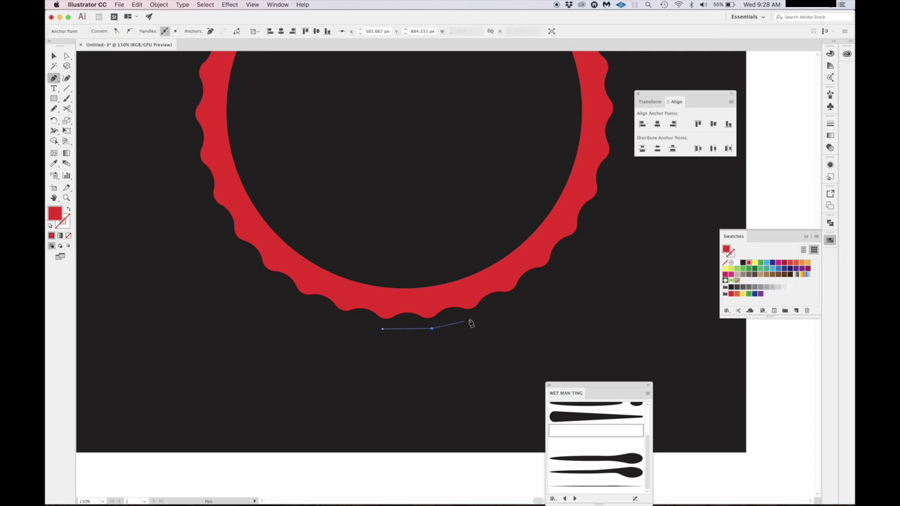
left_click(474, 320)
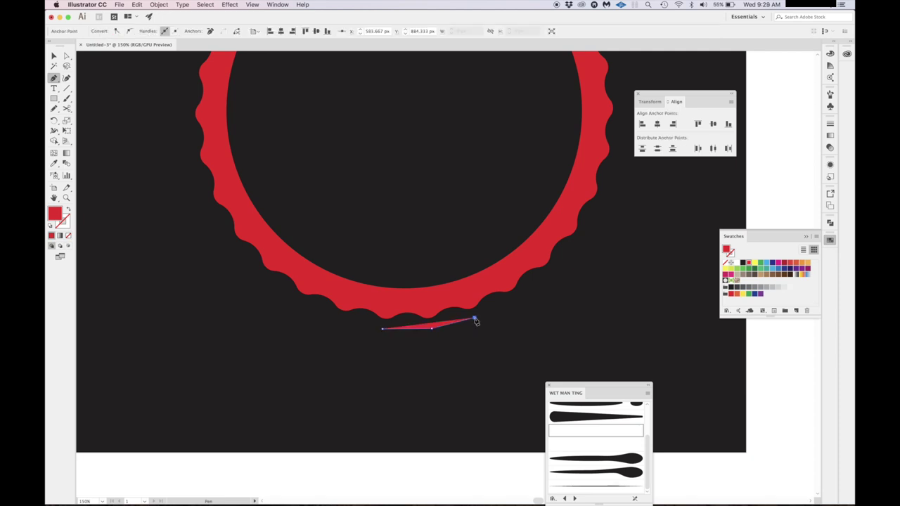
left_click(516, 298)
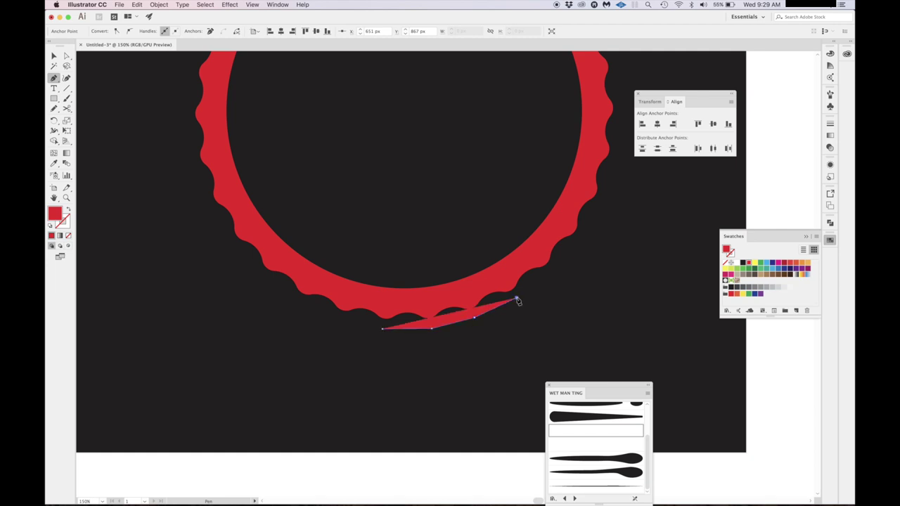
left_click(552, 273)
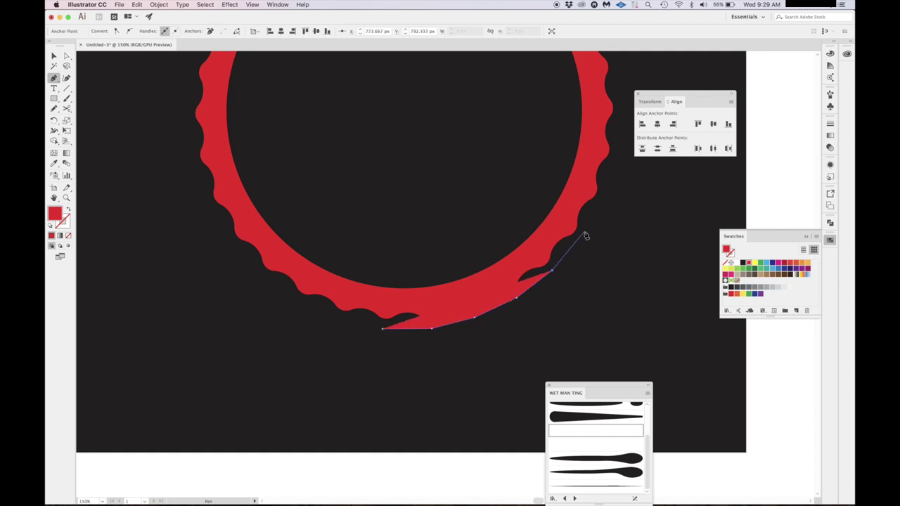
left_click(583, 234)
scroll(582, 236, "up", 2)
scroll(582, 236, "right", 2)
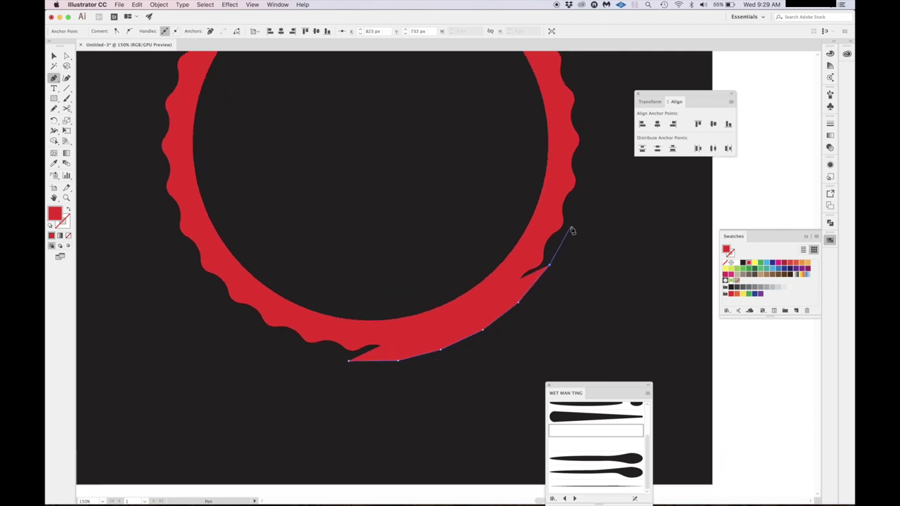
left_click(569, 229)
scroll(570, 229, "up", 2)
scroll(569, 230, "right", 1)
left_click(551, 230)
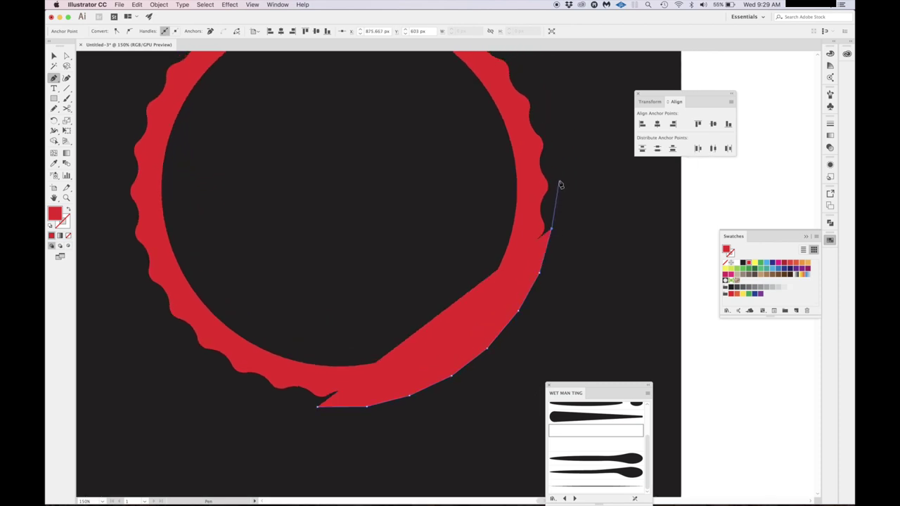
left_click(559, 182)
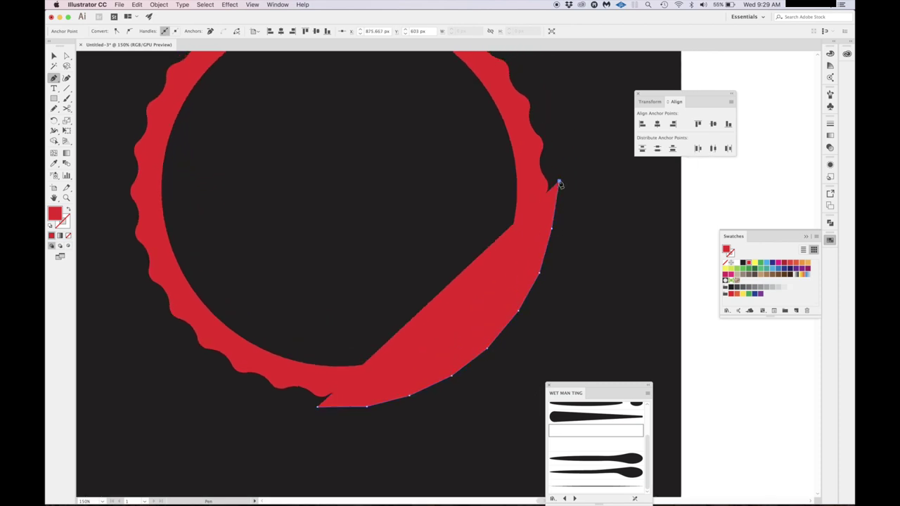
left_click(429, 396)
key("v")
scroll(701, 338, "left", 3)
scroll(567, 337, "down", 3)
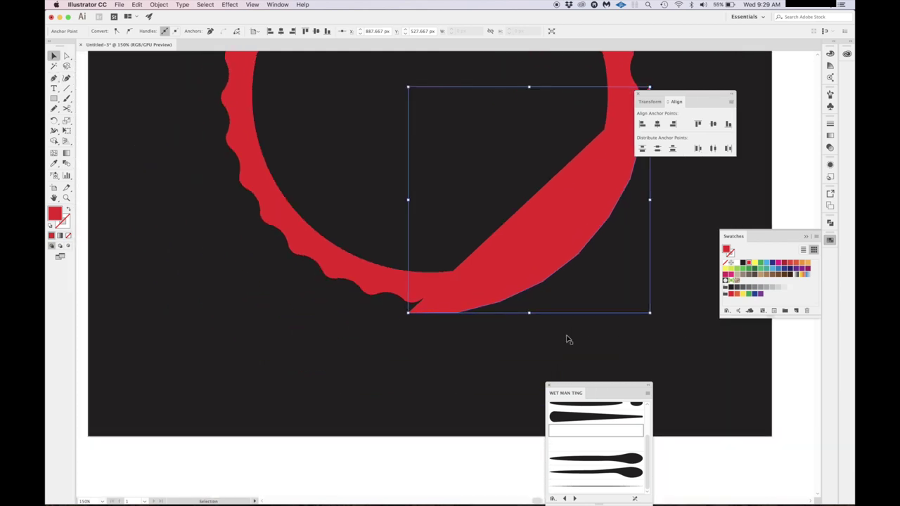
Continue the path along the ring's lower-left edge and up its left side.
key("p")
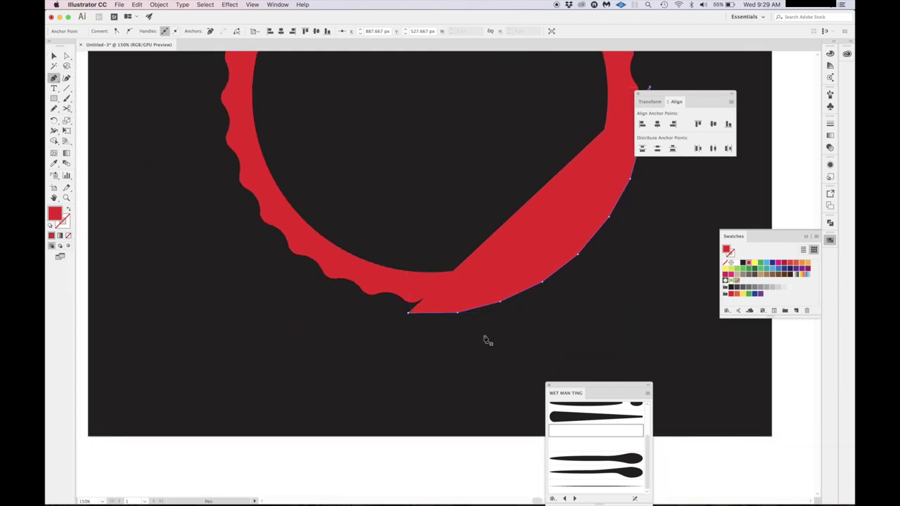
left_click(408, 314)
left_click_drag(364, 304, 335, 298)
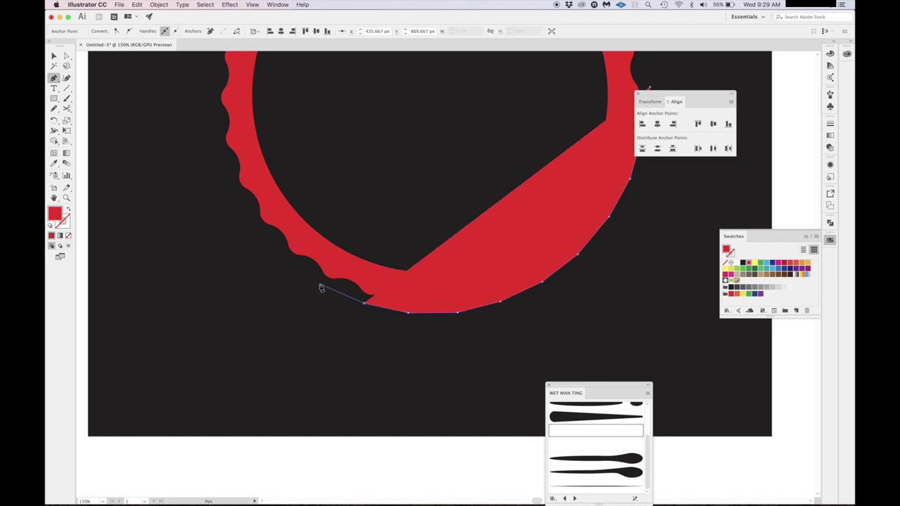
left_click(320, 284)
left_click(283, 257)
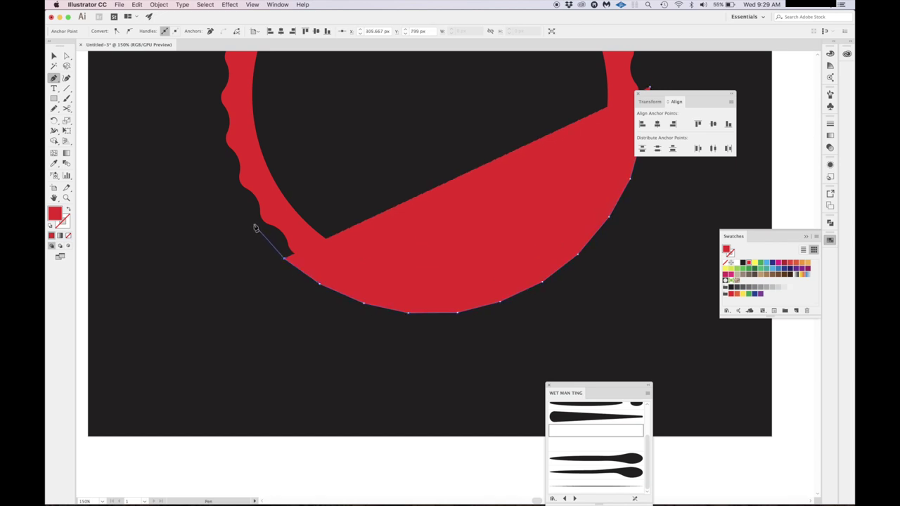
left_click(255, 222)
left_click(229, 182)
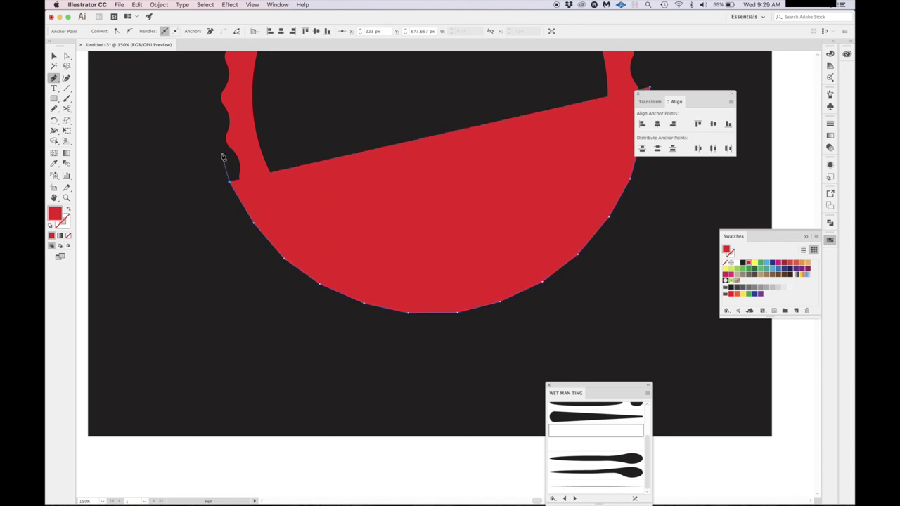
left_click(218, 140)
scroll(216, 137, "up", 2)
left_click(216, 133)
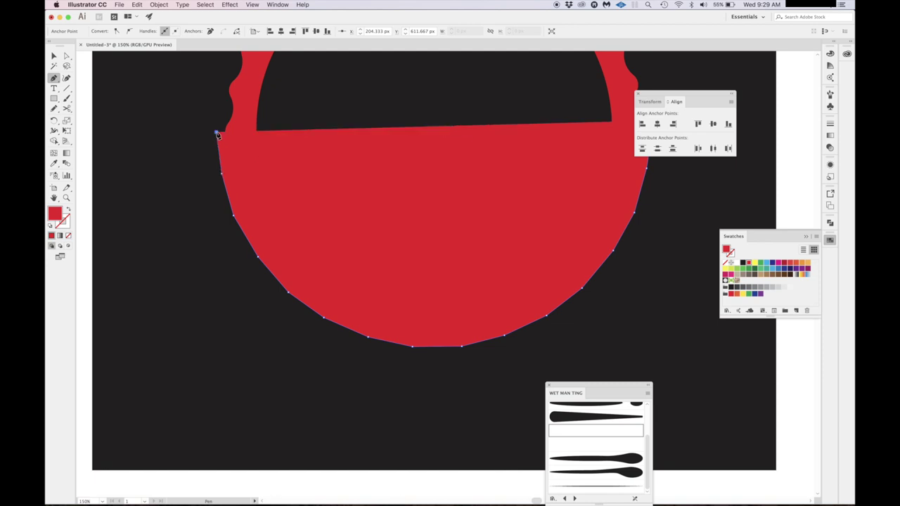
key("v")
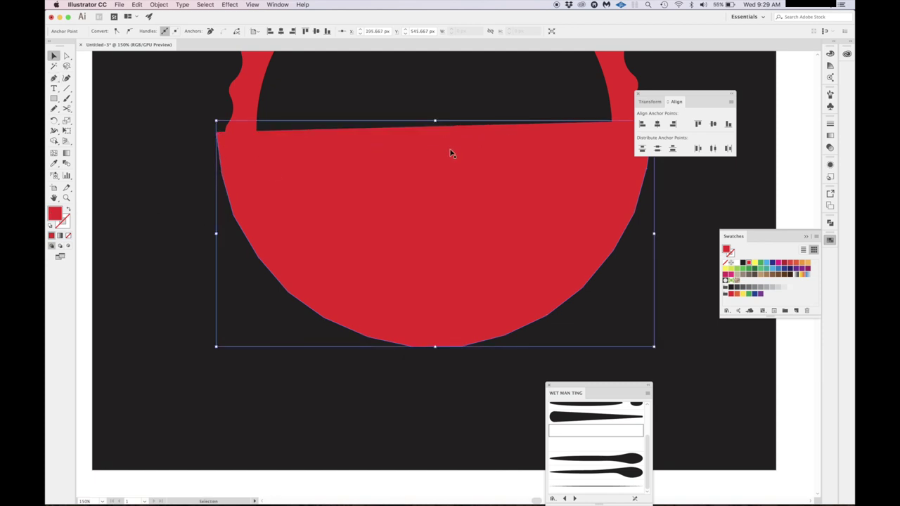
Level the red shape's slanted top edge via its corner anchors, then reselect it whole.
scroll(451, 153, "right", 3)
key("a")
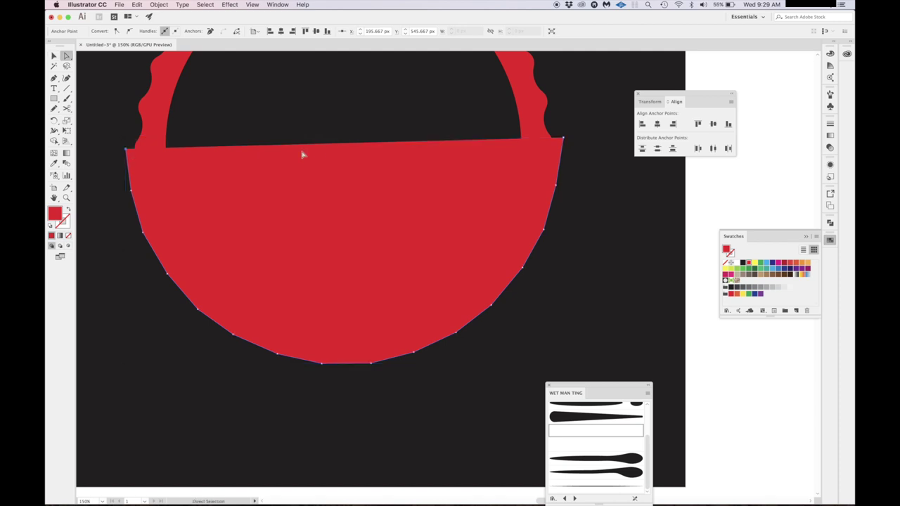
left_click(563, 138, "shift")
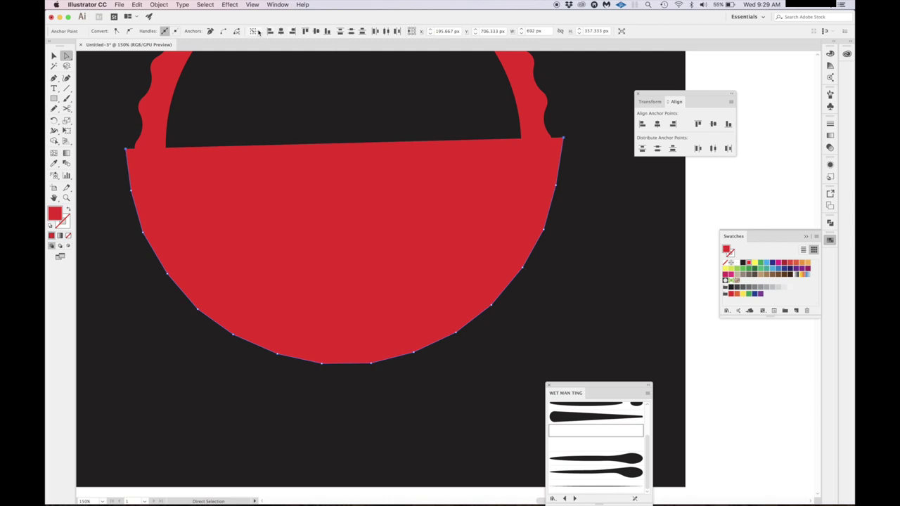
left_click(307, 32)
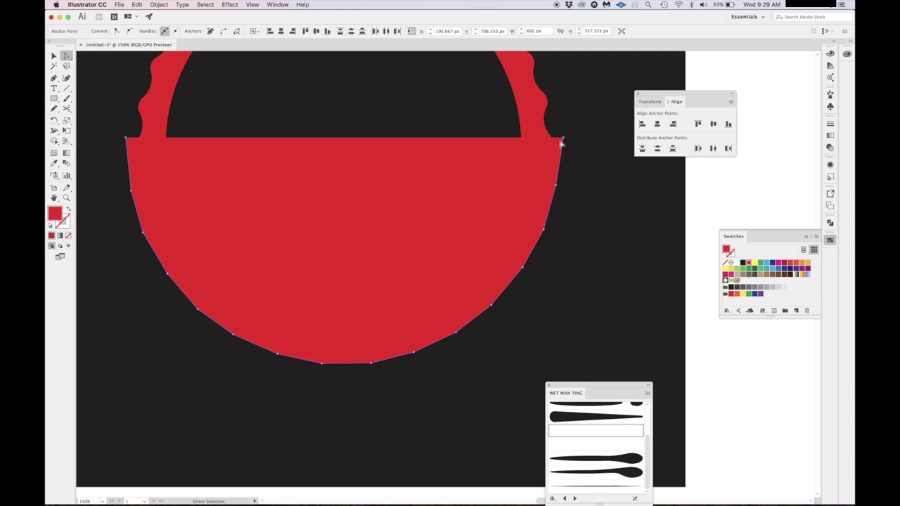
key("v")
left_click(479, 210)
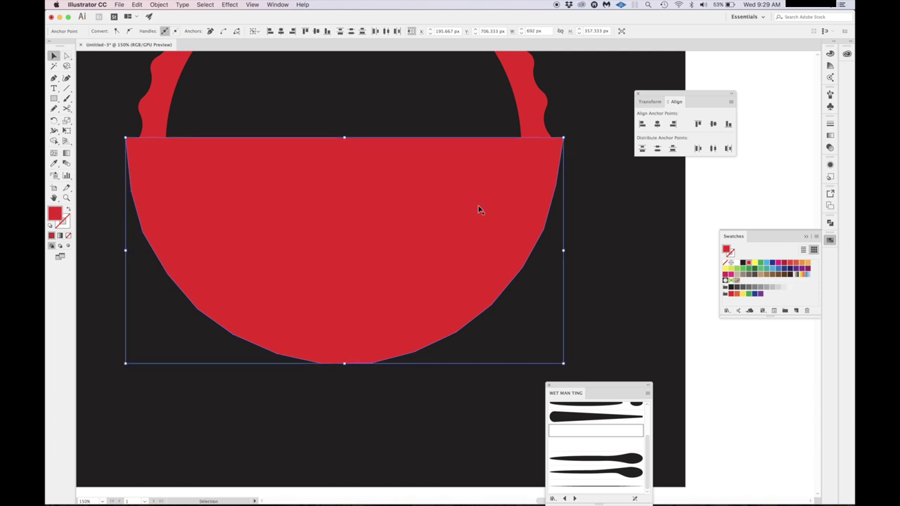
left_click(704, 193)
scroll(400, 277, "left", 1)
left_click(274, 268)
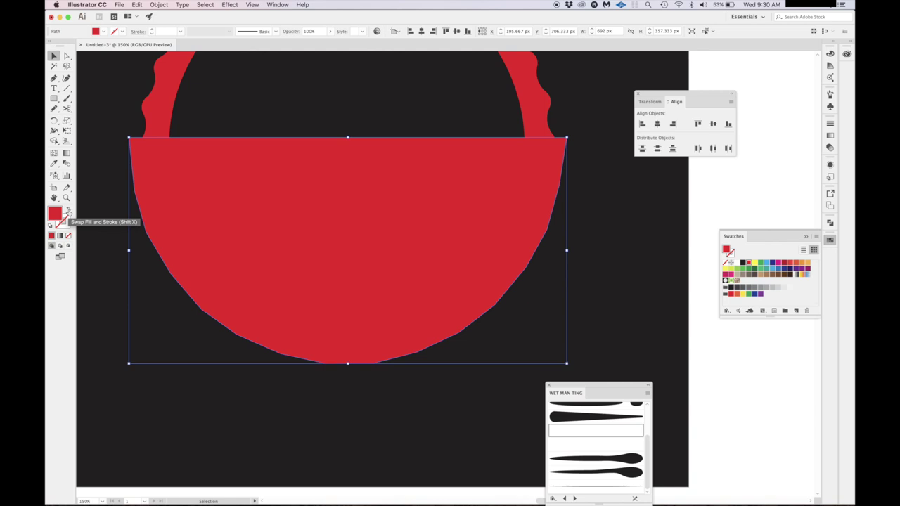
Swap the half-circle's fill and stroke so it becomes an unfilled outline.
left_click(69, 211)
left_click(68, 212)
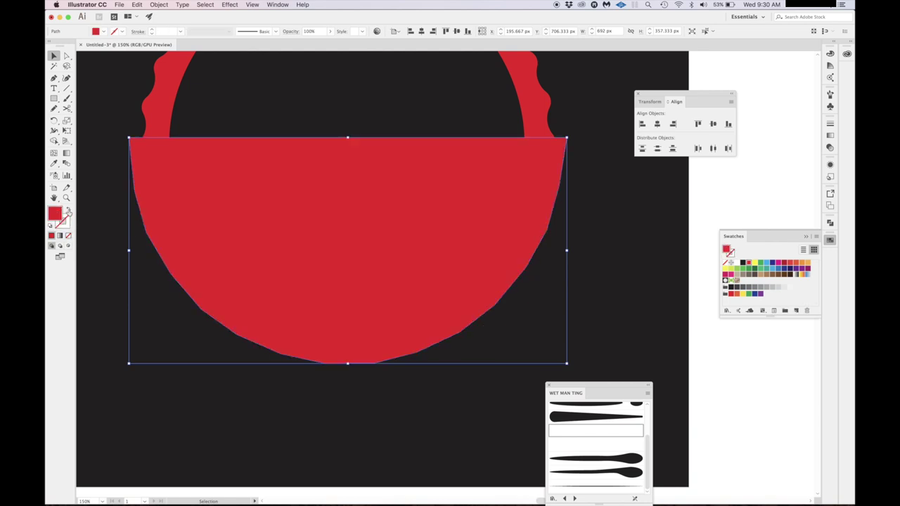
key("x")
left_click(68, 212)
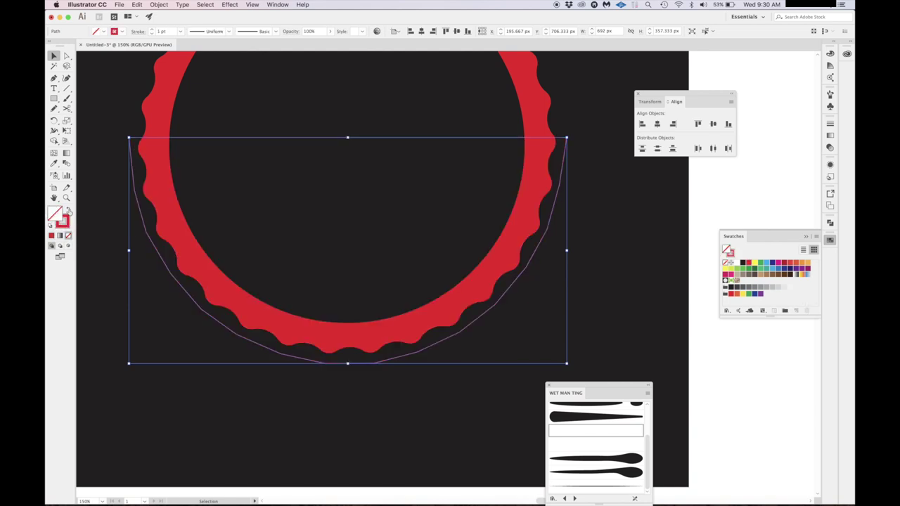
left_click(733, 211)
left_click(557, 203)
Make the outline's stroke white instead of filling it white.
left_click(737, 265)
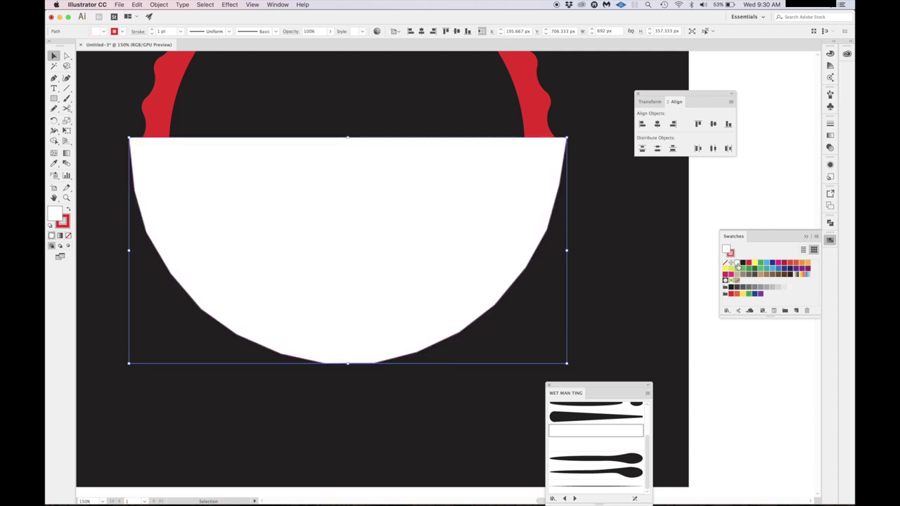
key("super+z")
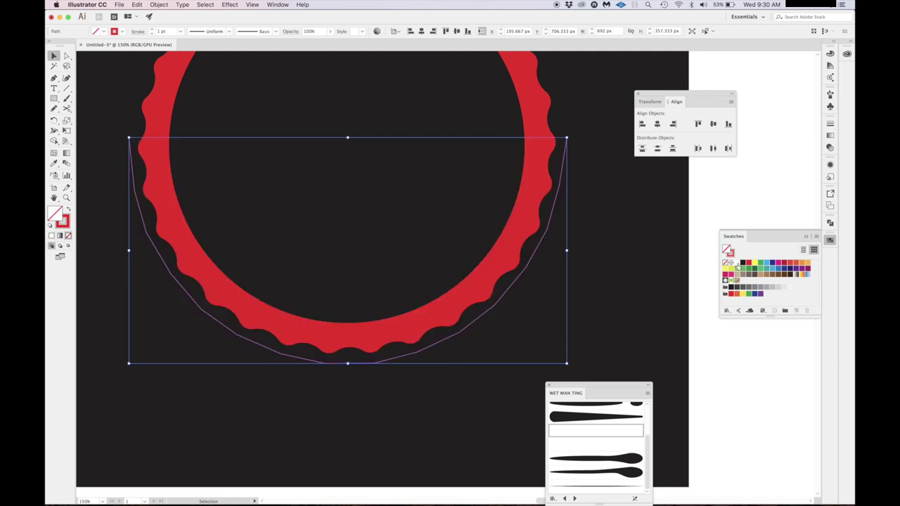
key("x")
left_click(737, 267)
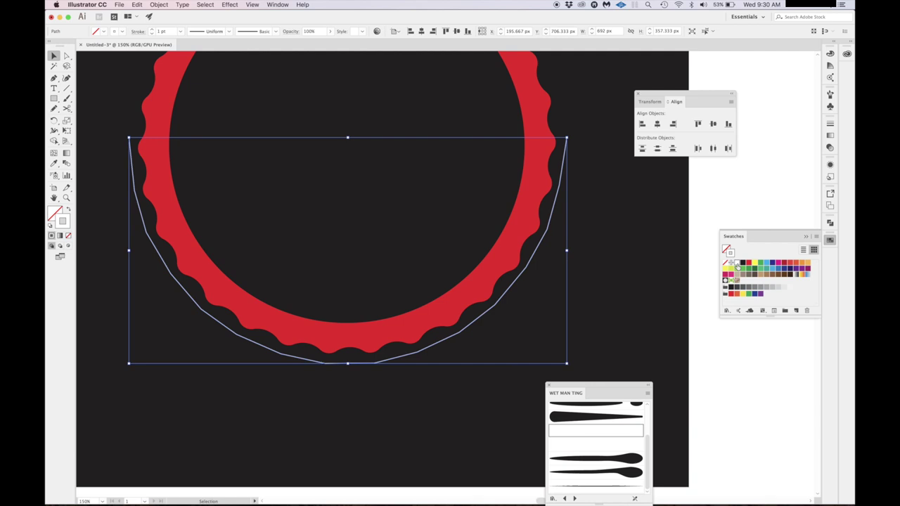
left_click(708, 215)
left_click(348, 364)
scroll(263, 332, "down", 2)
scroll(263, 332, "right", 2)
key("p")
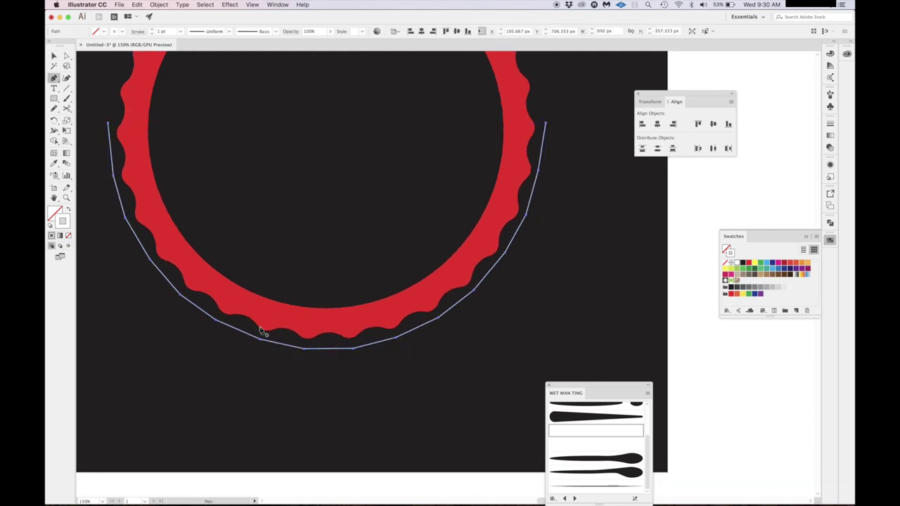
Add a bottom anchor and bend the bottom and right-side segments into arched spikes.
left_click(329, 350)
left_click_drag(331, 353, 331, 313)
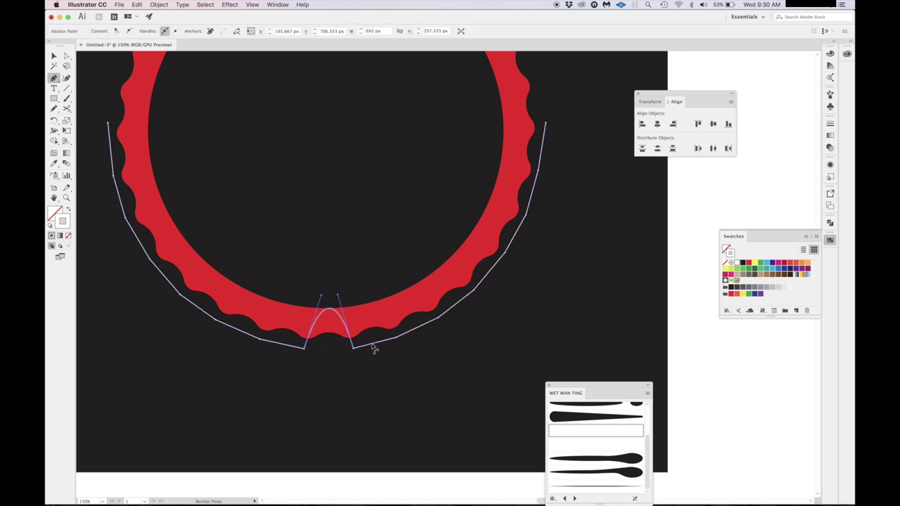
left_click_drag(373, 335, 365, 310)
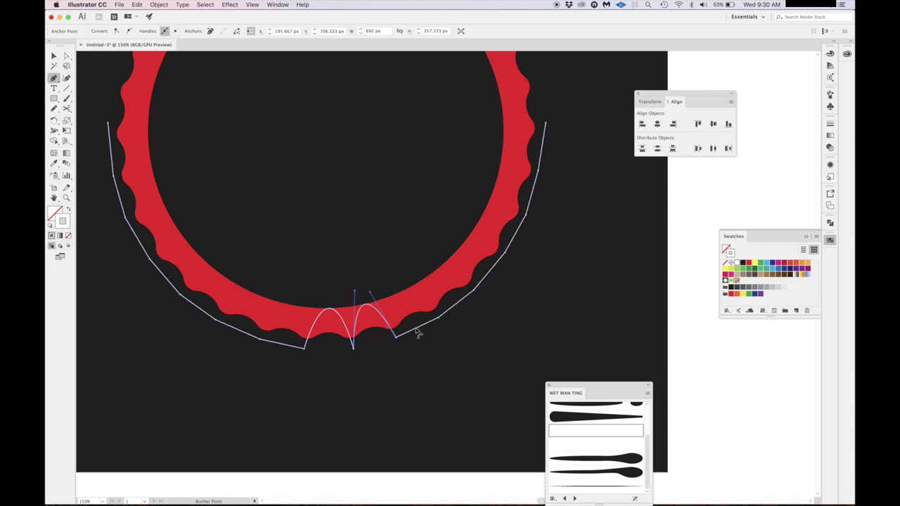
left_click_drag(414, 327, 435, 279)
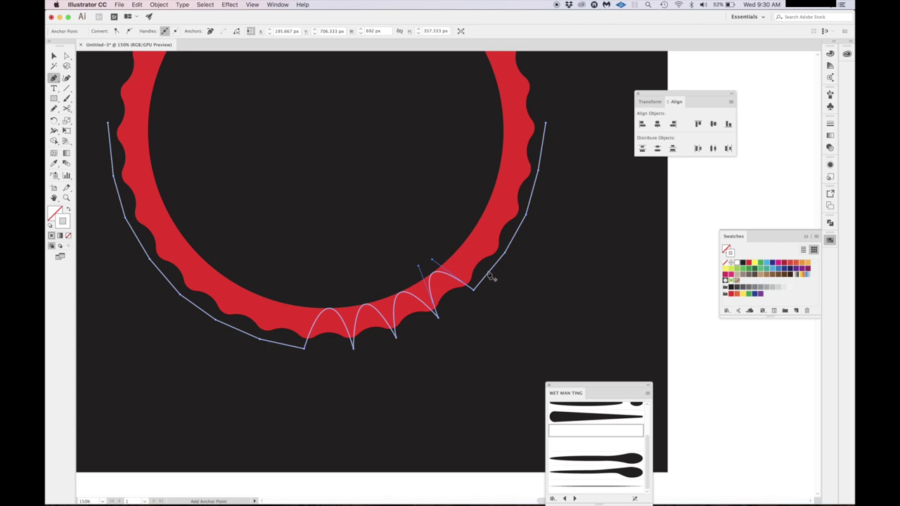
left_click_drag(489, 278, 463, 249)
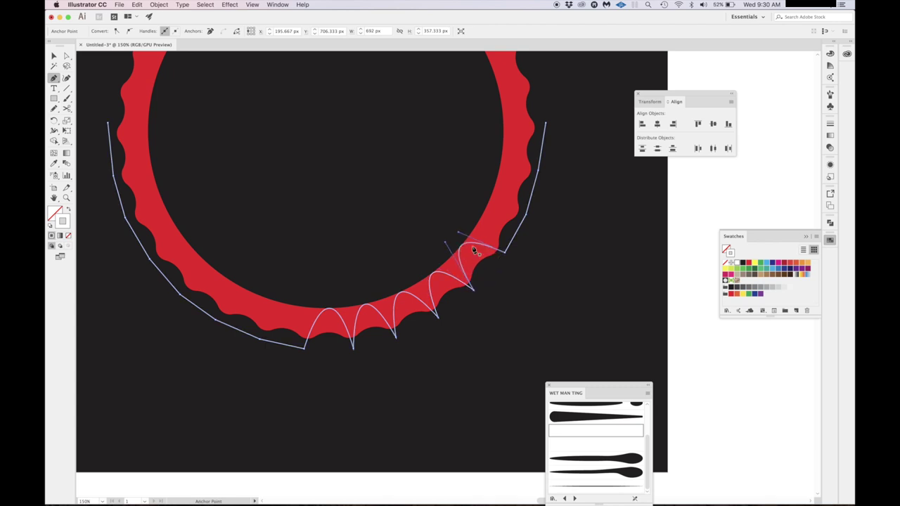
left_click_drag(521, 237, 485, 219)
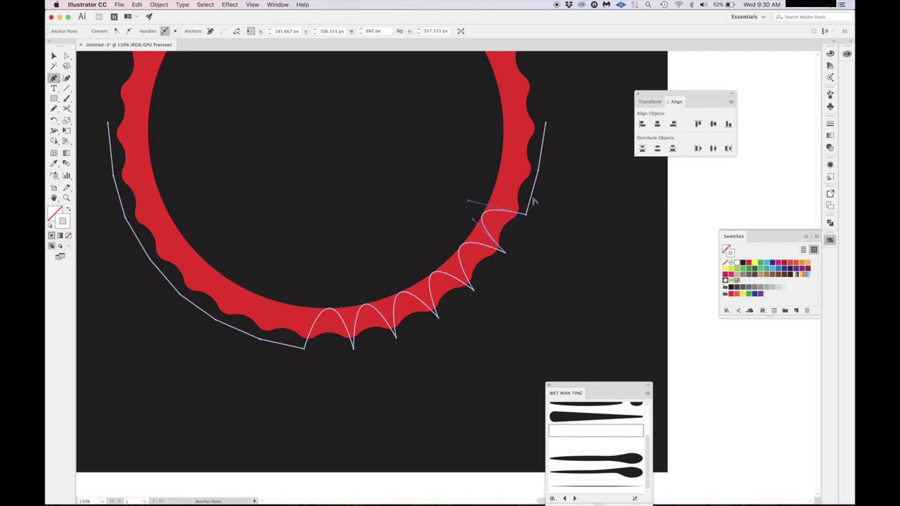
left_click_drag(532, 202, 498, 187)
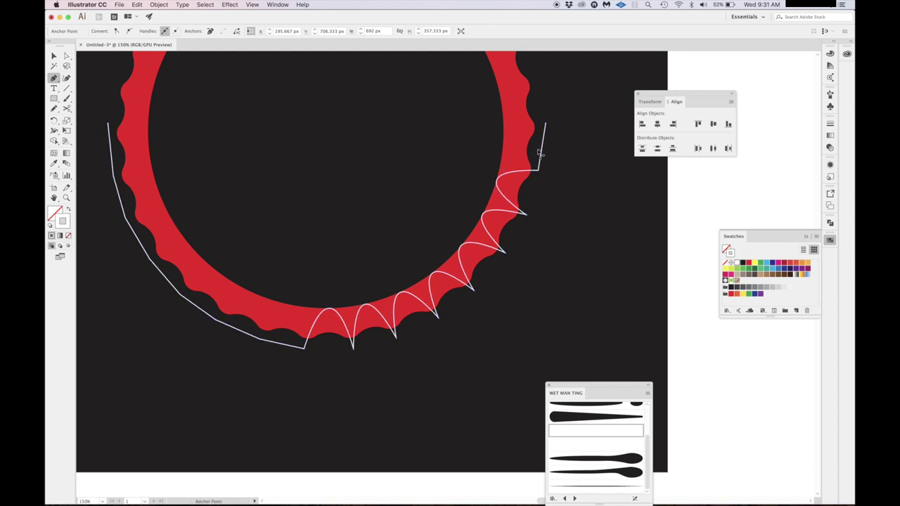
left_click_drag(544, 152, 505, 147)
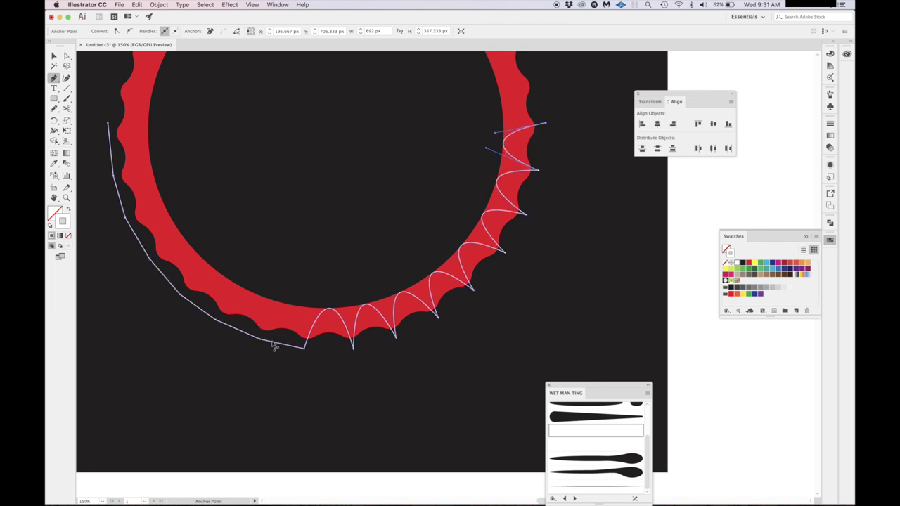
left_click_drag(275, 345, 290, 310)
Bend the five left-side segments into arches, ending in a hooked tip at the upper left.
left_click_drag(239, 330, 256, 297)
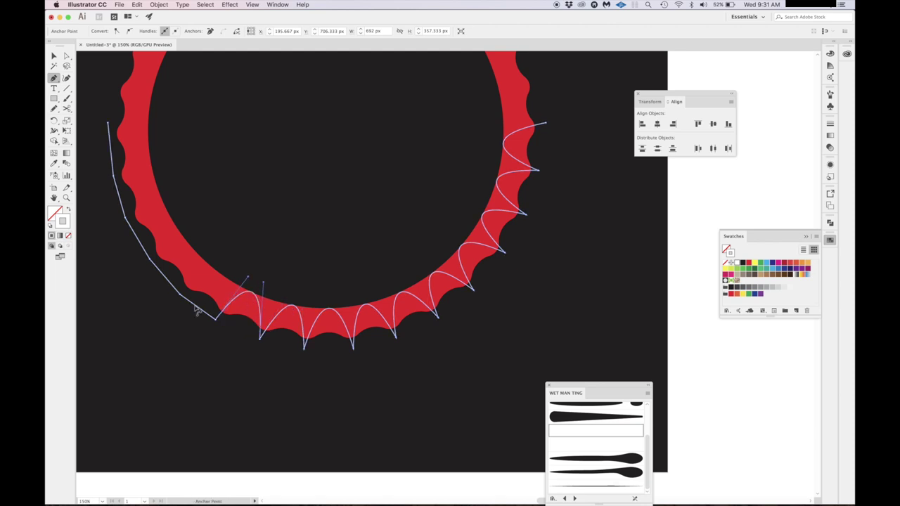
left_click_drag(197, 311, 194, 254)
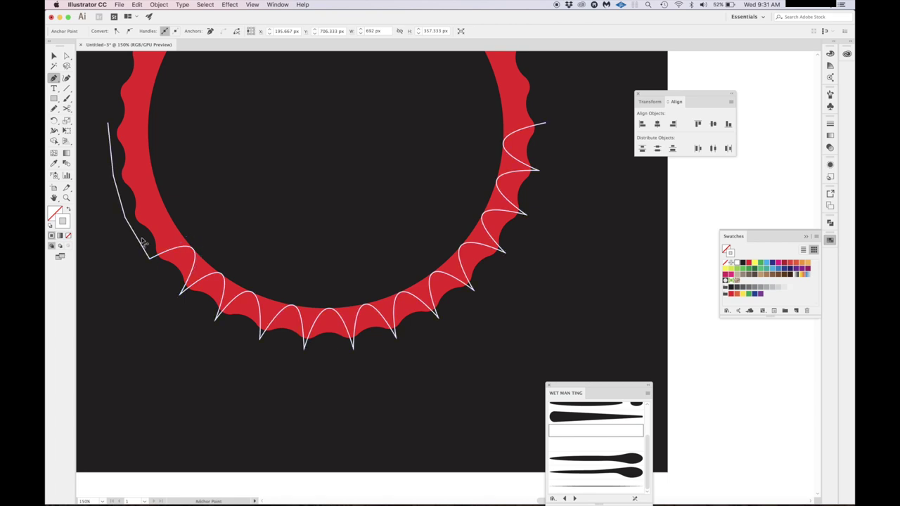
left_click_drag(142, 244, 172, 223)
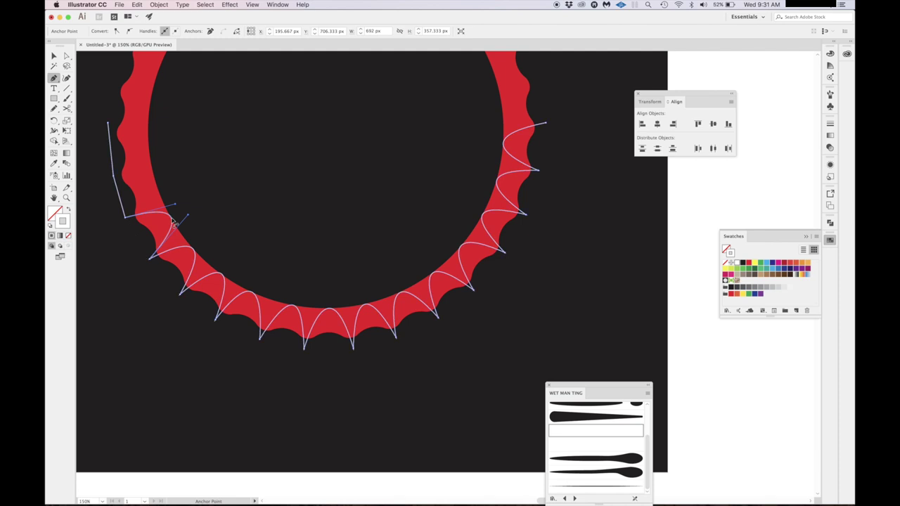
left_click(124, 211)
left_click_drag(121, 200, 157, 189)
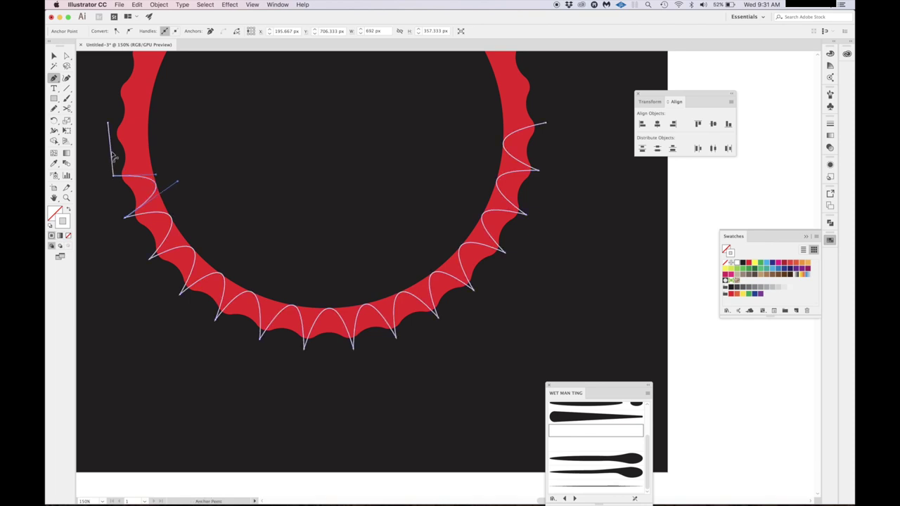
left_click_drag(112, 156, 151, 155)
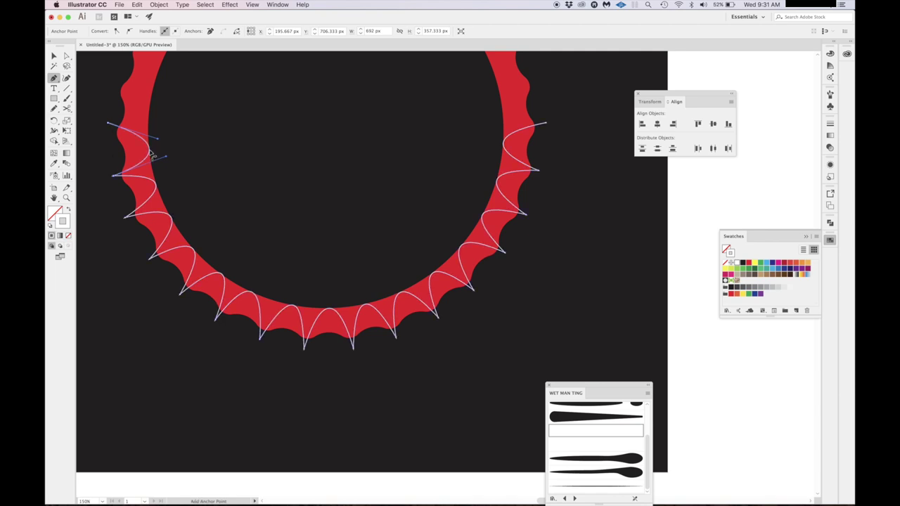
key("a")
left_click(107, 123)
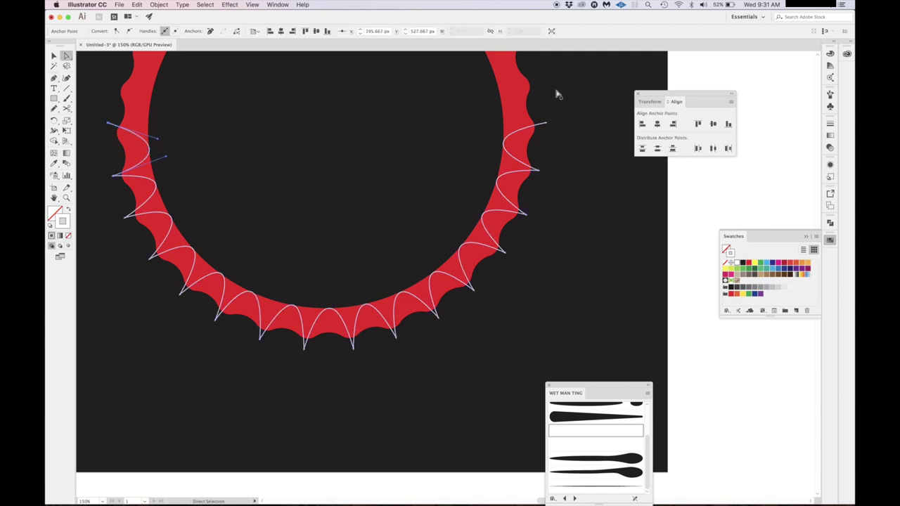
Nudge both end anchors slightly down, then raise the right end point a little.
left_click(546, 124, "shift")
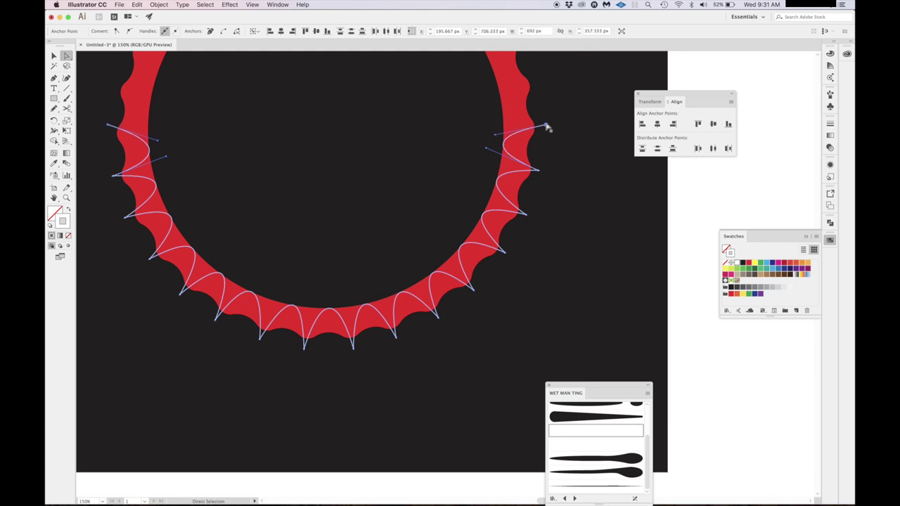
left_click_drag(547, 126, 548, 127)
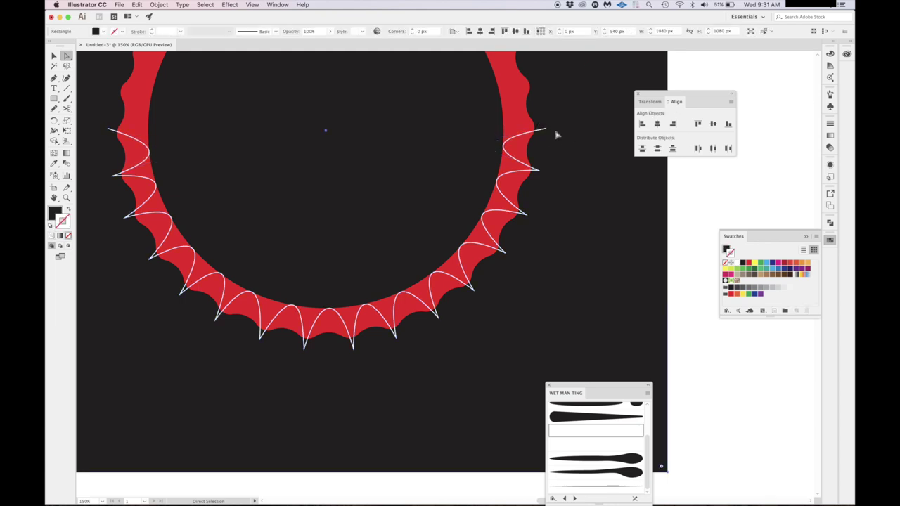
left_click(548, 130)
left_click_drag(548, 132, 546, 129)
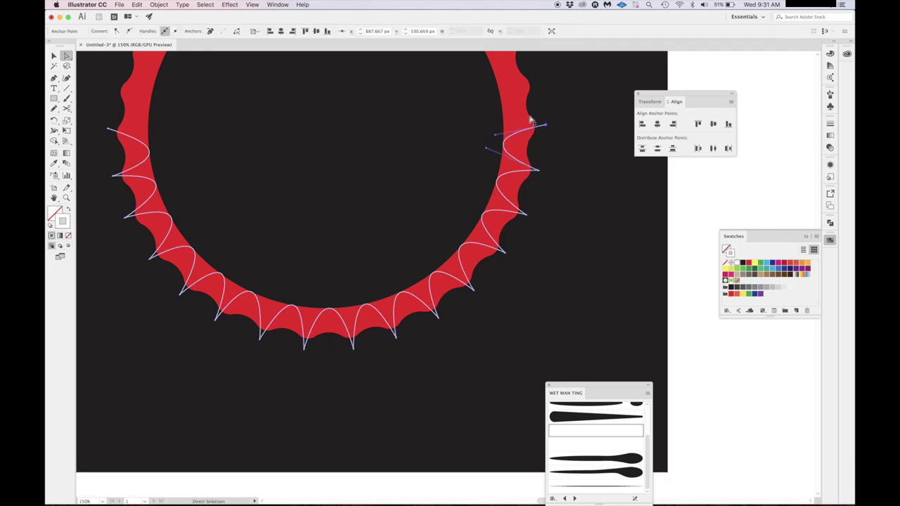
Try the Scissors tool, dismiss its warning, and deselect the spiky outline.
key("c")
left_click(707, 188)
left_click(542, 272)
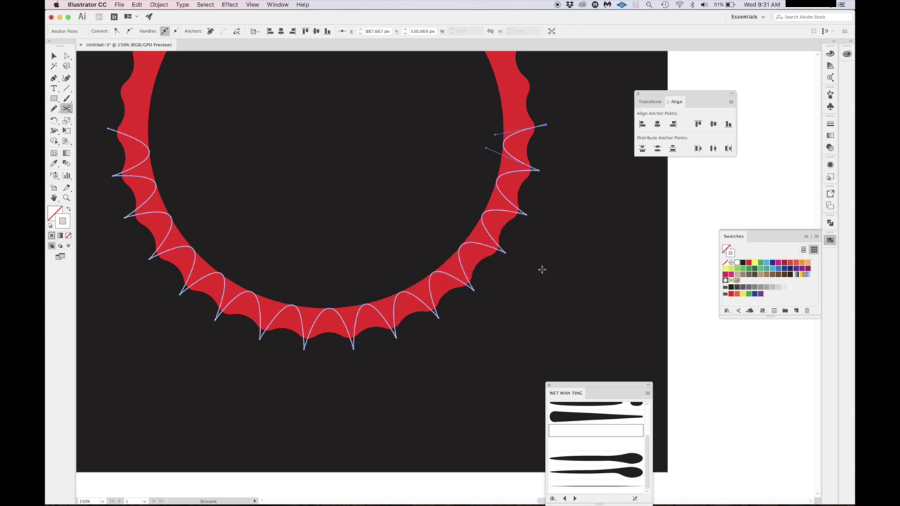
key("v")
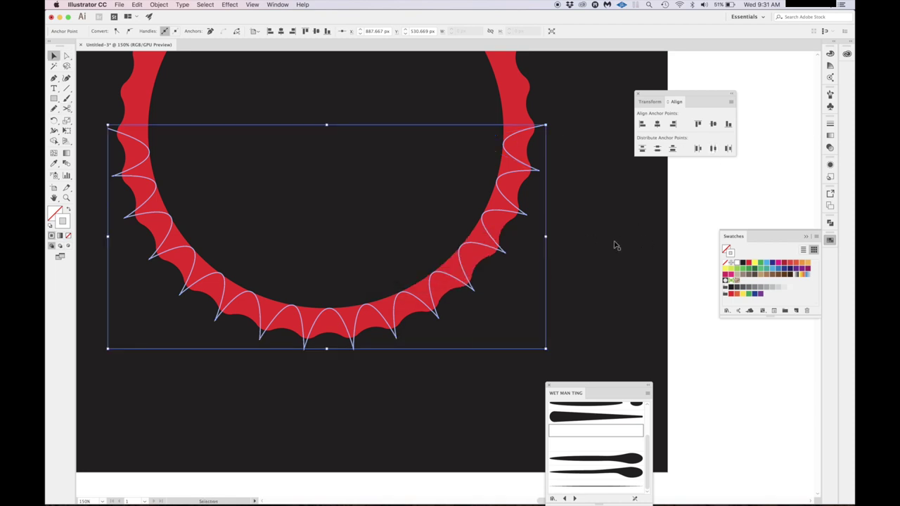
left_click(675, 217)
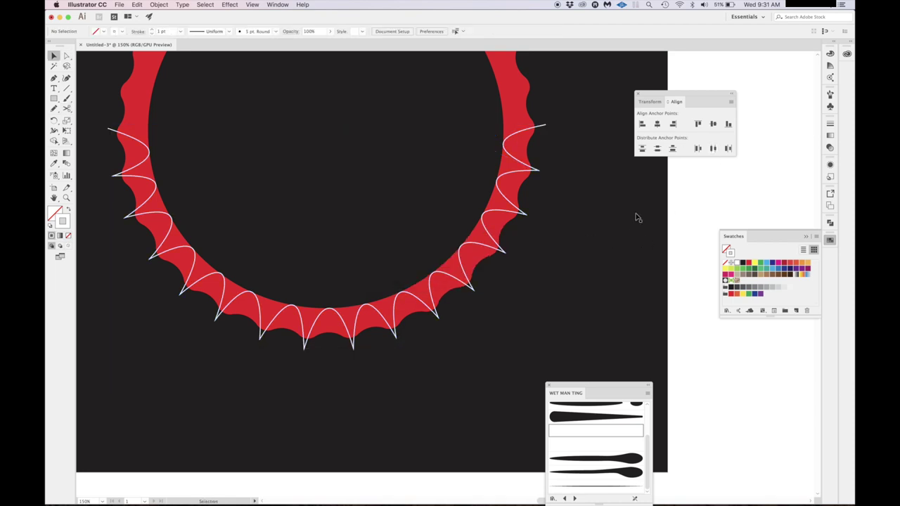
left_click(545, 126)
left_click(678, 204)
key("p")
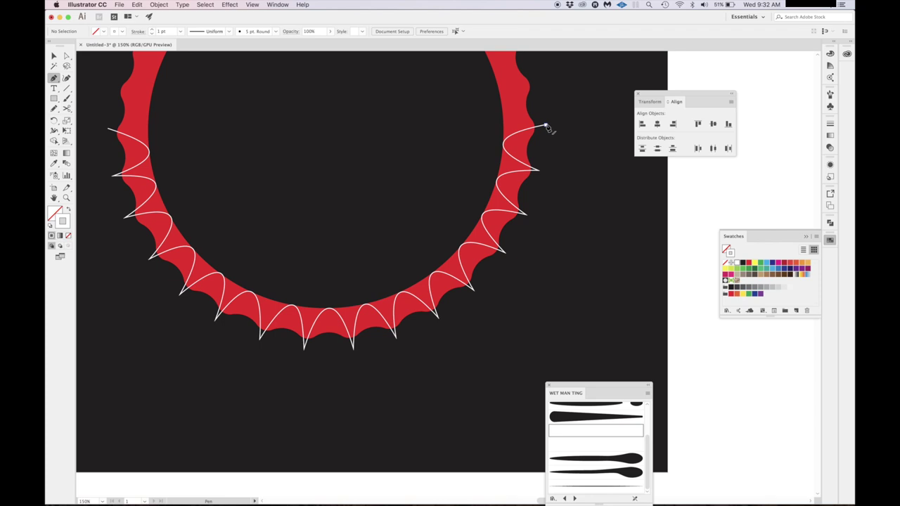
Pen-draw an angular closed outline from the right end around the ring's lower half.
left_click(546, 127)
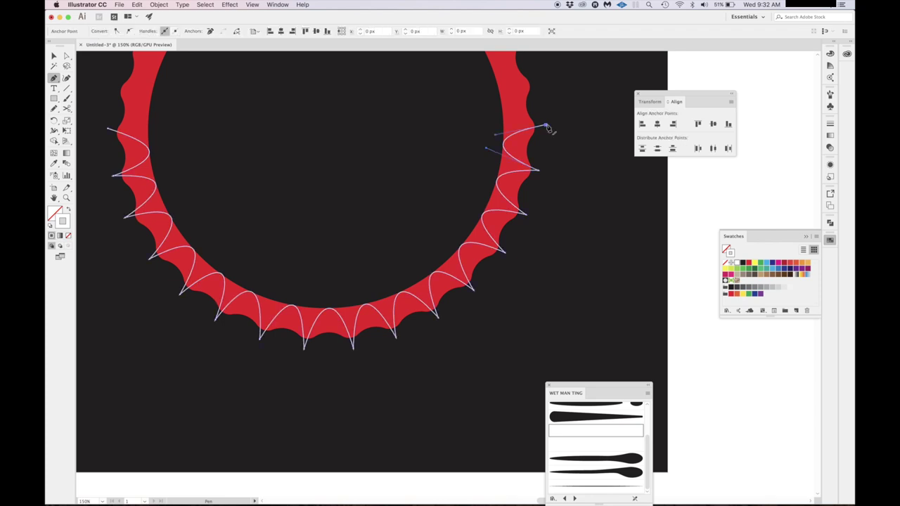
left_click(557, 177)
left_click(538, 233)
left_click(461, 348)
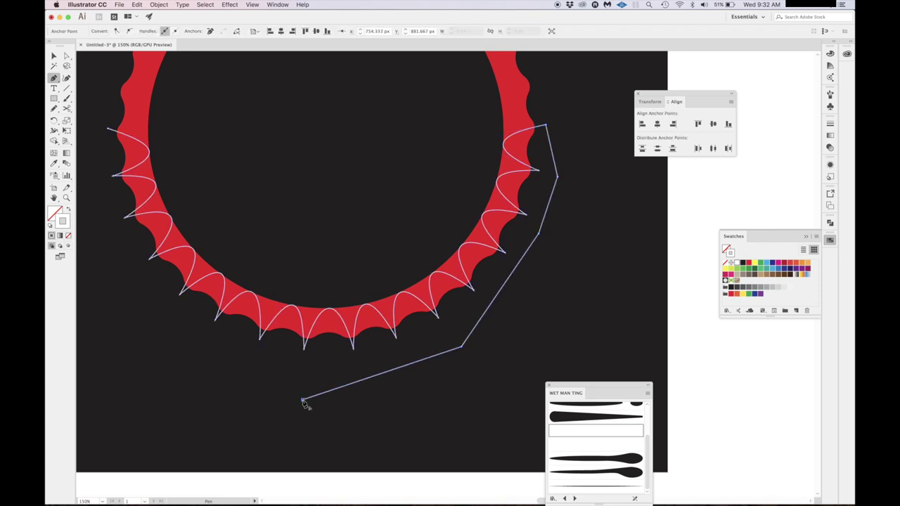
left_click(303, 400)
left_click(166, 358)
scroll(169, 360, "left", 2)
left_click(108, 206)
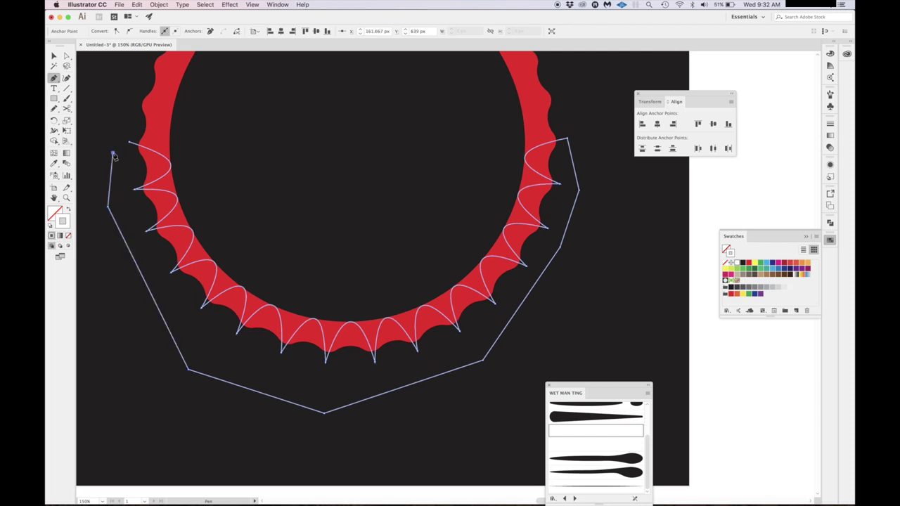
left_click(112, 153)
left_click(129, 145)
Deselect the finished outline and select the wavy ring shape.
key("v")
left_click(732, 182)
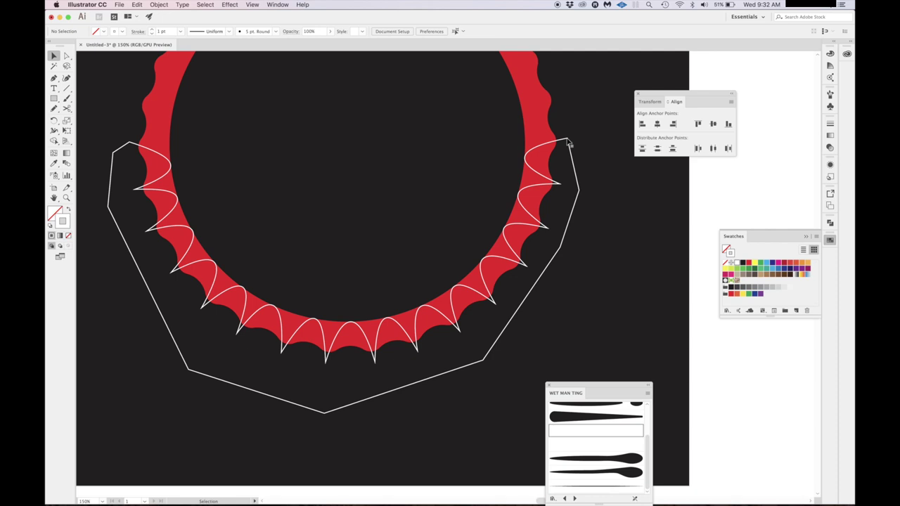
left_click(570, 144)
left_click_drag(546, 113, 559, 119)
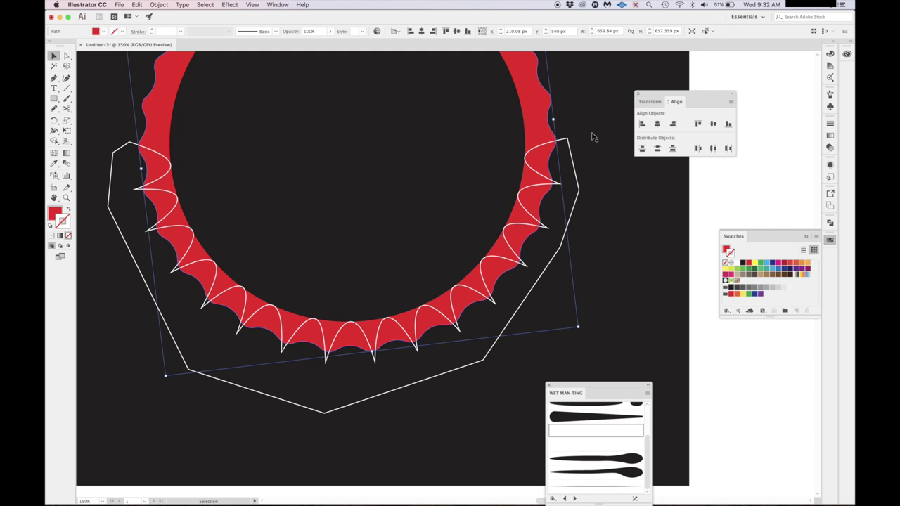
Select the wavy ring with the closed outline and apply Pathfinder Intersect.
left_click(718, 190)
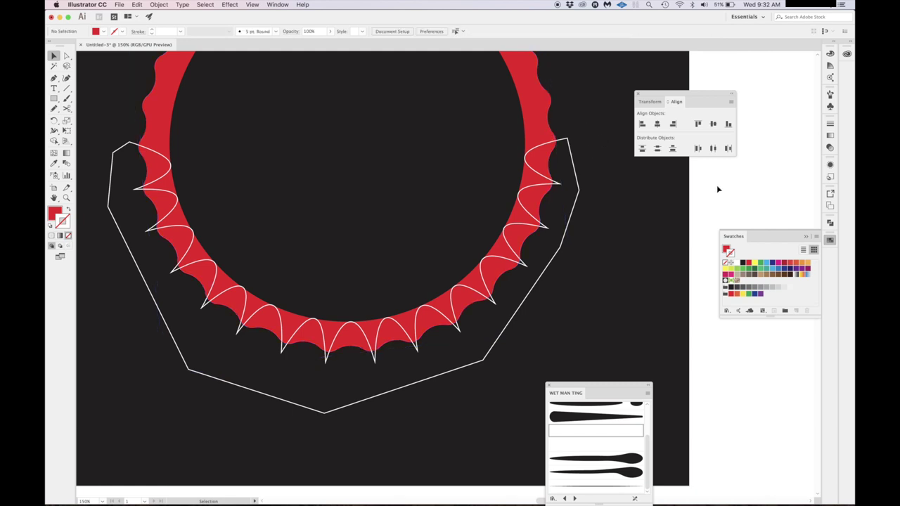
left_click(543, 122)
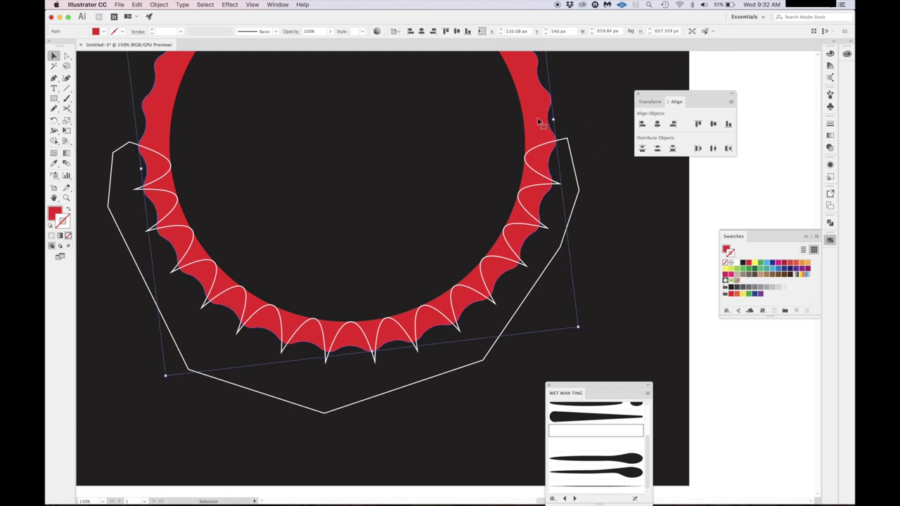
key("a")
key("v")
key("a")
key("v")
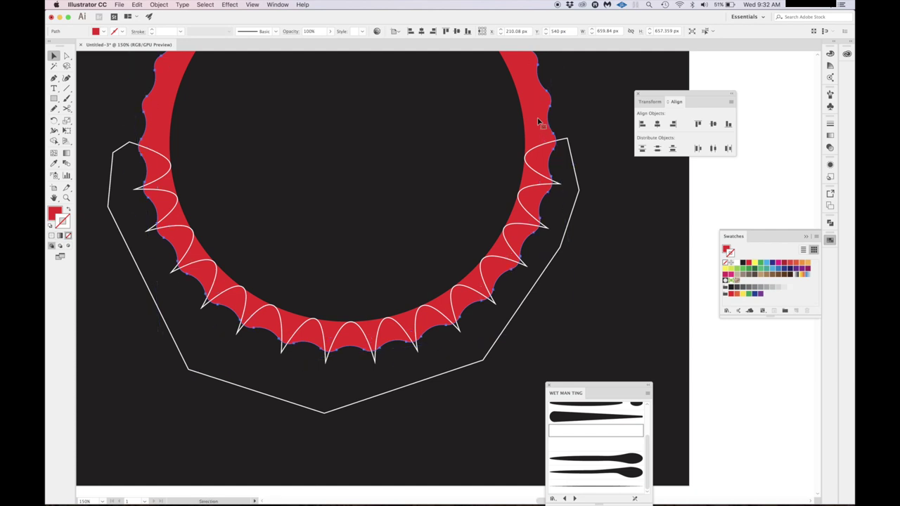
left_click(569, 144)
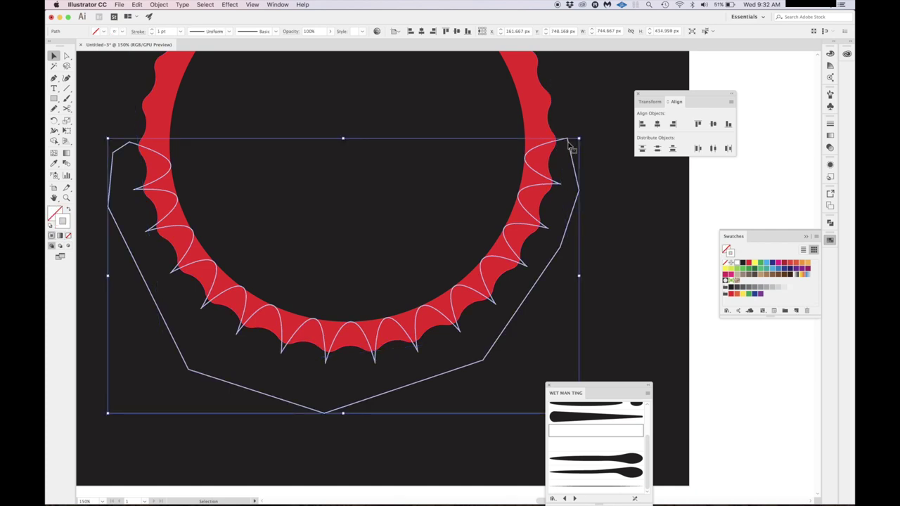
left_click(547, 107)
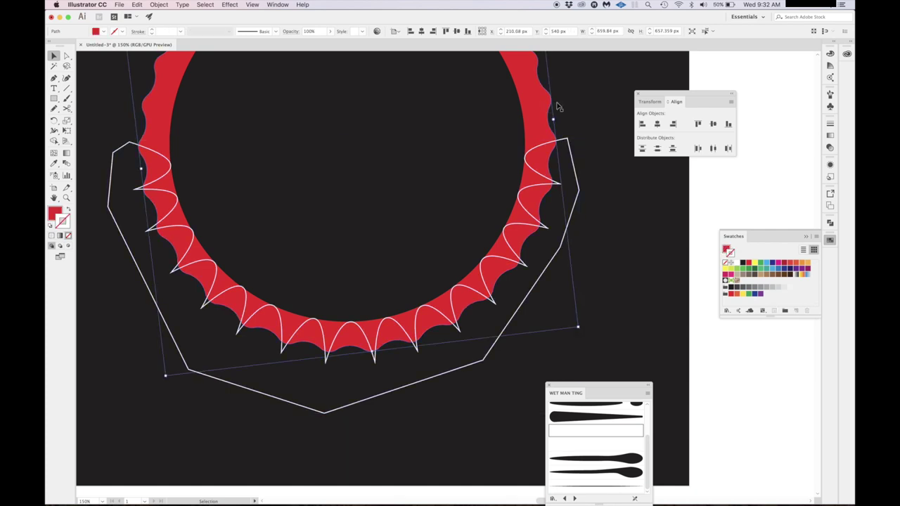
left_click(571, 149, "shift")
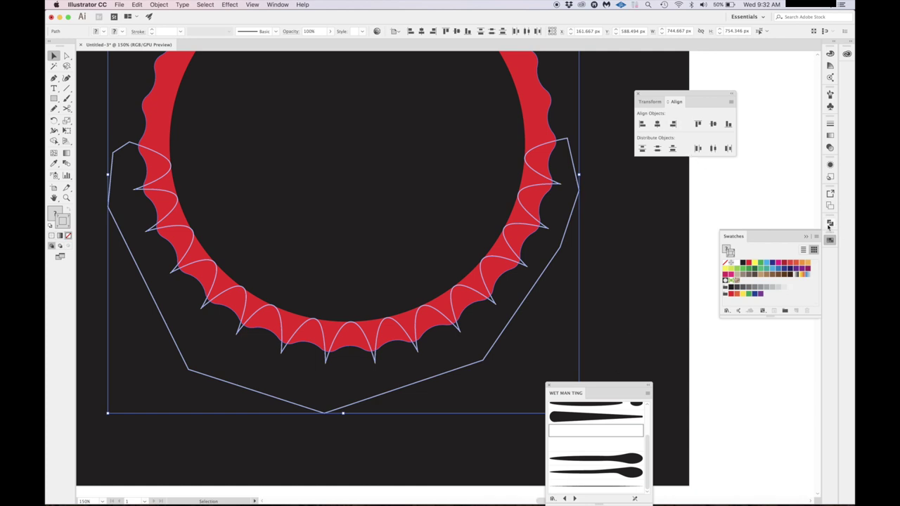
left_click(830, 223)
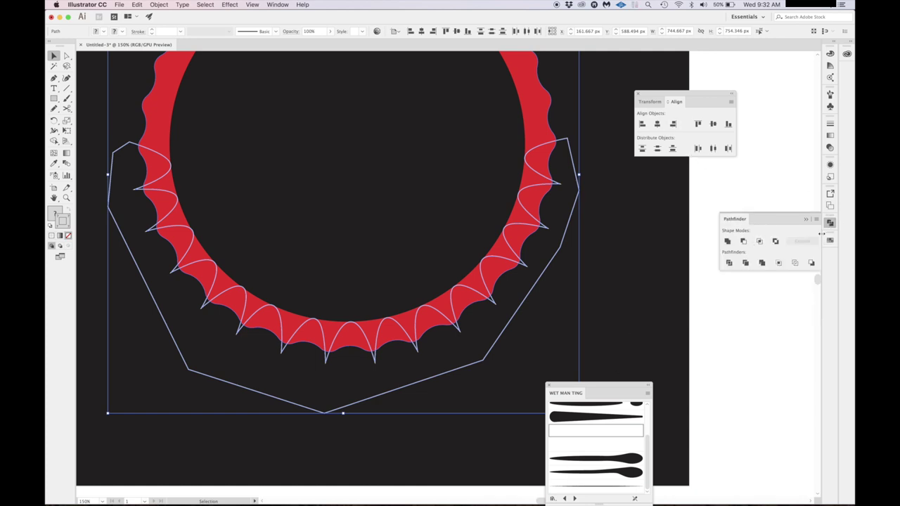
left_click(760, 243, "alt")
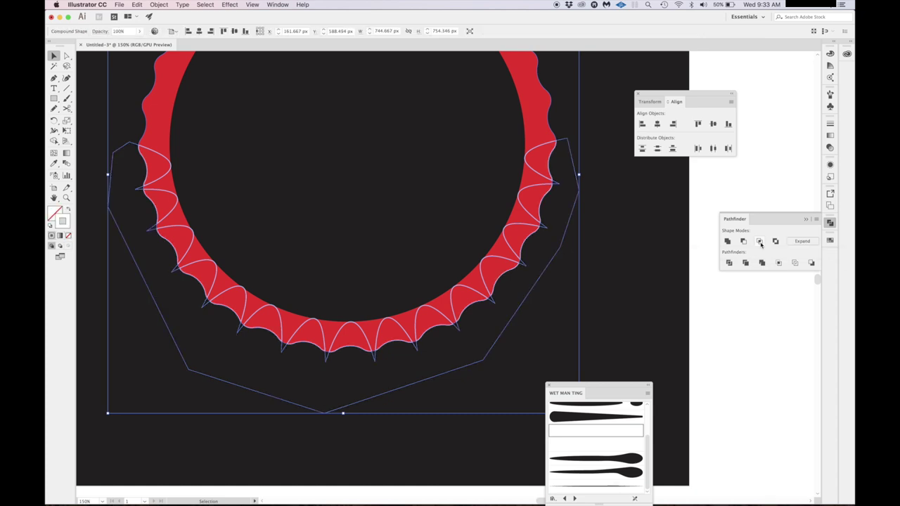
Swap the spike shape's fill and stroke so the spikes become solid white.
left_click(737, 186)
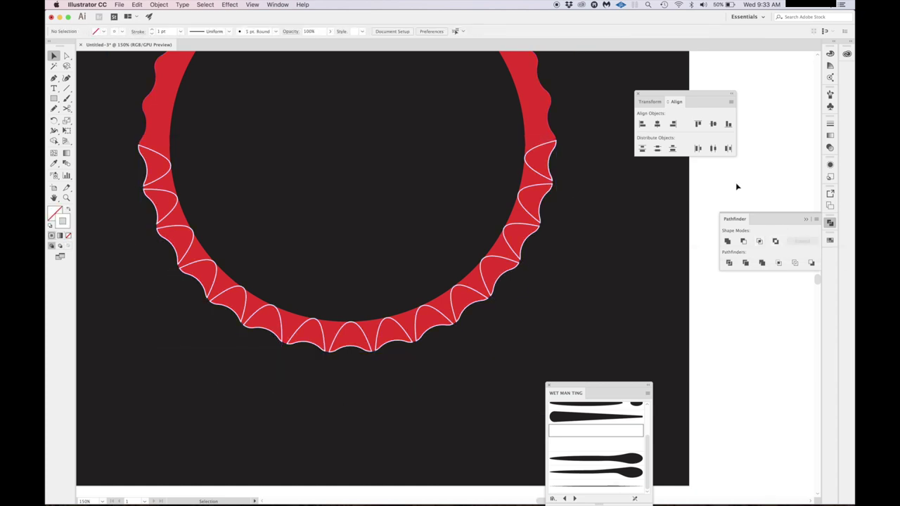
scroll(333, 305, "up", 5)
scroll(332, 305, "right", 2)
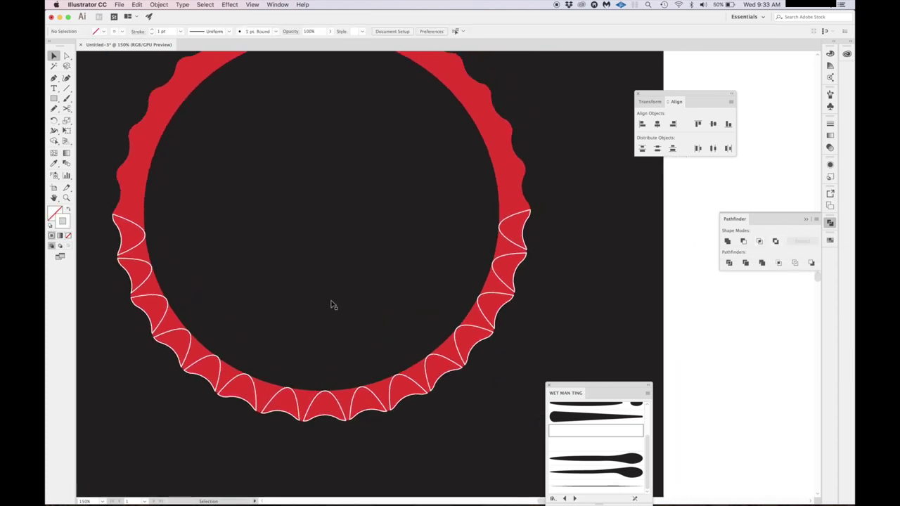
left_click(514, 244)
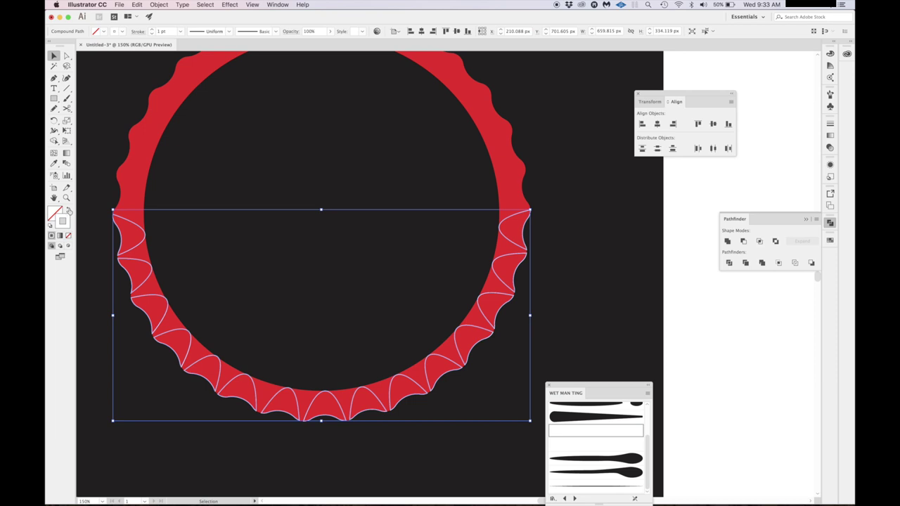
left_click(69, 211)
Deselect to check the white spikes, then reselect the spike shape.
left_click(696, 271)
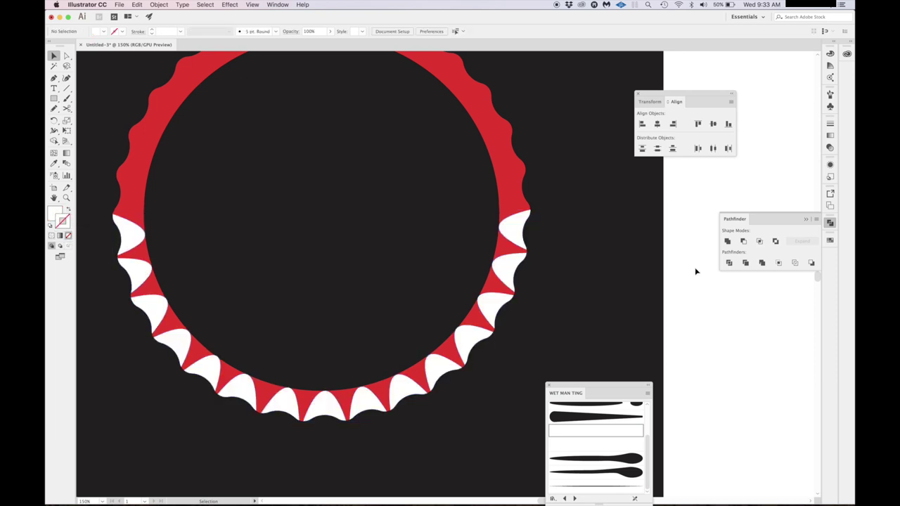
scroll(472, 317, "down", 5)
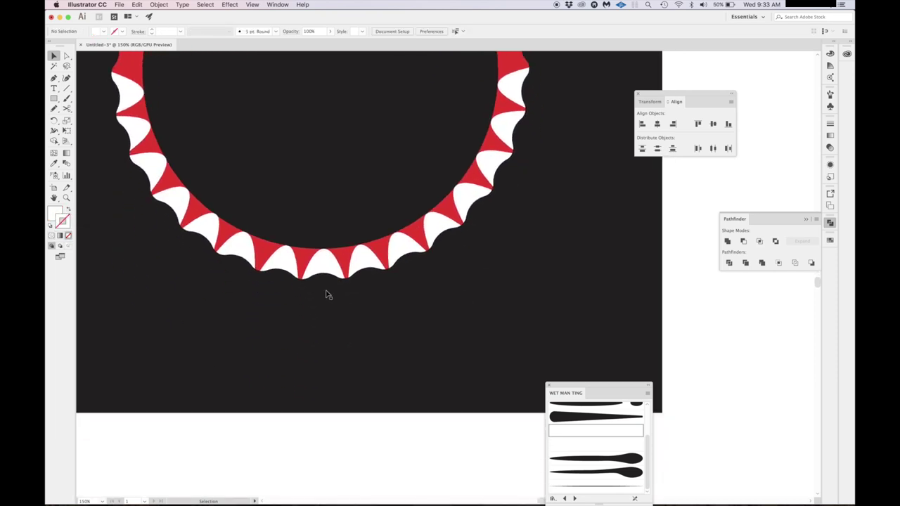
scroll(325, 295, "up", 2)
left_click(324, 318)
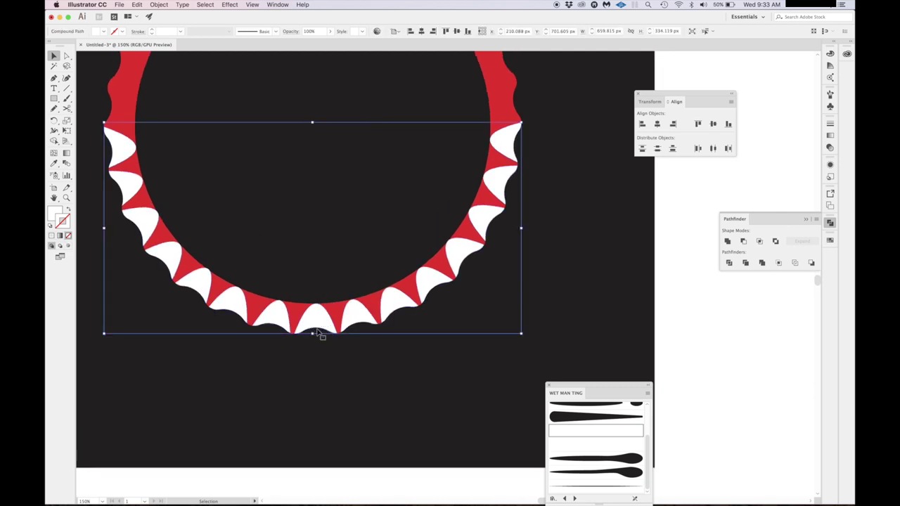
Draw a 152.667 × 40.667 px white ellipse below the ring and centre it.
key("l")
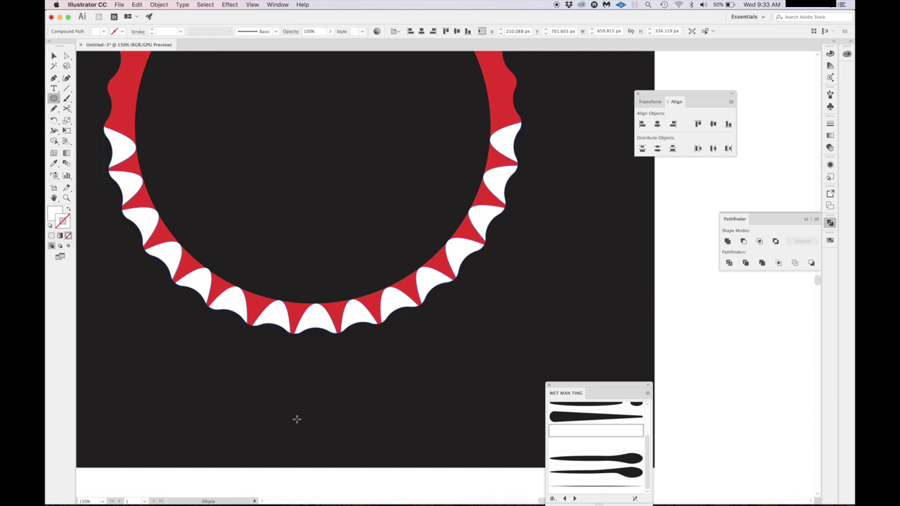
mouse_move(277, 414)
left_mouse_down()
mouse_move(382, 425)
mouse_move(375, 440)
left_mouse_up()
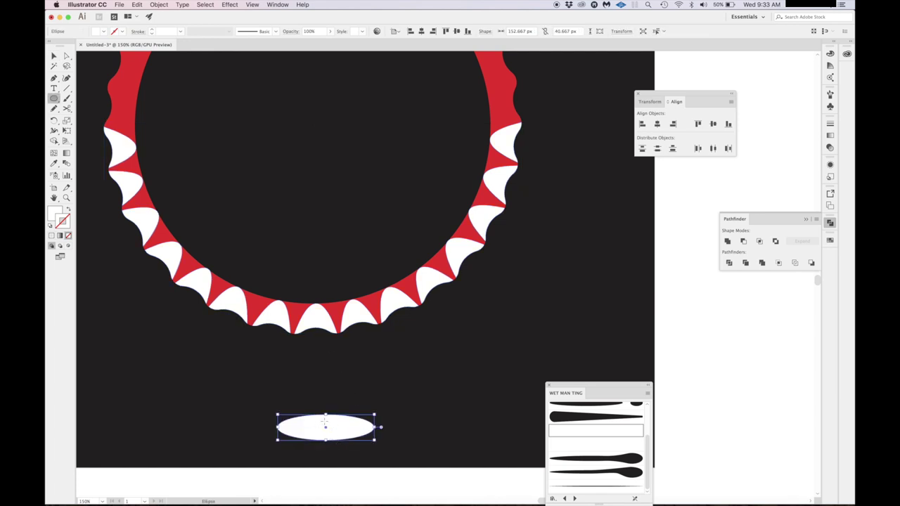
key("v")
left_click_drag(335, 428, 331, 428)
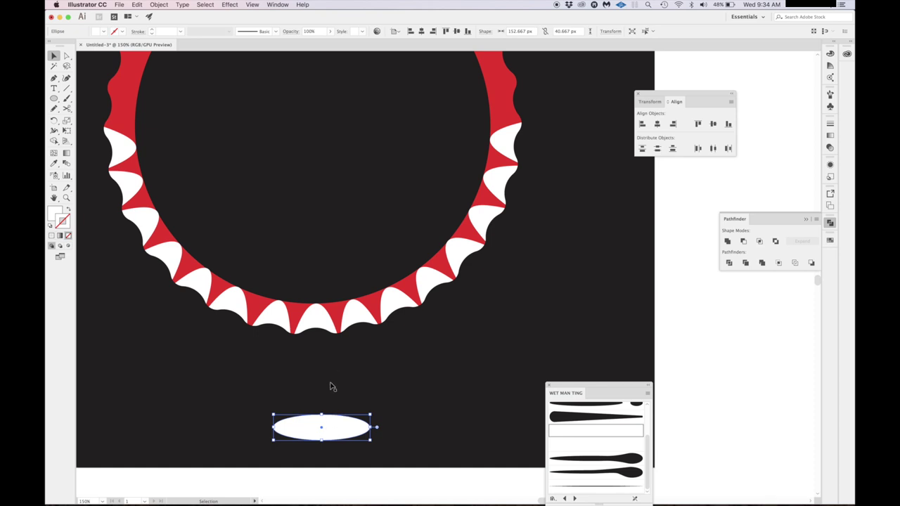
left_click(288, 346)
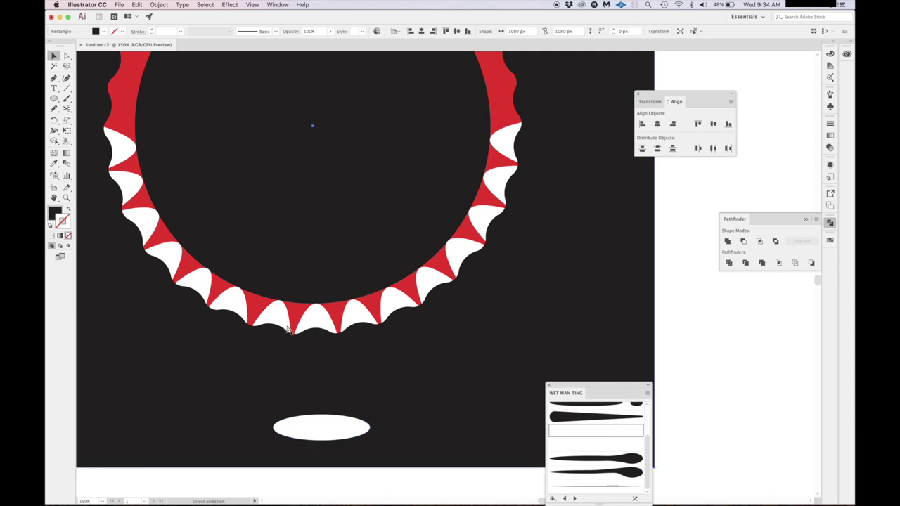
key("v")
left_click(285, 318)
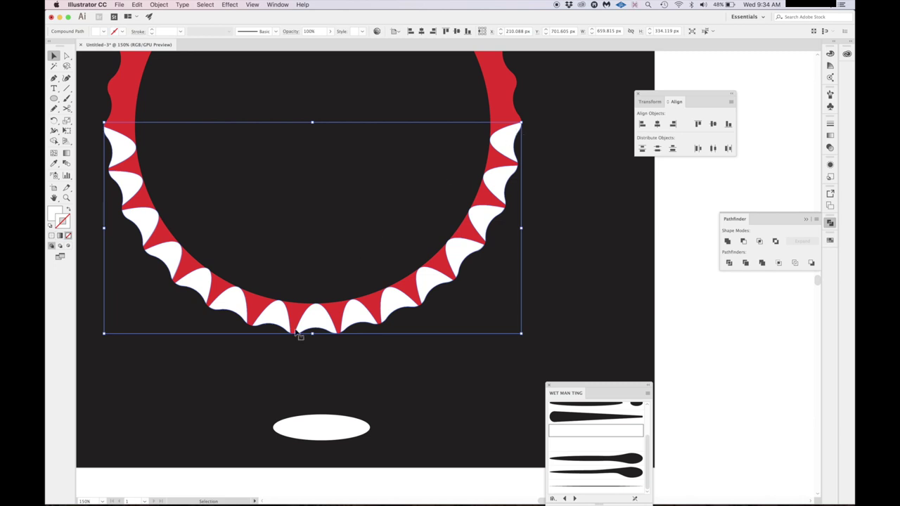
left_click(294, 364)
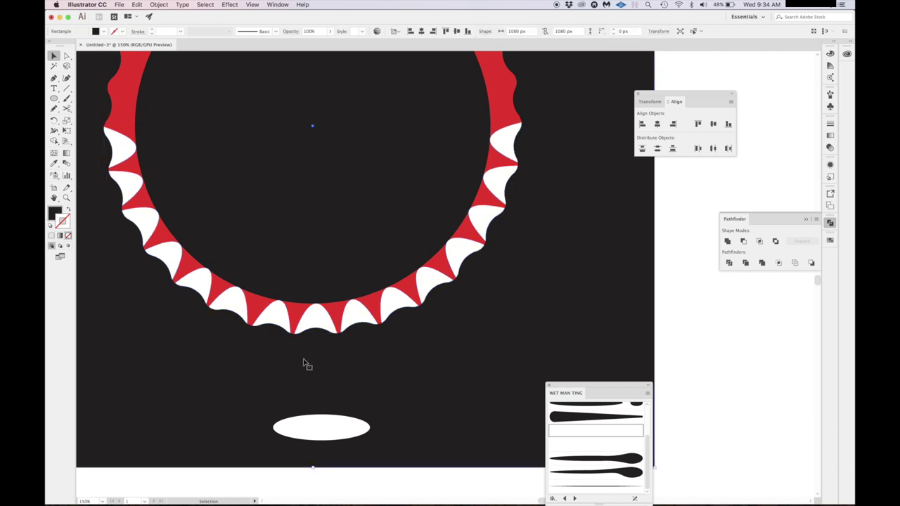
key("p")
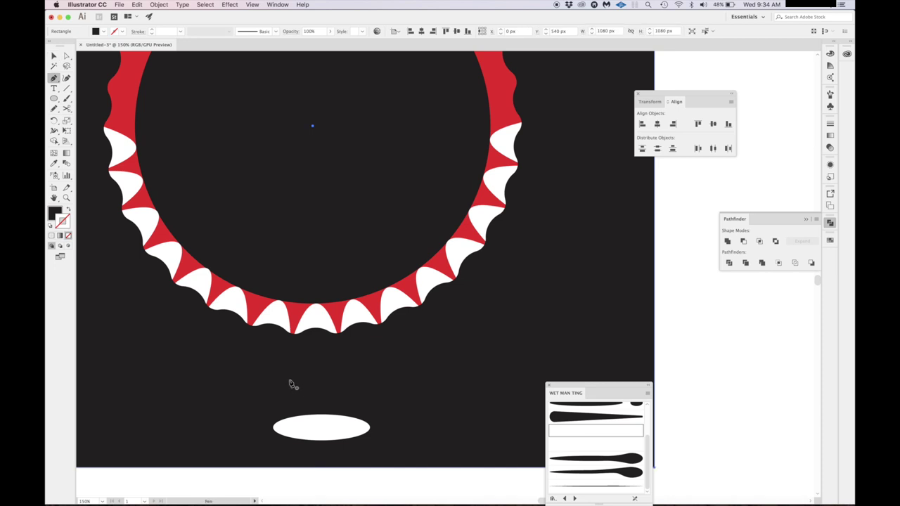
left_click_drag(289, 371, 291, 336)
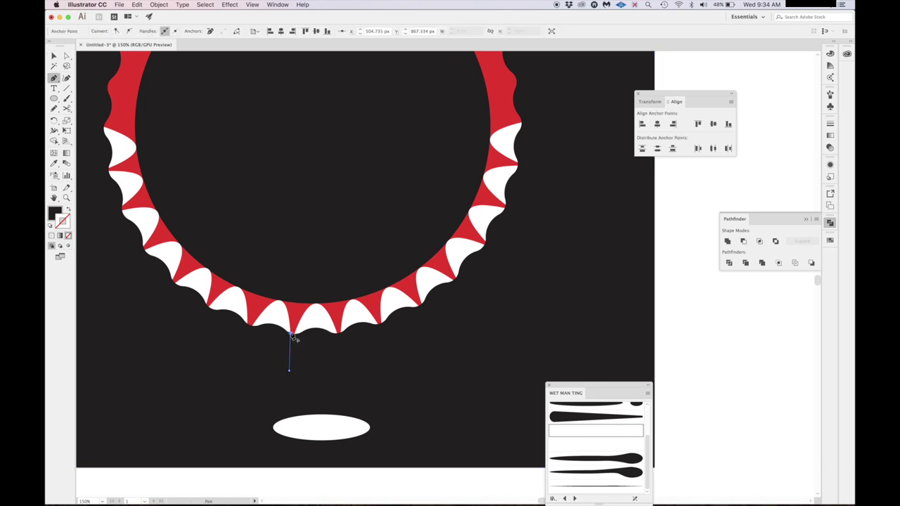
left_click_drag(267, 322, 251, 327)
key("super+equal")
key("super+equal")
key("super+equal")
left_click_drag(251, 328, 502, 258)
key("super+z")
key("super+z")
key("super+z")
key("super+z")
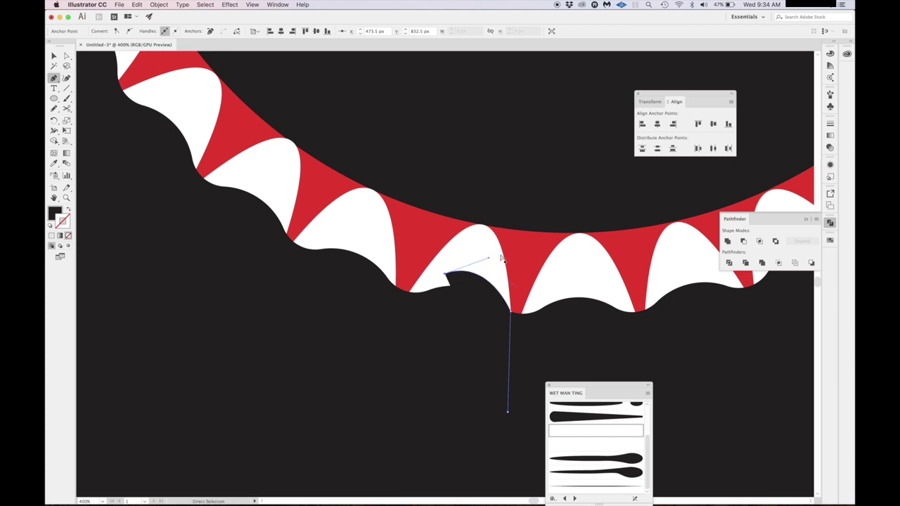
key("super+z")
key("super+shift+z")
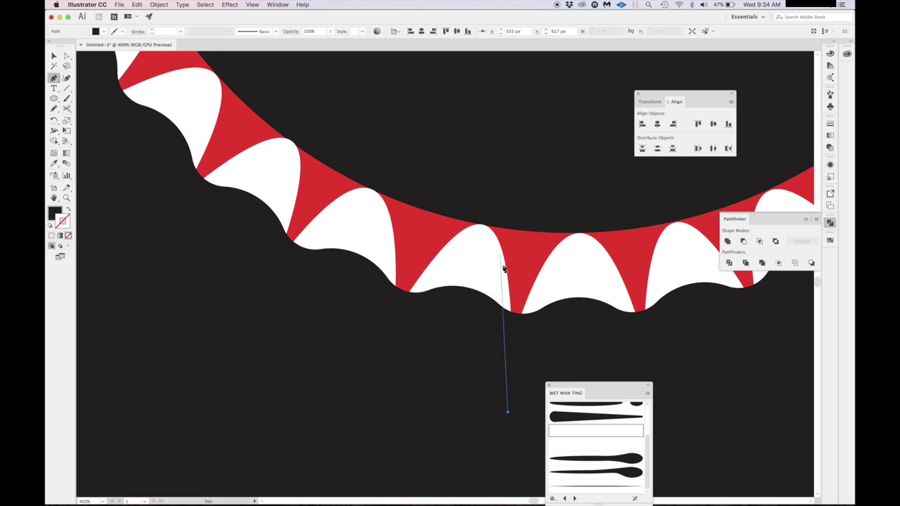
key("super+z")
key("super+z")
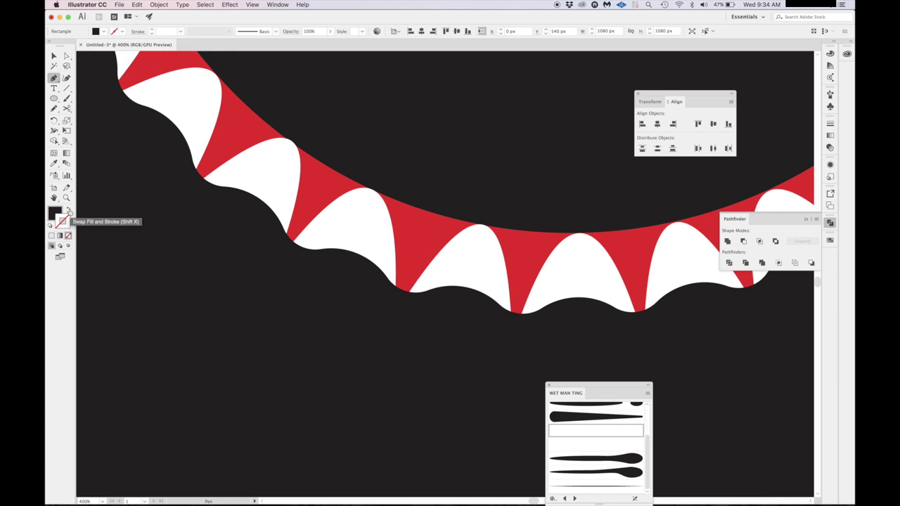
key("x")
left_click(68, 212)
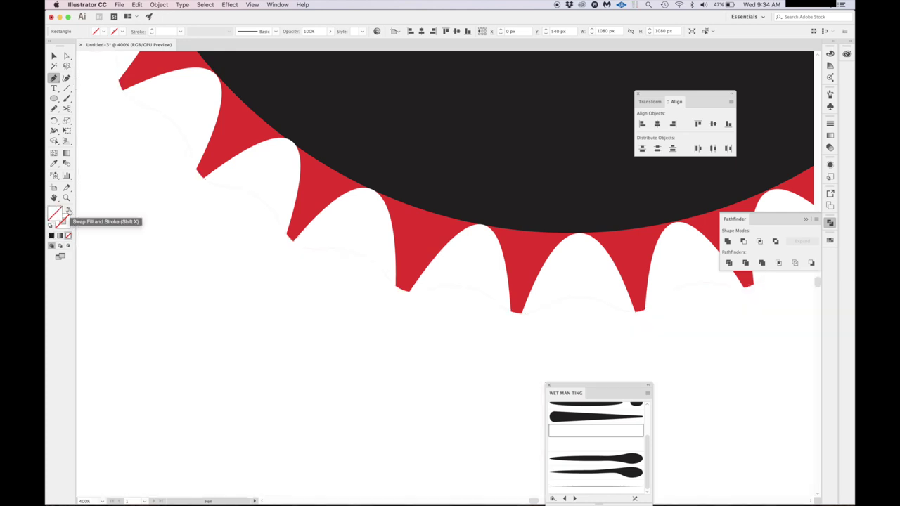
left_click(68, 212)
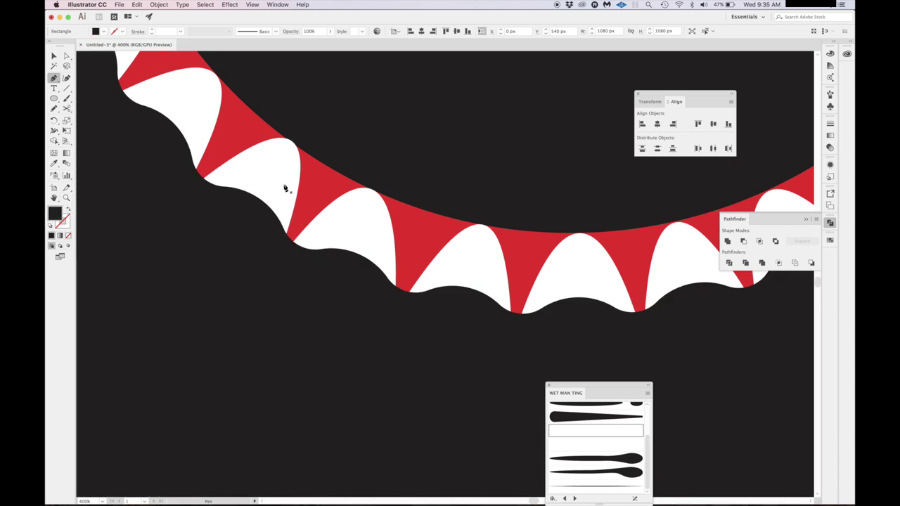
Pen-draw a curved hook-shaped cutter over the bottom white spike.
left_click(523, 366)
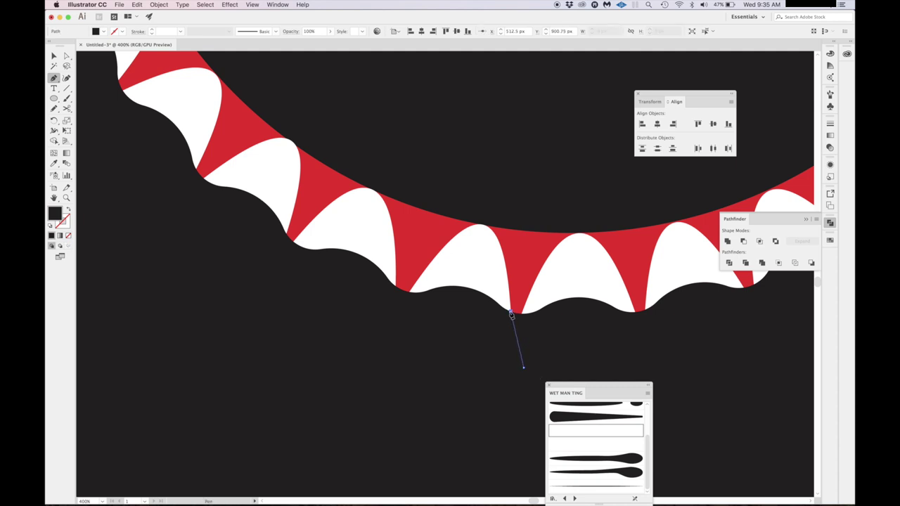
left_click_drag(512, 313, 529, 272)
left_click(457, 258)
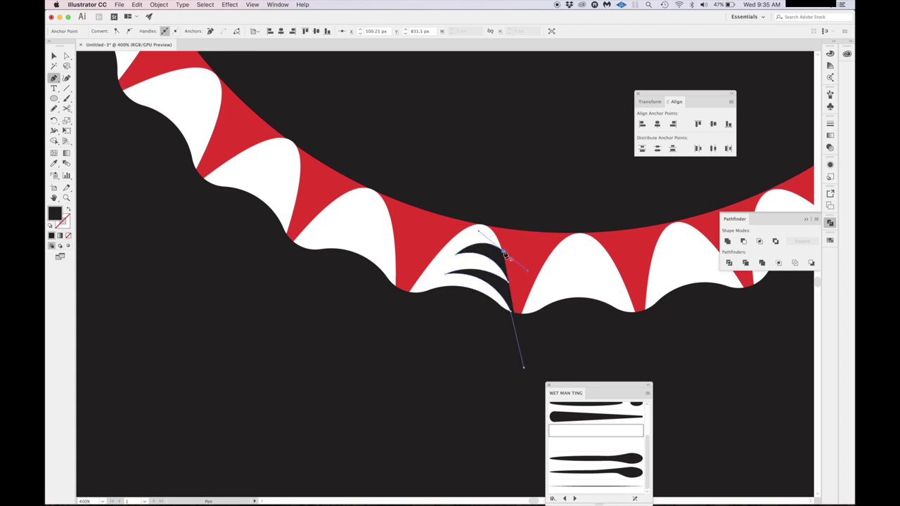
left_click(504, 252)
left_click(526, 250)
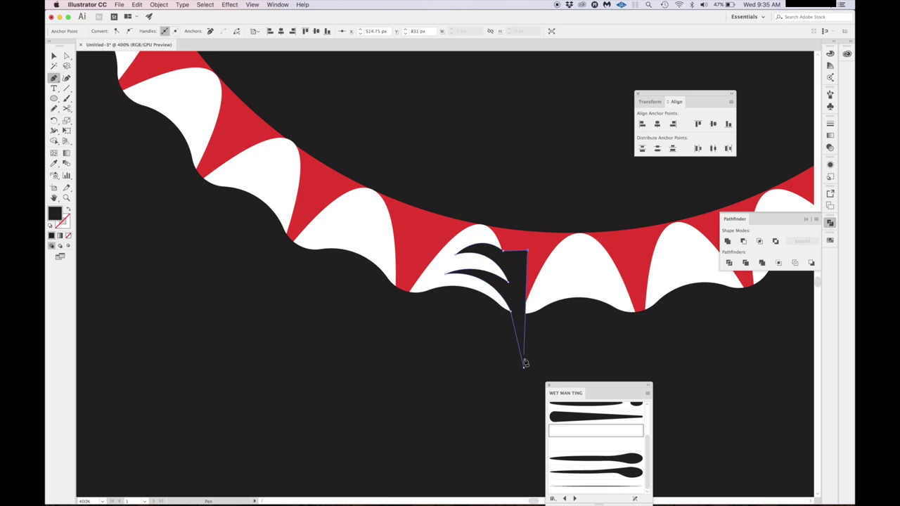
Shift the cutter's bottom anchor slightly left to shape its pointed tail.
key("a")
left_click_drag(524, 369, 513, 372)
key("v")
scroll(507, 281, "up", 2)
scroll(506, 282, "right", 2)
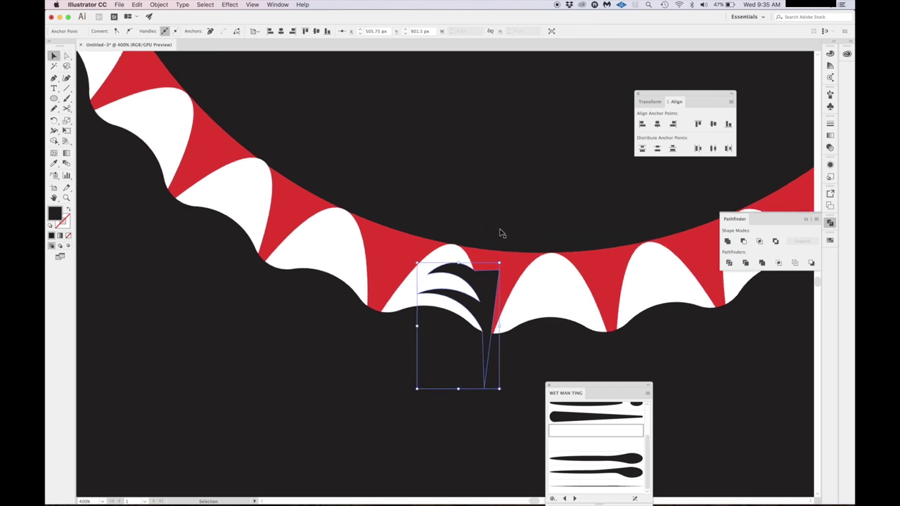
Subtract the black hook cutter from the bottom white spike with Minus Front.
left_click(502, 234)
left_click(496, 275)
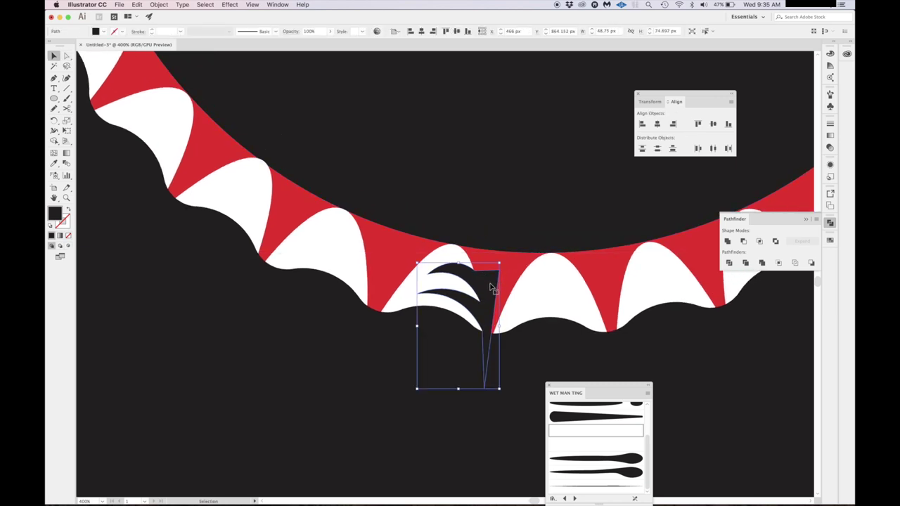
left_click(451, 254, "shift")
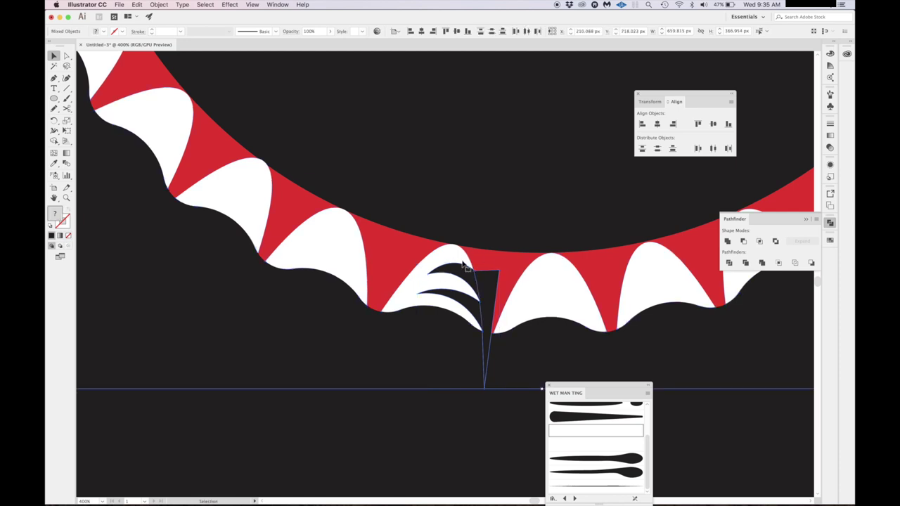
left_click(746, 243)
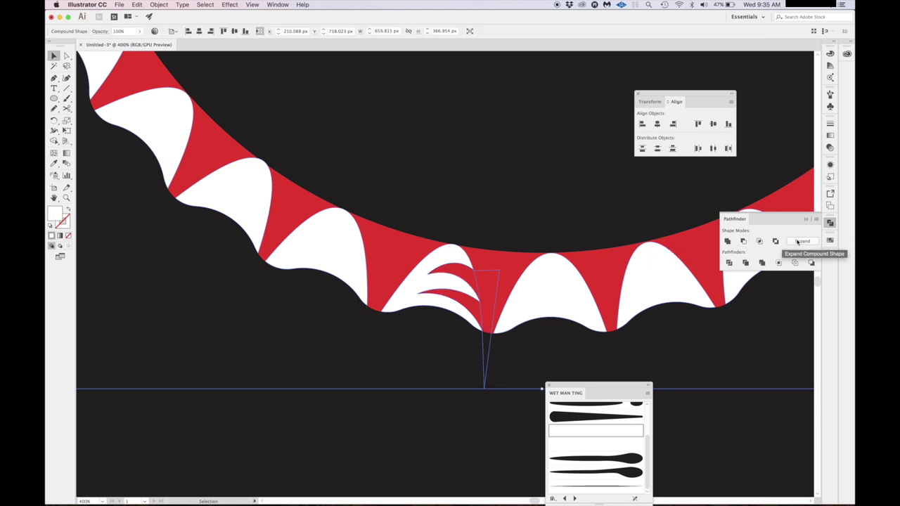
left_click(456, 394)
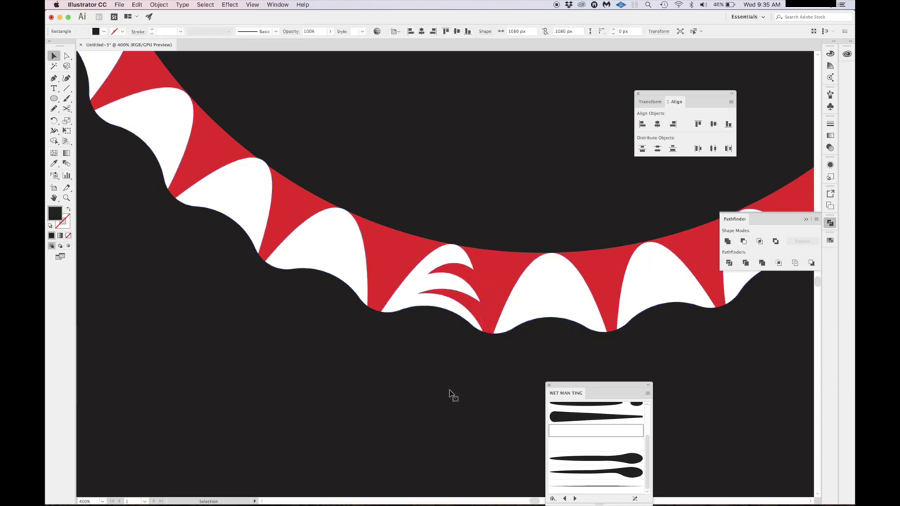
Zoom out to view the whole artboard.
key("super+0")
scroll(451, 395, "down", 5)
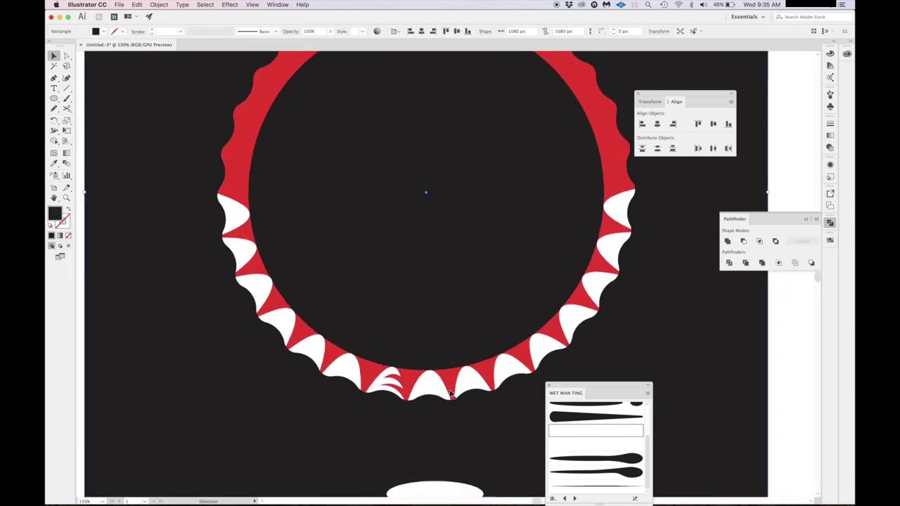
scroll(451, 394, "up", 5)
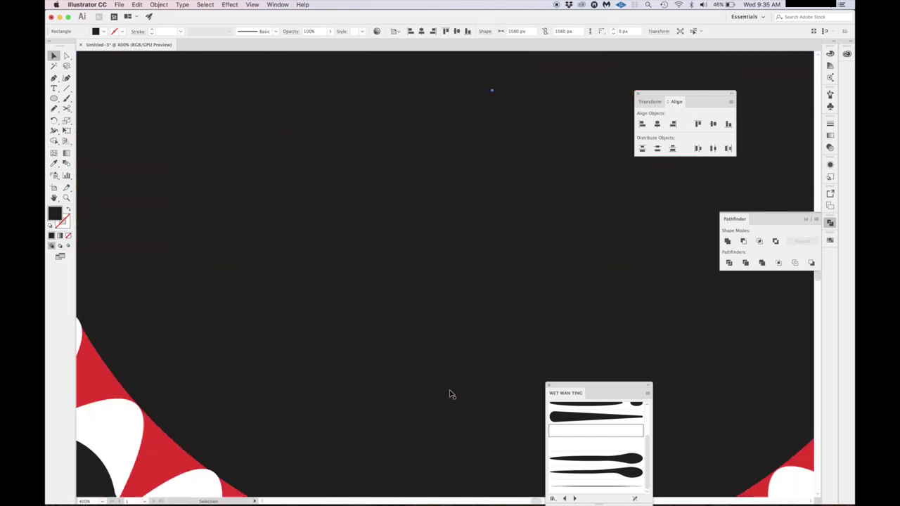
scroll(451, 395, "down", 8)
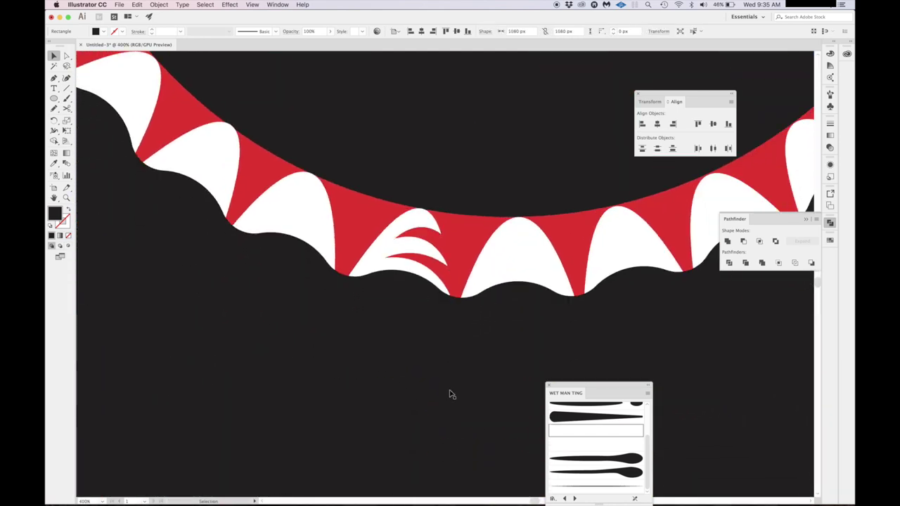
key("super+minus")
key("super+minus")
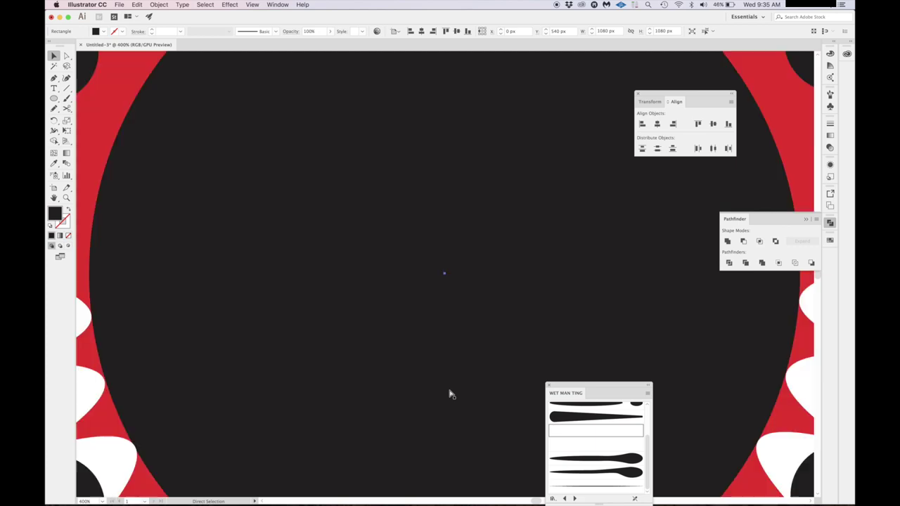
key("super+minus")
key("super+minus")
key("super+minus")
key("v")
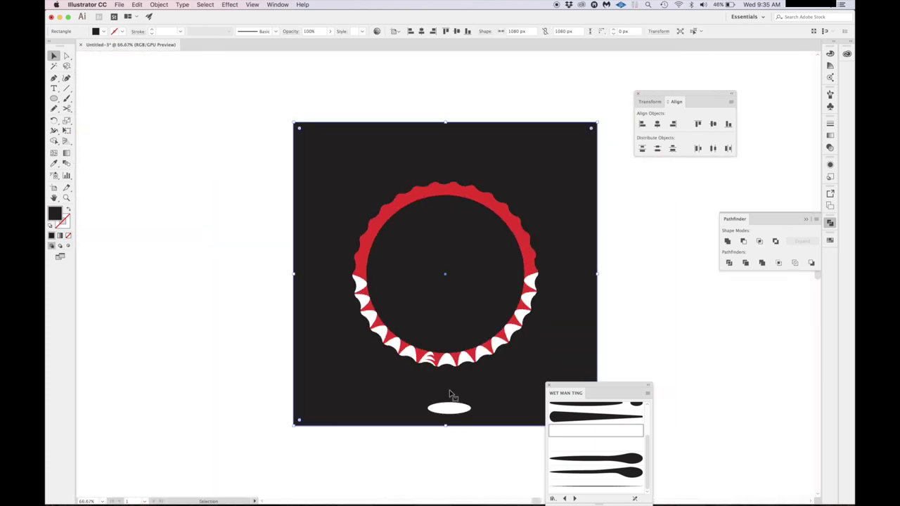
scroll(450, 393, "right", 3)
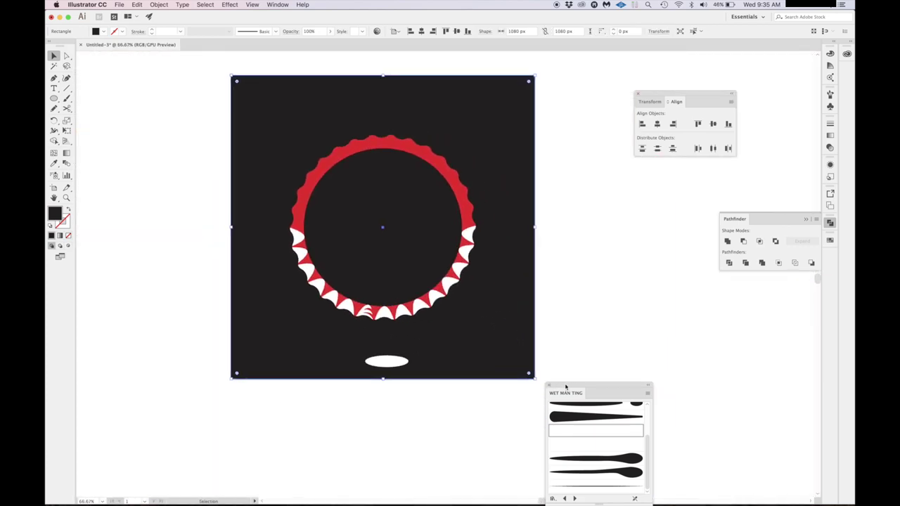
Move the Brushes panel aside and zoom in on the ring's bottom.
left_click_drag(566, 386, 736, 301)
key("super+plus")
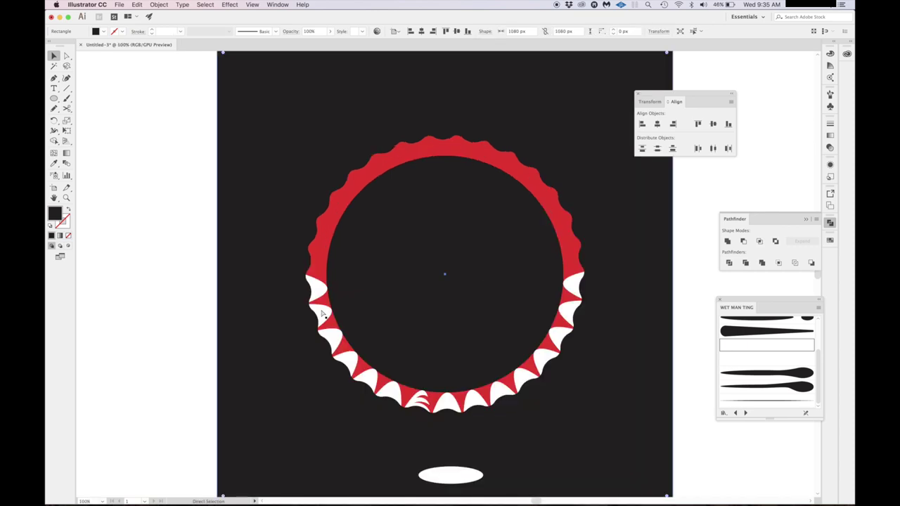
key("super+plus")
scroll(322, 314, "down", 5)
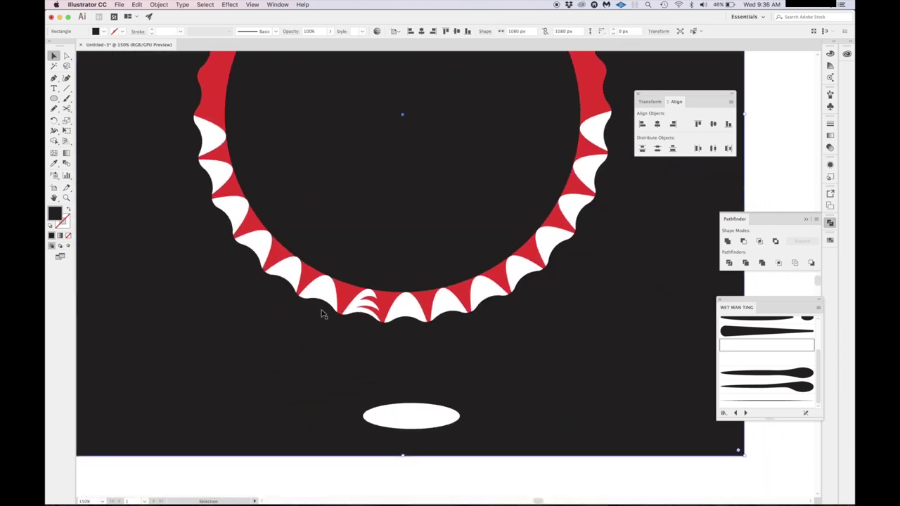
key("super+plus")
scroll(322, 313, "down", 8)
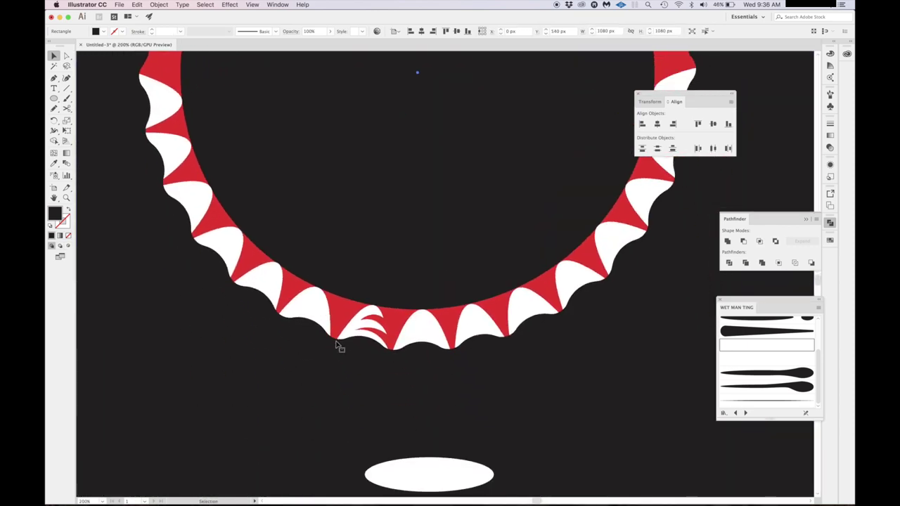
Start a hook path beside the next spike, then undo it entirely.
key("p")
left_click_drag(324, 370, 329, 344)
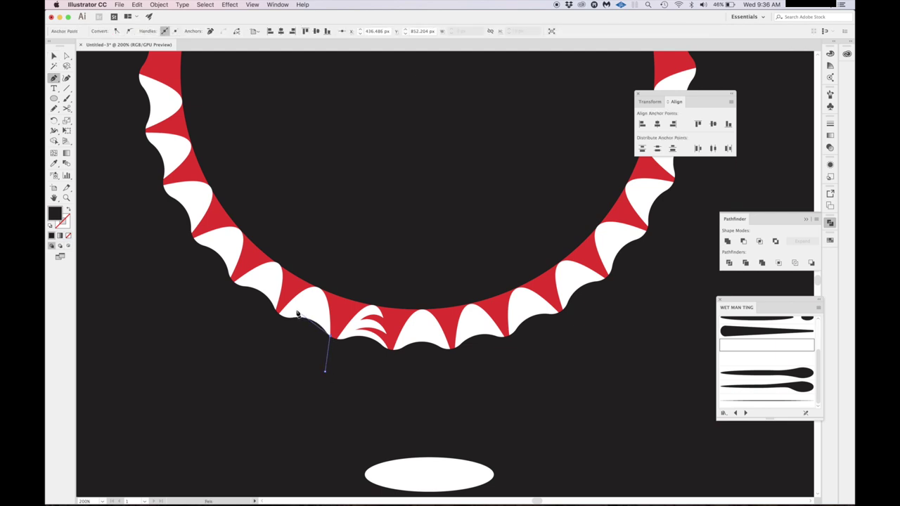
left_click_drag(279, 313, 271, 316)
key("super+z")
key("super+equal")
key("super+z")
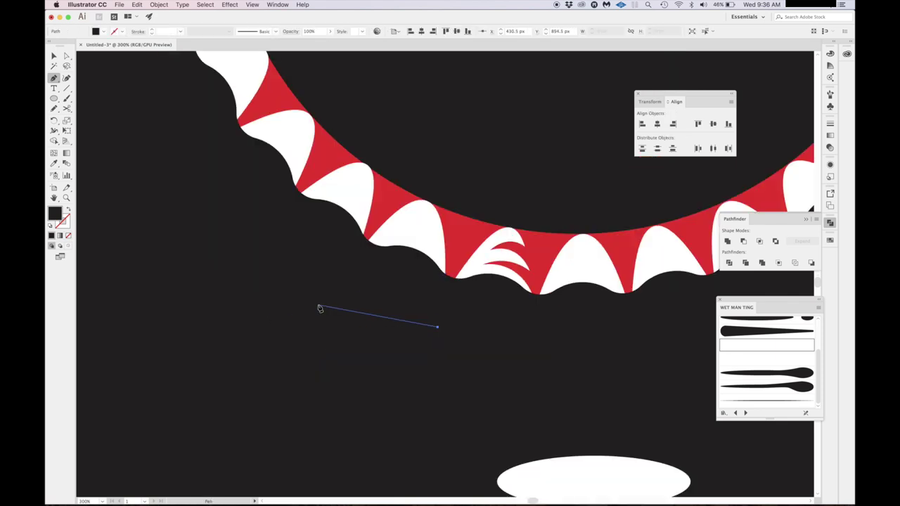
key("super+z")
Pen-draw a two-hook cutter with a pointed bottom over the next spike.
left_click(417, 322)
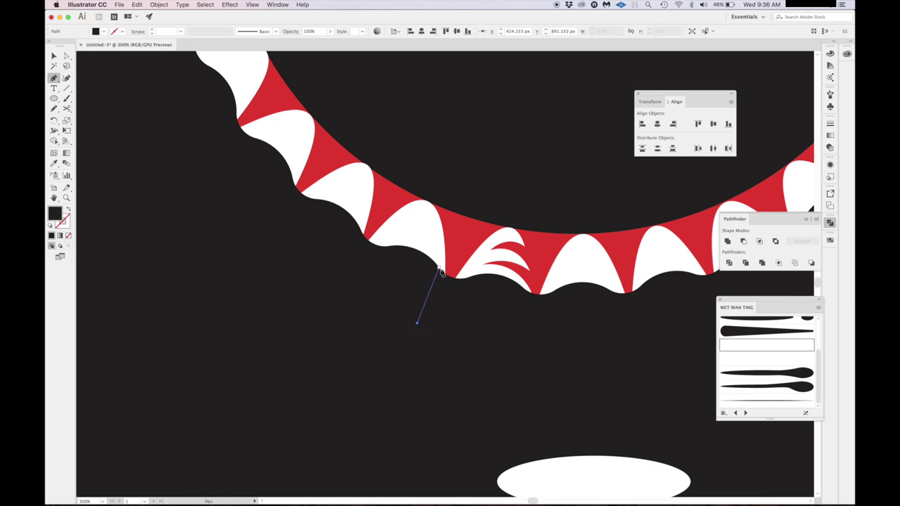
left_click(439, 268)
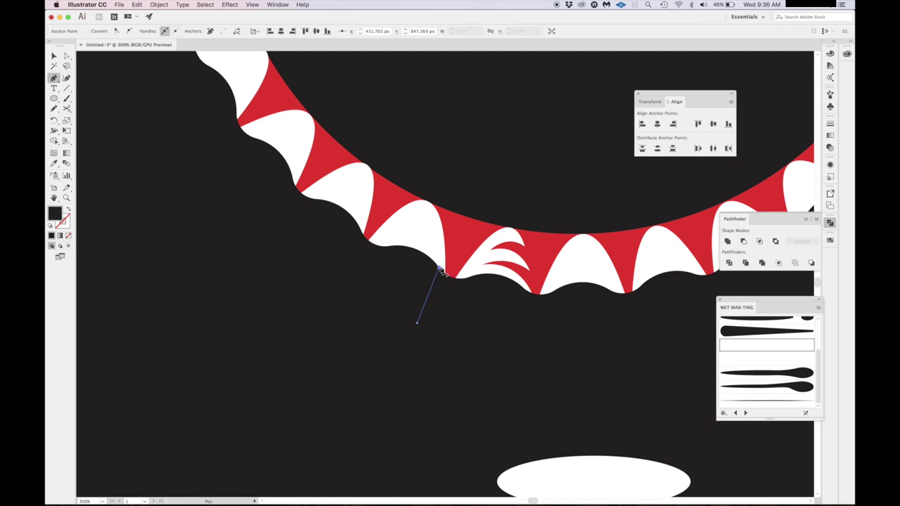
left_click_drag(392, 241, 461, 276)
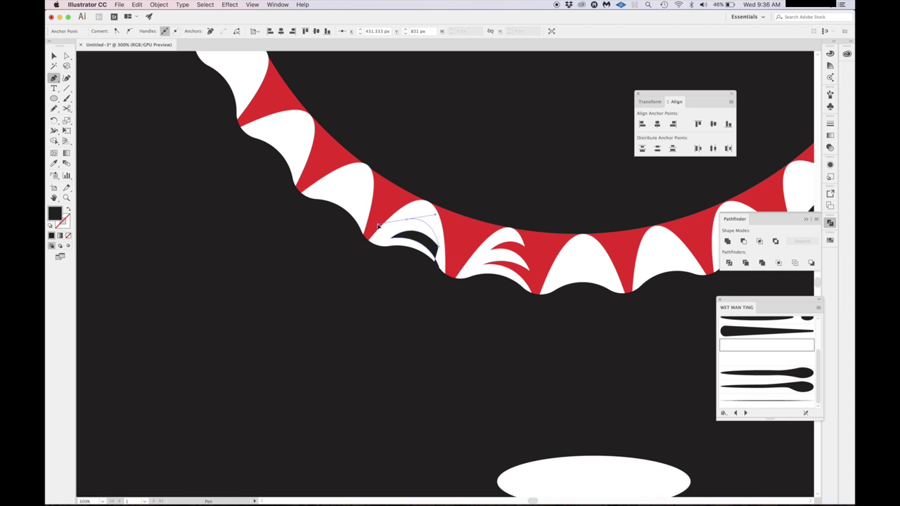
left_click(406, 224)
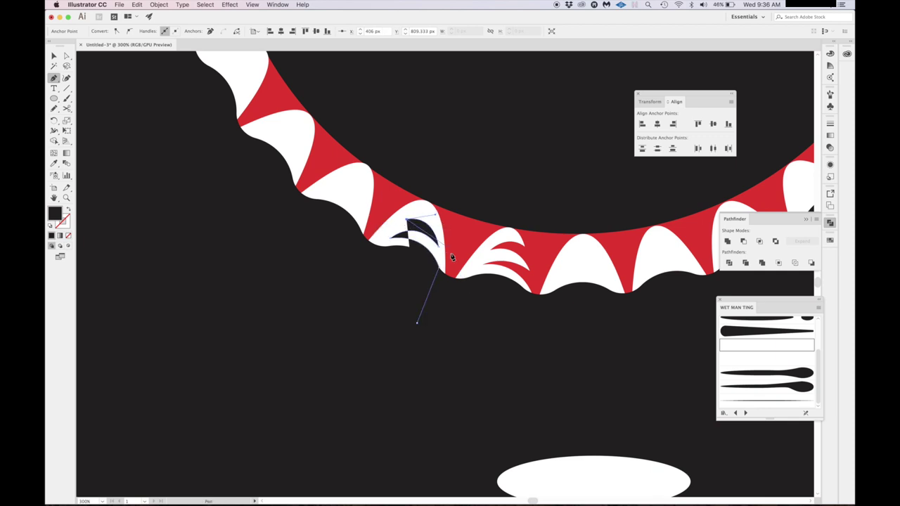
left_click_drag(446, 275, 438, 357)
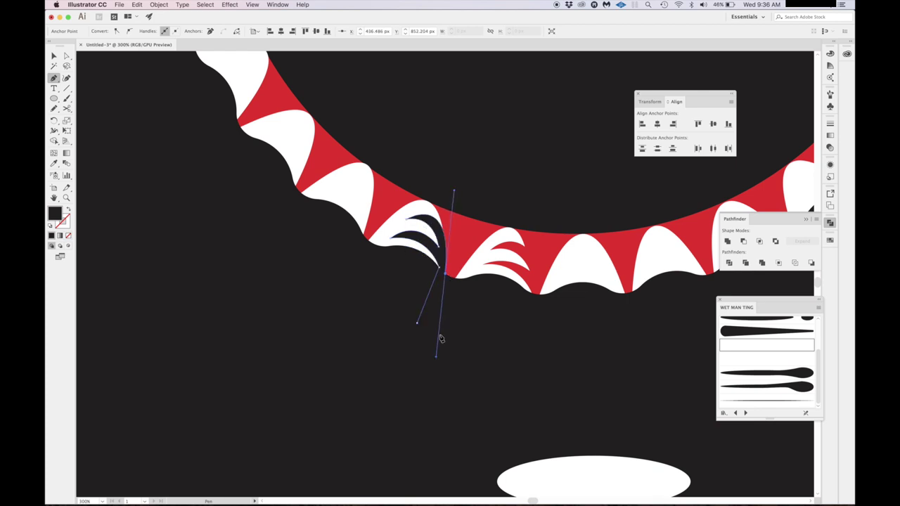
left_click(417, 324)
Select the cutter with the ring shape and apply Minus Front.
key("v")
left_click(423, 204, "shift")
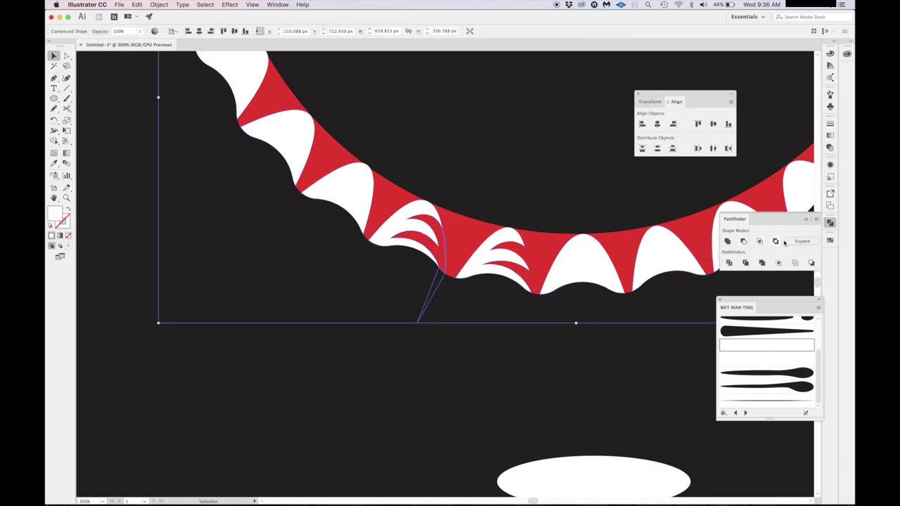
left_click(743, 242)
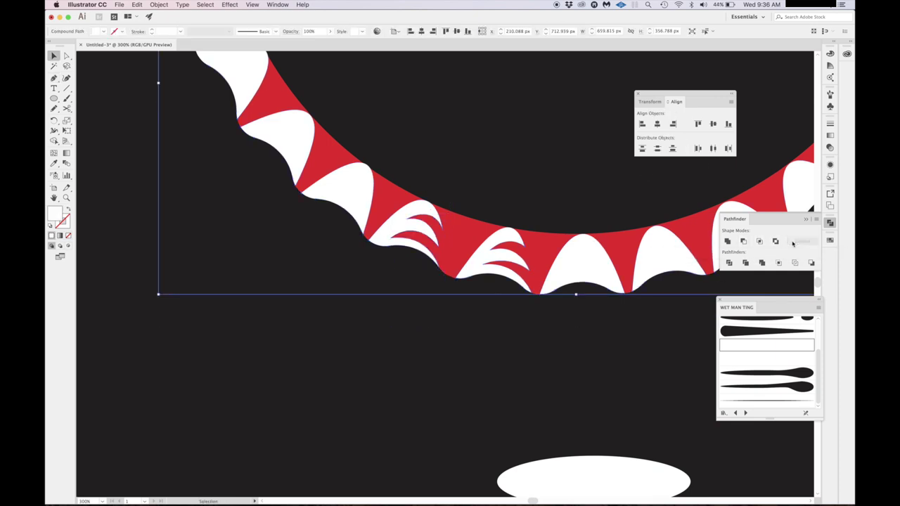
Pen-draw a hook shape over the spike on the ring's lower left.
left_click(345, 258)
key("p")
left_click(335, 247)
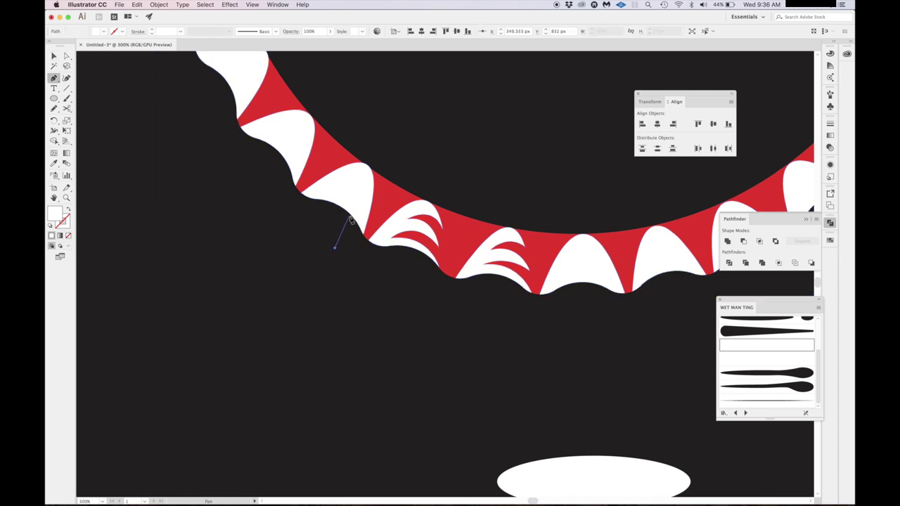
left_click_drag(353, 221, 344, 188)
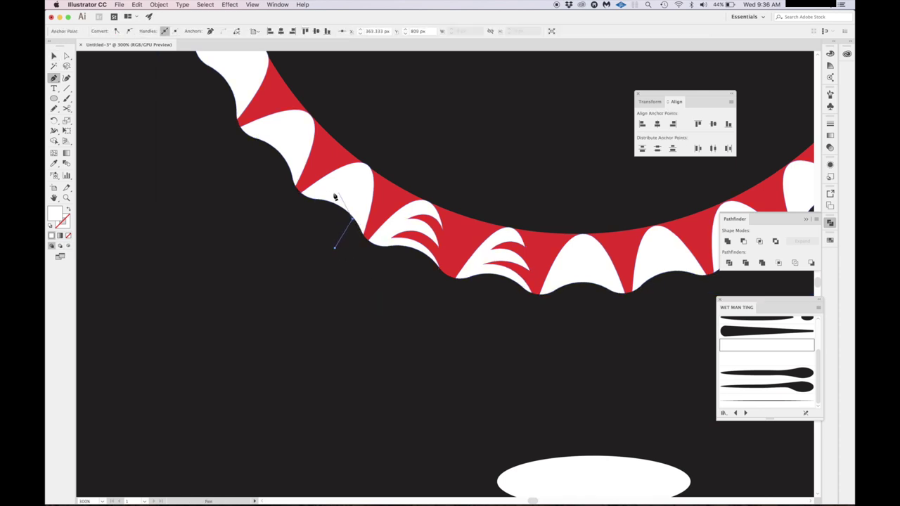
left_click(324, 188)
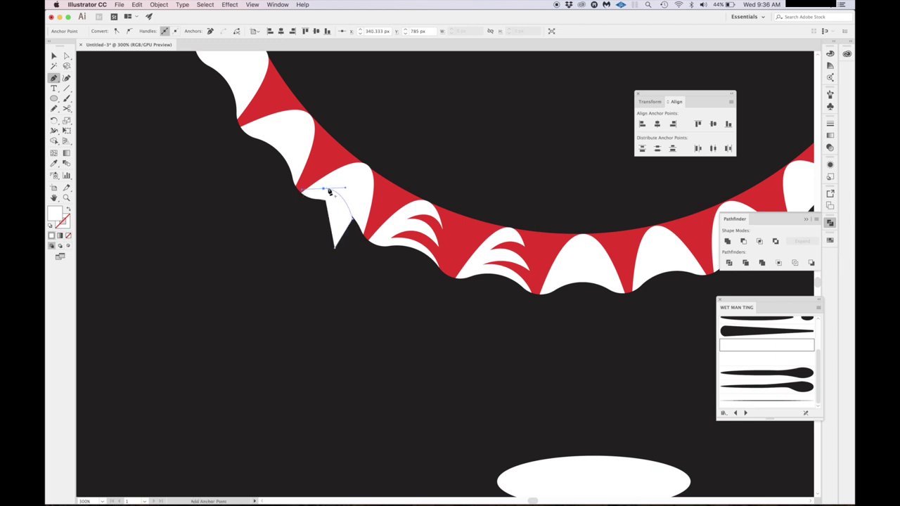
left_click_drag(357, 202, 368, 219)
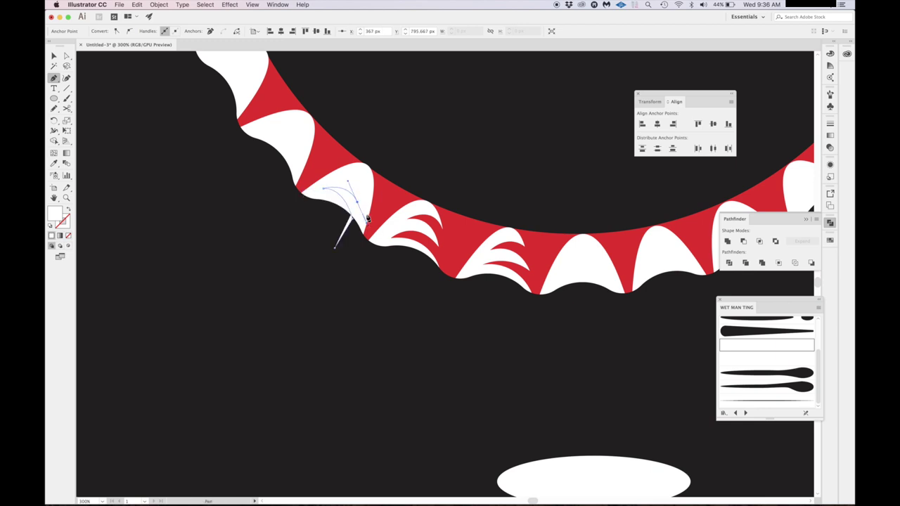
left_click(341, 175)
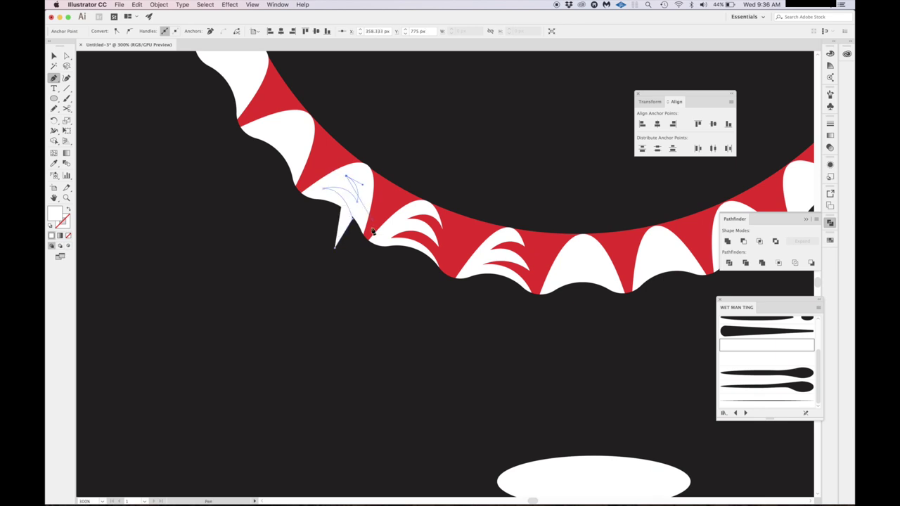
left_click_drag(365, 240, 330, 325)
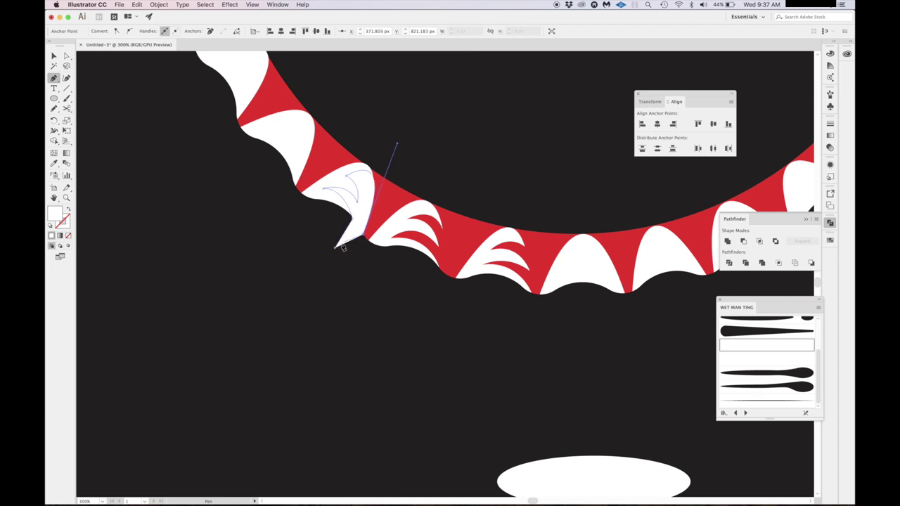
Fill the hook black with the Eyedropper and subtract it from the banner.
key("v")
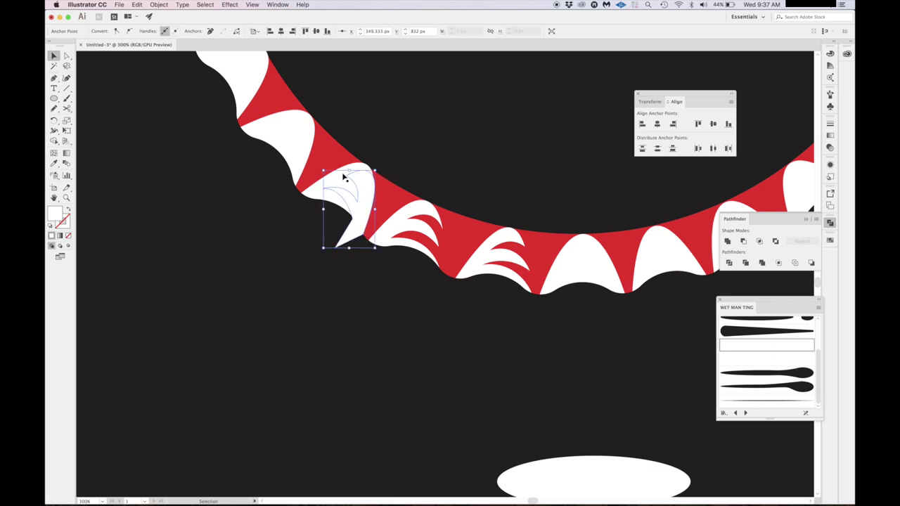
key("i")
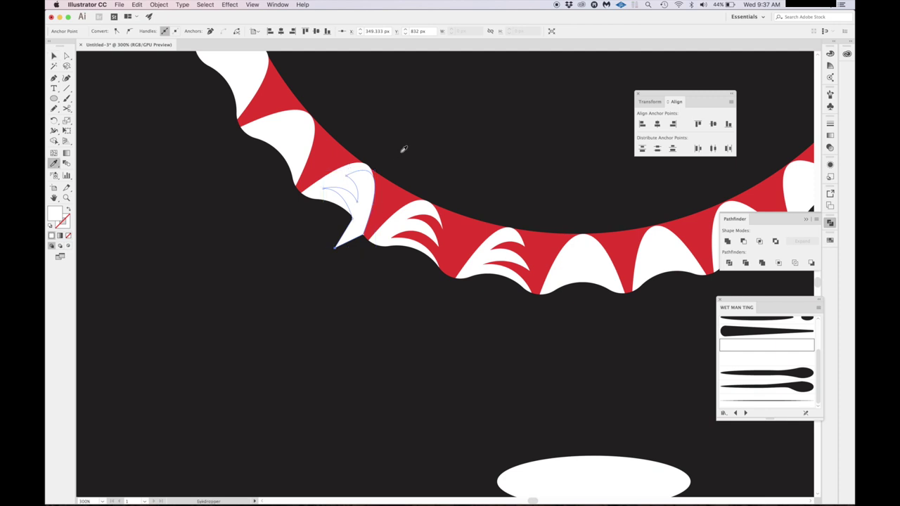
left_click(403, 147)
key("v")
left_click(336, 179, "shift")
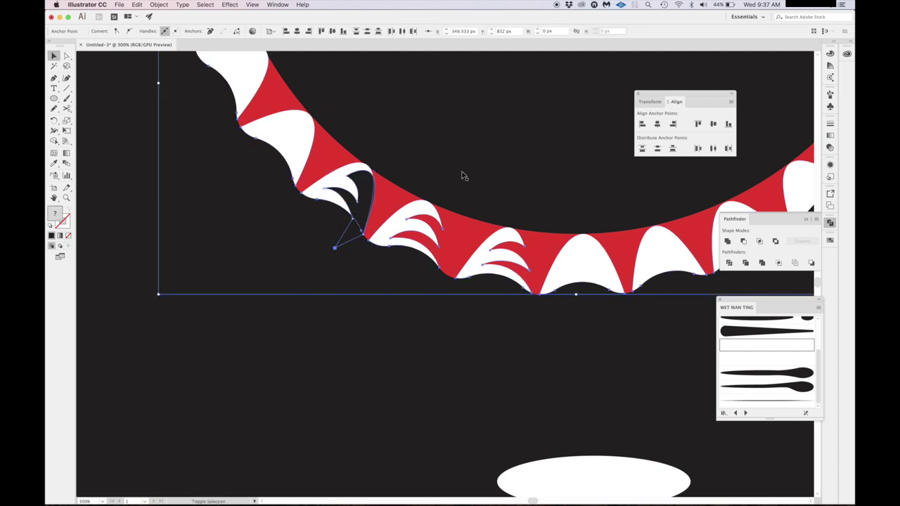
left_click(743, 241)
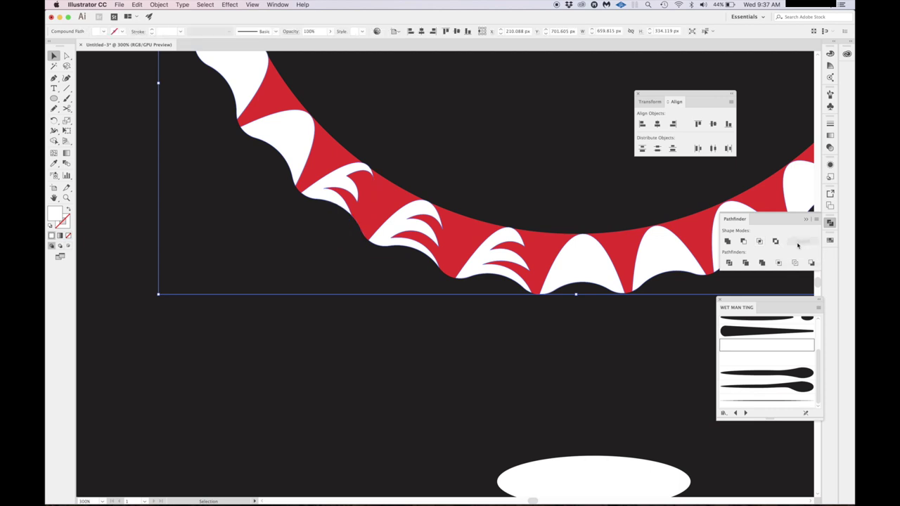
Pen-draw a curved hook shape over the next spike up the left side.
scroll(344, 284, "up", 2)
scroll(344, 284, "left", 2)
scroll(344, 284, "up", 2)
scroll(344, 284, "left", 5)
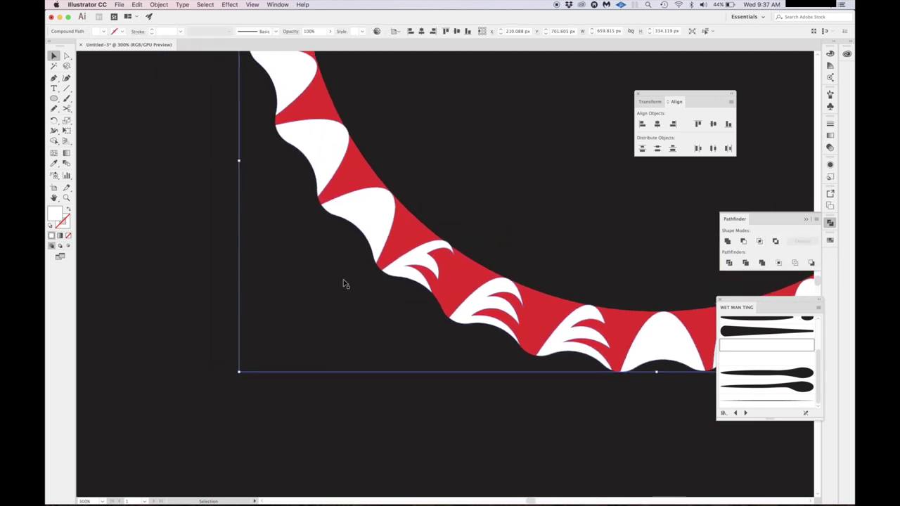
key("p")
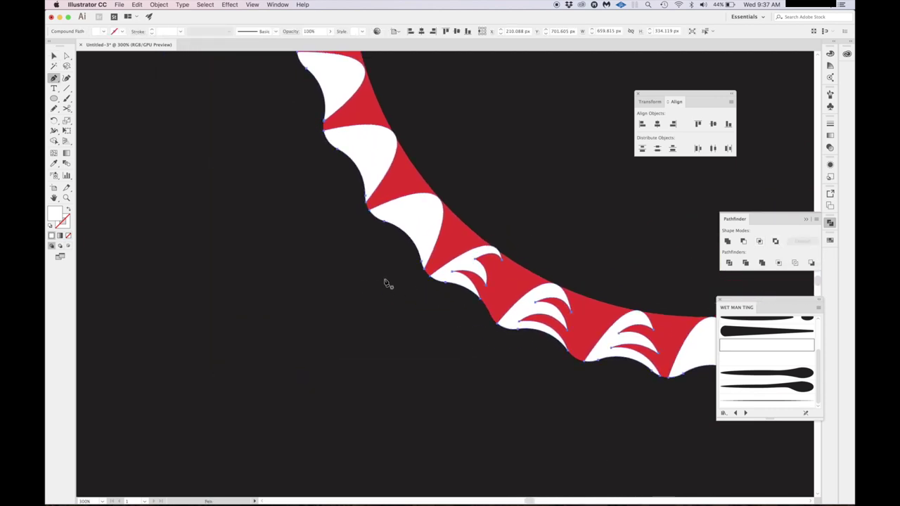
left_click_drag(393, 277, 411, 242)
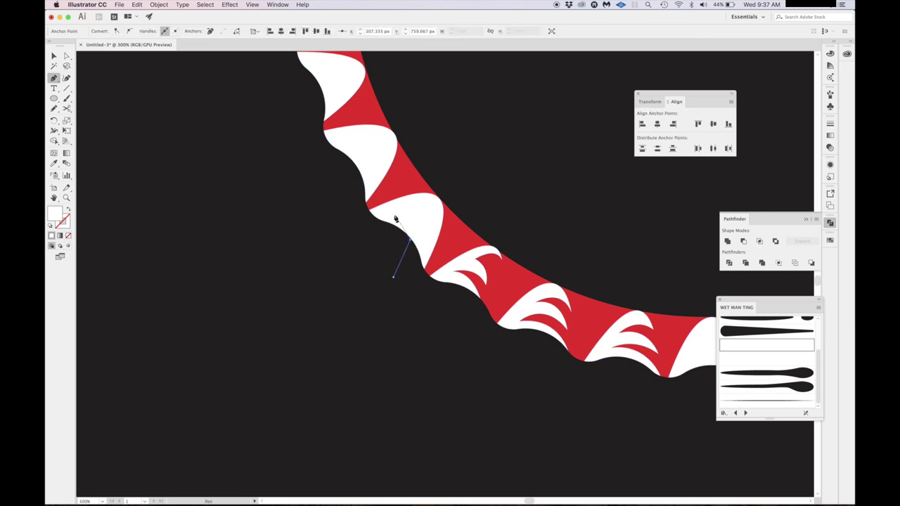
left_click_drag(395, 214, 432, 238)
left_click_drag(415, 202, 397, 197)
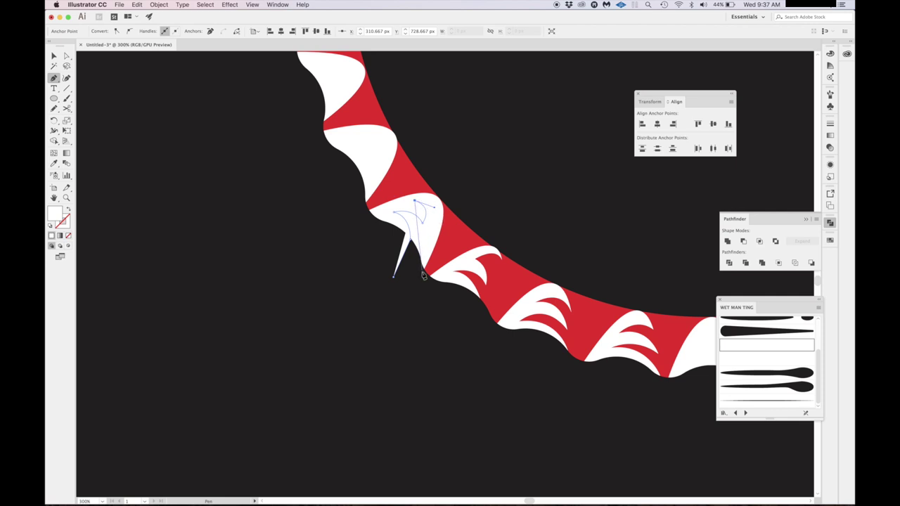
mouse_move(422, 272)
left_mouse_down()
mouse_move(390, 352)
mouse_move(367, 366)
left_mouse_up()
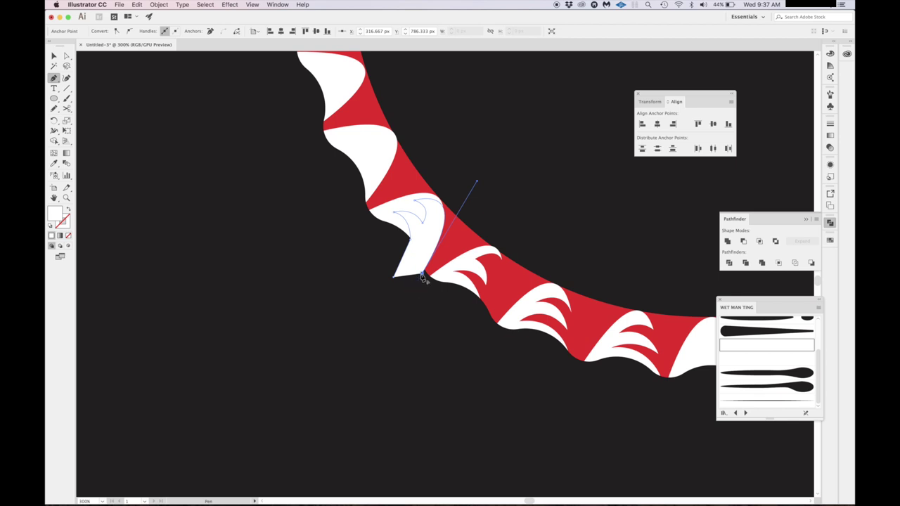
Select the hook with the banner and apply Minus Front.
key("v")
left_click(408, 208)
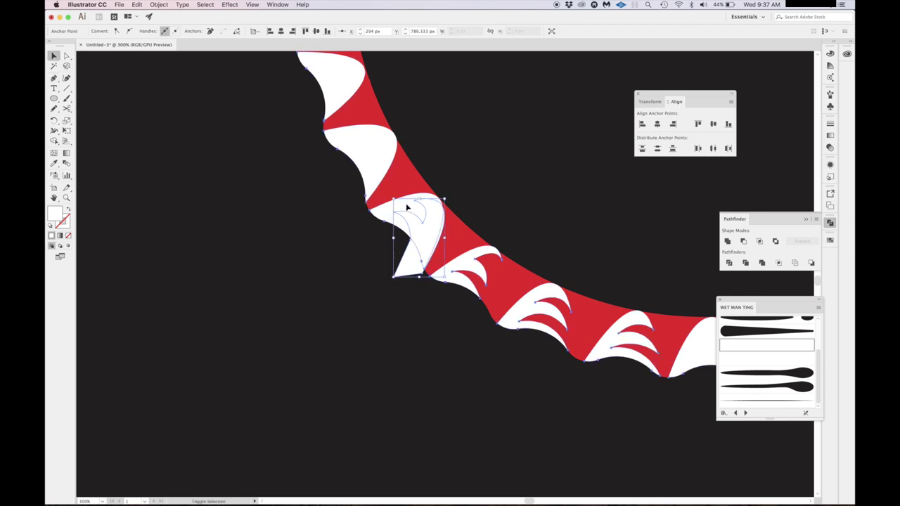
left_click(743, 244)
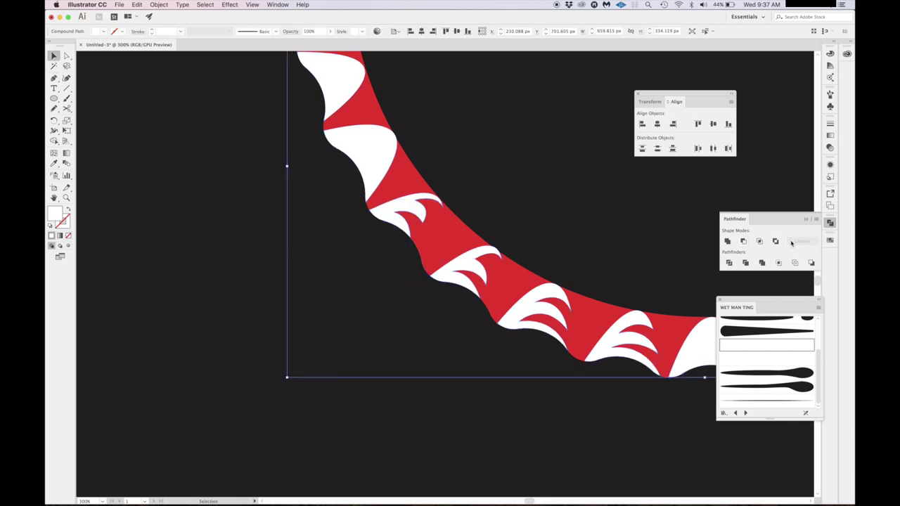
Deselect all and pen-draw a closed hook shape over the higher left spike.
scroll(408, 241, "up", 3)
scroll(408, 242, "left", 2)
scroll(406, 241, "up", 2)
scroll(407, 241, "left", 1)
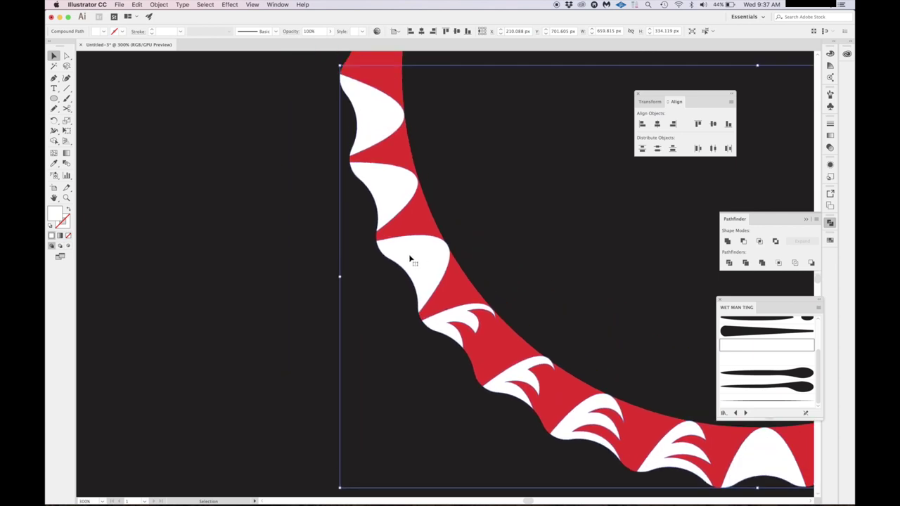
key("super+shift+a")
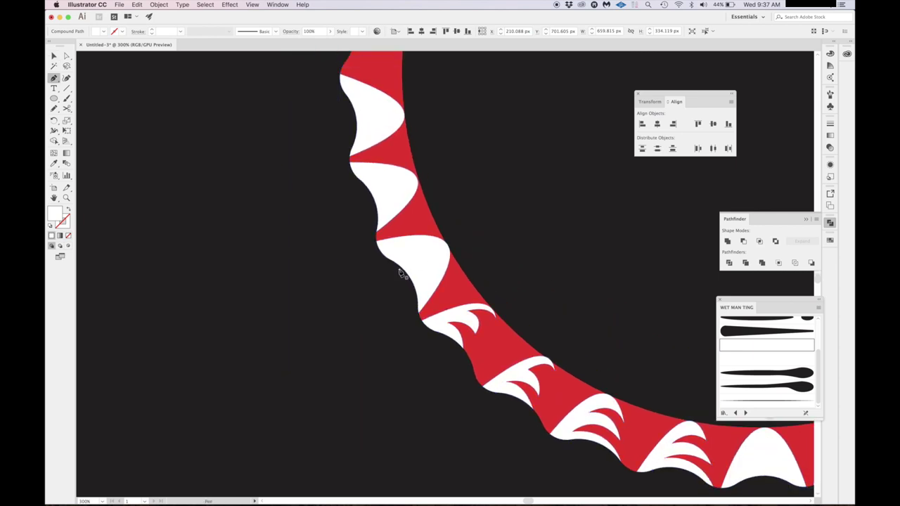
key("p")
left_click(387, 247)
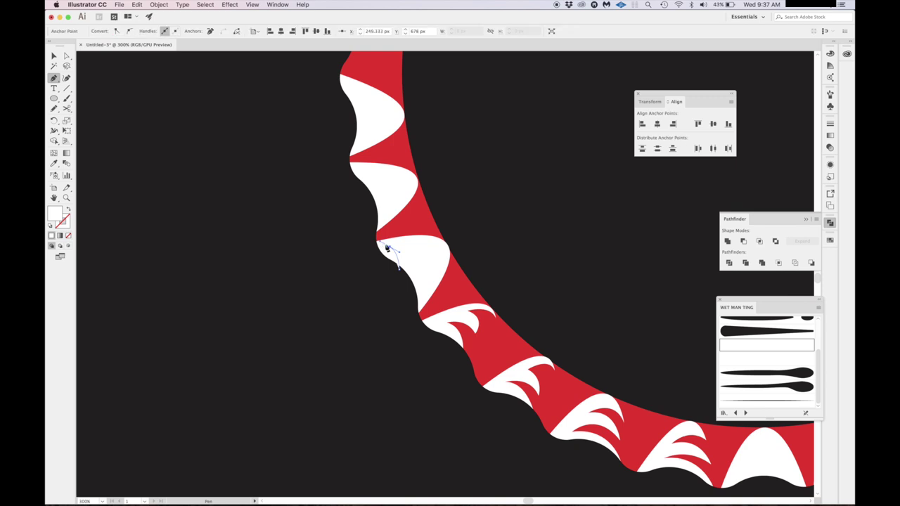
mouse_move(417, 261)
left_mouse_down()
mouse_move(412, 233)
mouse_move(419, 228)
mouse_move(419, 244)
left_mouse_up()
left_click_drag(419, 311, 345, 402)
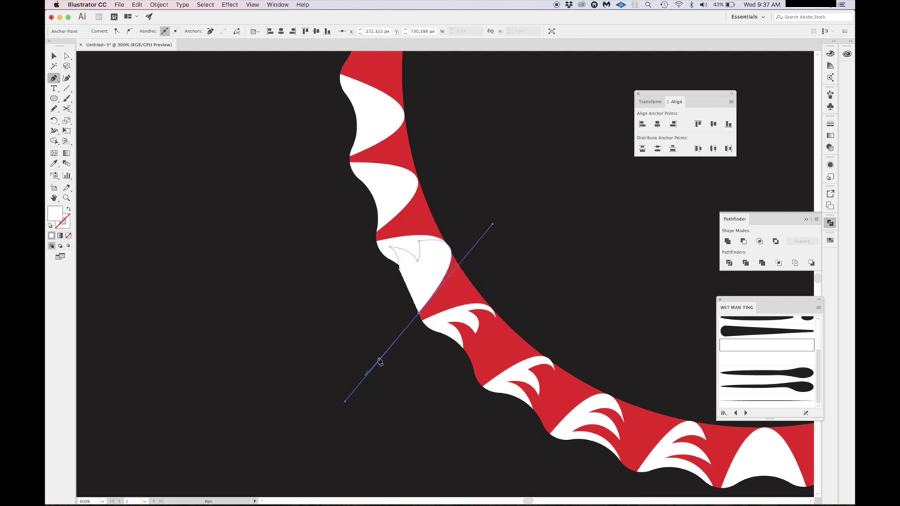
left_click(419, 312)
left_click(399, 273)
Subtract the hook from the red ring with Minus Front, then zoom out.
key("v")
left_click(422, 246, "shift")
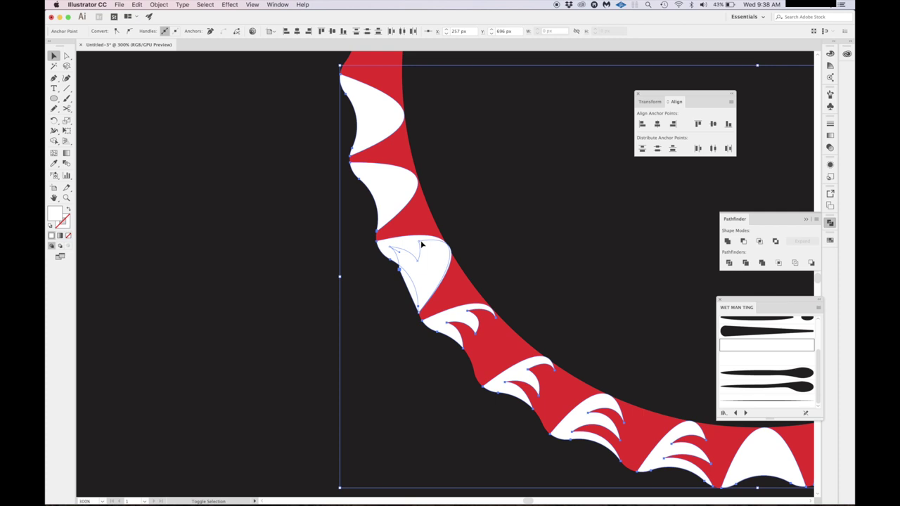
left_click(744, 241)
left_click(418, 380)
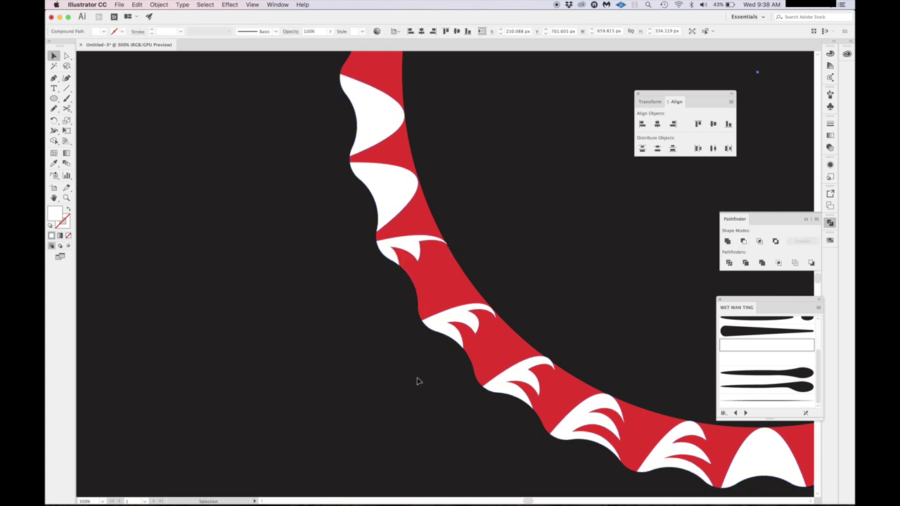
key("super+1")
scroll(418, 382, "down", 5)
scroll(418, 381, "right", 5)
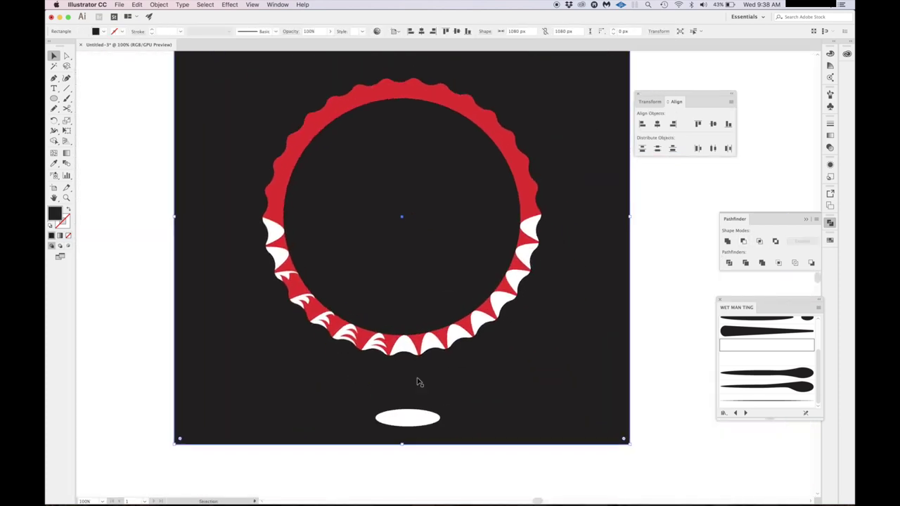
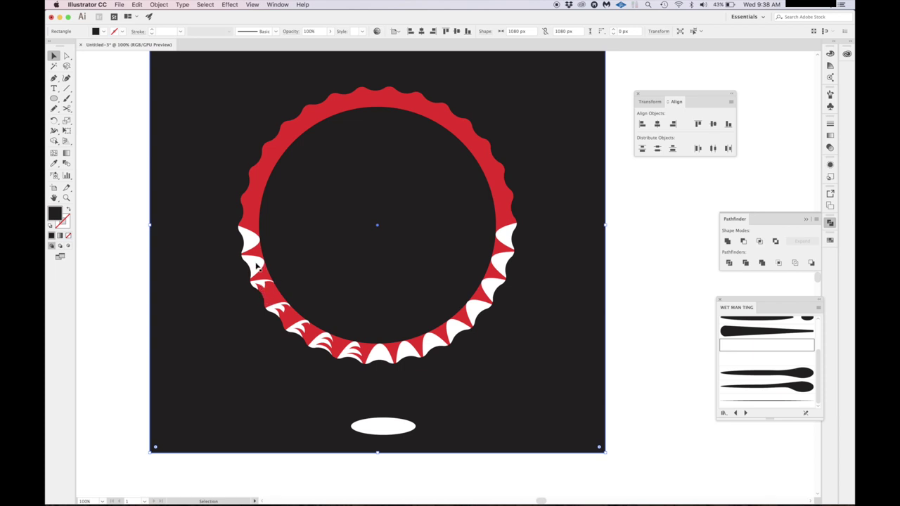
Draw a closed, spiky cutout shape over the white tooth on the ring's left side with the Pen tool.
scroll(275, 282, "up", 5)
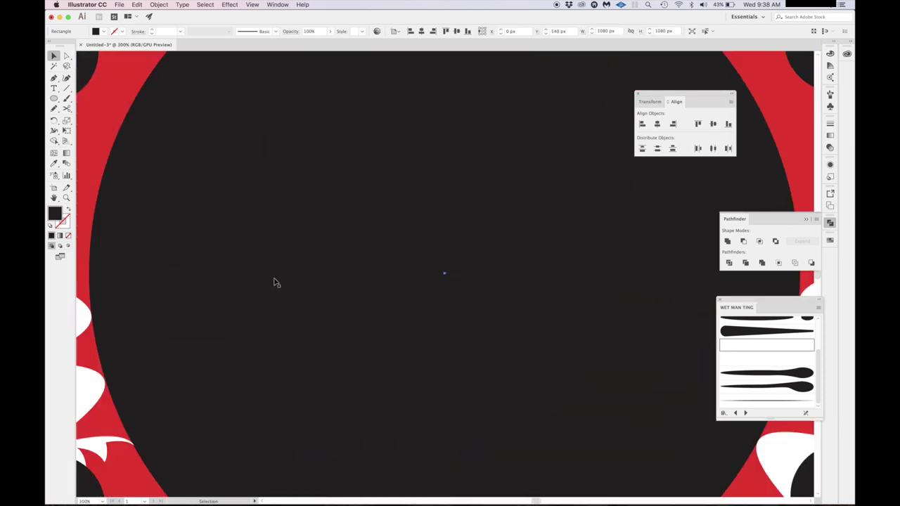
scroll(275, 281, "down", 2)
key("p")
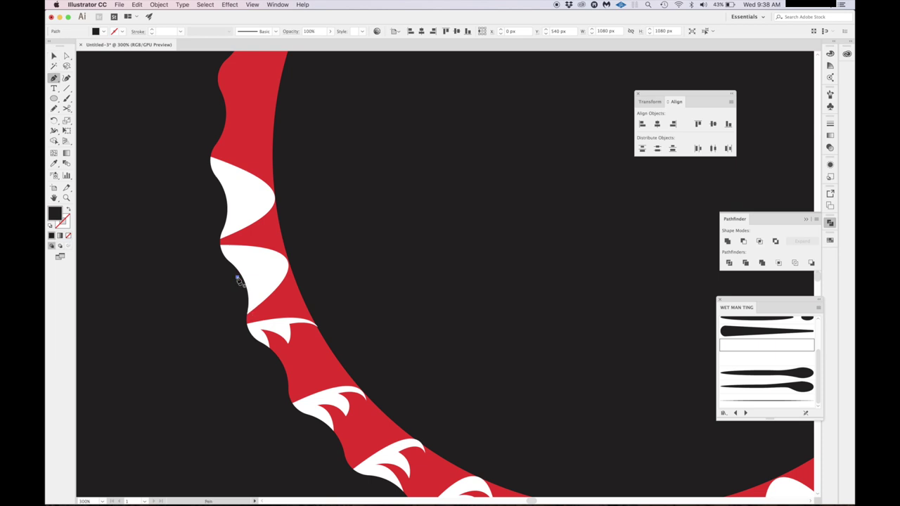
left_click(237, 279)
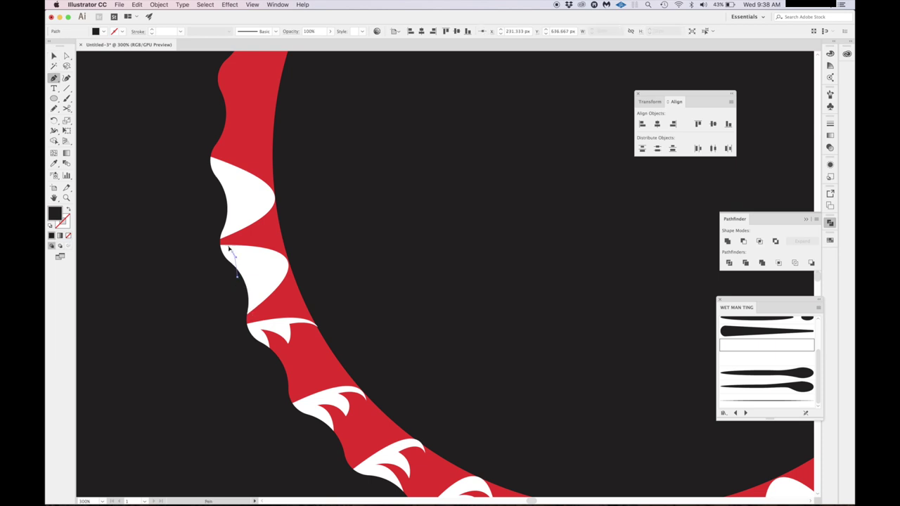
left_click(229, 249)
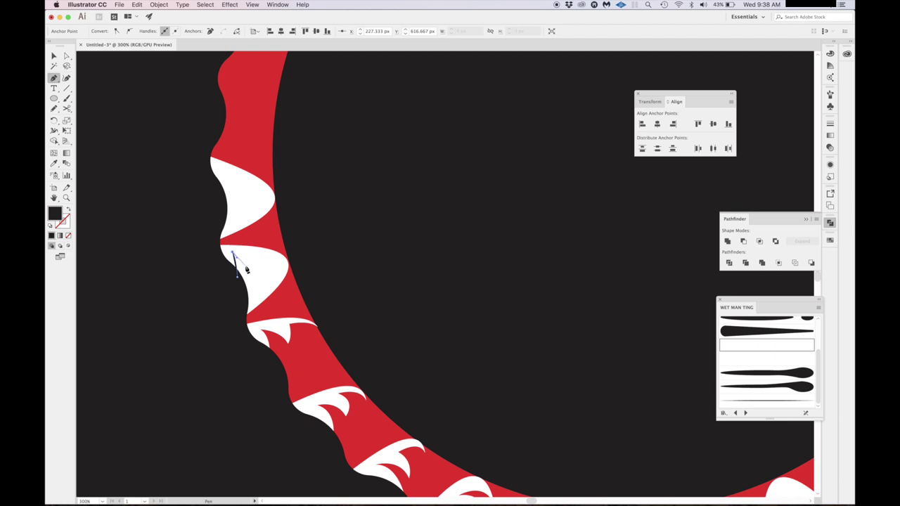
left_click(249, 271)
left_click(247, 243)
left_click(260, 271)
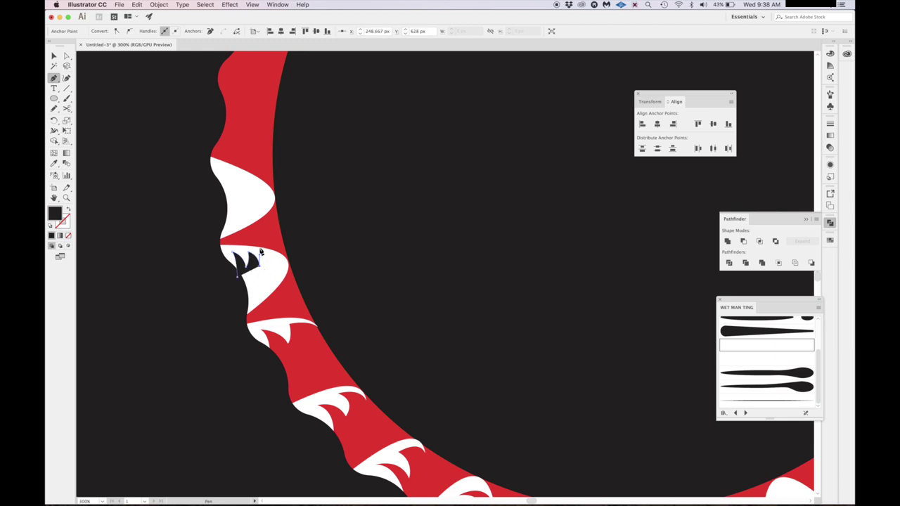
left_click(260, 244)
left_click_drag(284, 282, 307, 244)
left_click(258, 313)
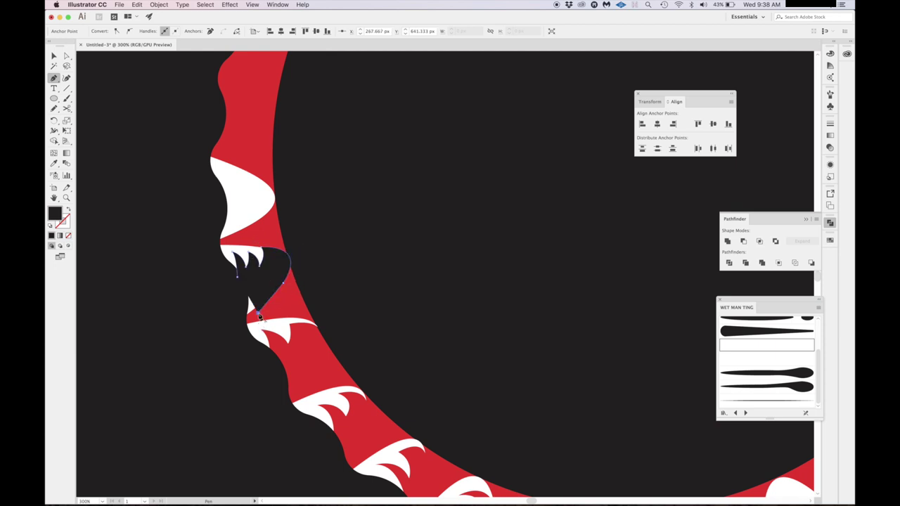
left_click(226, 325)
left_click(238, 280)
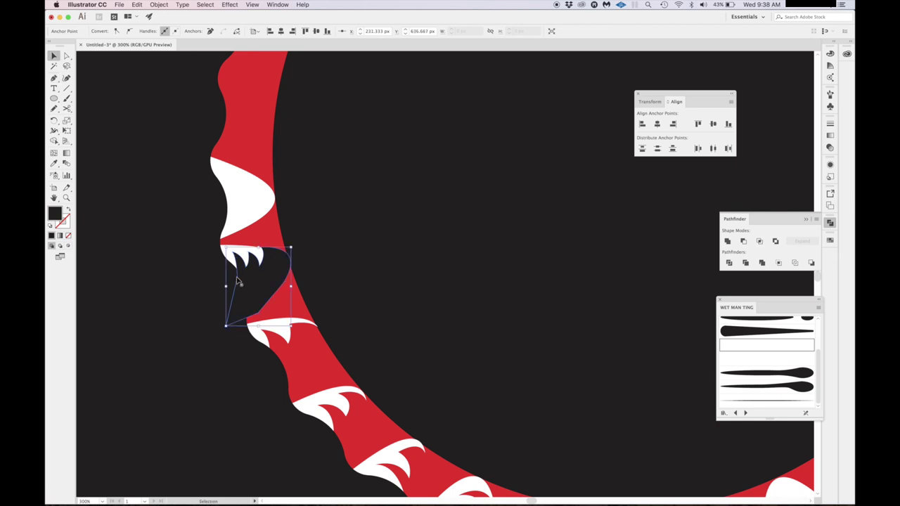
Subtract the cutout from the ring with Pathfinder Minus Front, then Expand the result.
left_click(437, 232, "super")
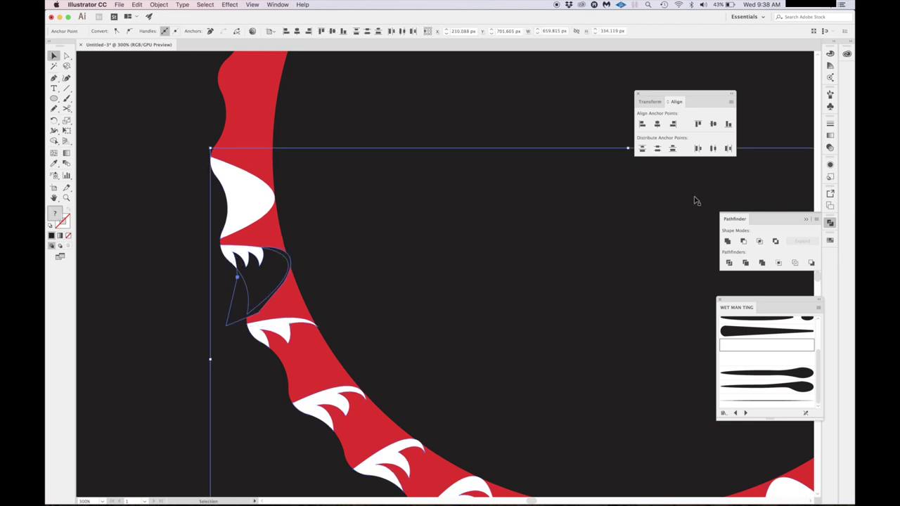
left_click(744, 242, "alt")
left_click(802, 241)
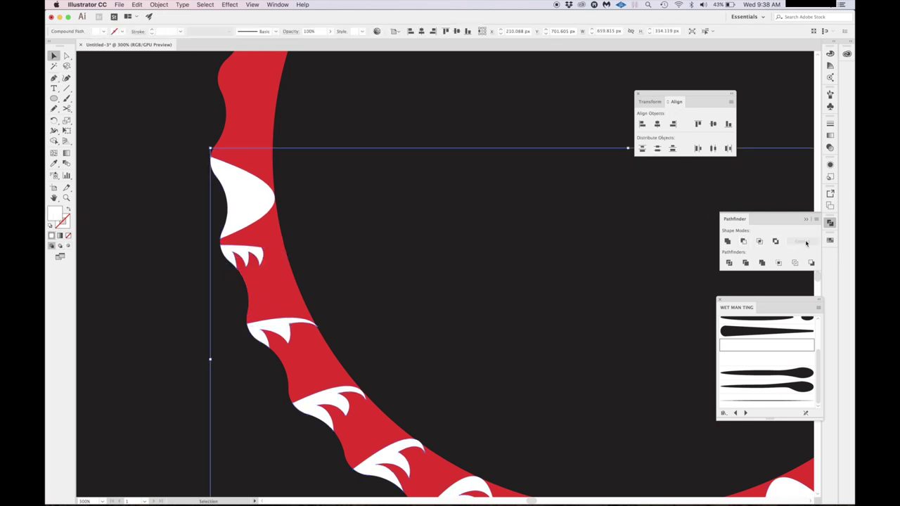
scroll(351, 304, "up", 3)
scroll(352, 304, "left", 2)
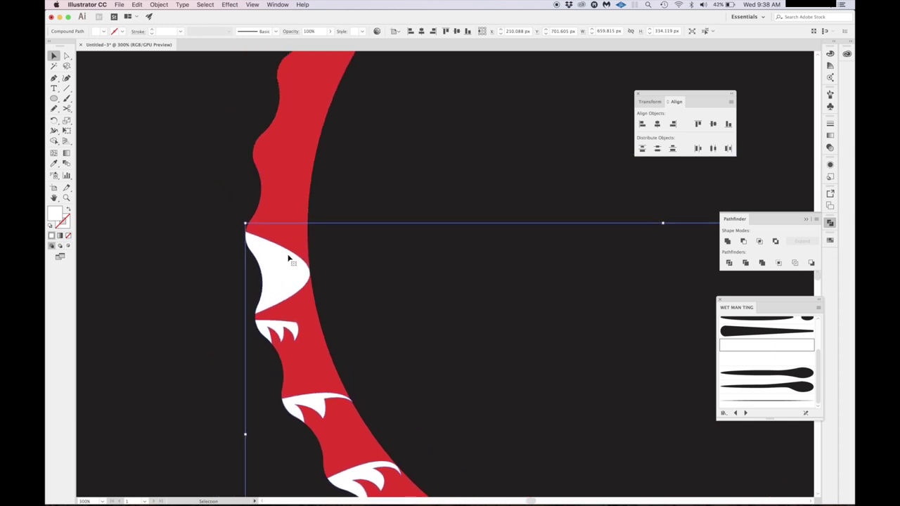
key("p")
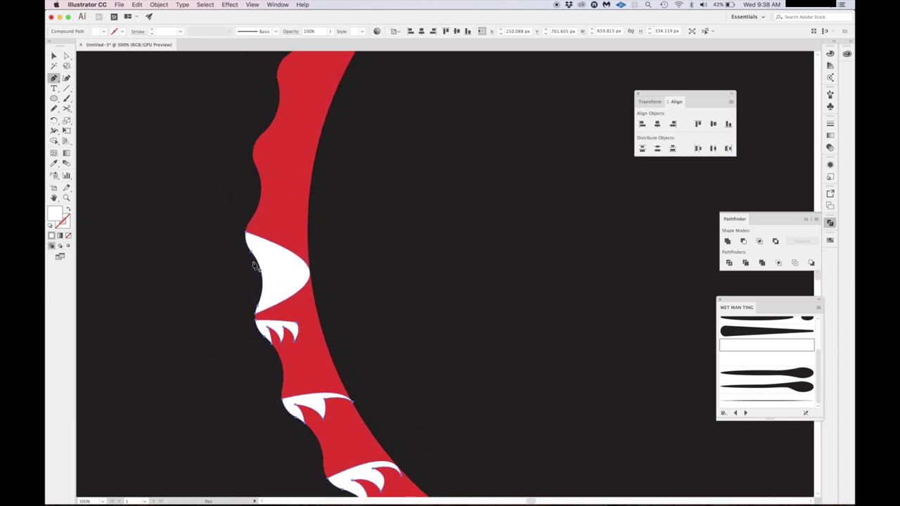
Draw a closed zigzag shape over the next white tooth up the ring's left side.
left_click(252, 259)
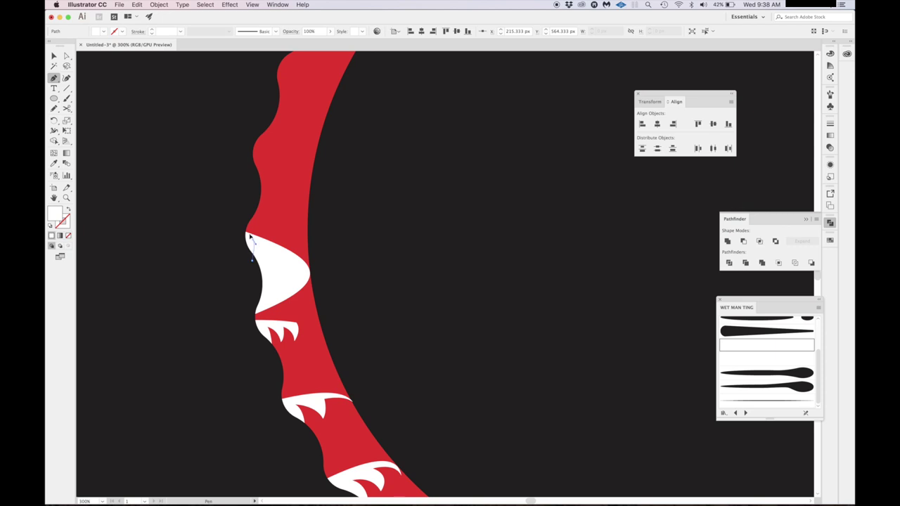
left_click(249, 237)
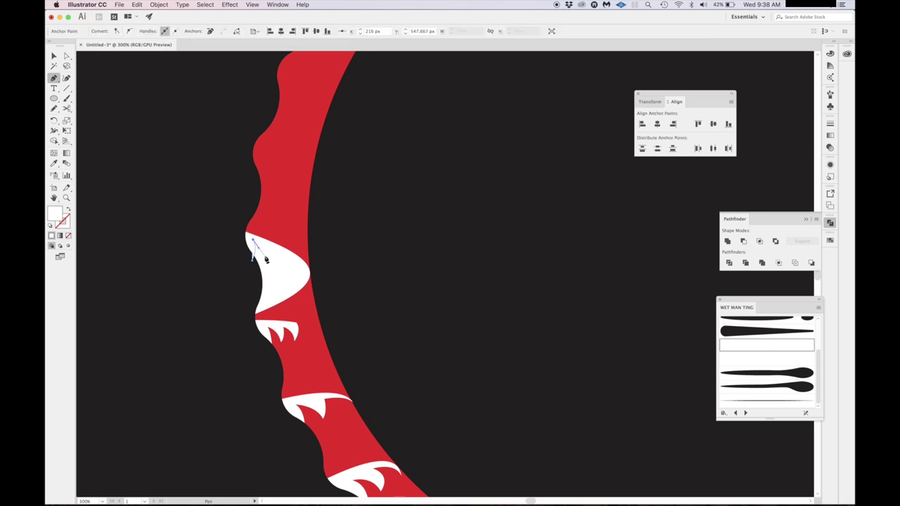
left_click(268, 260)
left_click(267, 243)
left_click(280, 268)
left_click(321, 267)
left_click(311, 298)
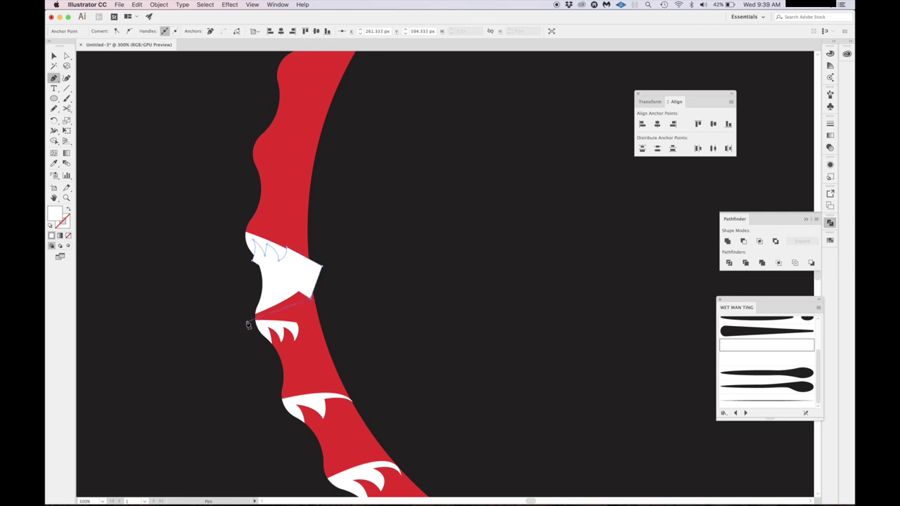
left_click(241, 319)
left_click(252, 264)
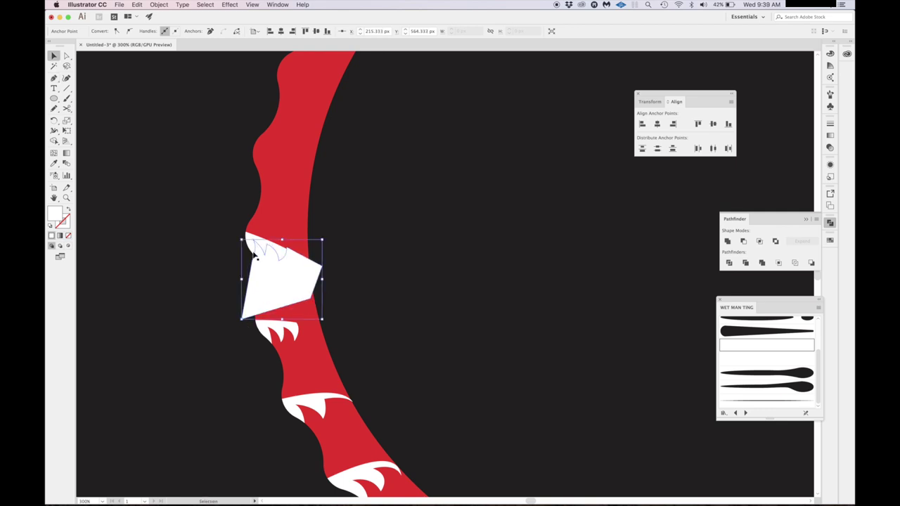
Cut the zigzag shape from the ring with a Pathfinder shape mode, then zoom out to 100%.
key("v")
left_click(249, 238)
left_click(743, 241)
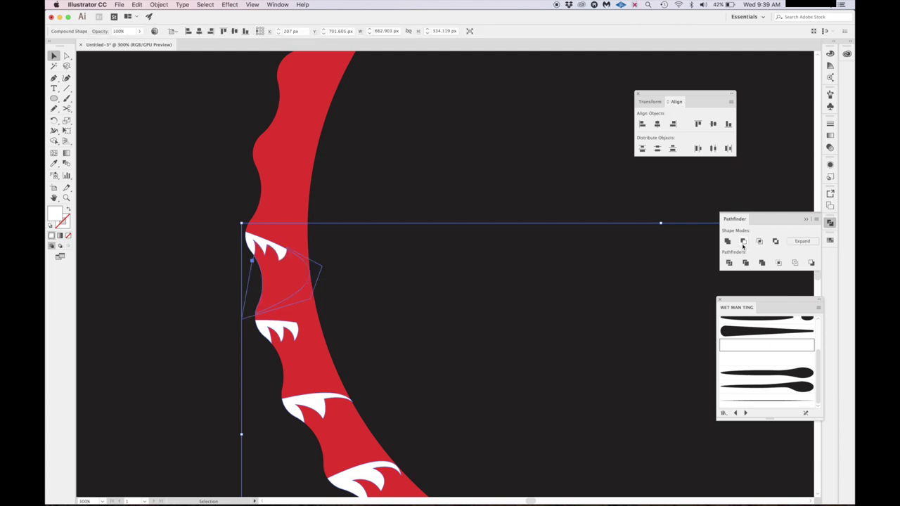
left_click(450, 301)
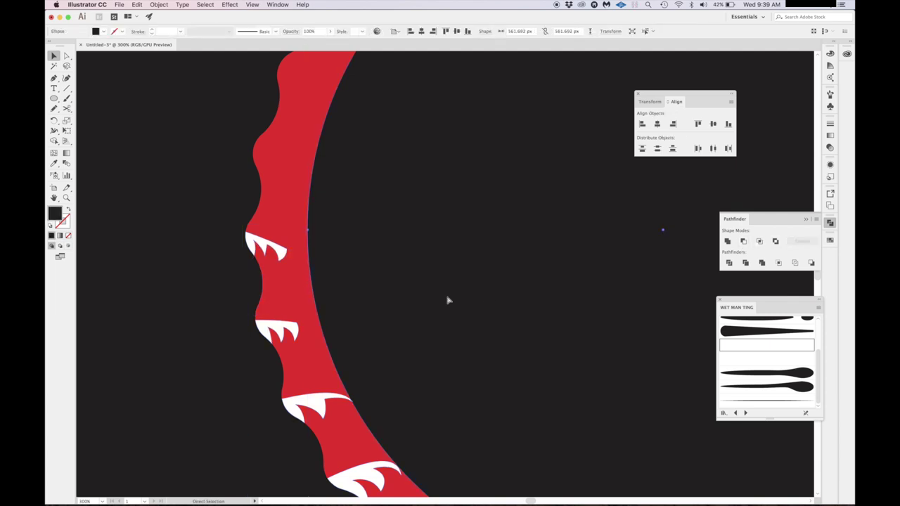
key("super+1")
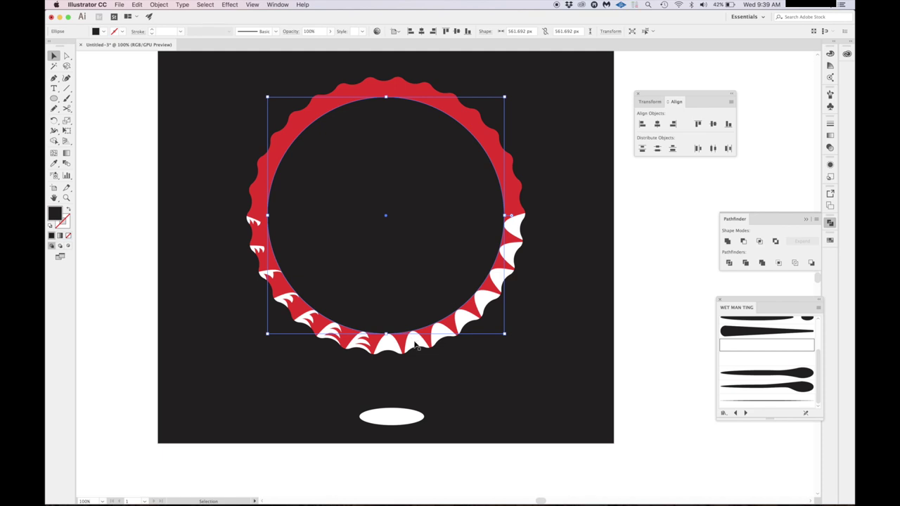
Enter the white teeth group and delete the first three lower-right teeth.
left_click(460, 375)
left_click(363, 347)
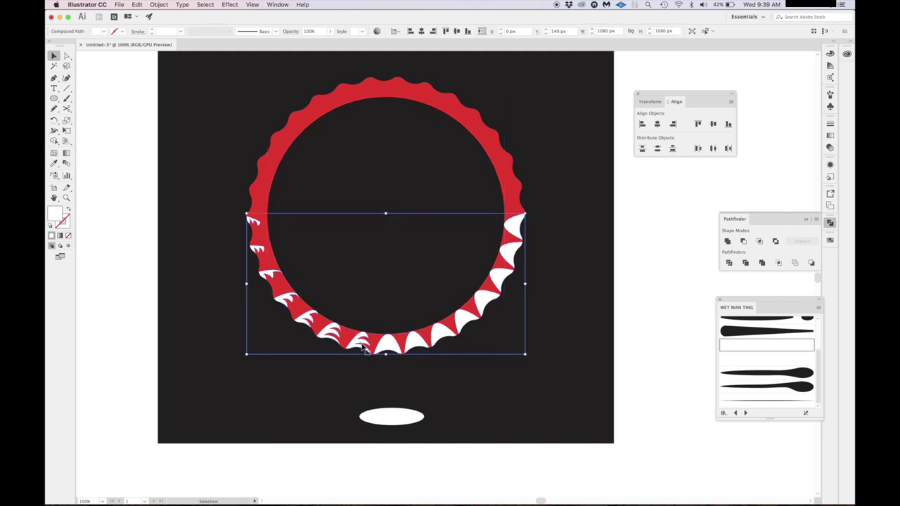
double_click(422, 348)
left_click(423, 348)
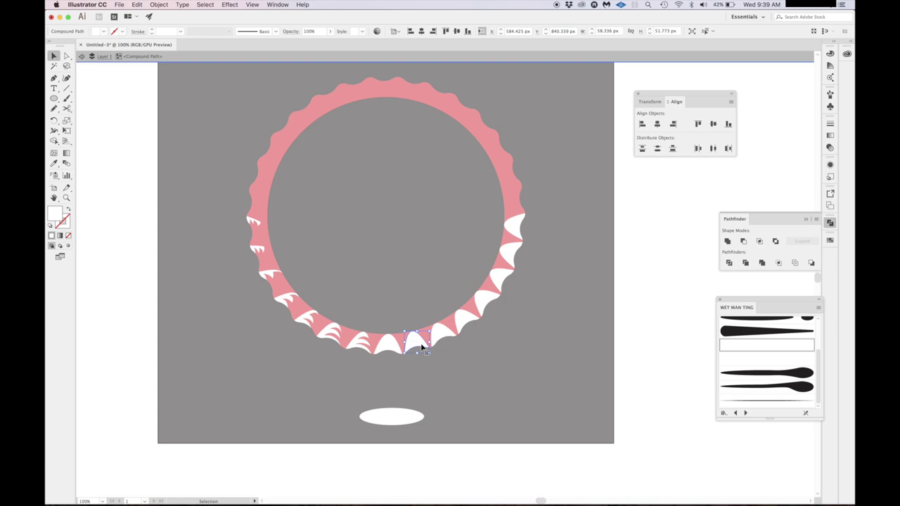
key("Delete")
left_click(435, 339)
key("Delete")
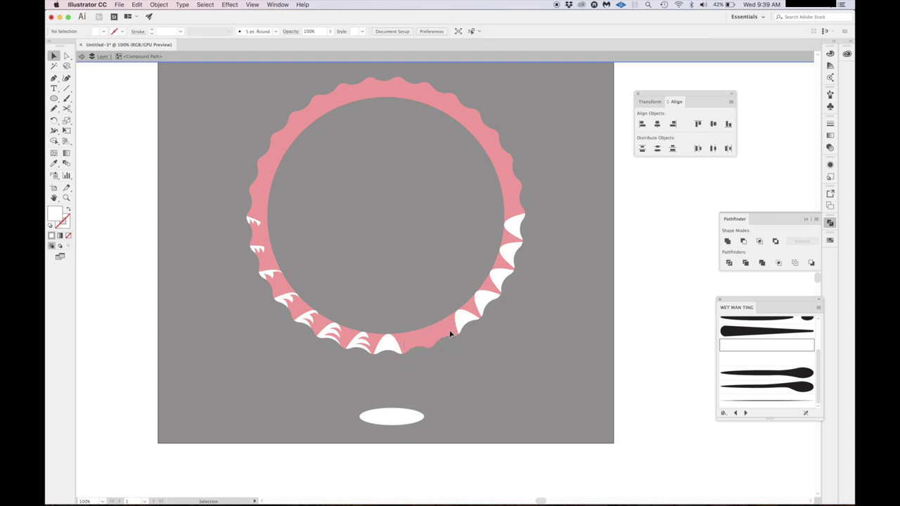
left_click(465, 322)
key("Delete")
Delete the remaining four white teeth up the ring's right side.
left_click(484, 304)
key("Delete")
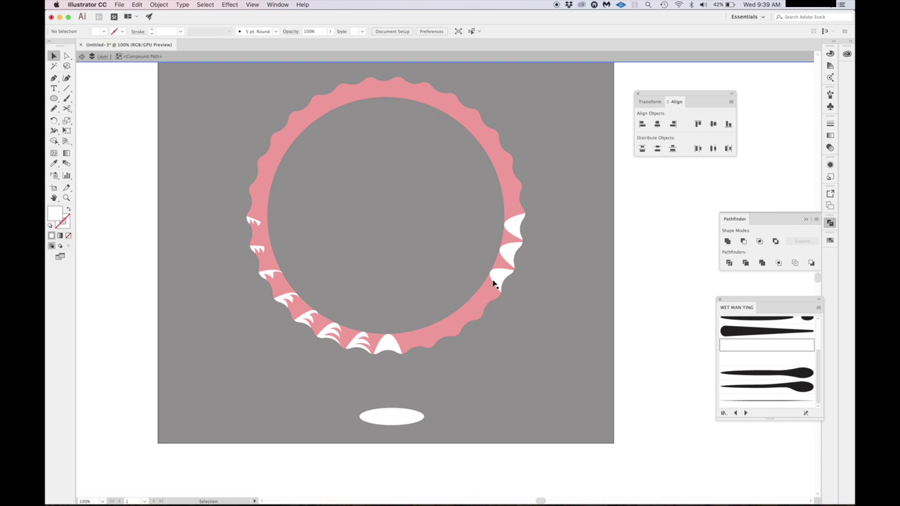
left_click(494, 280)
key("Delete")
left_click(508, 252)
key("Delete")
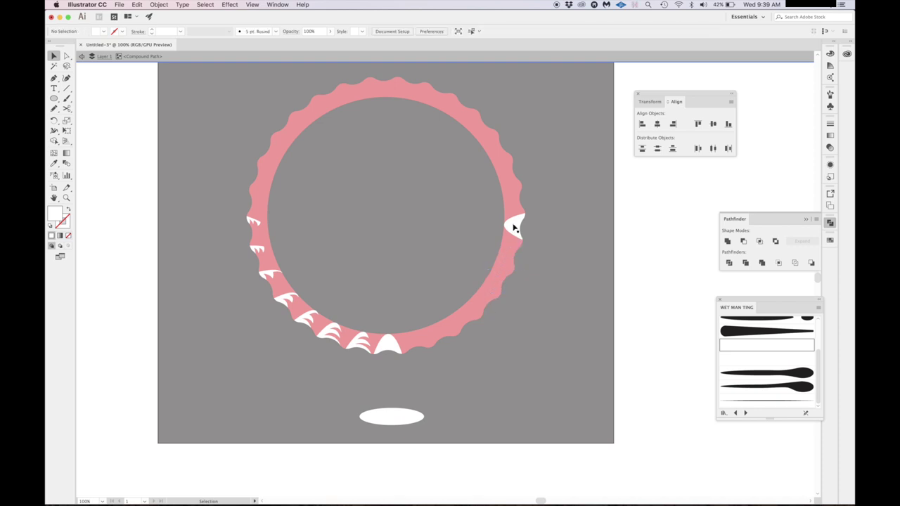
left_click(514, 226)
key("Delete")
Select the six jagged teeth on the ring's left side and drag a copy to the lower right.
left_click(368, 341)
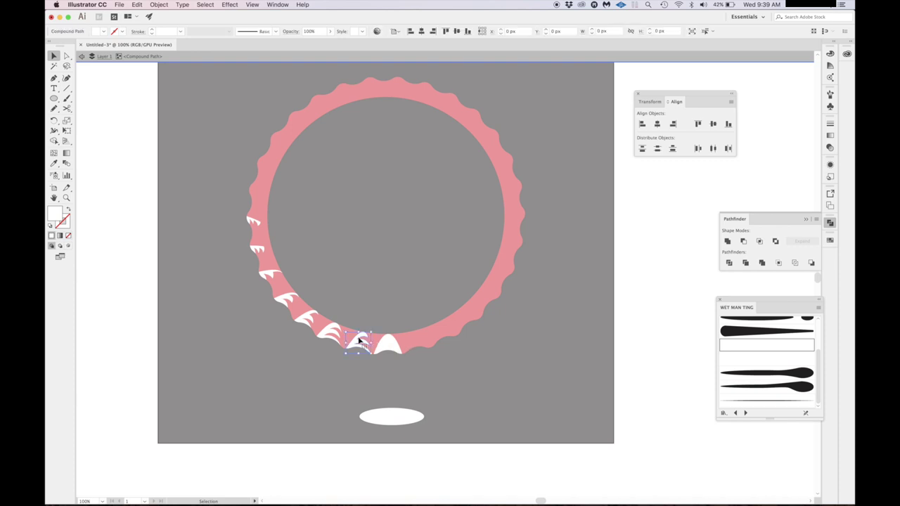
left_click(330, 332, "shift")
left_click(301, 319, "shift")
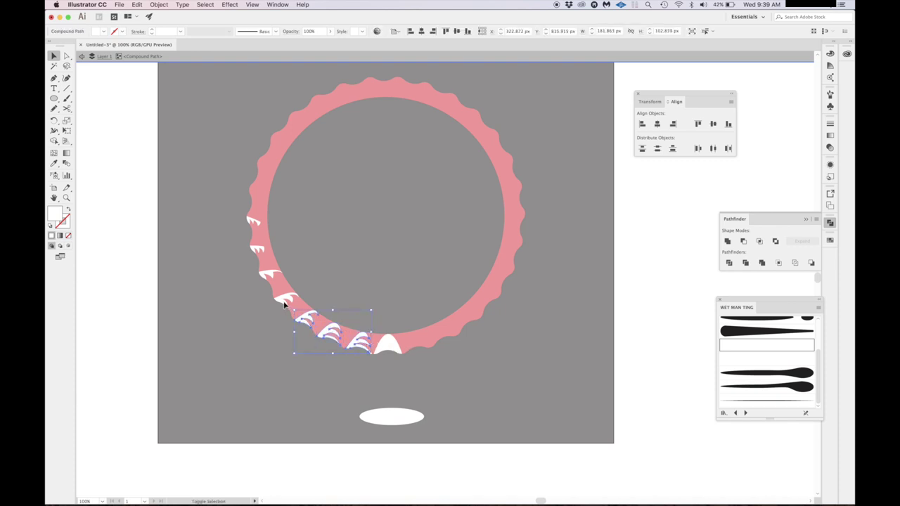
left_click(285, 300, "shift")
left_click(269, 275, "shift")
left_click(257, 250, "shift")
left_click_drag(255, 222, 418, 240)
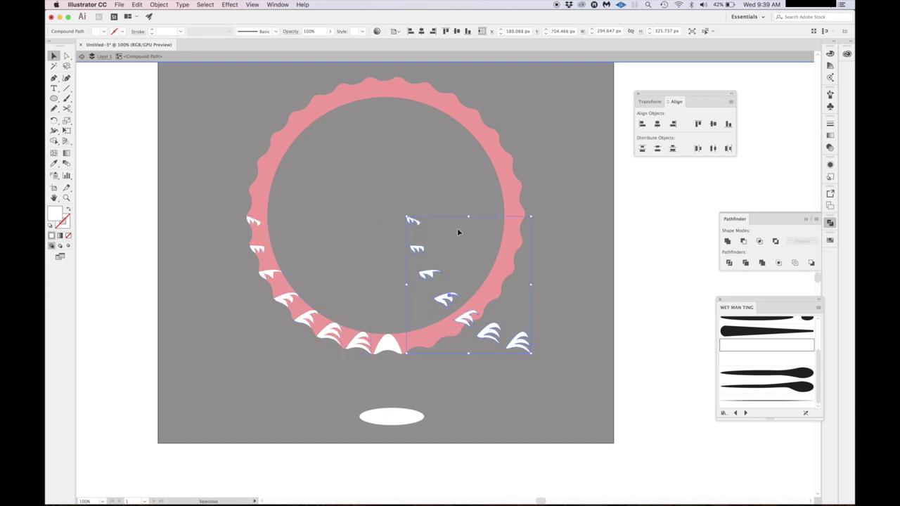
Reflect the copied teeth vertically with Transform > Reflect.
right_click(531, 216)
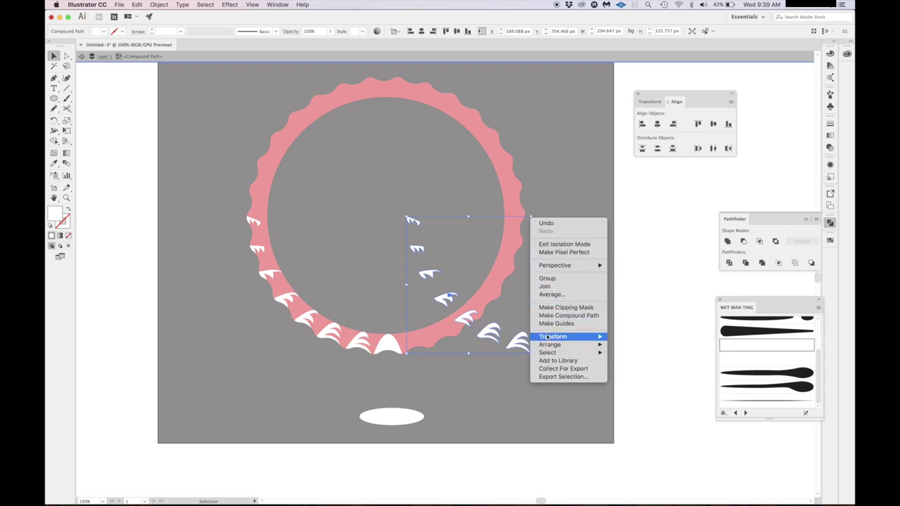
mouse_move(567, 337)
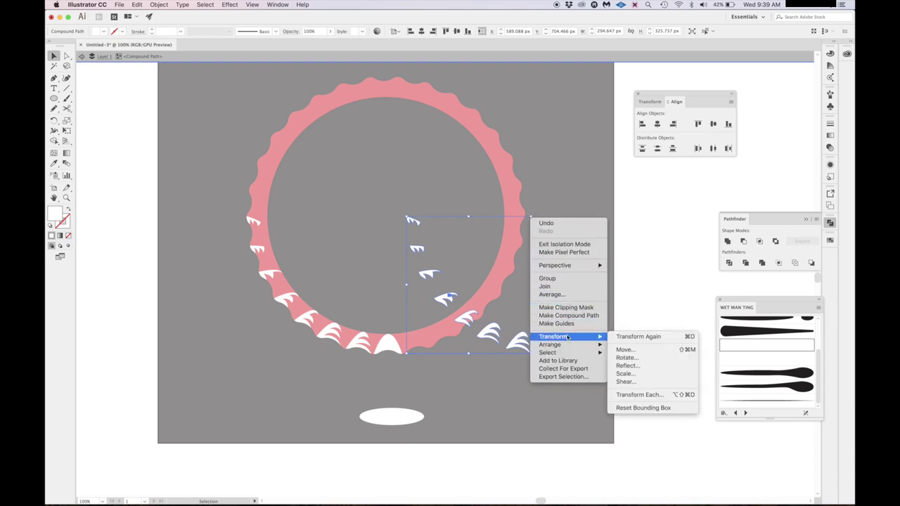
left_click(625, 366)
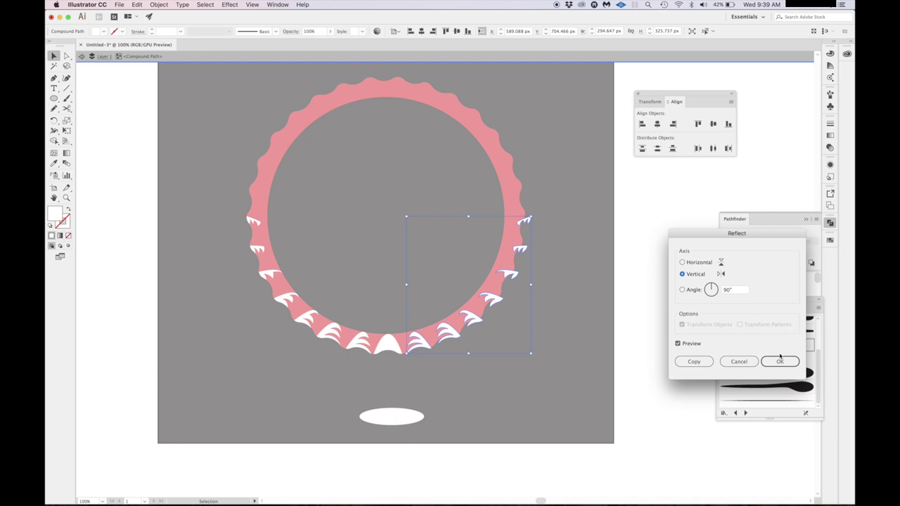
left_click(779, 360)
Nudge the white teeth with the arrow keys to sit on the ring's wavy edge.
key("super+equal")
key("super+equal")
key("super+equal")
key("super+equal")
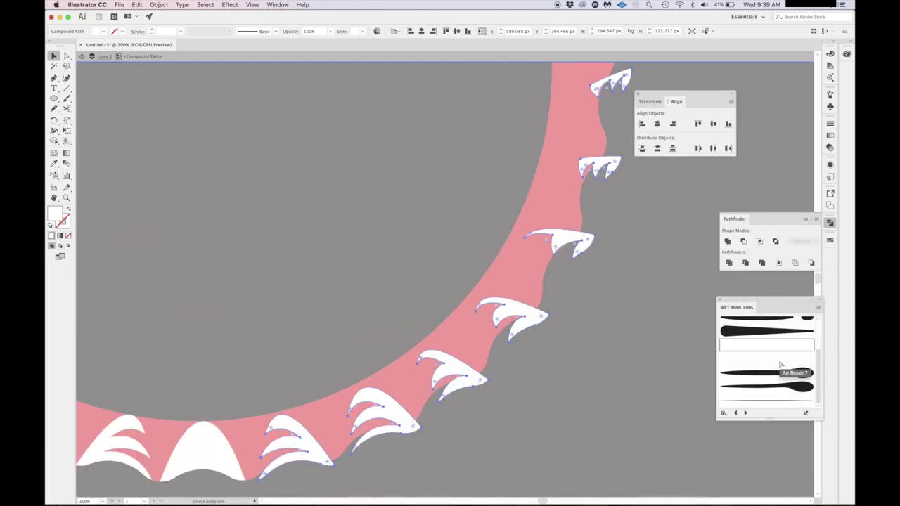
scroll(572, 347, "down", 5)
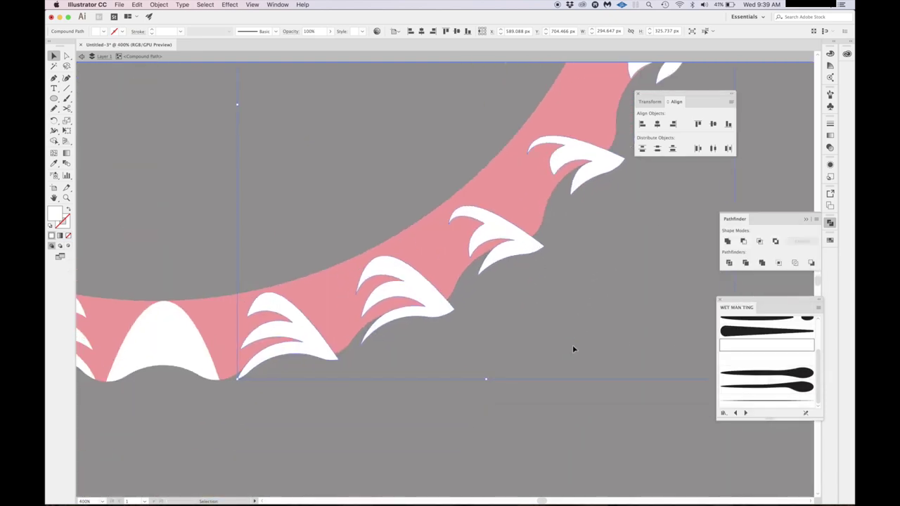
key("Up")
key("Up")
key("Up")
key("Up")
key("Up")
key("Up")
key("Up")
key("Up")
key("Up")
key("Up")
key("Up")
key("Up")
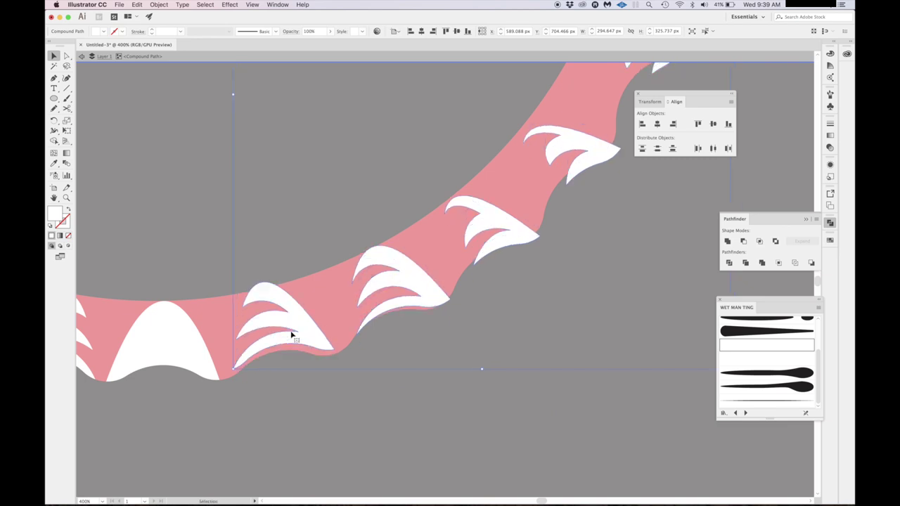
key("Left")
key("Left")
key("Left")
key("Left")
key("Left")
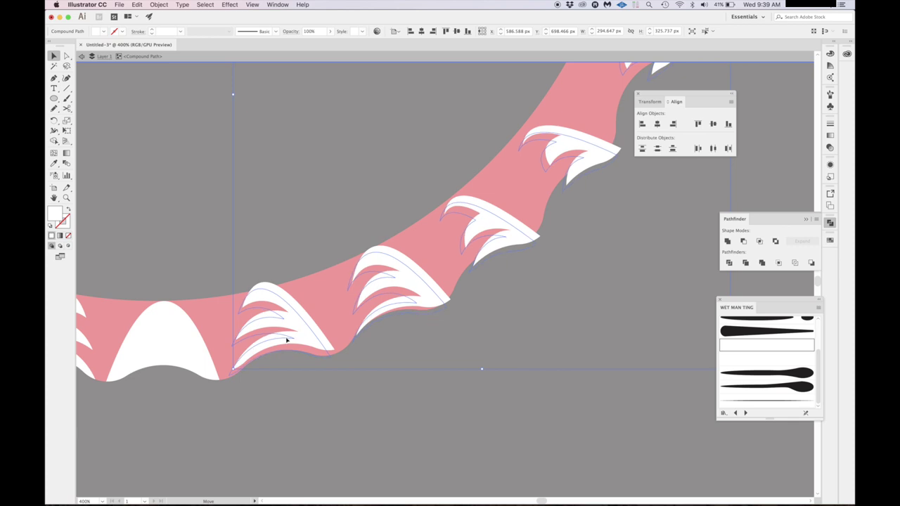
key("Left")
key("Left")
key("Left")
key("Left")
key("Left")
key("Down")
key("Down")
key("Down")
key("Down")
key("Down")
key("Down")
key("Down")
key("super+minus")
key("super+minus")
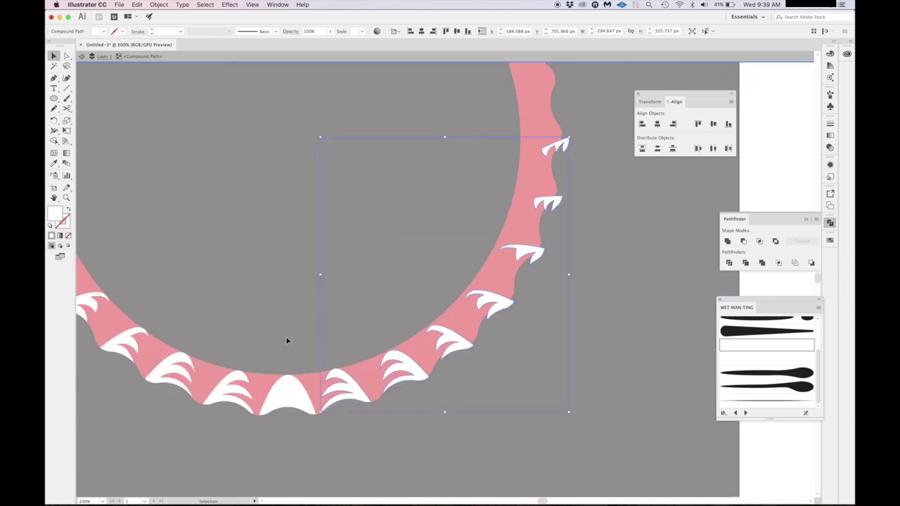
scroll(287, 342, "right", 3)
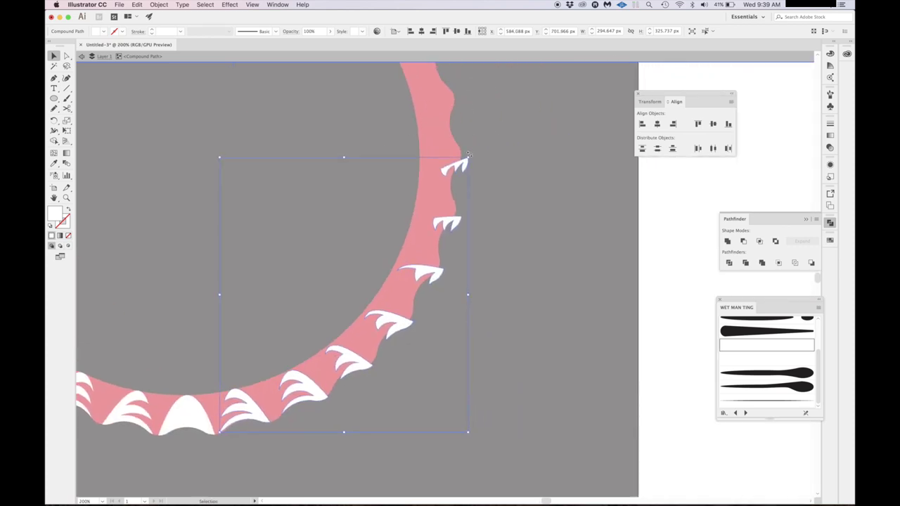
Rotate the teeth slightly and shift them up-left to follow the ring's arc.
left_click_drag(468, 154, 463, 152)
key("super+plus")
key("super+plus")
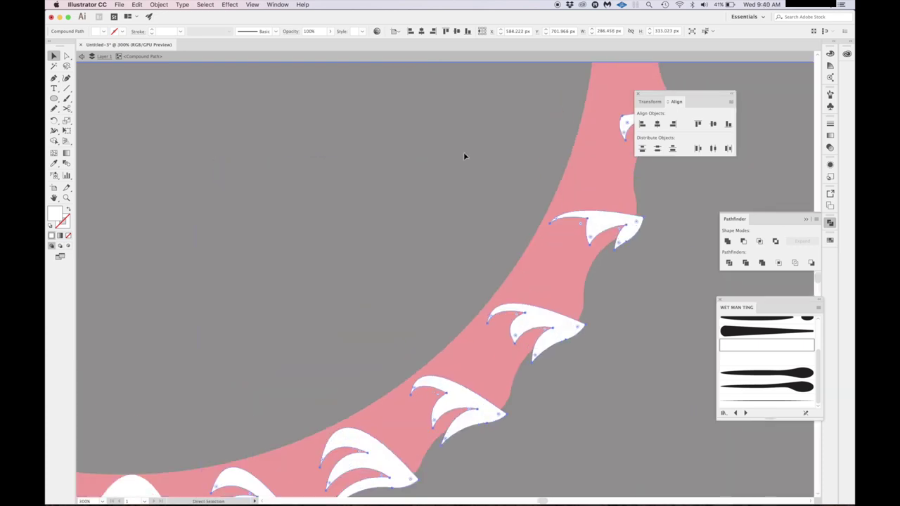
scroll(463, 152, "down", 5)
left_click_drag(364, 244, 362, 242)
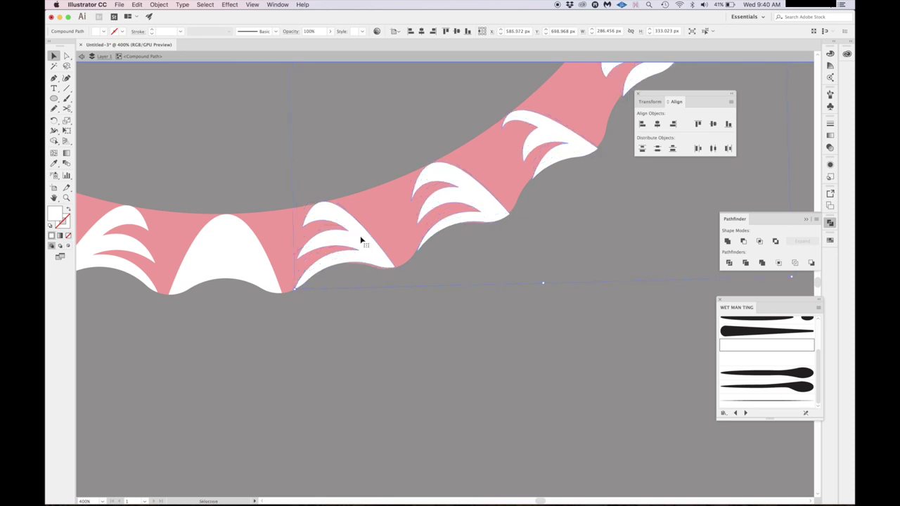
Pan around to check the teeth's alignment, then exit isolation mode and zoom out to 200%.
scroll(361, 241, "up", 10)
scroll(361, 241, "right", 6)
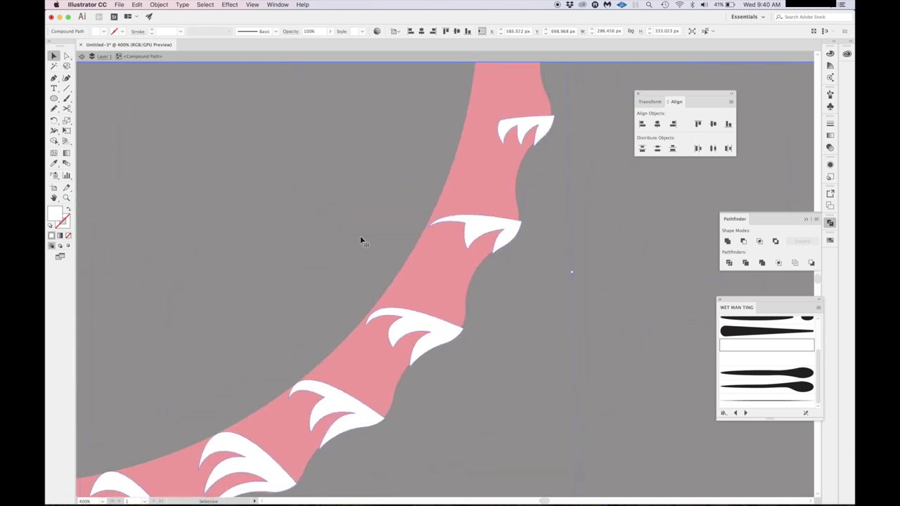
scroll(361, 241, "up", 6)
scroll(361, 241, "right", 5)
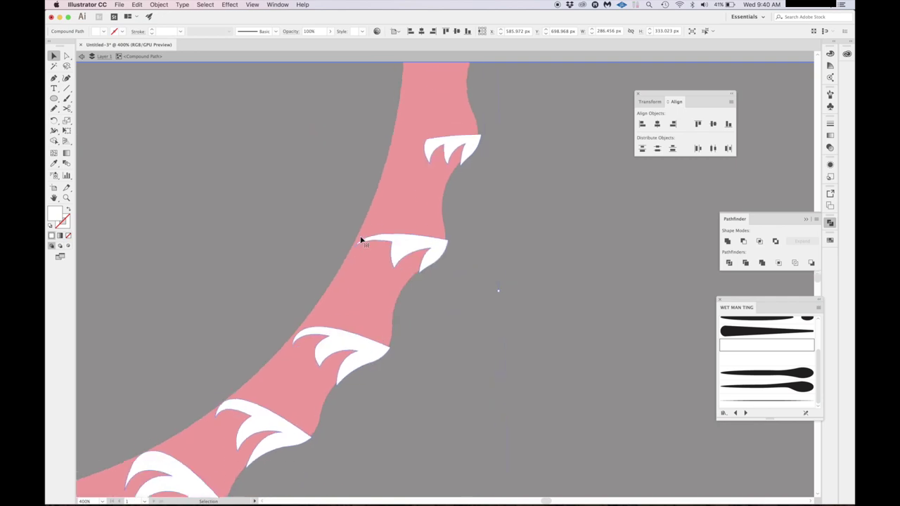
scroll(361, 241, "down", 6)
scroll(361, 241, "left", 2)
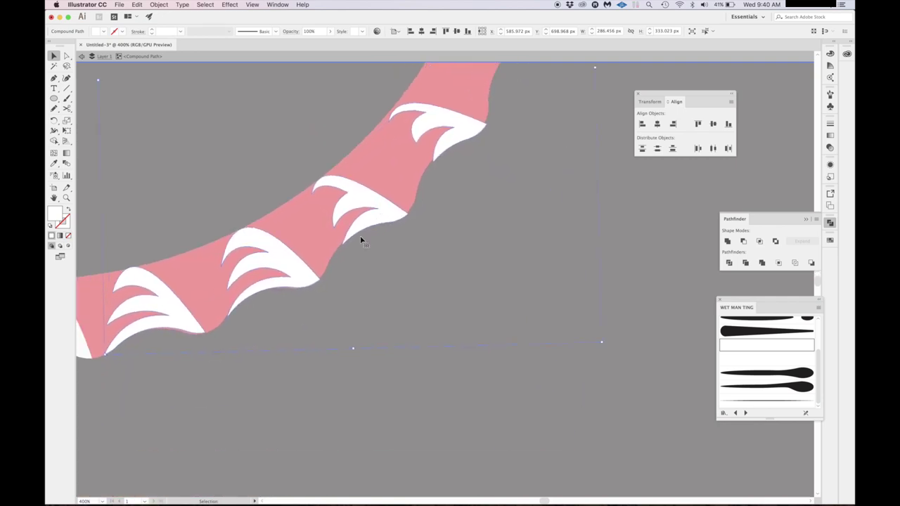
scroll(336, 251, "down", 2)
scroll(336, 251, "left", 4)
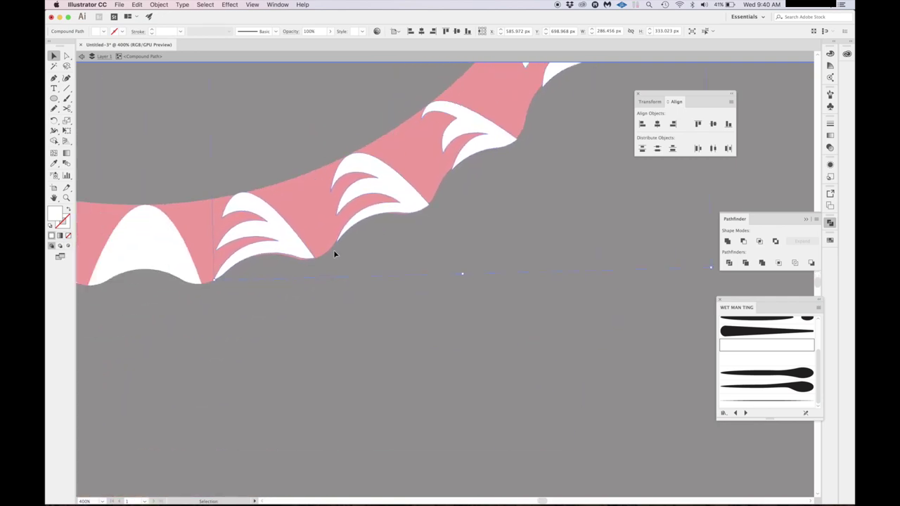
scroll(310, 256, "up", 1)
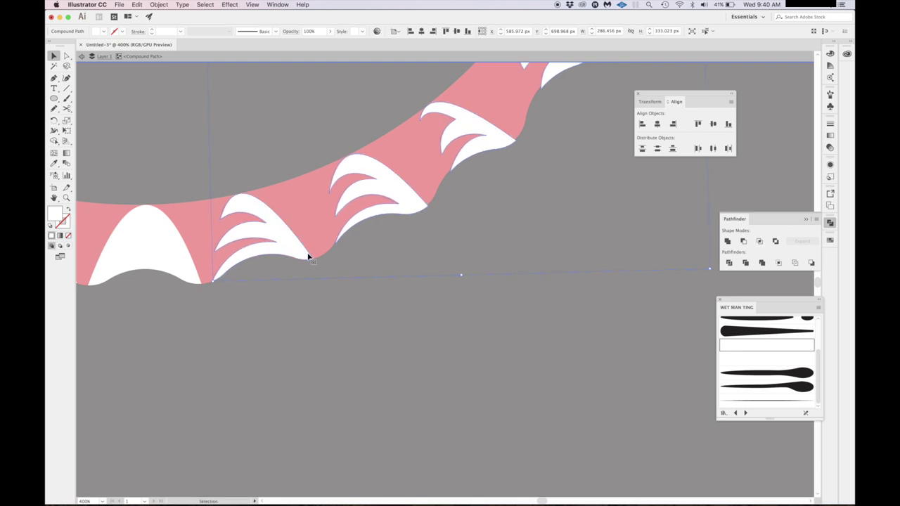
scroll(307, 257, "up", 8)
scroll(307, 257, "right", 7)
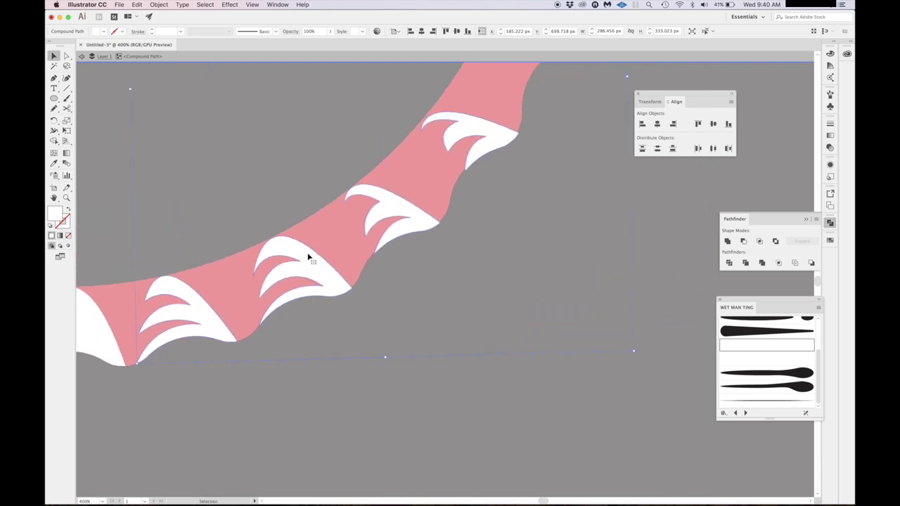
scroll(307, 257, "down", 4)
scroll(307, 257, "right", 5)
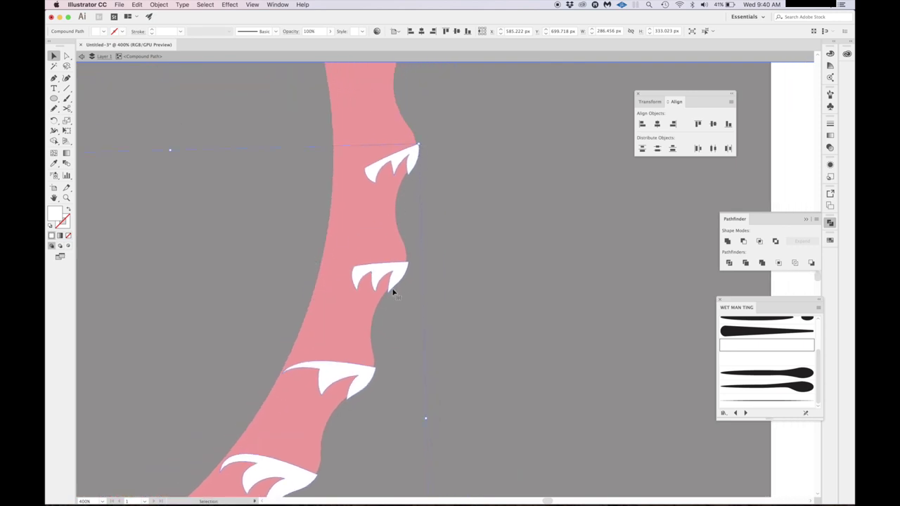
scroll(378, 311, "up", 10)
scroll(378, 311, "right", 7)
scroll(357, 352, "left", 4)
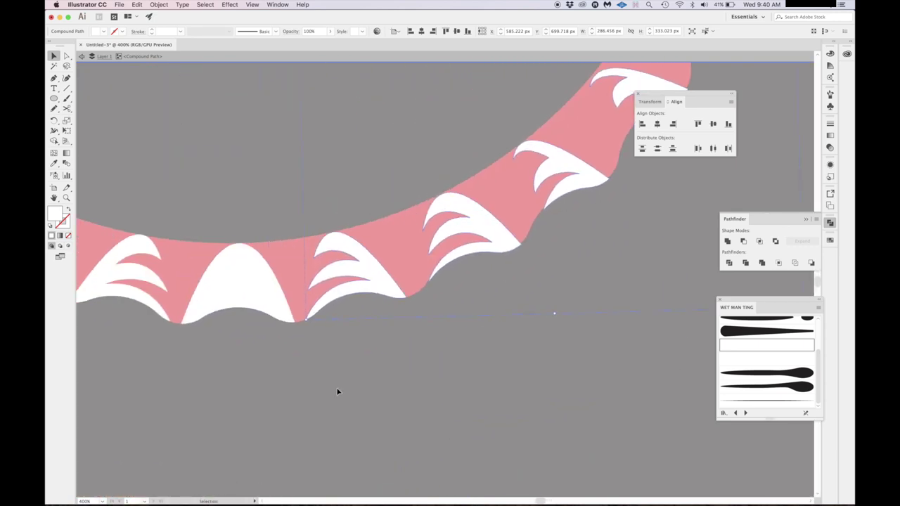
left_click(339, 392)
key("super+minus")
key("super+minus")
Try moving the white fangs downward on the ring, then undo the move.
scroll(337, 392, "up", 4)
scroll(337, 392, "right", 4)
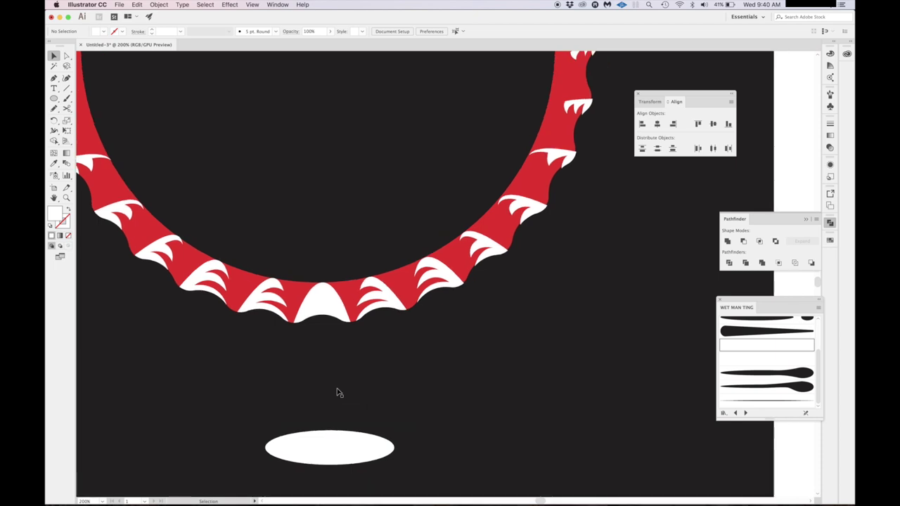
left_click(517, 192)
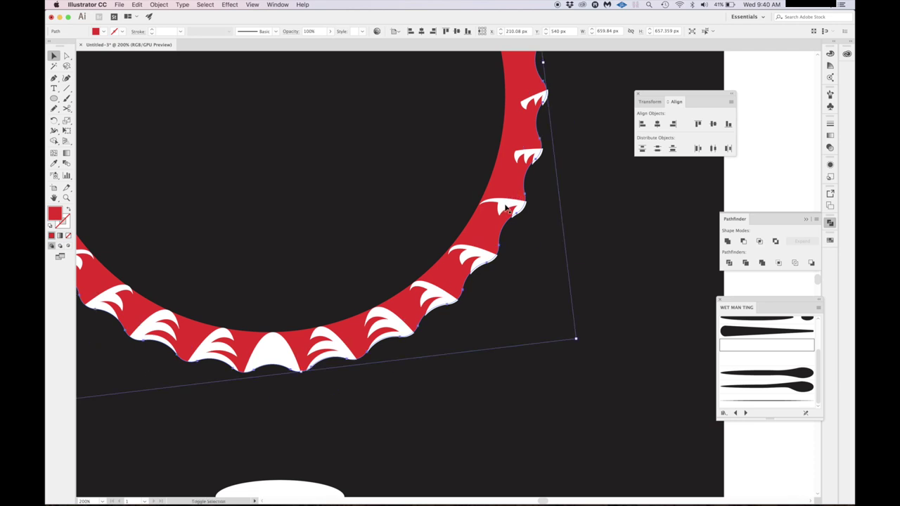
double_click(327, 335)
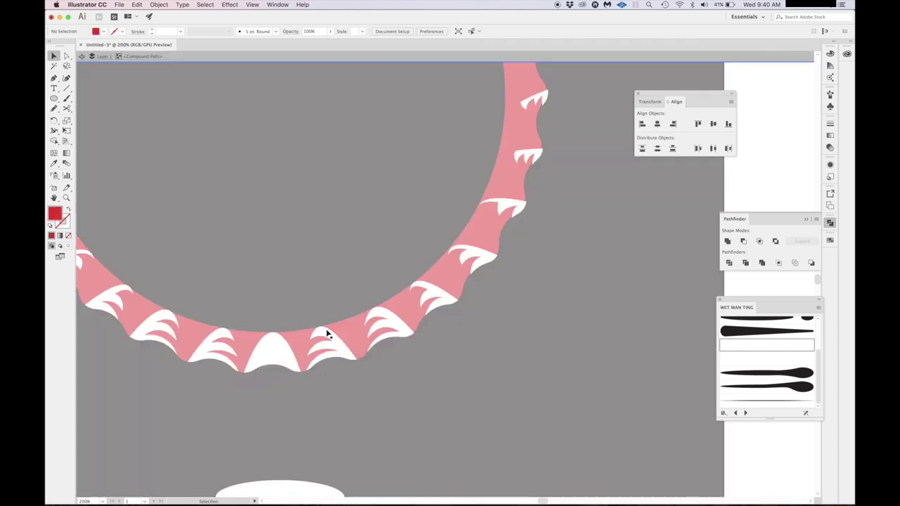
left_click(327, 334)
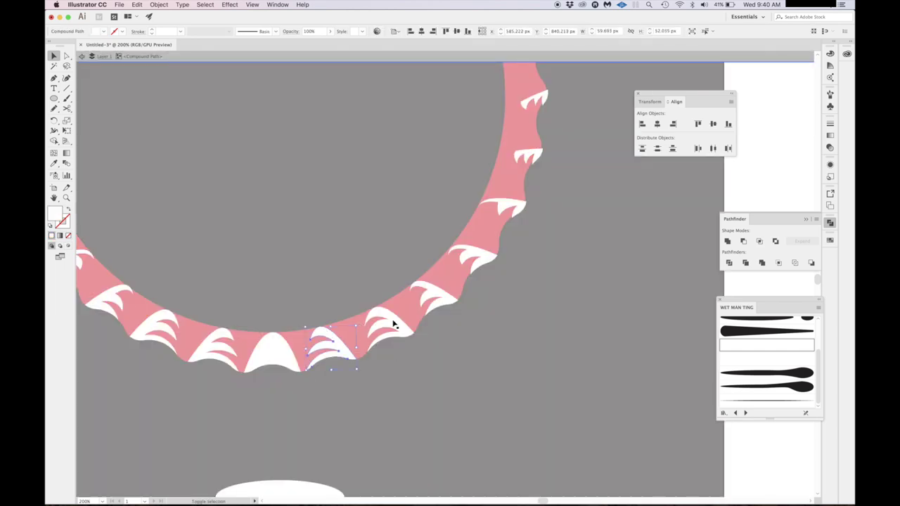
double_click(464, 320)
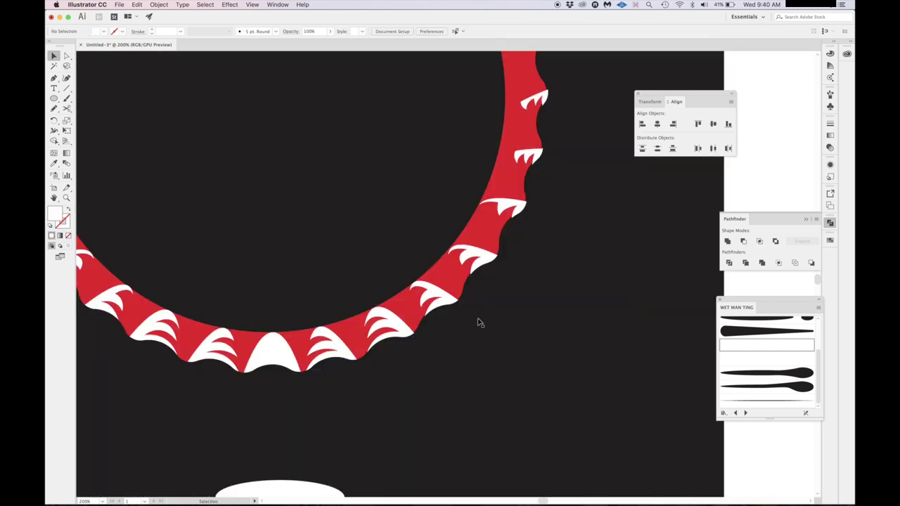
left_click(438, 294)
left_click_drag(436, 290, 436, 299)
key("super+z")
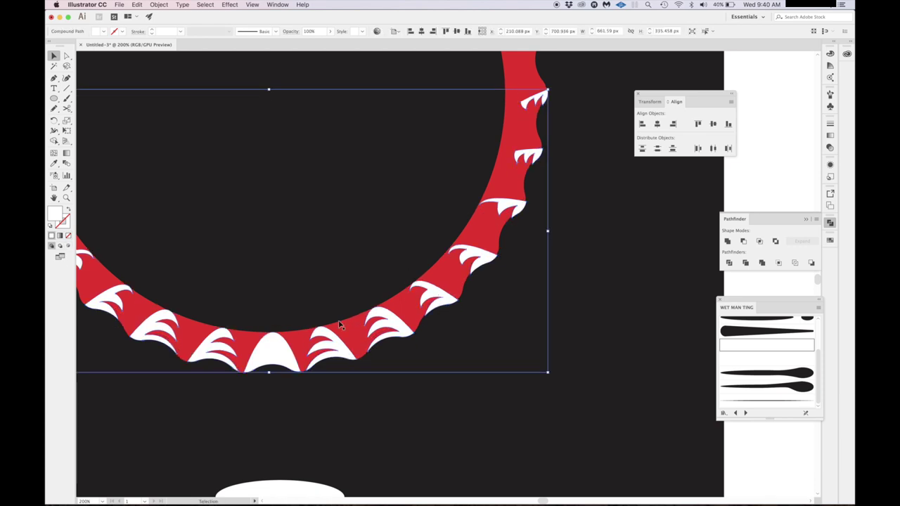
Enter the fang group and pick individual fangs along the lower-right of the ring.
left_click(357, 371)
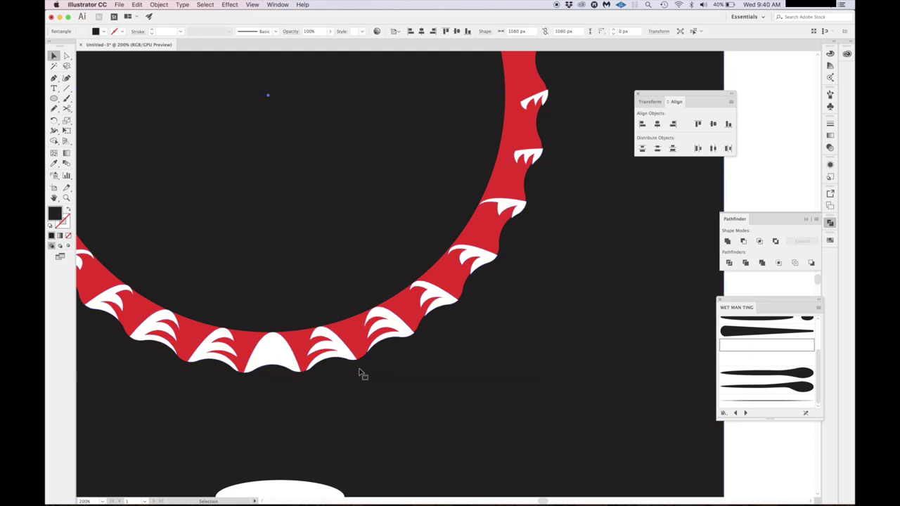
left_click(342, 354)
double_click(342, 353)
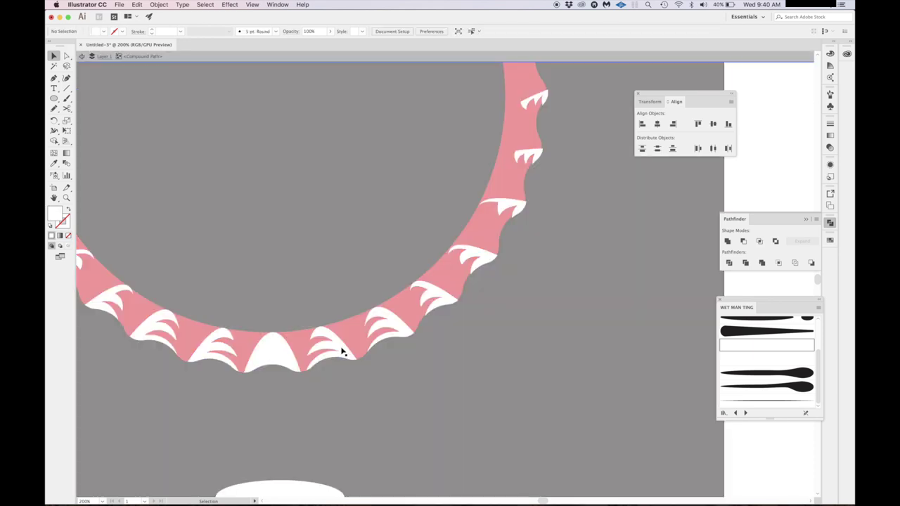
left_click(398, 321)
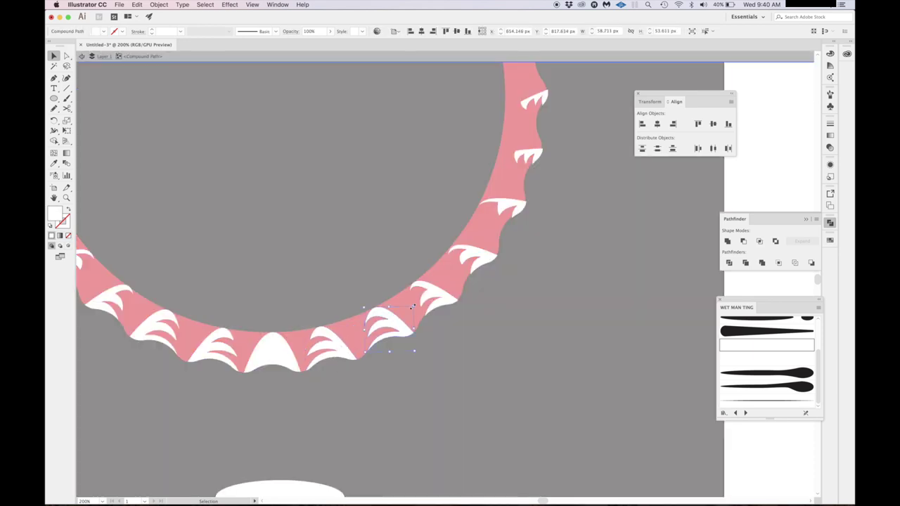
left_click(446, 299)
left_click(476, 256)
left_click(515, 204)
left_click(550, 399)
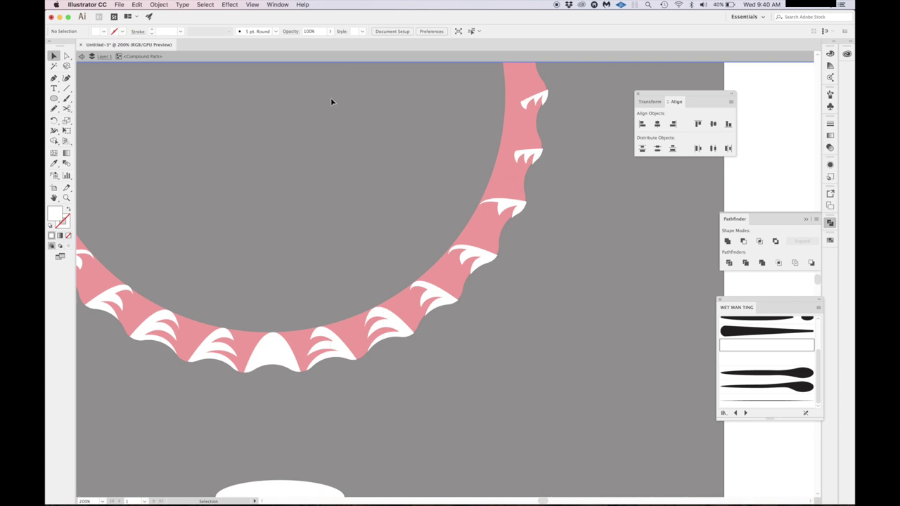
Delete the fangs on the ring's right side, then undo to restore them.
key("super+a")
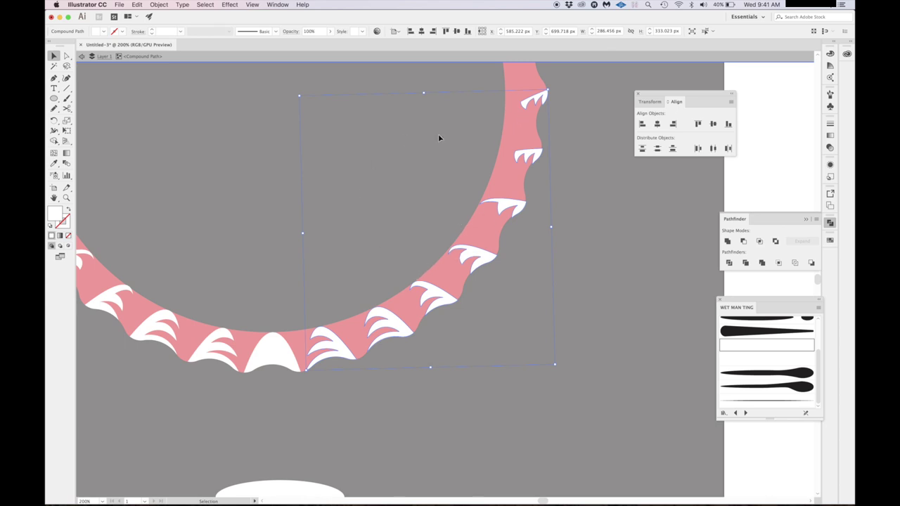
key("a")
key("Delete")
key("v")
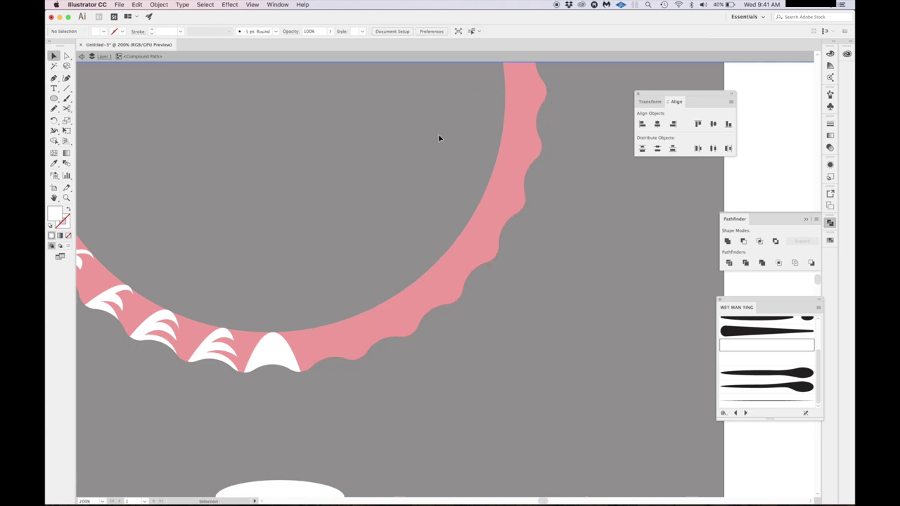
double_click(660, 181)
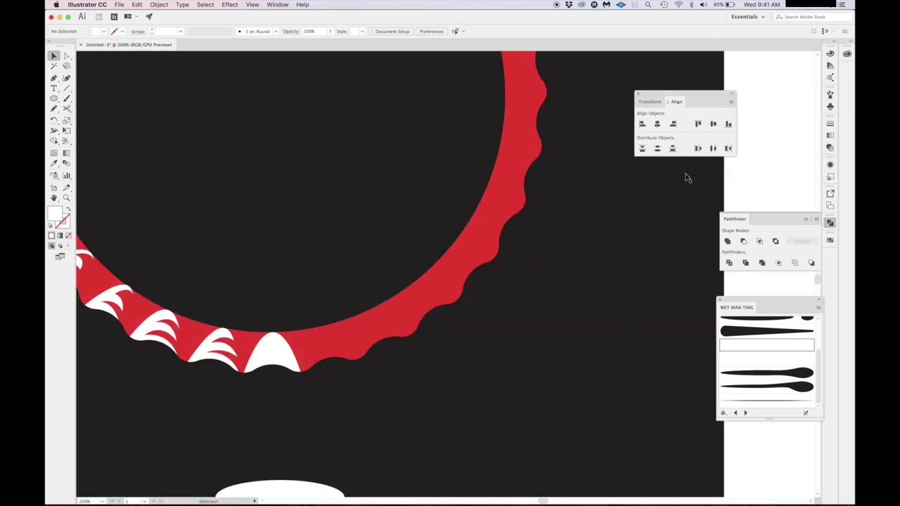
key("ctrl+z")
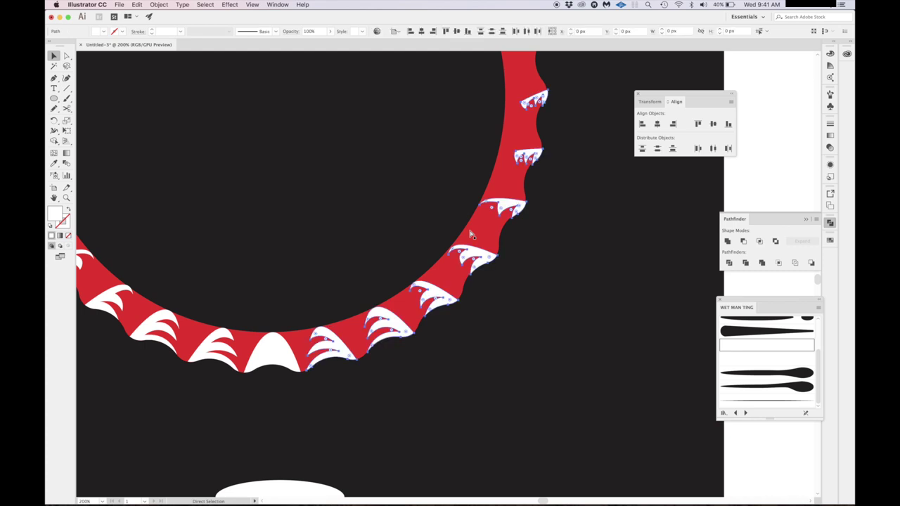
Shift-select the seven white fangs running from the right side down along the lower edge.
left_click(501, 234)
left_click(622, 216)
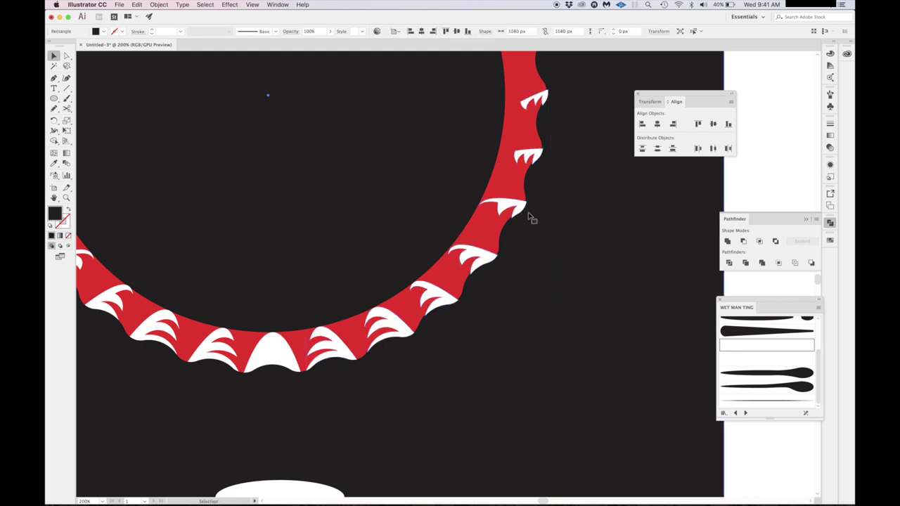
left_click(522, 208)
left_click(532, 156, "shift")
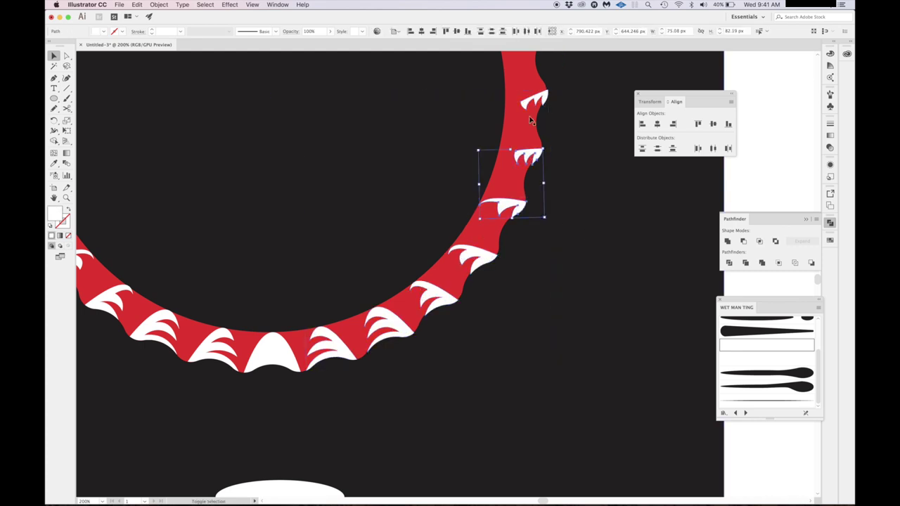
left_click(533, 104, "shift")
left_click(482, 257, "shift")
left_click(437, 296, "shift")
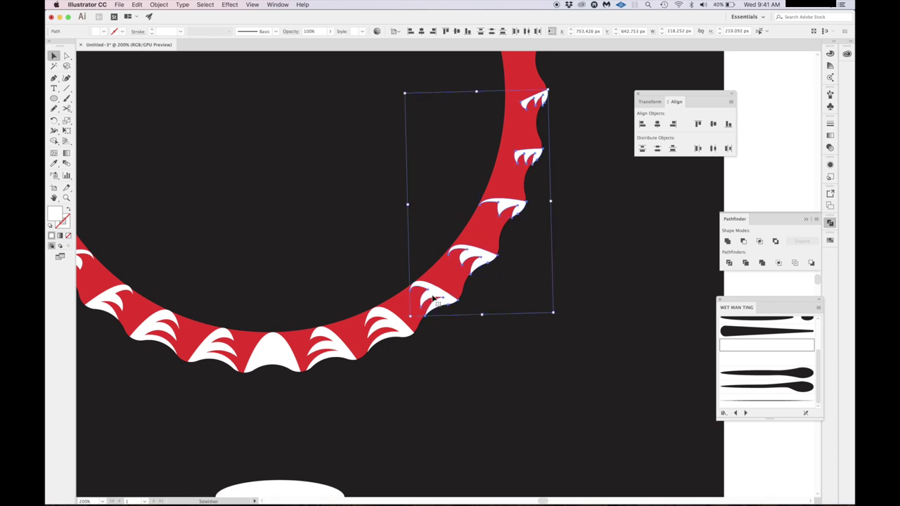
left_click(374, 336, "shift")
left_click(329, 343, "shift")
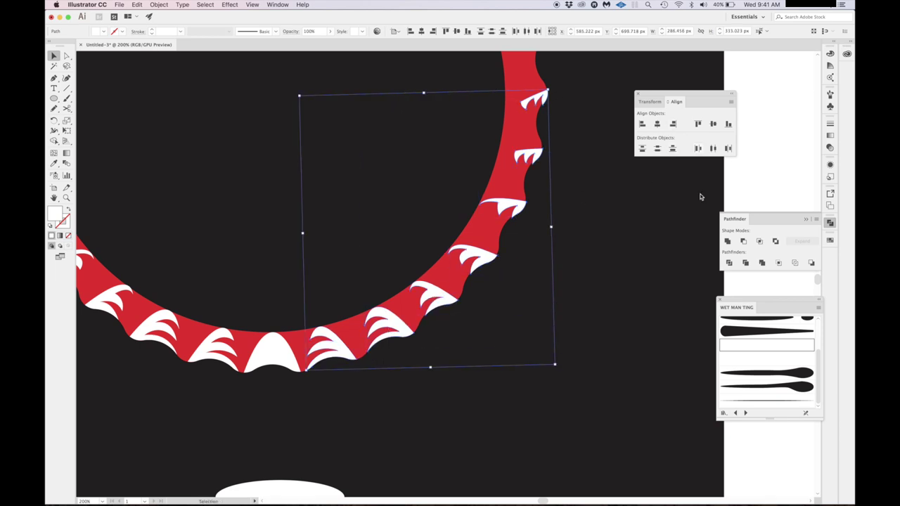
Unite the selected fangs into one shape and select it together with the red ring.
left_click(727, 242)
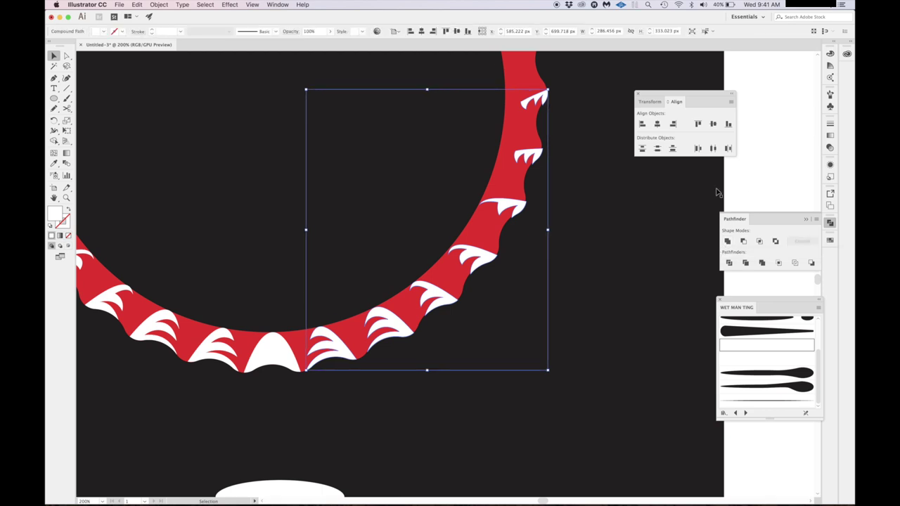
left_click(759, 187)
left_click(527, 137)
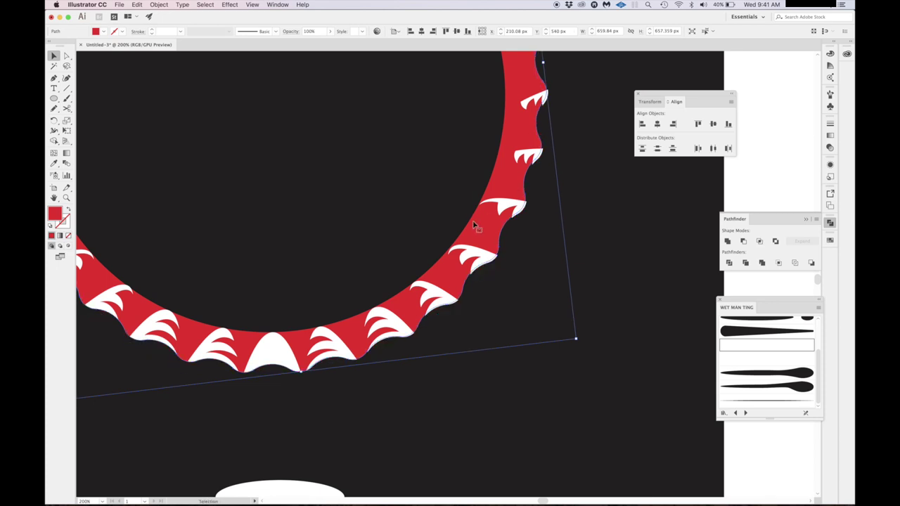
left_click(536, 101, "shift")
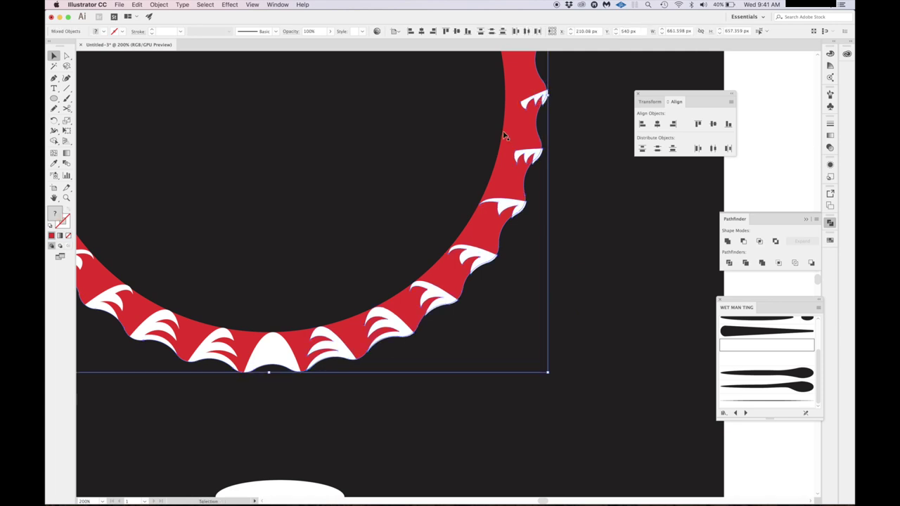
scroll(507, 134, "left", 3)
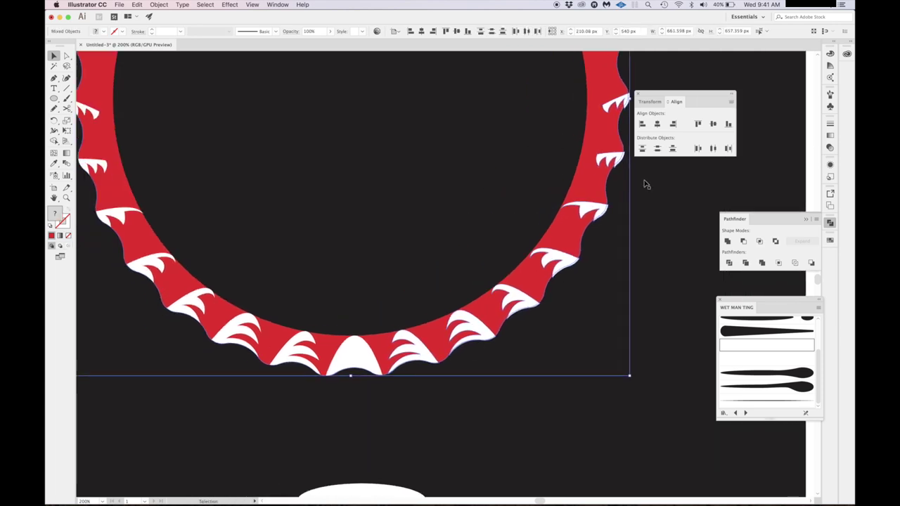
scroll(612, 244, "right", 2)
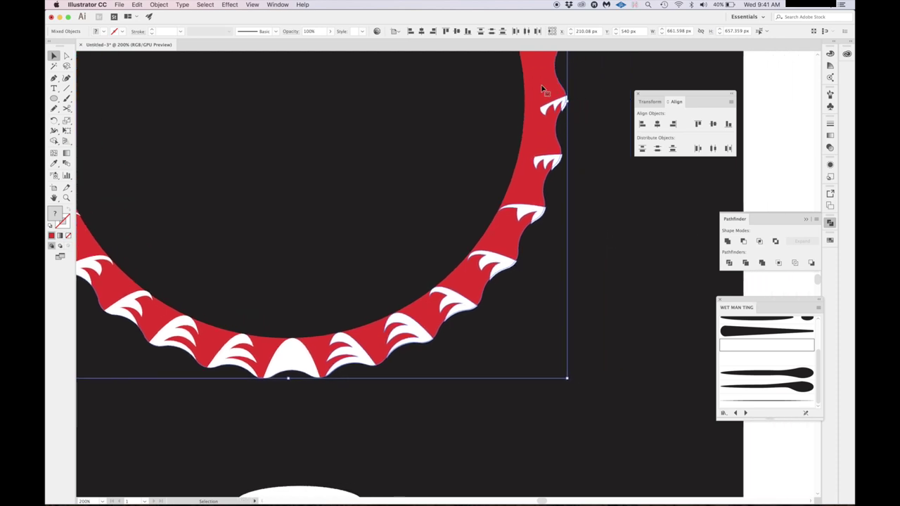
left_click(288, 99)
left_click(556, 74)
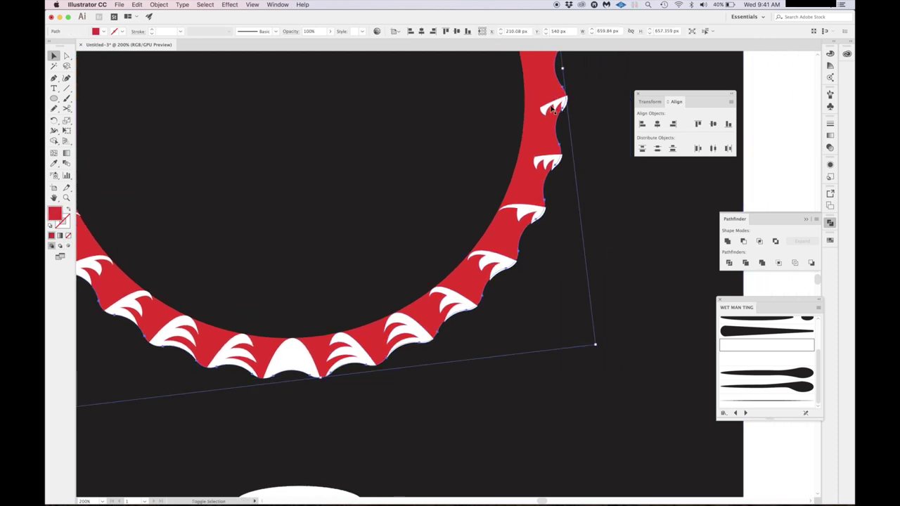
left_click(545, 112, "shift")
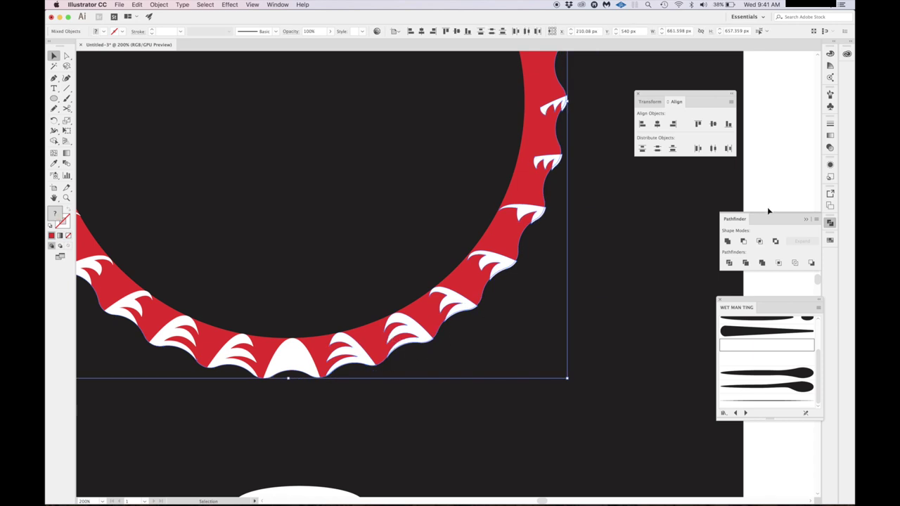
Combine the ring and white teeth with a Pathfinder shape mode, then zoom back out.
key("super+equal")
key("super+equal")
key("super+equal")
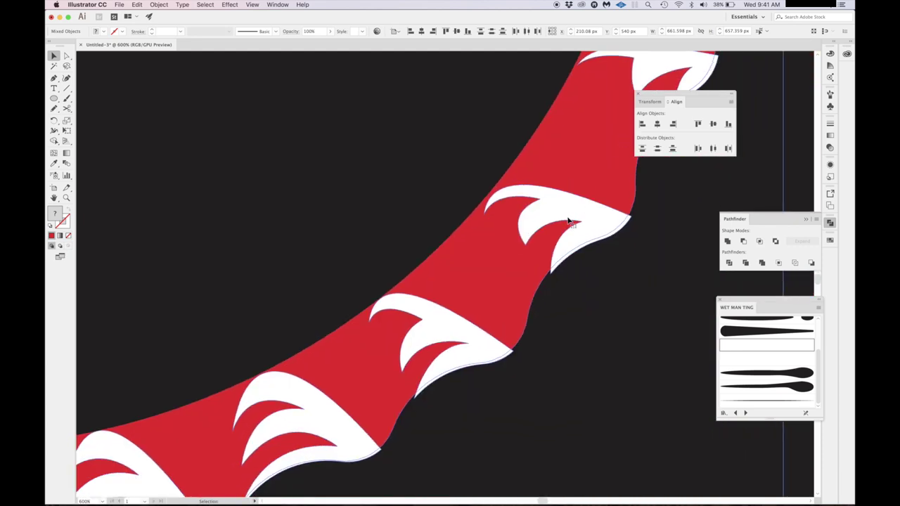
left_click(760, 243)
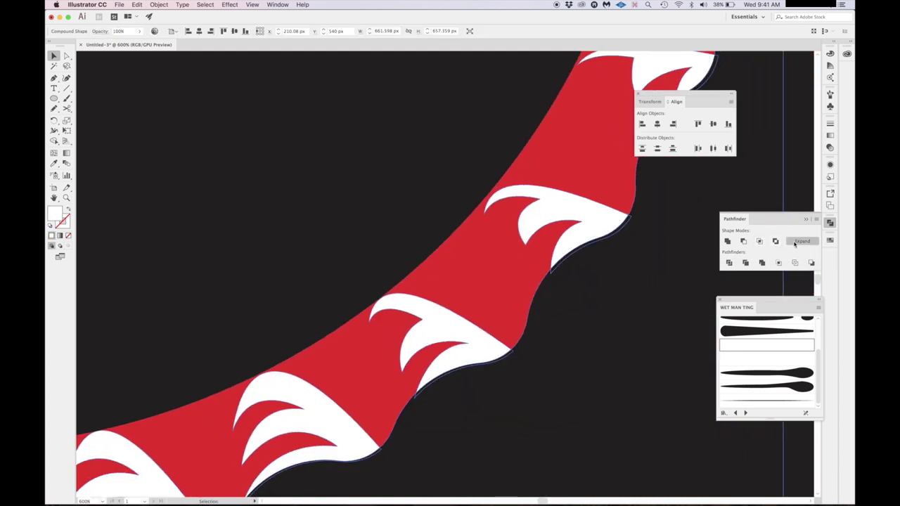
key("super+minus")
key("super+minus")
key("super+minus")
key("super+minus")
key("super+minus")
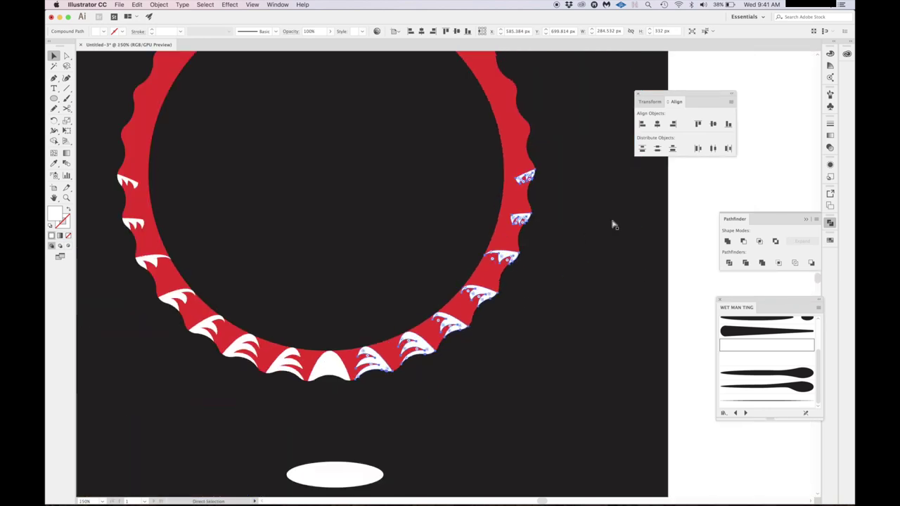
Delete the white ellipse below the ring.
left_click(596, 215)
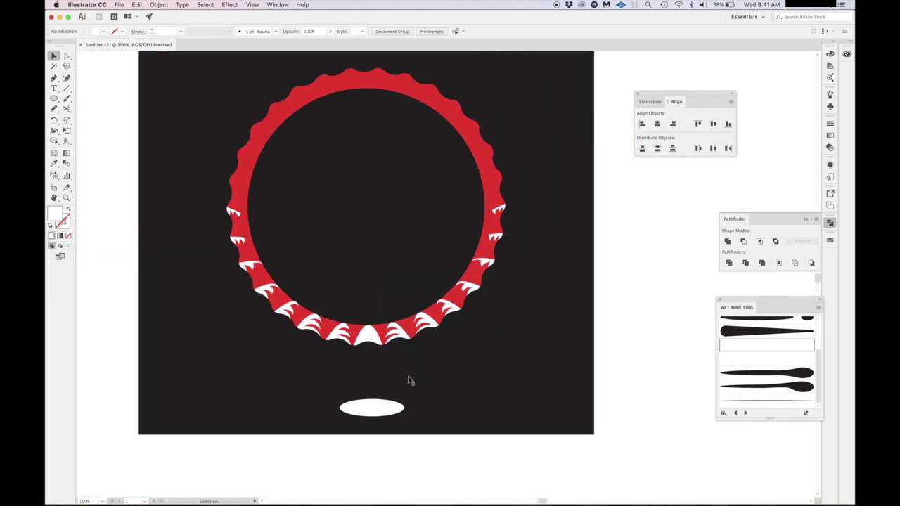
left_click(386, 408)
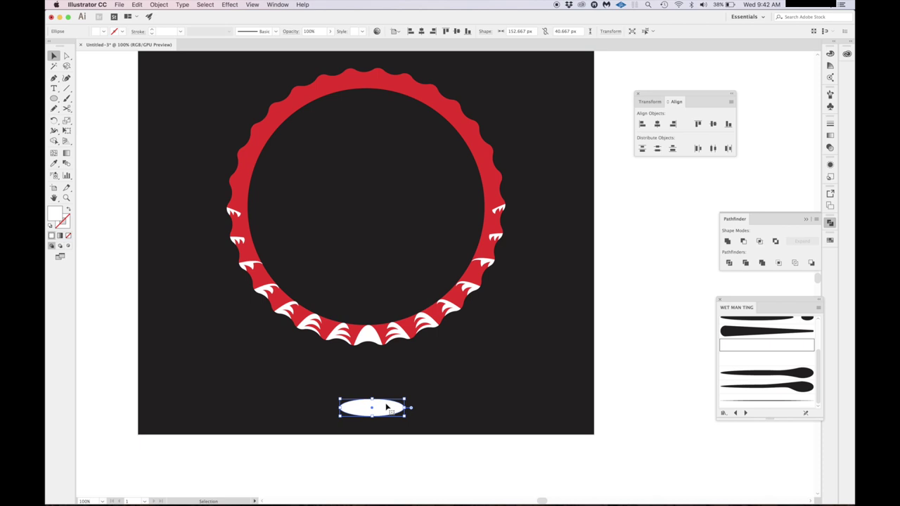
key("Delete")
Copy both lower teeth groups to the ring's top, rotated 180° to point outward.
scroll(392, 362, "up", 3)
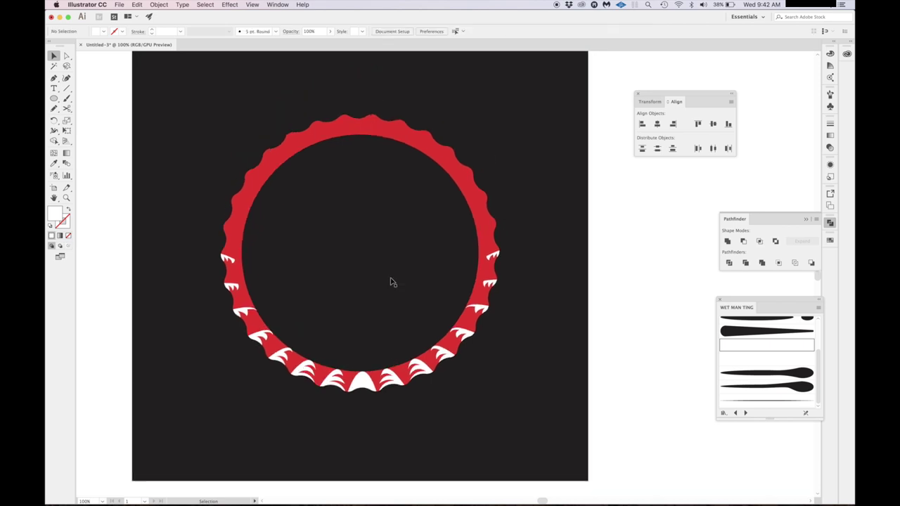
left_click(423, 371)
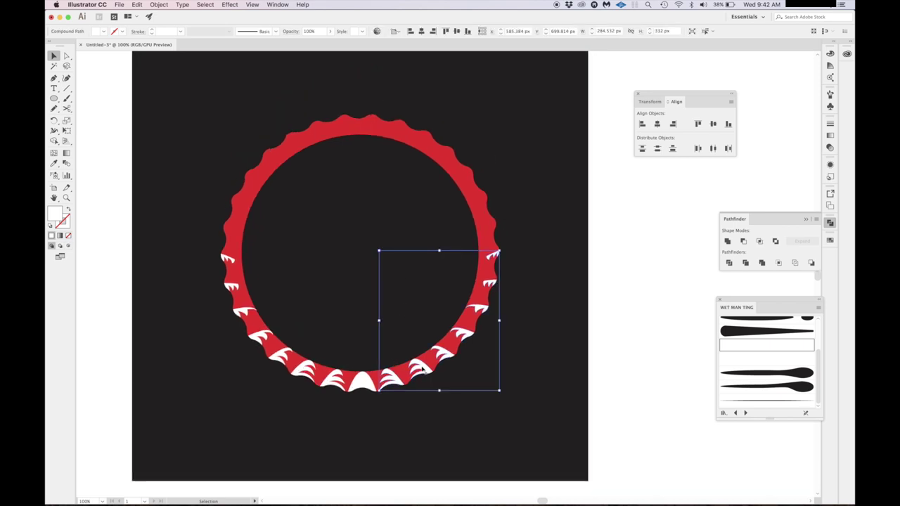
left_click(363, 384, "shift")
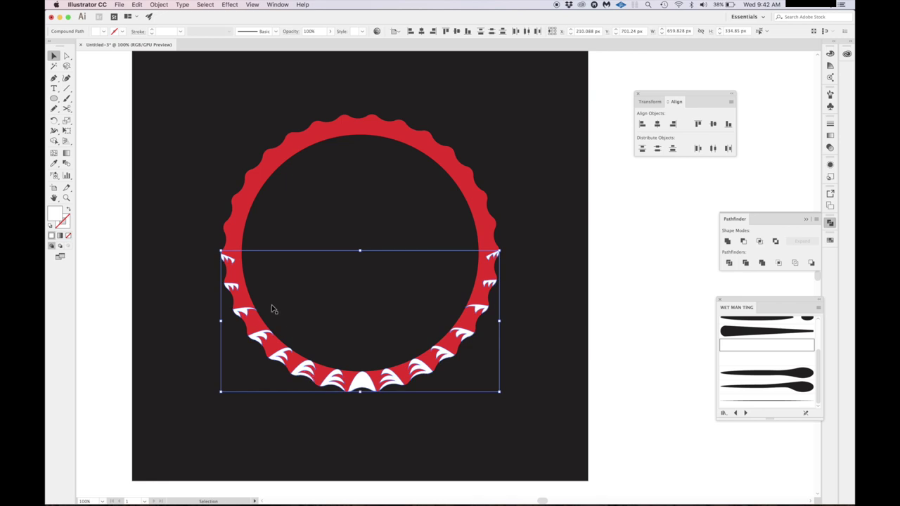
left_click(728, 244)
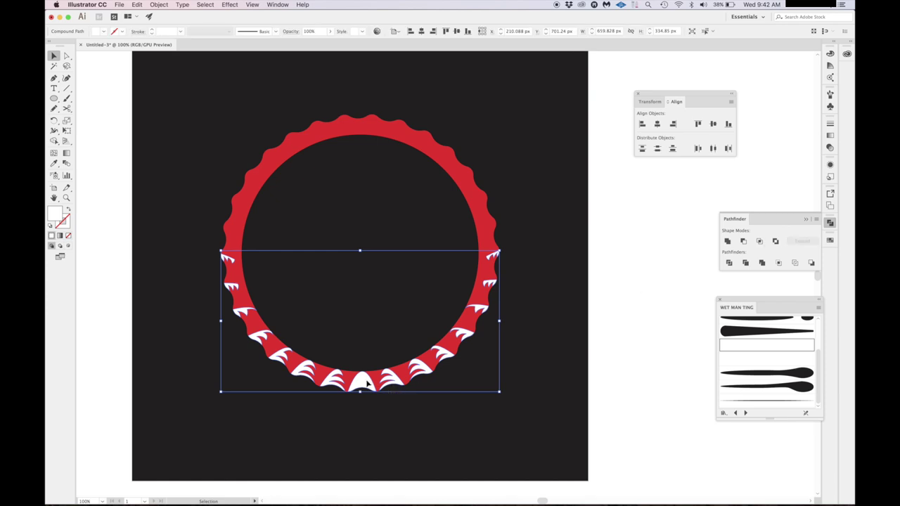
left_click_drag(367, 383, 366, 232)
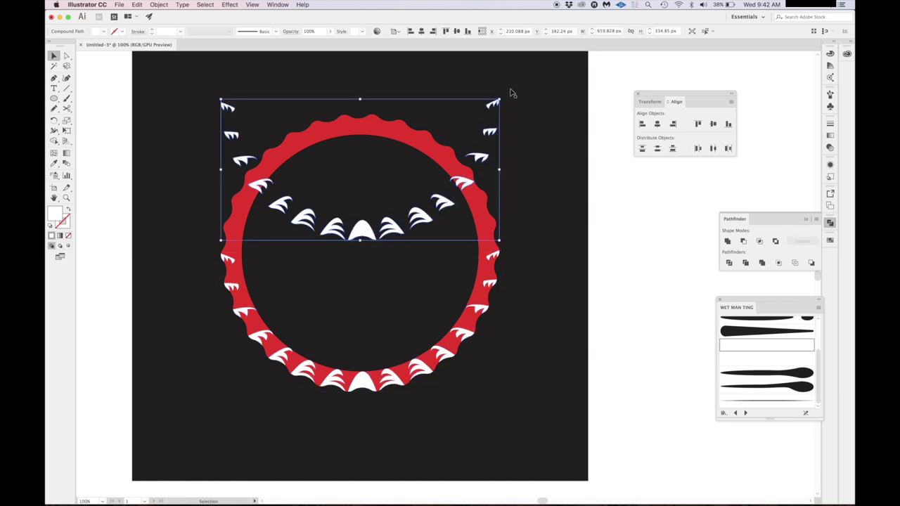
left_click_drag(503, 96, 260, 246)
key("Down")
key("Down")
key("Down")
key("Down")
key("Down")
key("Down")
key("Down")
key("Down")
key("Down")
key("Down")
key("Down")
key("Down")
key("Down")
key("Down")
key("Down")
key("Down")
key("Down")
key("Down")
key("Down")
key("Down")
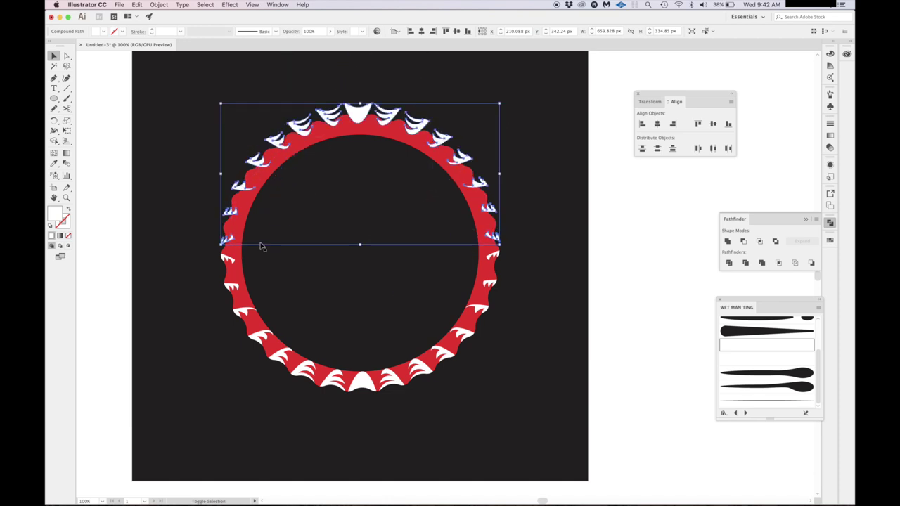
key("Up")
key("Up")
key("Up")
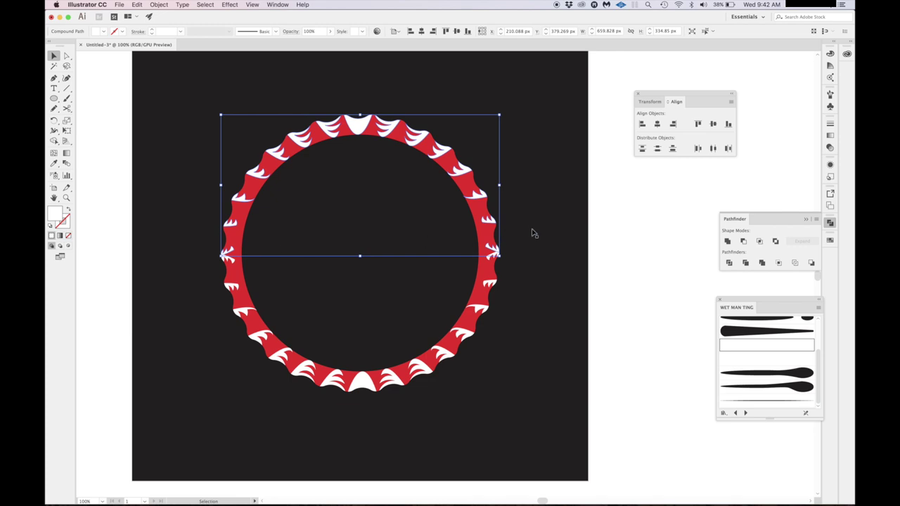
left_click(613, 233)
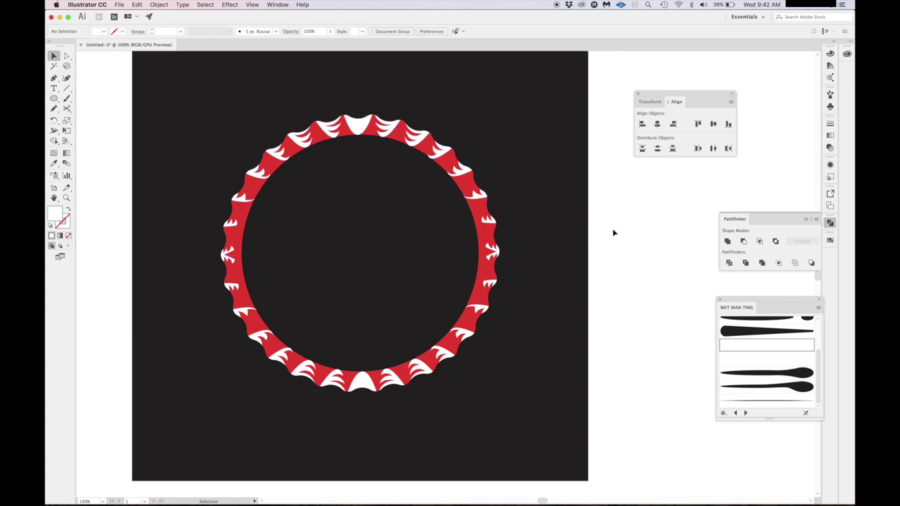
Inside the ring's compound path, delete the stray teeth at its left and right edges.
double_click(231, 253)
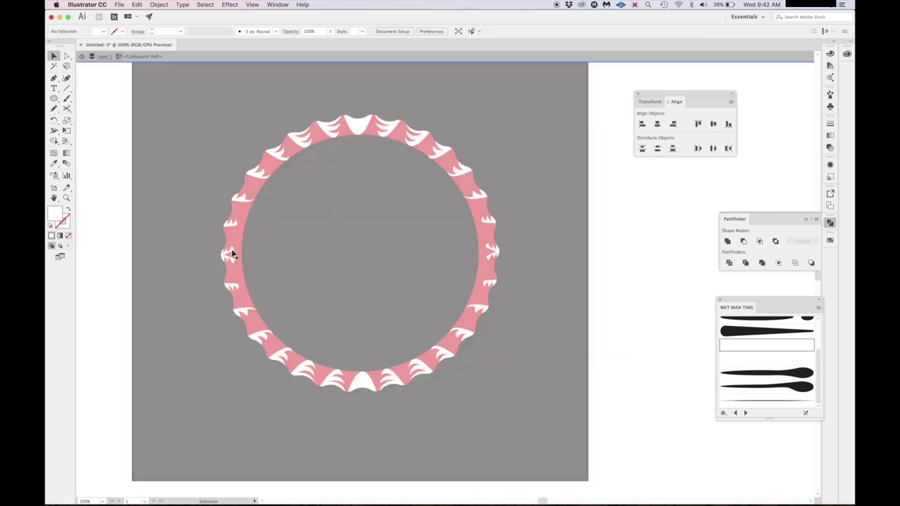
left_click(231, 256)
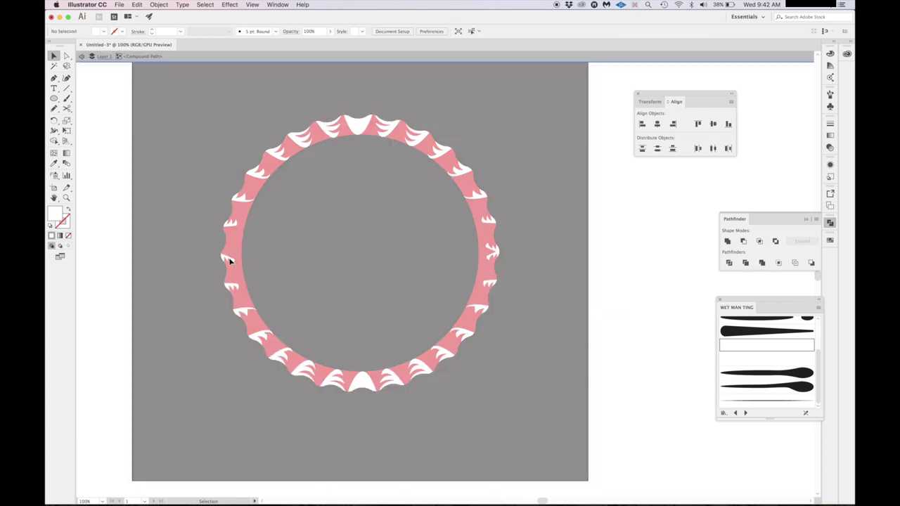
left_click(230, 261)
key("Delete")
left_click(494, 257)
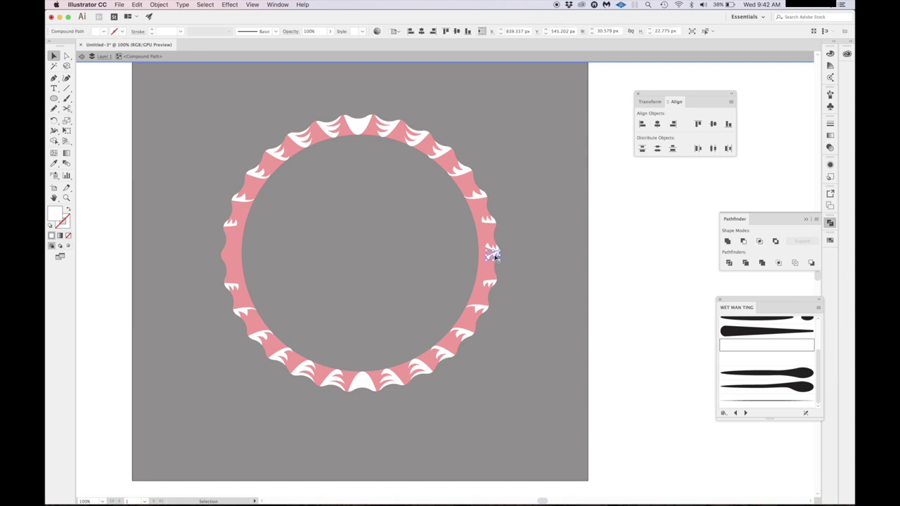
key("Delete")
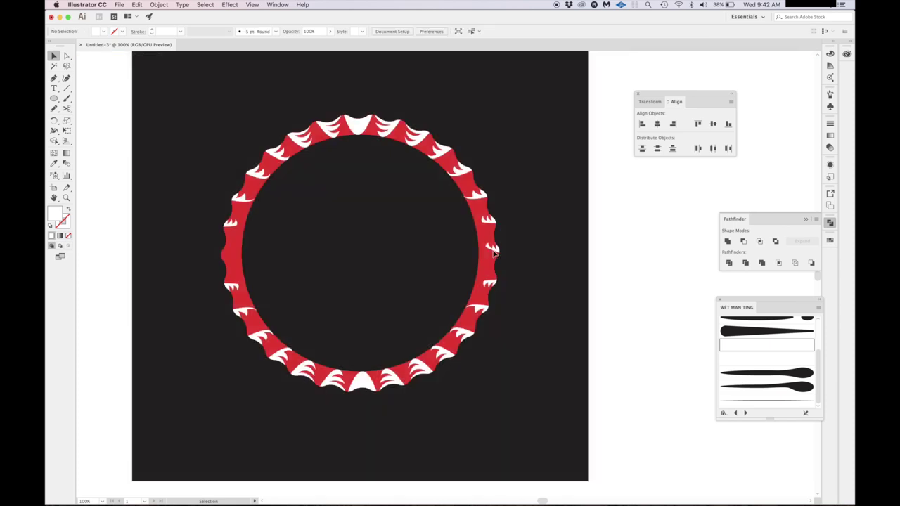
left_click(495, 252)
key("super+shift+a")
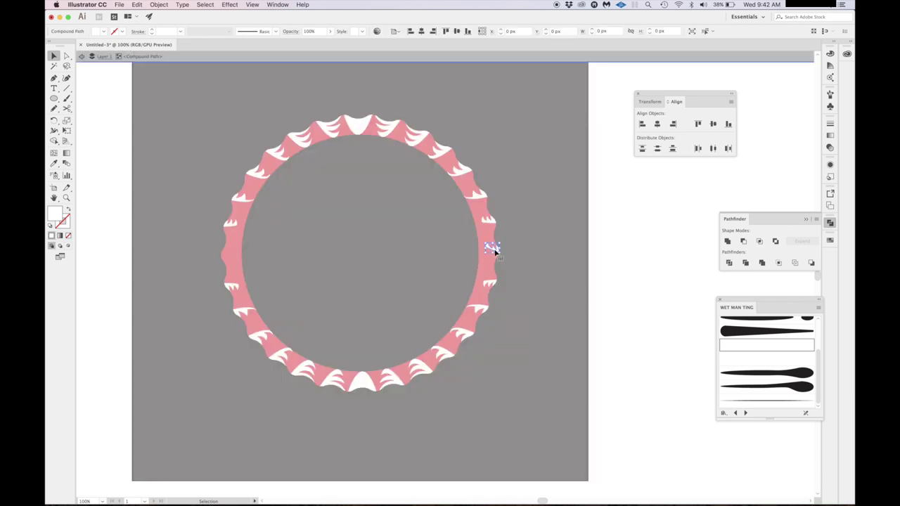
double_click(595, 262)
Select the ring's inner ellipse at a whole-artboard view.
key("super+minus")
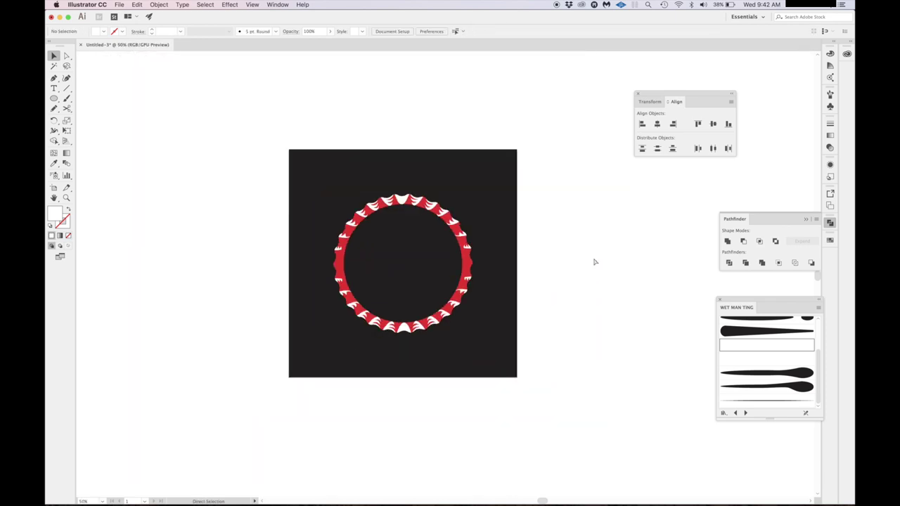
scroll(595, 262, "up", 2)
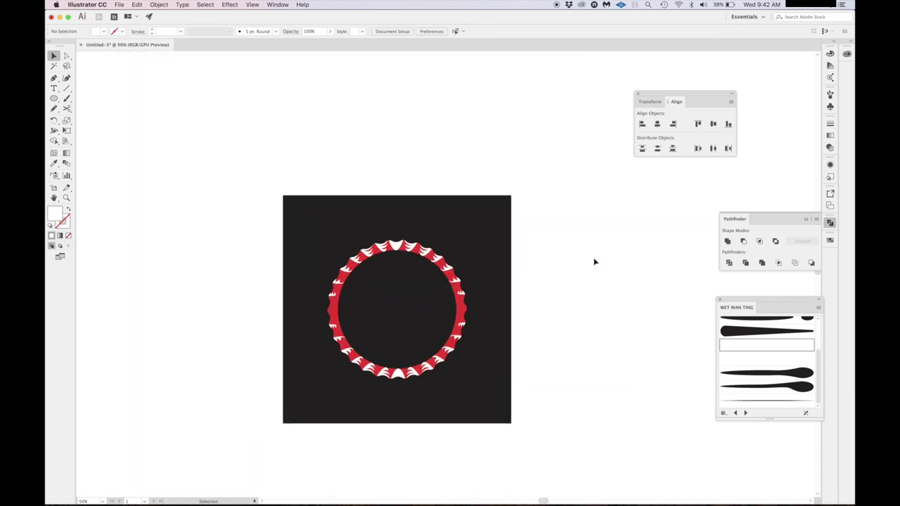
left_click(406, 283)
key("super+equal")
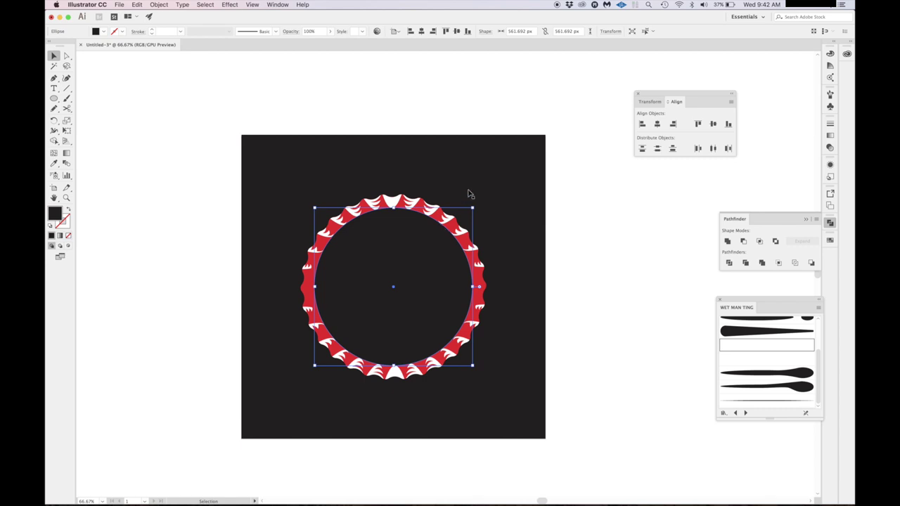
Shrink the inner circle to 552.856 px so it sits just inside the toothed ring.
left_click_drag(474, 208, 471, 209)
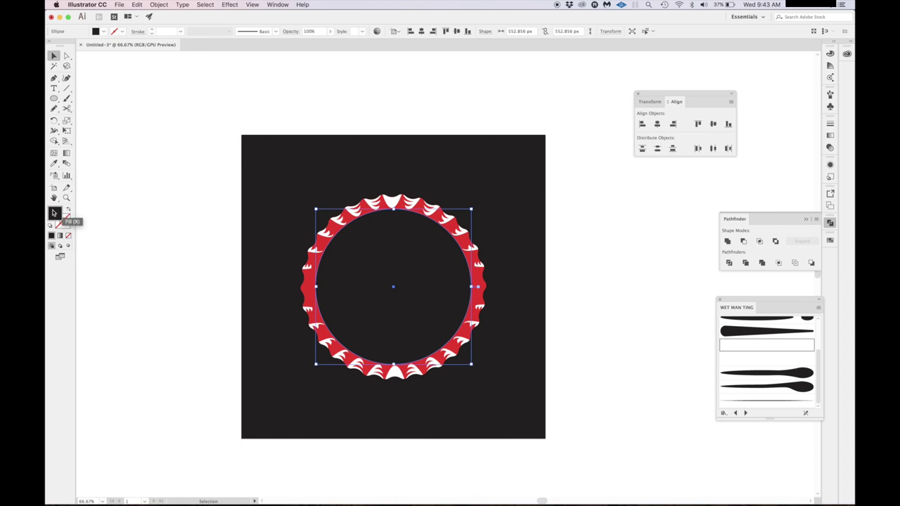
Give the inner circle no fill and a white outline, then view it at 100%.
key("slash")
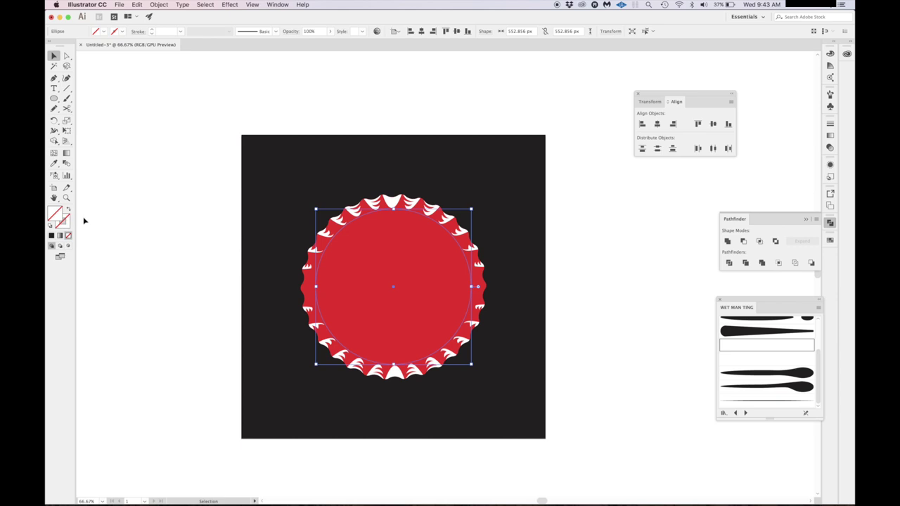
left_click(66, 223)
left_click(830, 242)
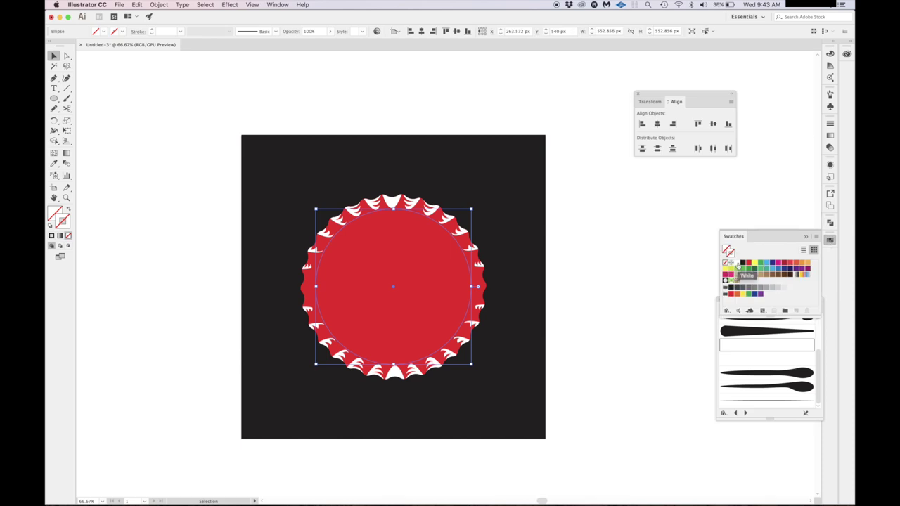
left_click(738, 268)
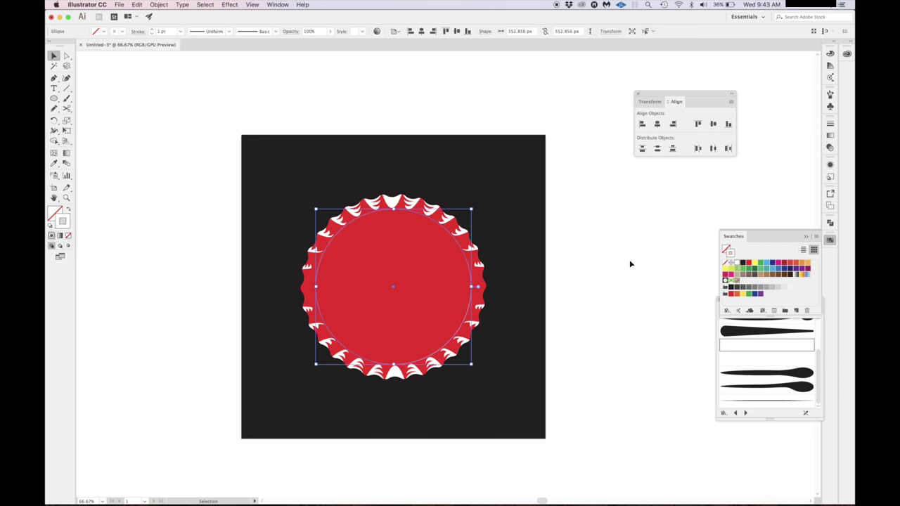
left_click(600, 247)
left_click(473, 278)
key("super+1")
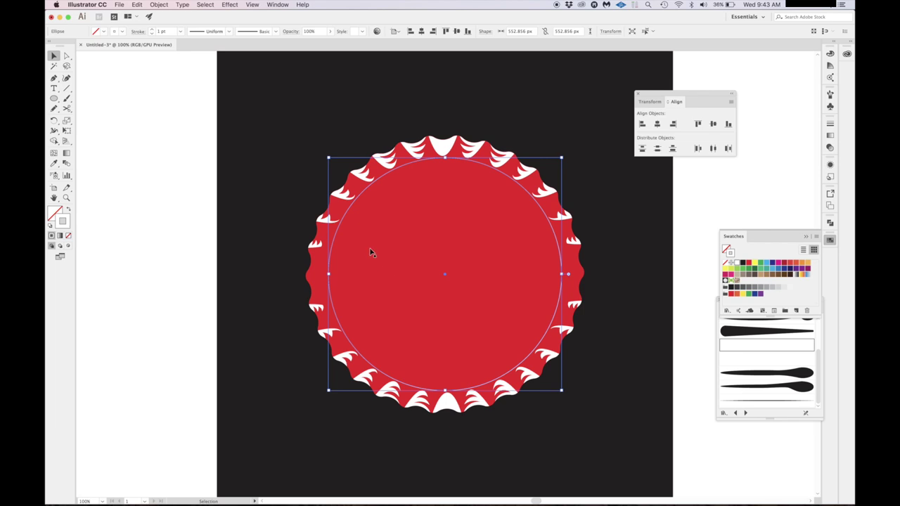
key("plus")
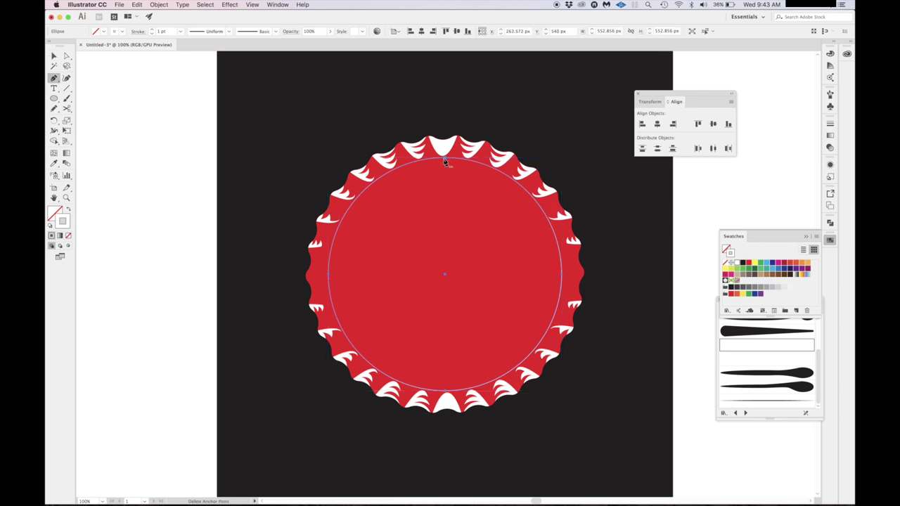
Remove the left and right anchor points of the white circle, leaving separate upper and lower arcs.
key("p")
left_click(334, 250)
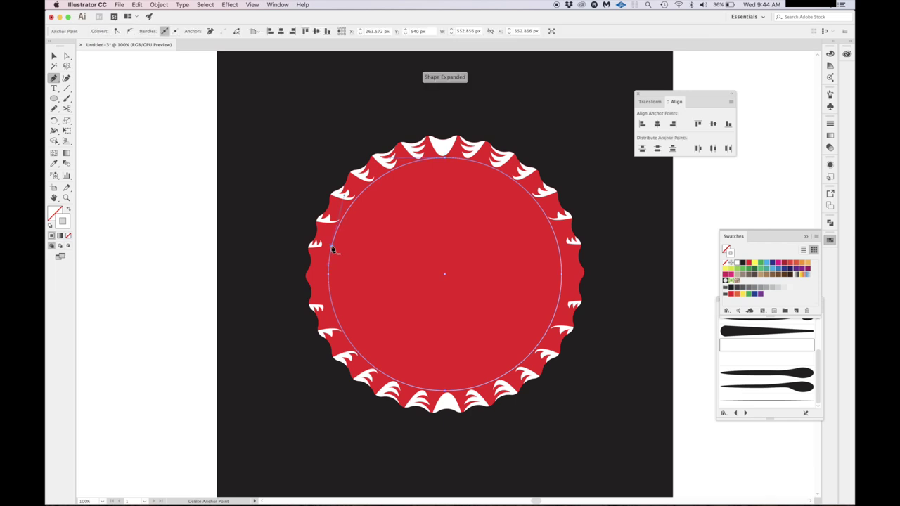
left_click(559, 248)
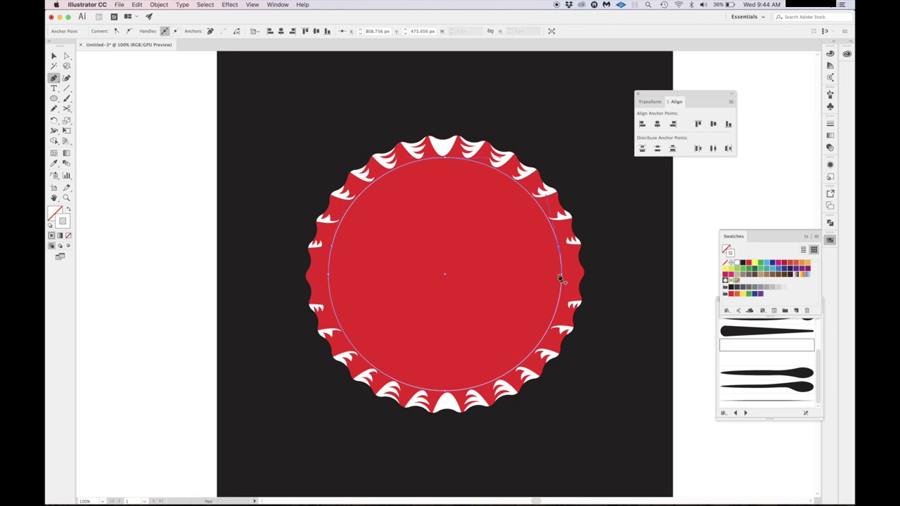
left_click(559, 303)
key("a")
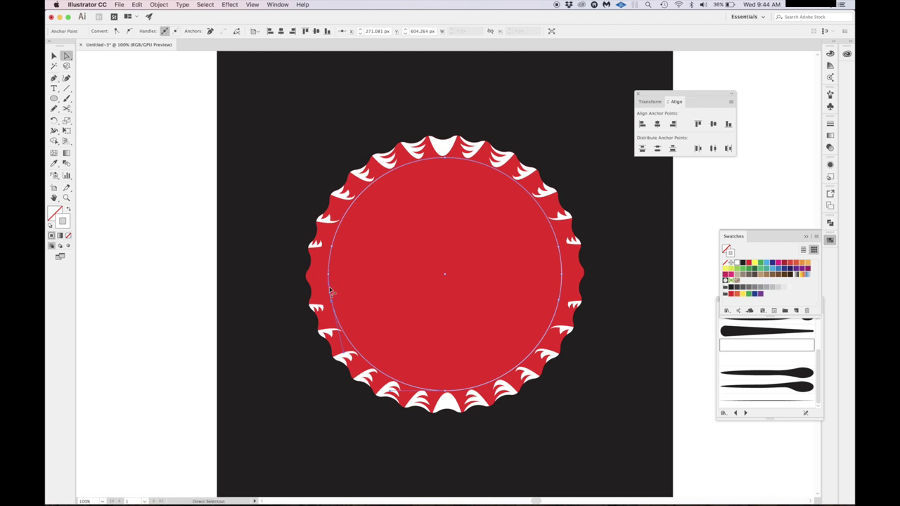
key("Delete")
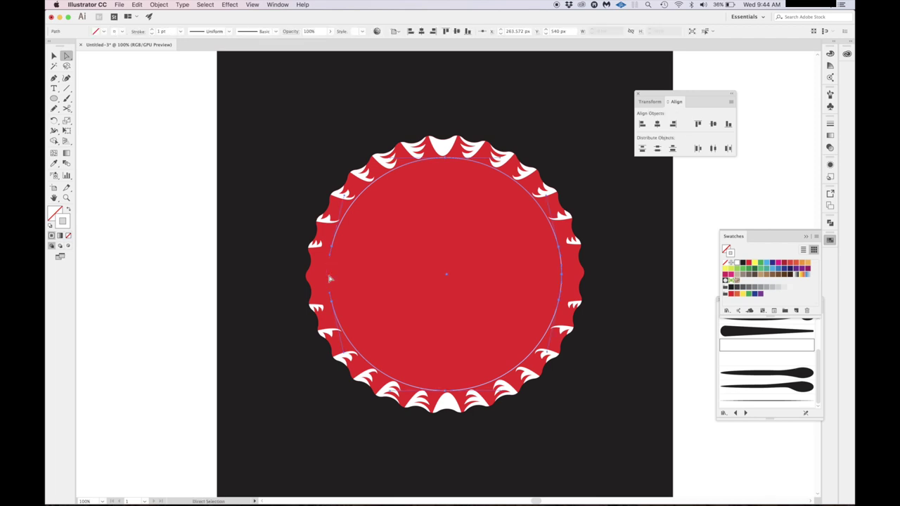
left_click(563, 277)
key("Delete")
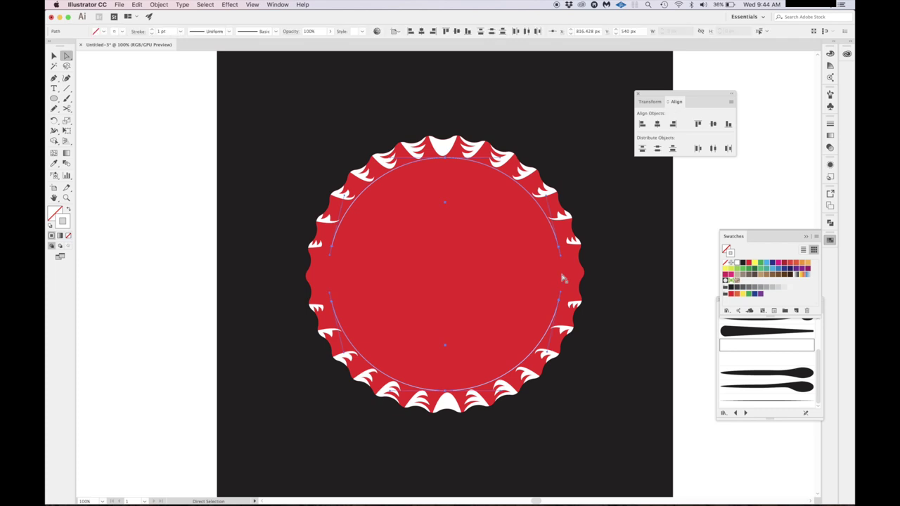
key("v")
left_click(681, 192)
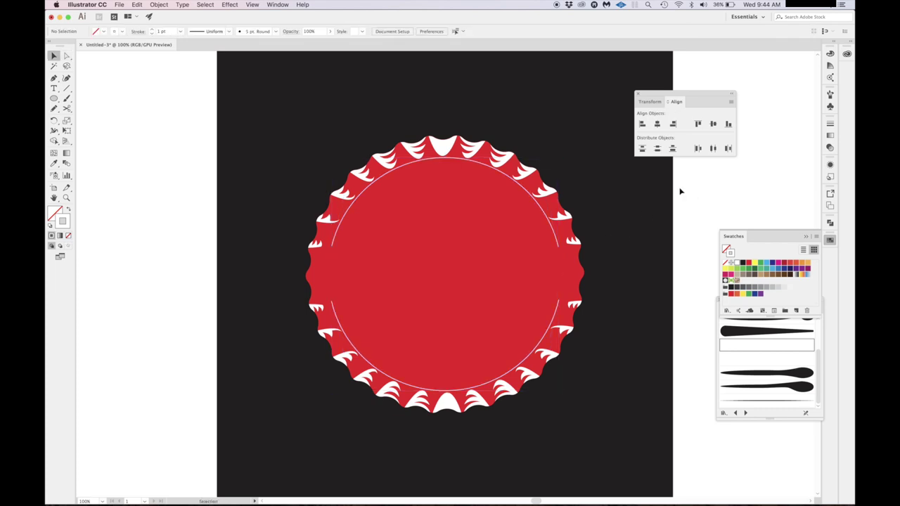
Apply the first art brush in the Brushes panel to the upper and lower arcs.
left_click(540, 207)
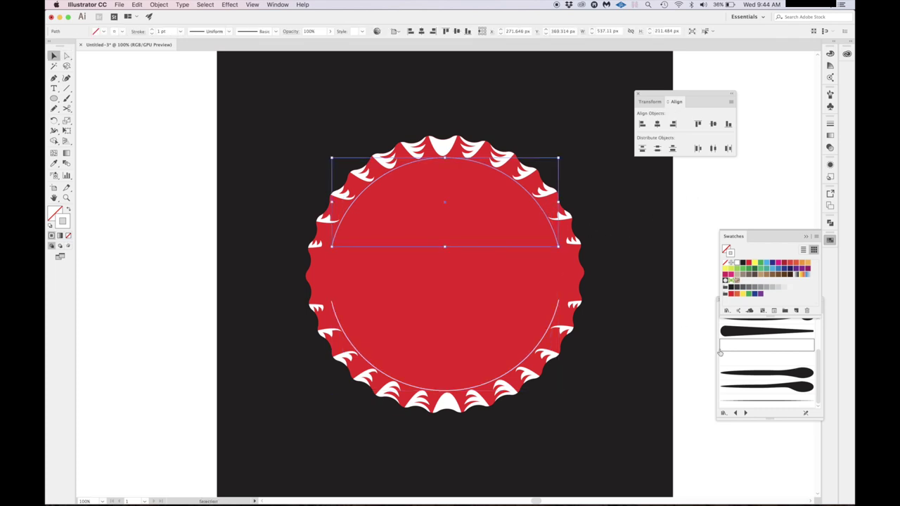
scroll(746, 351, "up", 3)
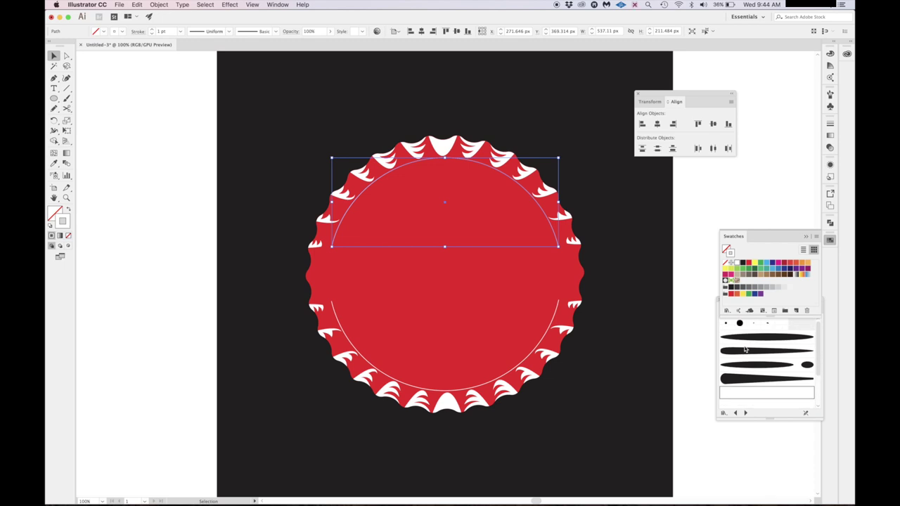
left_click(761, 336)
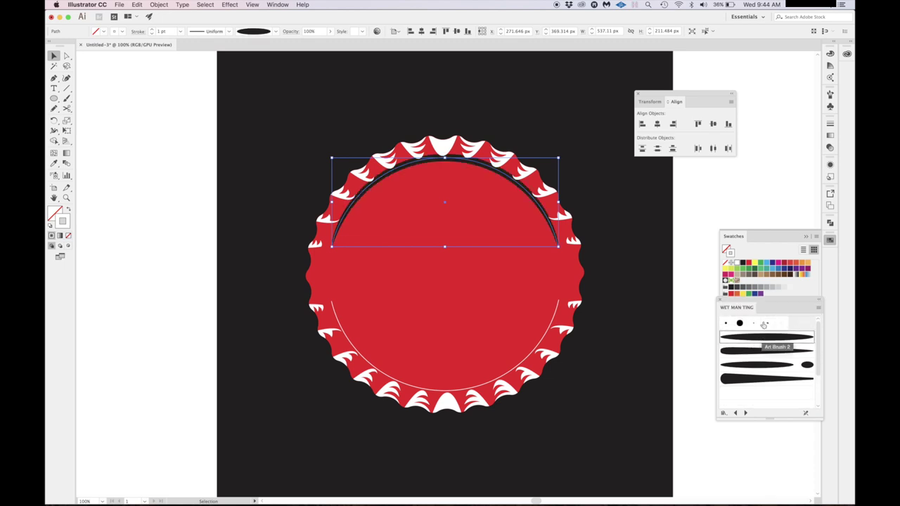
left_click(758, 214)
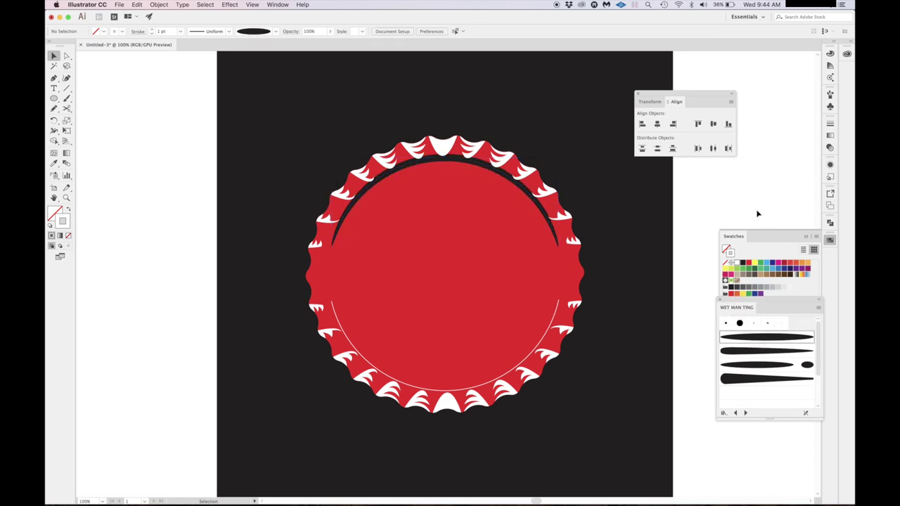
left_click(555, 328)
left_click(748, 338)
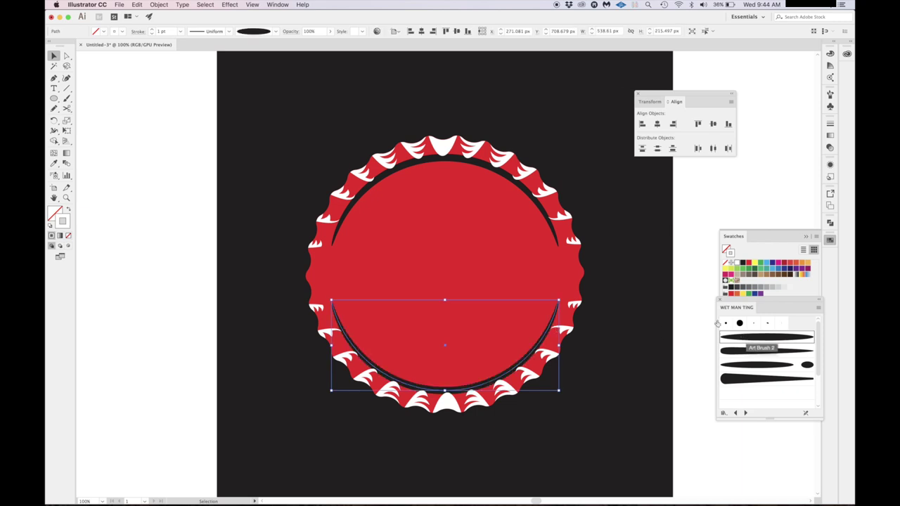
left_click(686, 211)
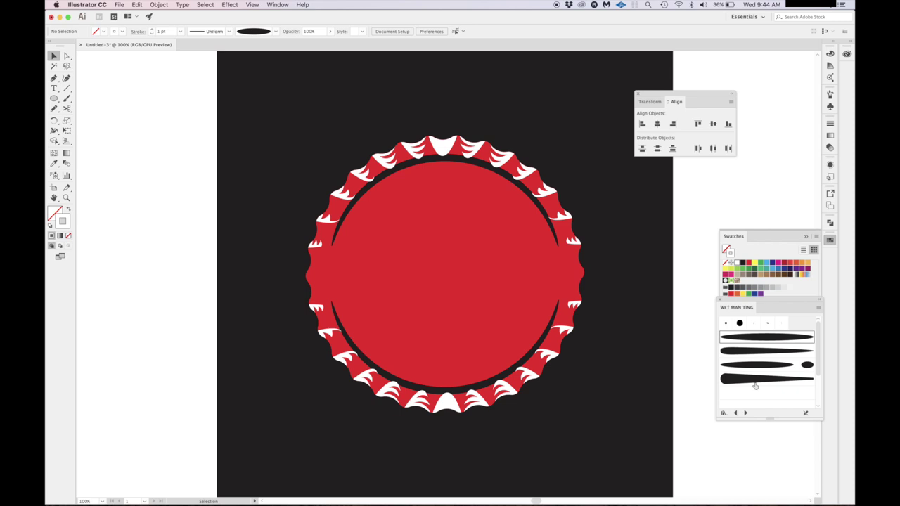
Apply the white Art Brush 4 to the lower and upper arcs.
left_click_drag(793, 419, 789, 454)
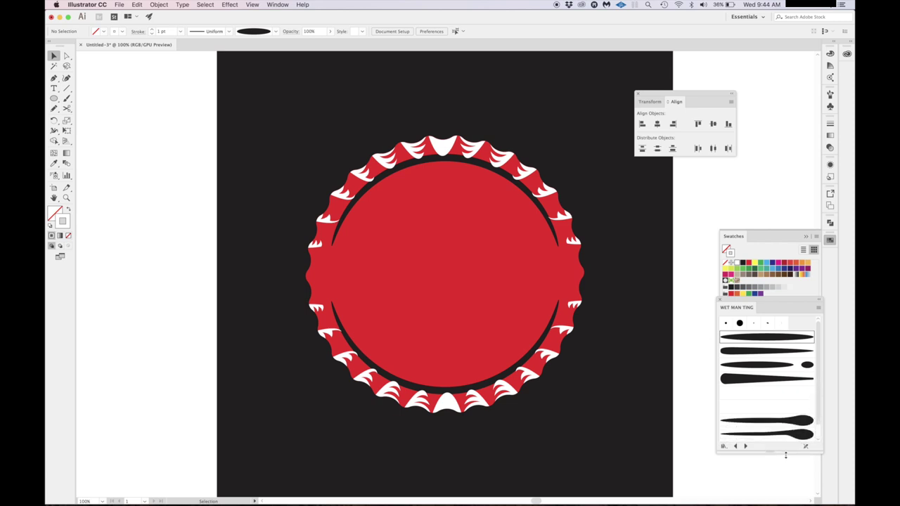
left_click(770, 393)
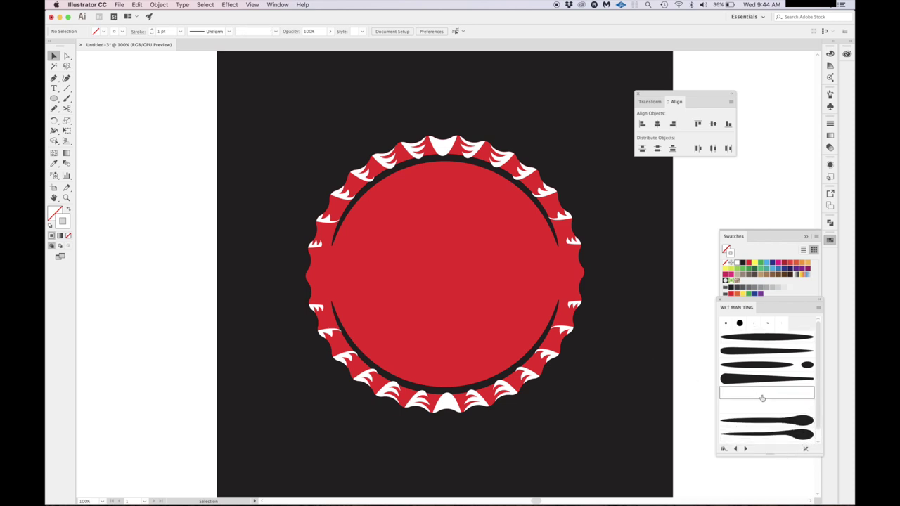
left_click(539, 350)
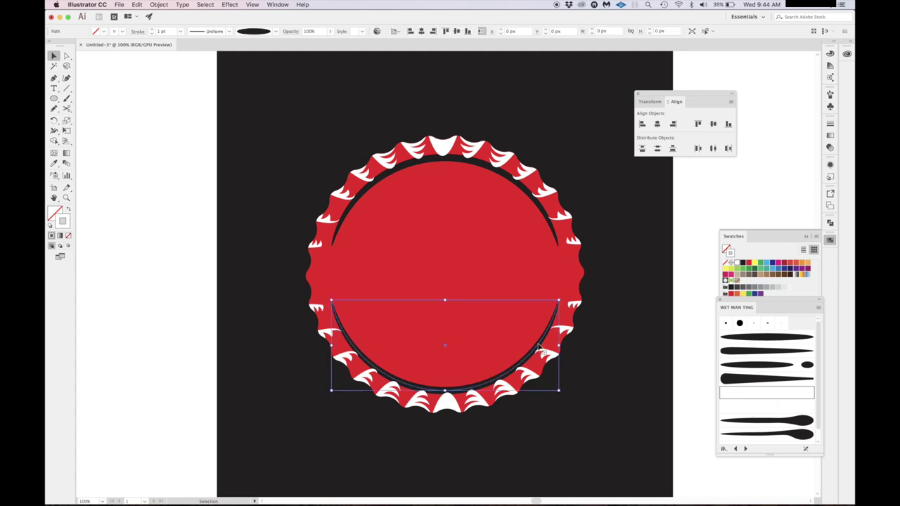
left_click(742, 394)
left_click(514, 176)
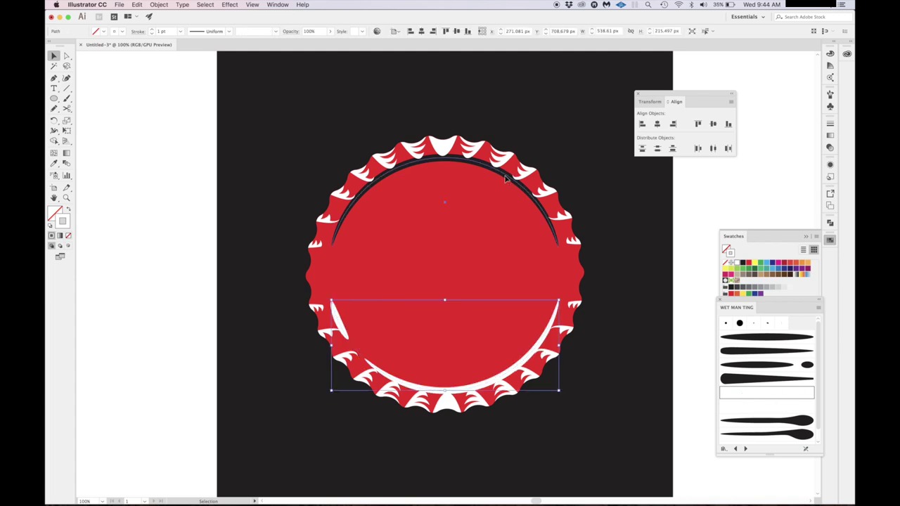
left_click(734, 393)
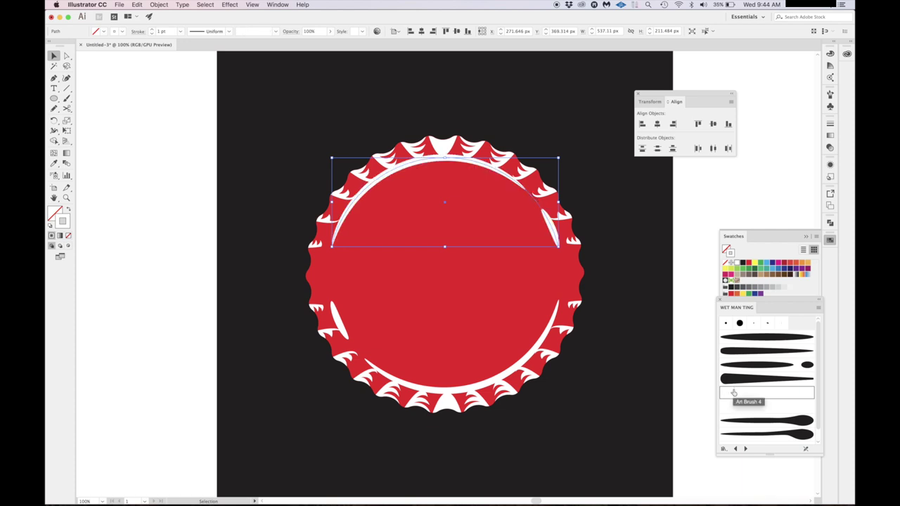
left_click(683, 249)
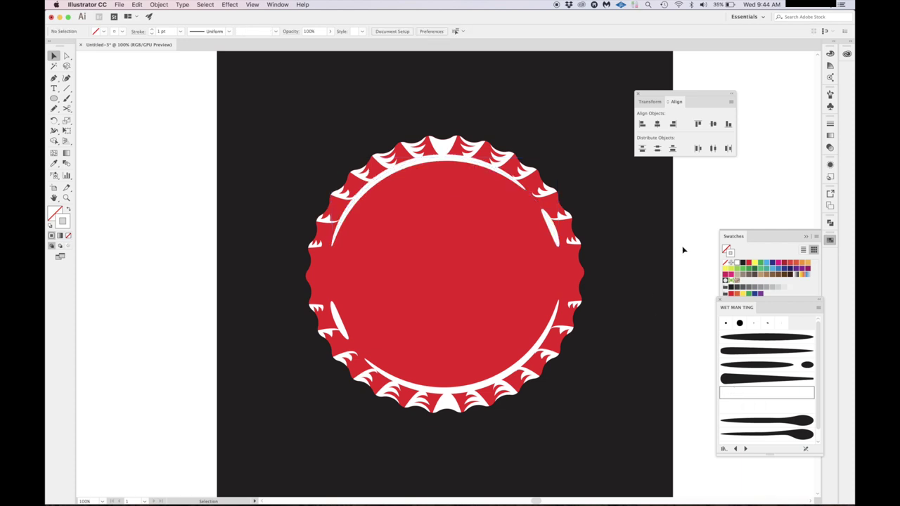
Reapply the white brush to the lower arc and a thinner white brush to the upper arc.
left_click(550, 331)
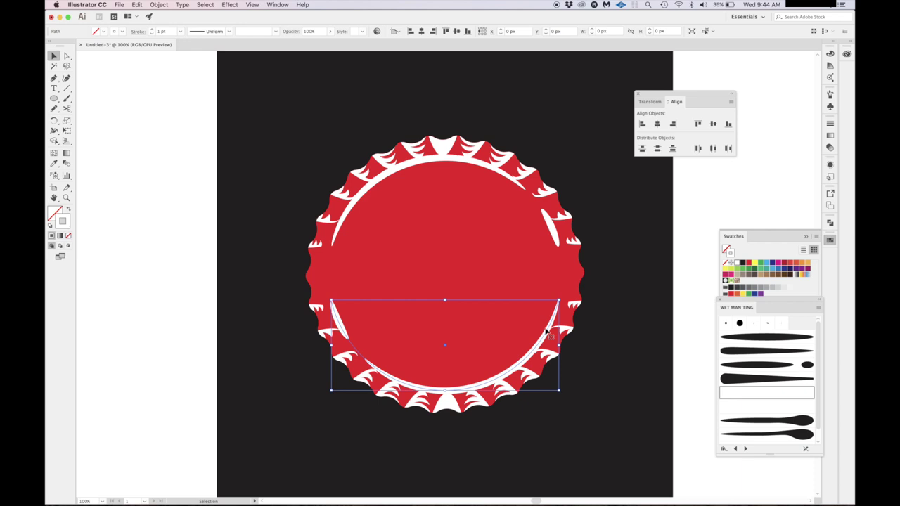
left_click(725, 398)
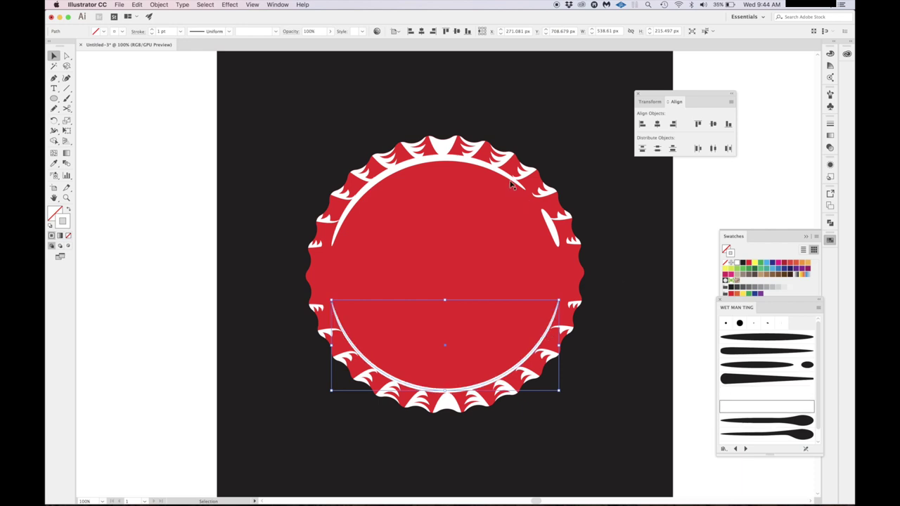
left_click(512, 182)
left_click(736, 406)
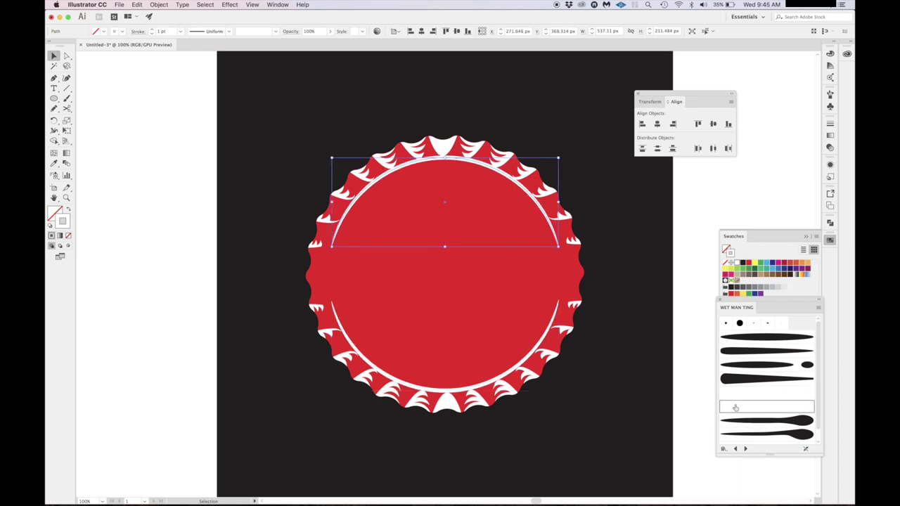
left_click(699, 251)
key("super+minus")
key("super+minus")
Review the upper arc's brush by enlarging and widening the Brushes list, then deselect.
key("super+equal")
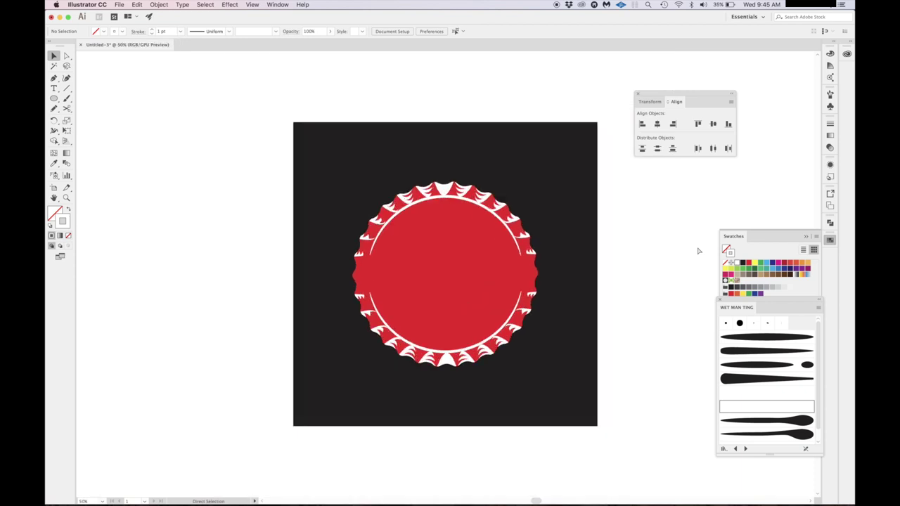
key("super+equal")
key("super+equal")
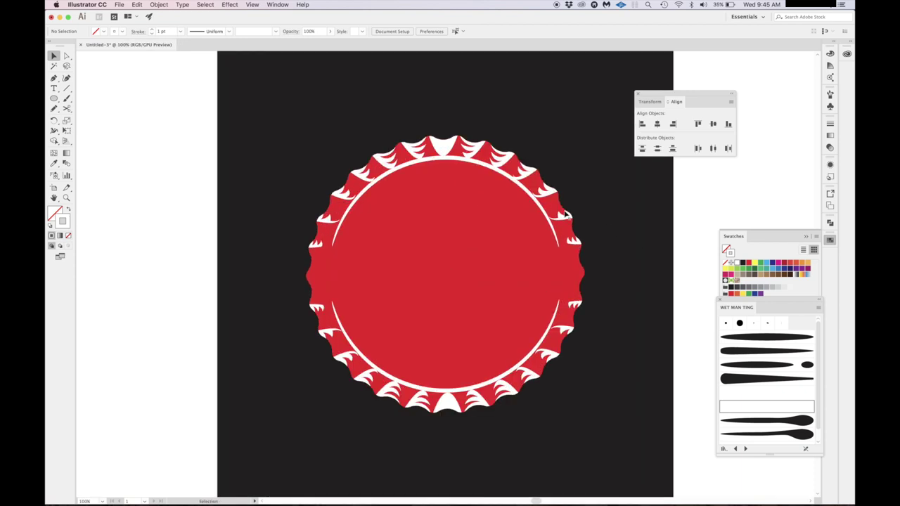
left_click(546, 210)
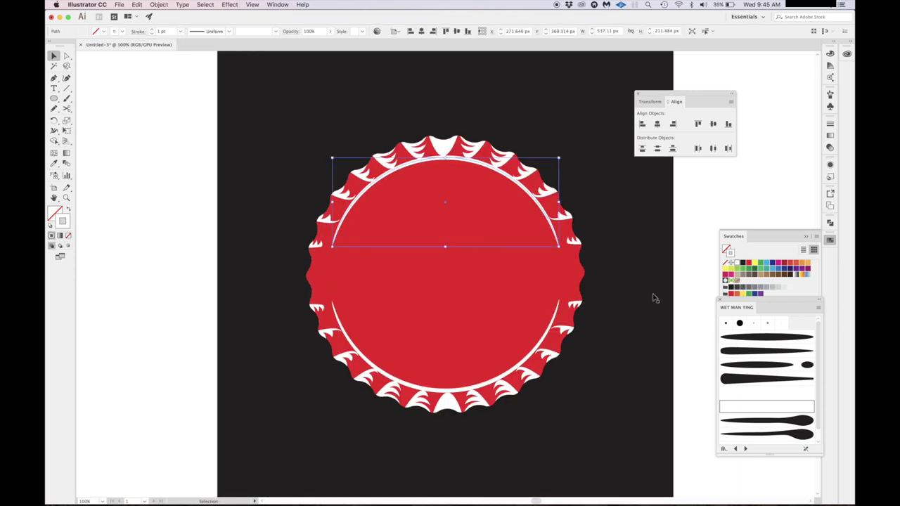
left_click_drag(722, 455, 725, 481)
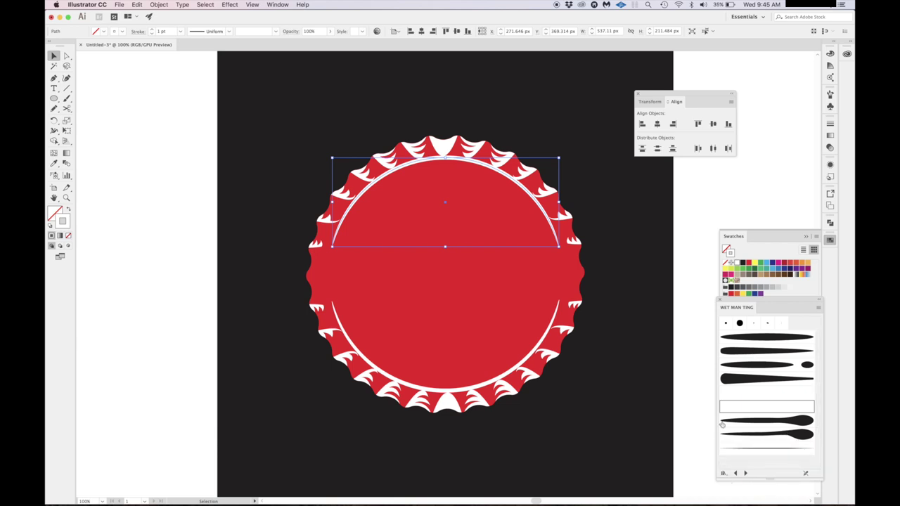
left_click_drag(716, 415, 692, 416)
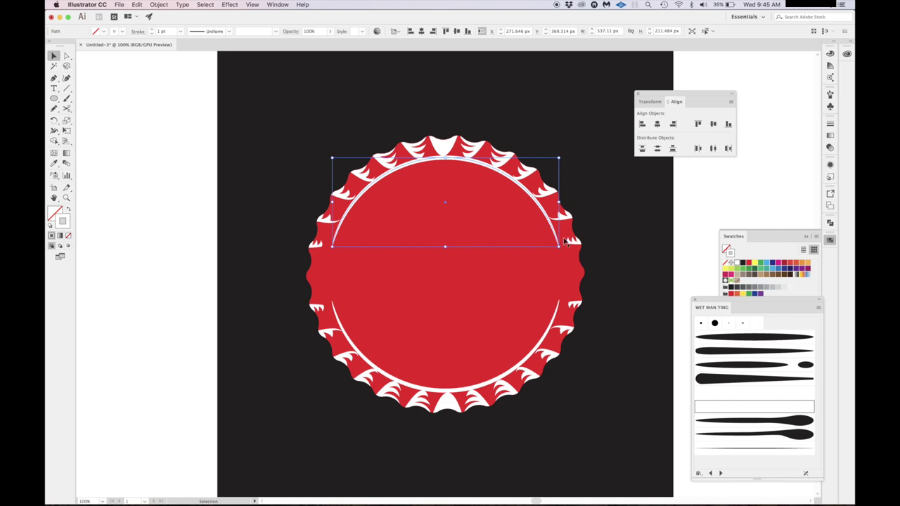
scroll(567, 241, "right", 1)
left_click(679, 244)
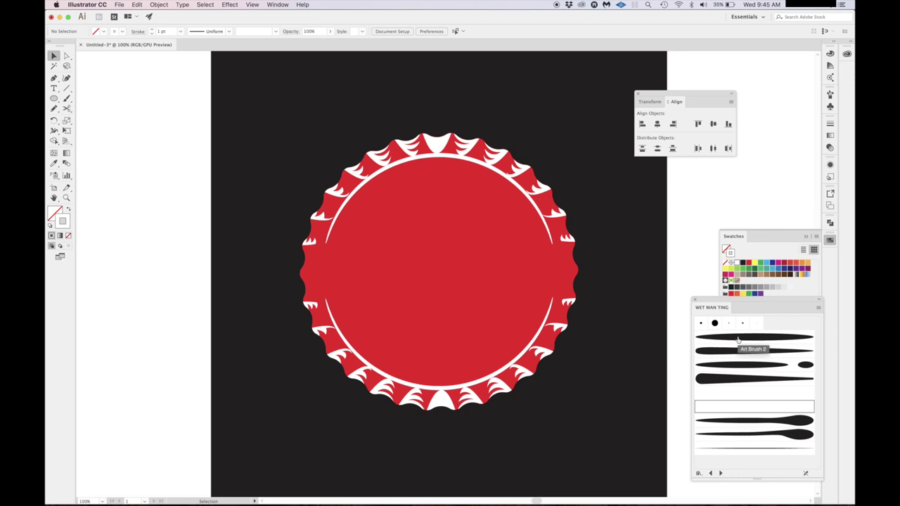
Draw a thin 356 × 9 px white-filled ellipse above the cap and bring up Brushes.
left_click(55, 100)
left_click_drag(359, 79, 511, 83)
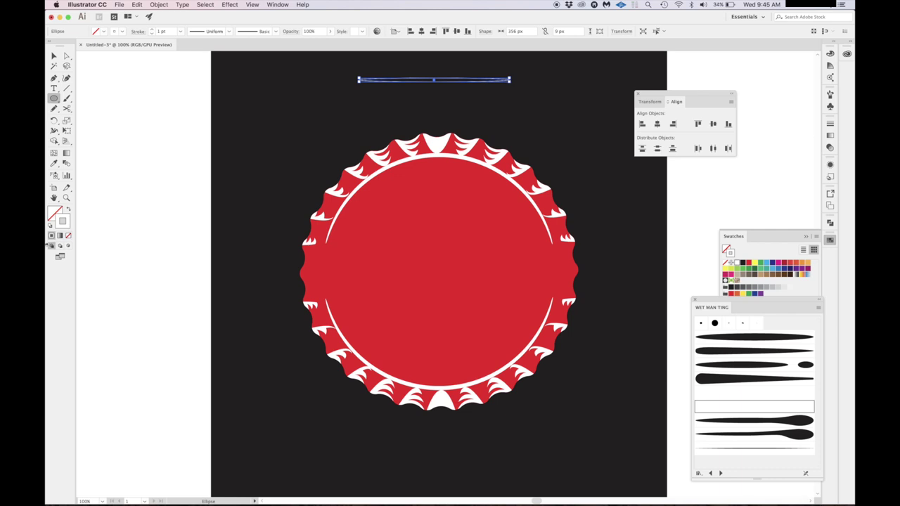
left_click(68, 211)
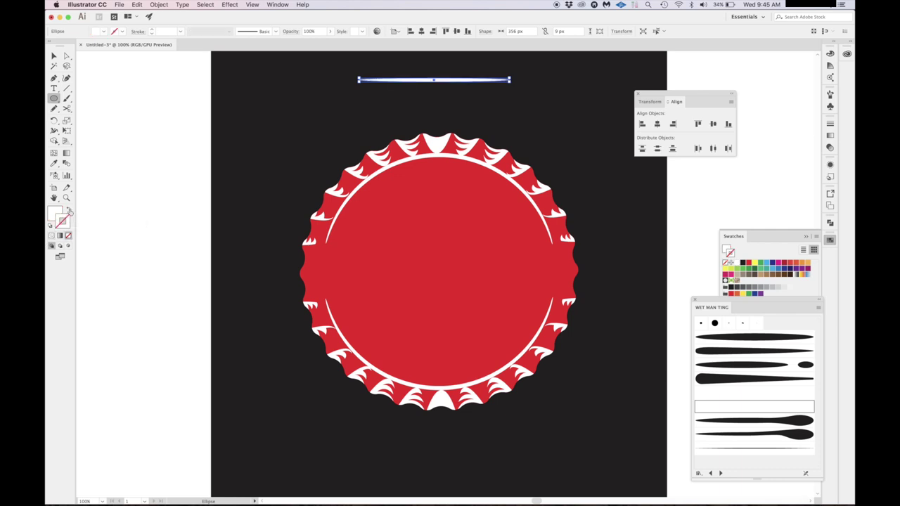
key("v")
left_click(255, 165)
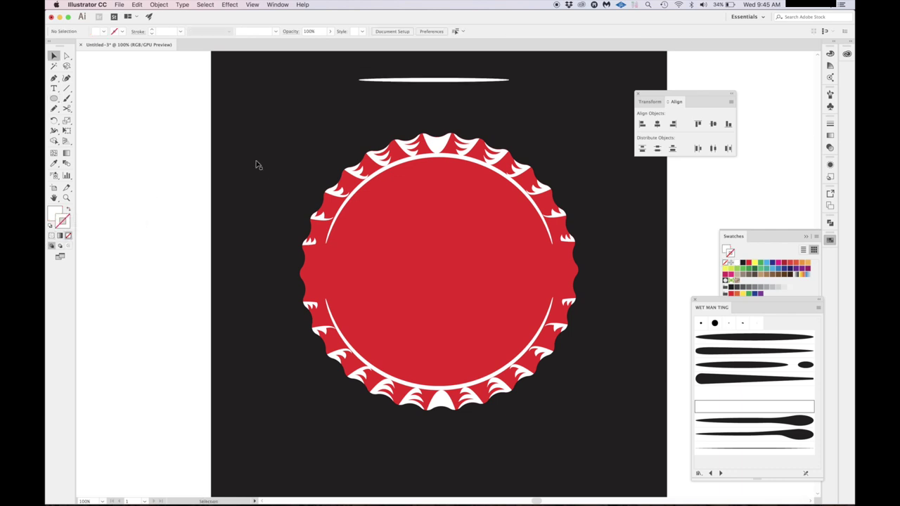
left_click(440, 84)
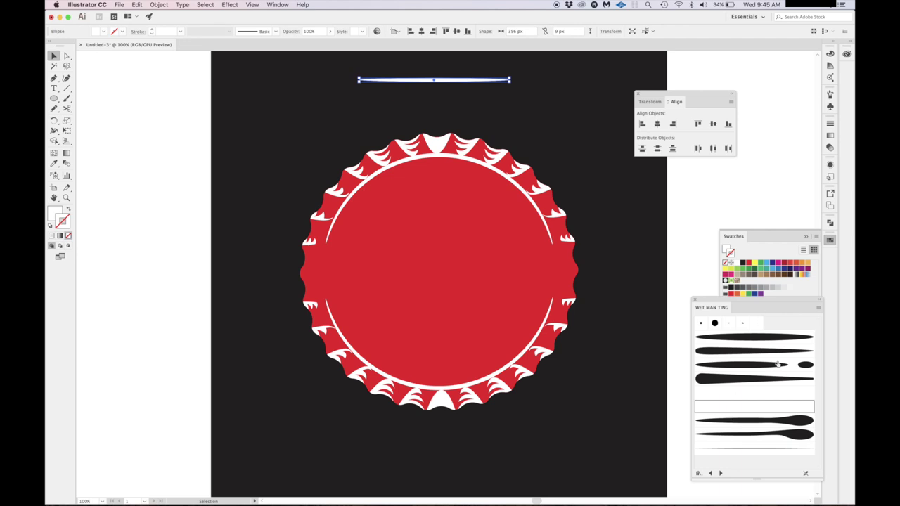
left_click(830, 93)
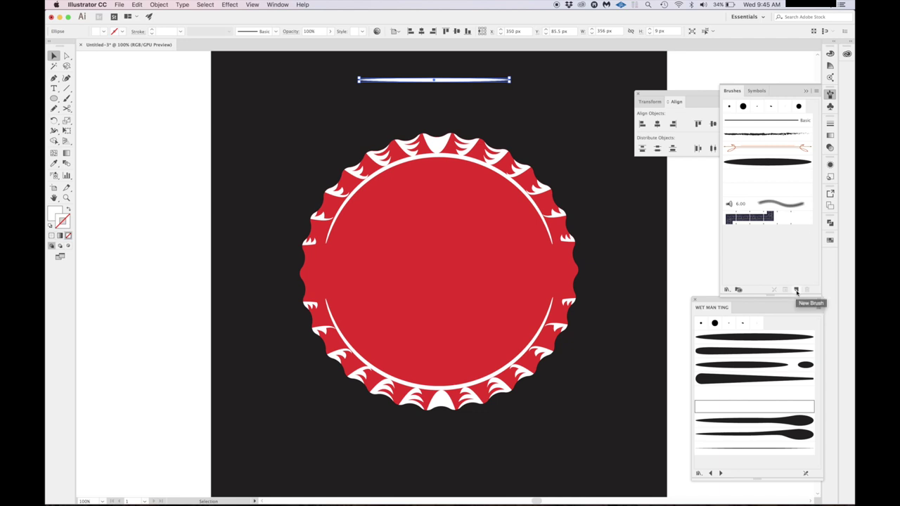
Save the thin white ellipse as a new art brush, Art Brush 1.
left_click(796, 291)
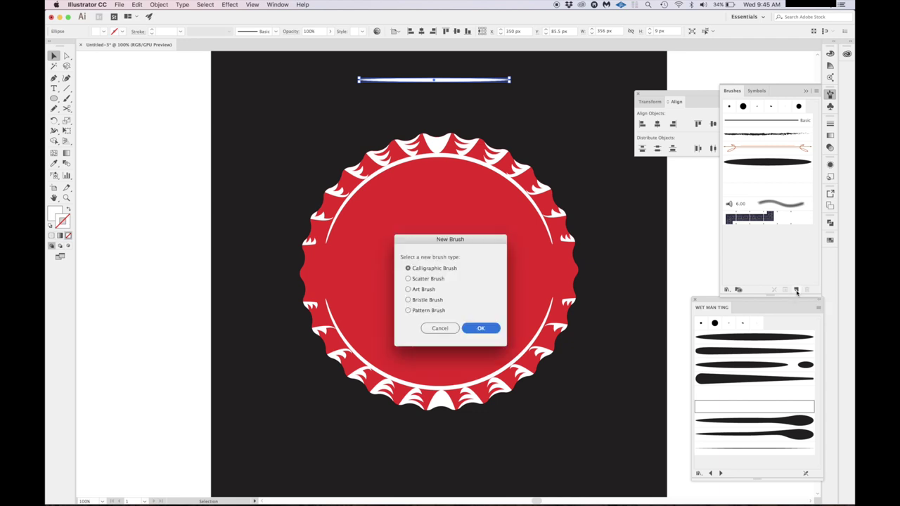
left_click(409, 290)
left_click(469, 328)
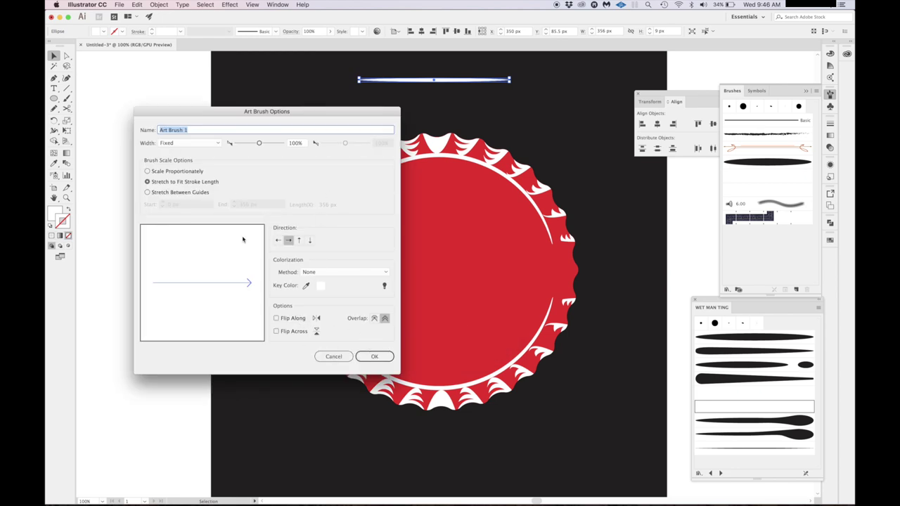
left_click(373, 357)
left_click(374, 357)
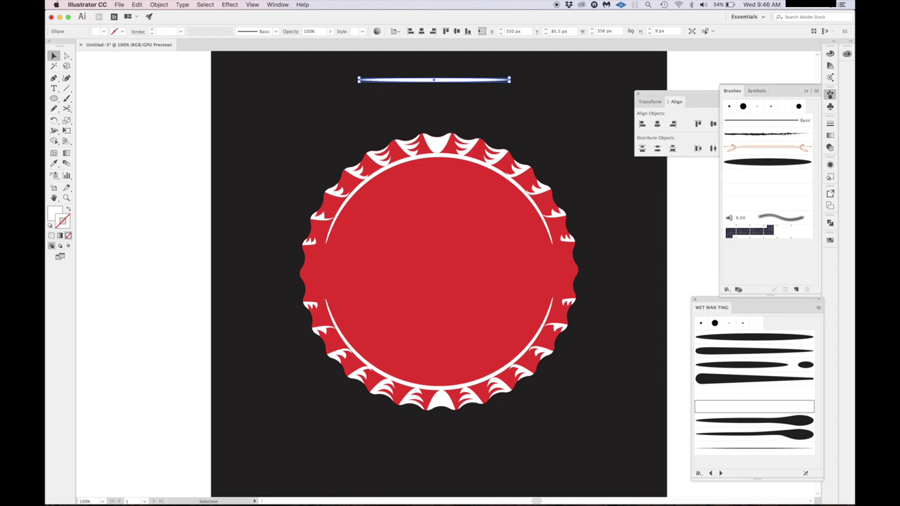
left_click(831, 239)
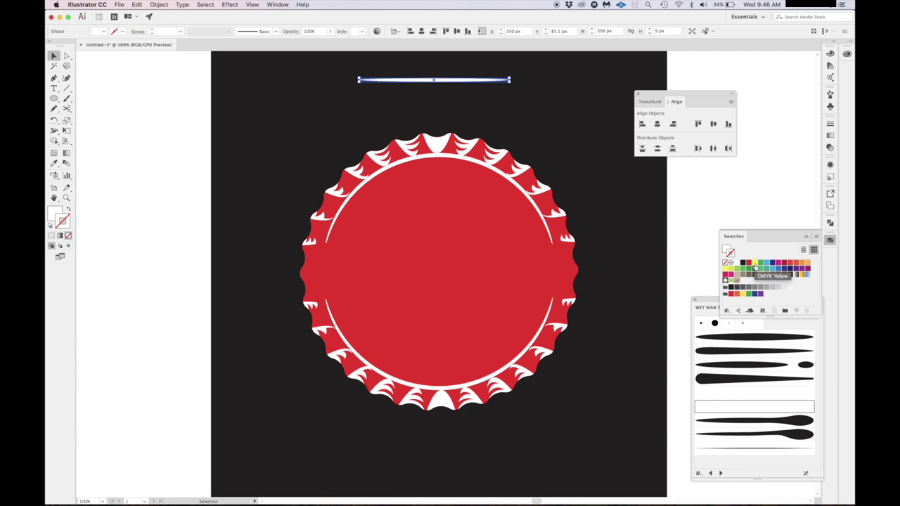
Change the thin ellipse's fill to yellow (#FFFF00) by setting B to 0.
left_click(55, 219)
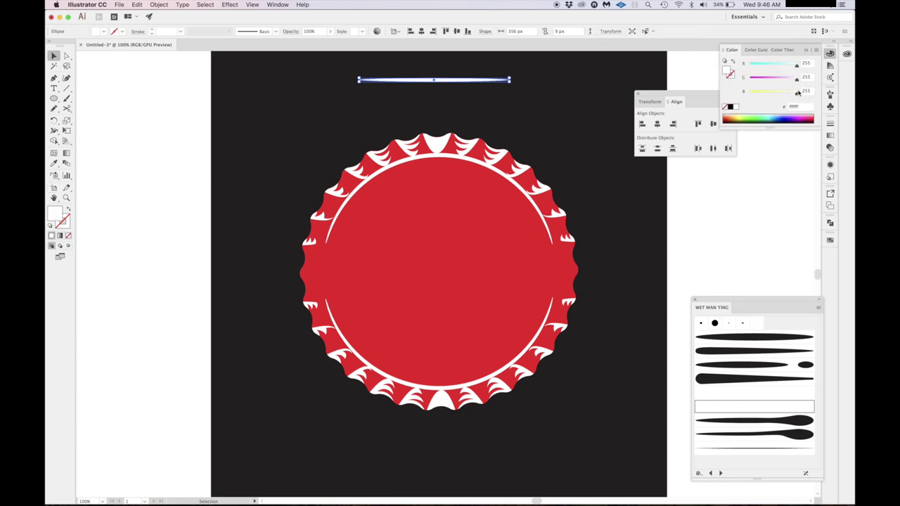
left_click_drag(799, 93, 736, 87)
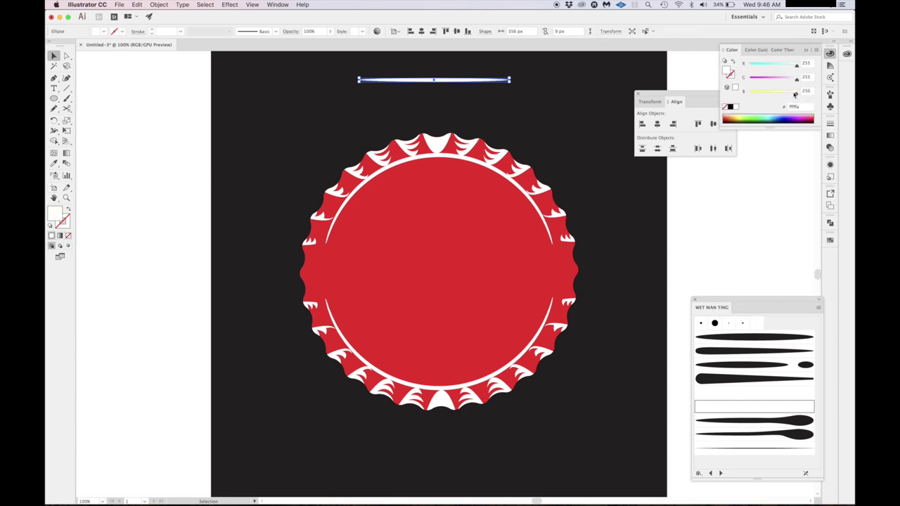
left_click(719, 207)
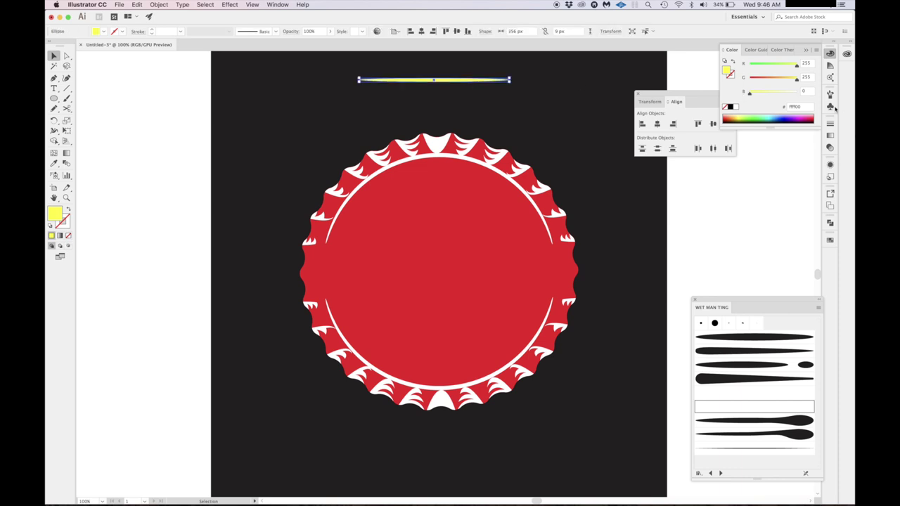
Start a new Art Brush from the yellow ellipse.
left_click(830, 93)
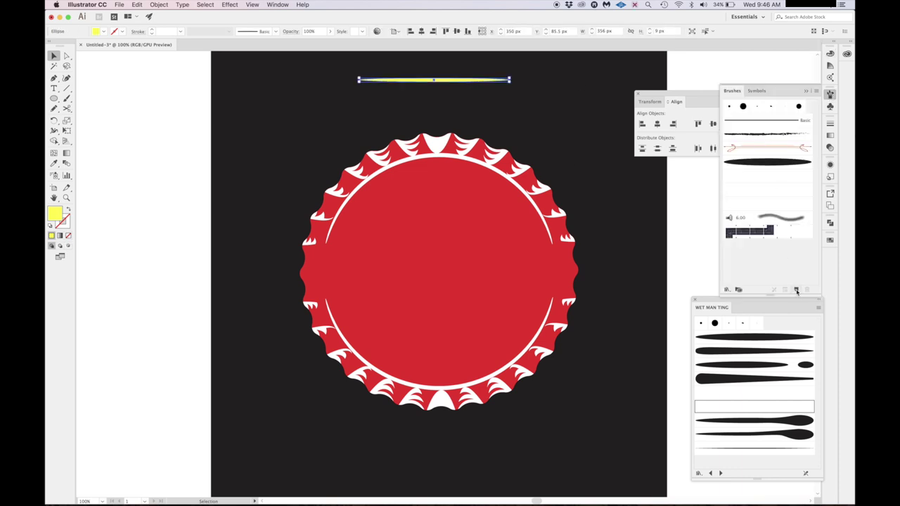
left_click(797, 290)
left_click(408, 289)
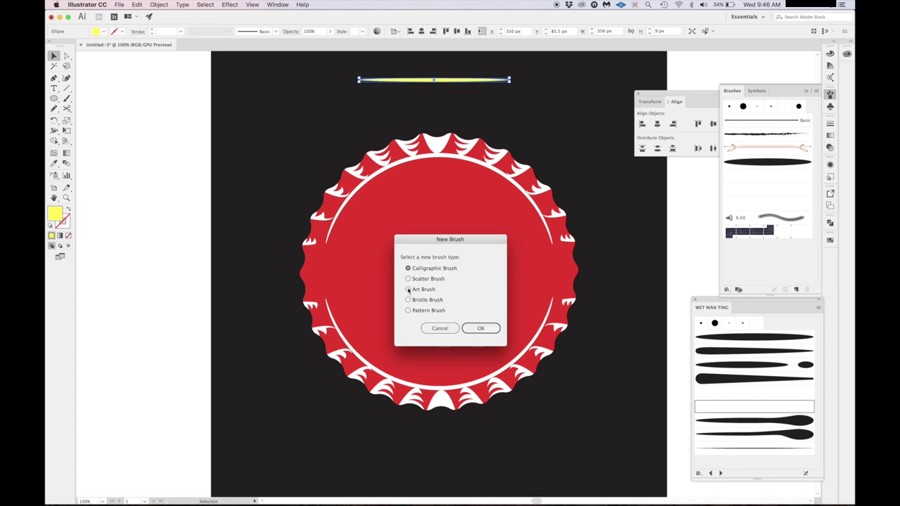
Confirm the Art Brush type and settings to add the yellow art brush.
left_click(468, 329)
left_click(369, 357)
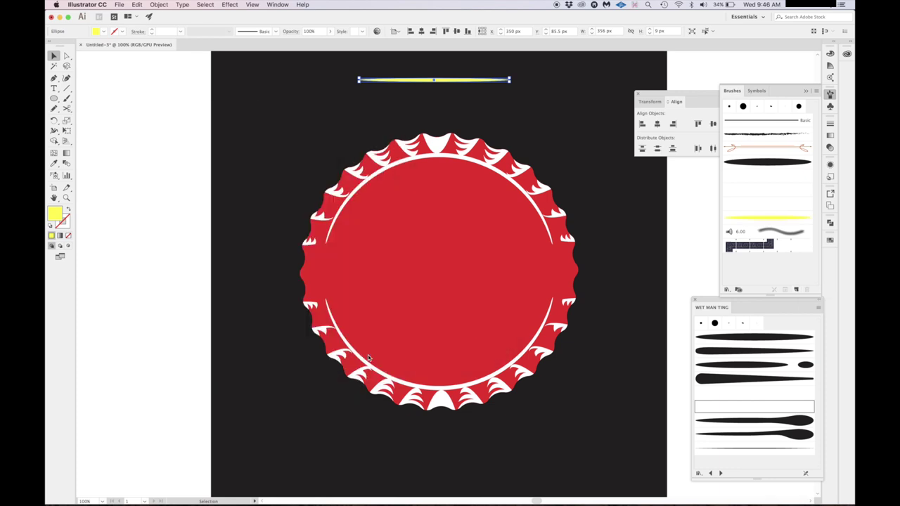
scroll(499, 197, "right", 5)
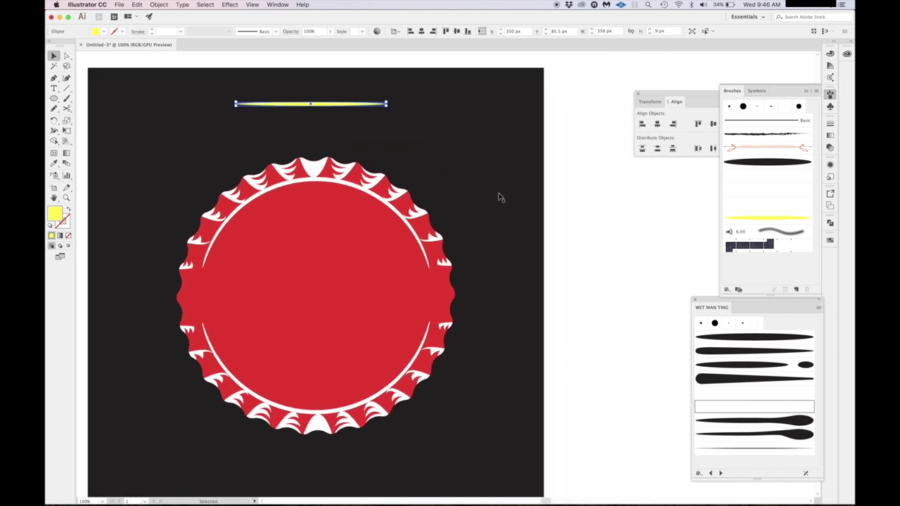
Paint several curved and wavy yellow brush strokes around the cap and a zigzag above it.
key("b")
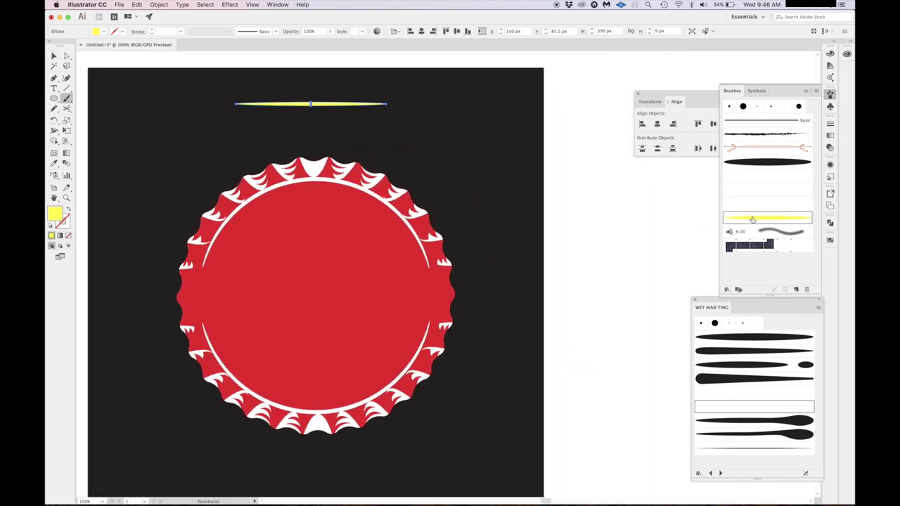
left_click_drag(405, 137, 487, 207)
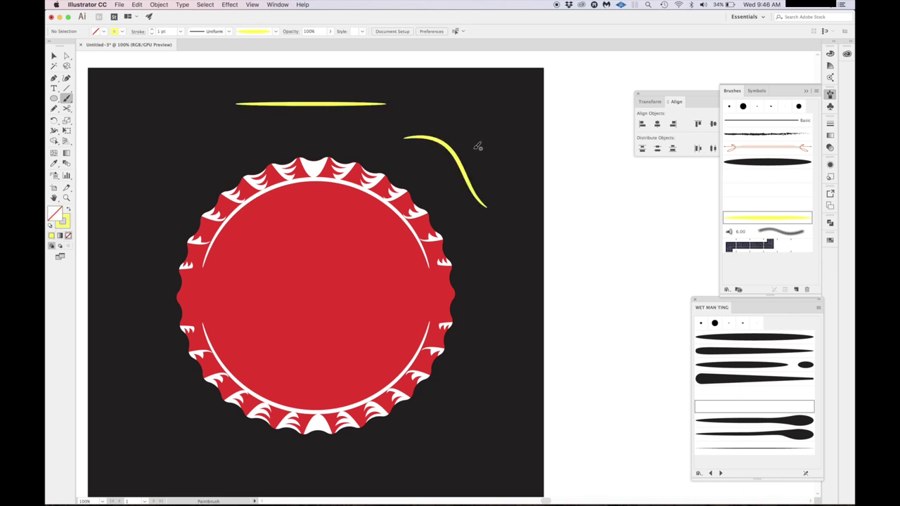
mouse_move(475, 146)
left_mouse_down()
mouse_move(507, 168)
mouse_move(503, 197)
left_mouse_up()
mouse_move(455, 222)
left_mouse_down()
mouse_move(488, 268)
mouse_move(488, 309)
left_mouse_up()
left_click_drag(501, 266, 528, 273)
left_click_drag(521, 331, 520, 329)
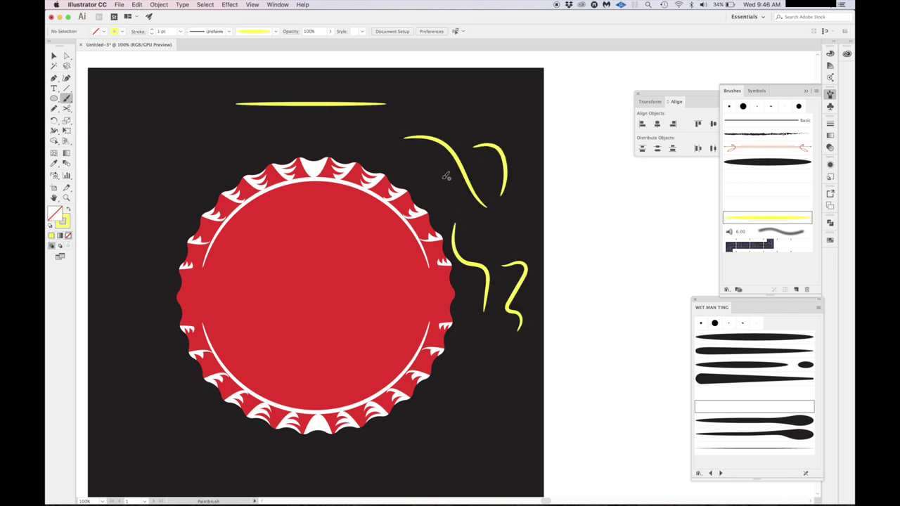
mouse_move(411, 107)
left_mouse_down()
mouse_move(468, 103)
mouse_move(509, 114)
left_mouse_up()
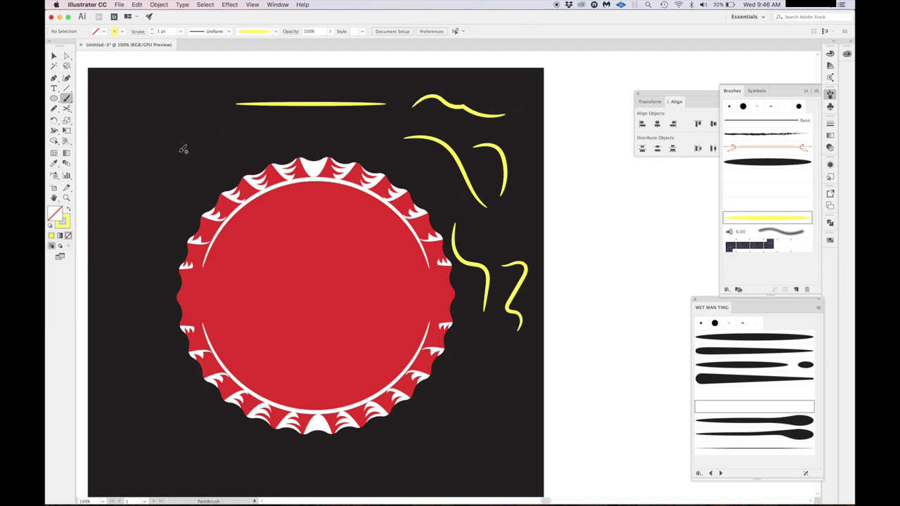
mouse_move(181, 150)
left_mouse_down()
mouse_move(204, 140)
mouse_move(355, 133)
left_mouse_up()
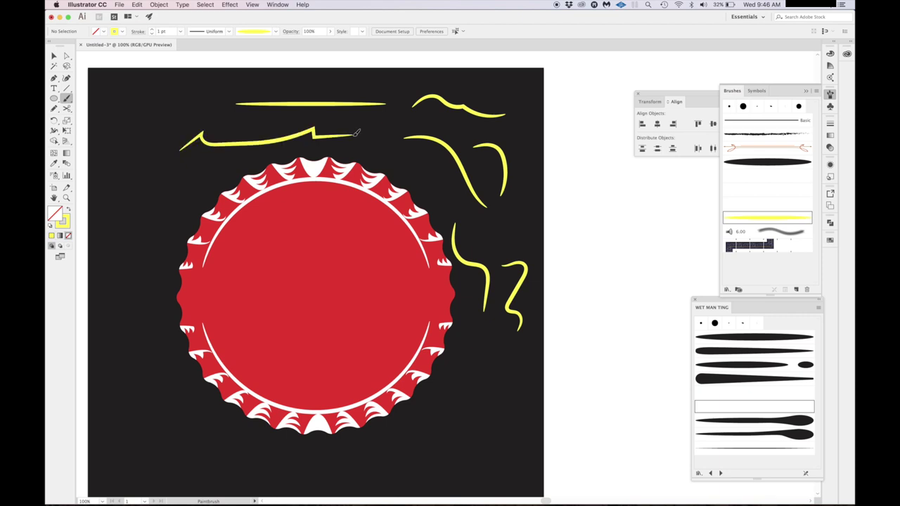
Draw a curved pen path above the cap and apply the yellow art brush to it.
key("p")
left_click(353, 120)
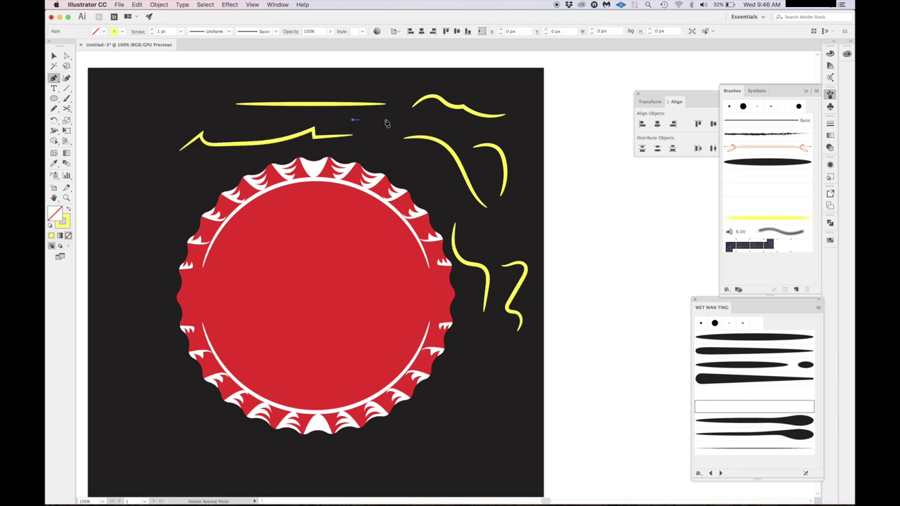
left_click_drag(495, 133, 563, 200)
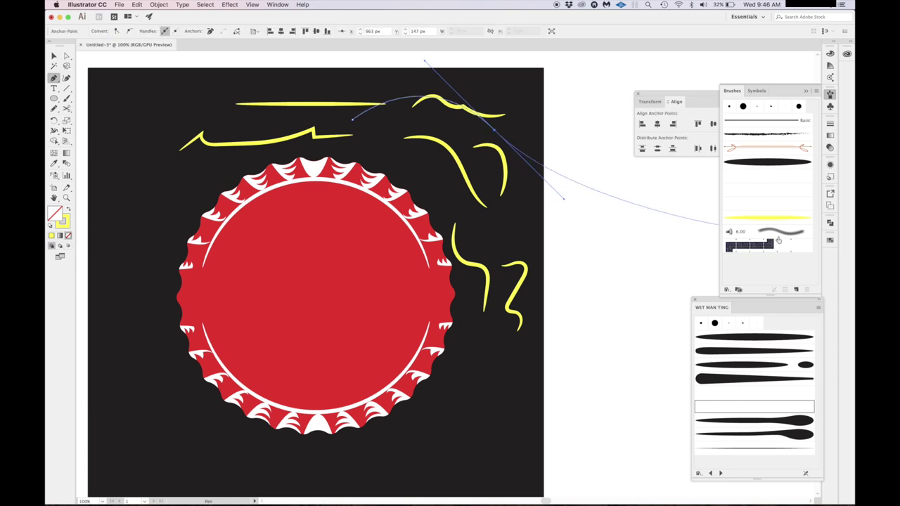
left_click(763, 221)
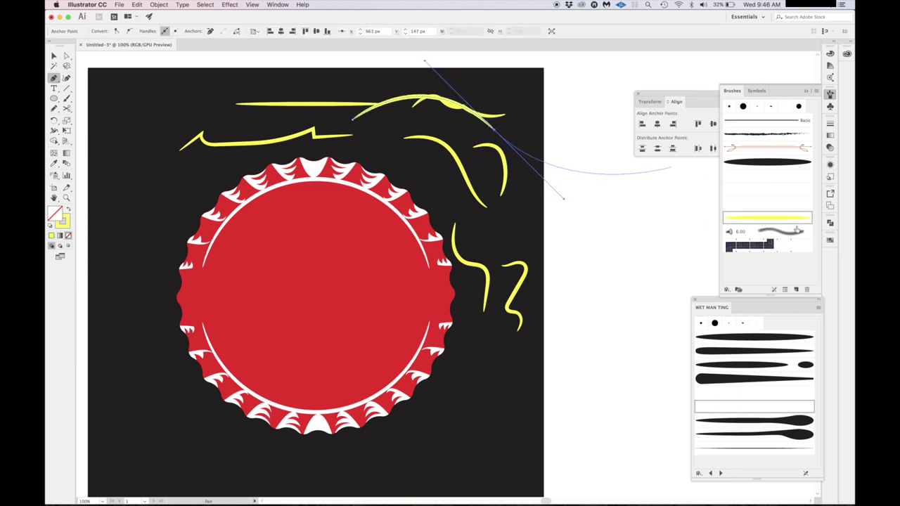
key("v")
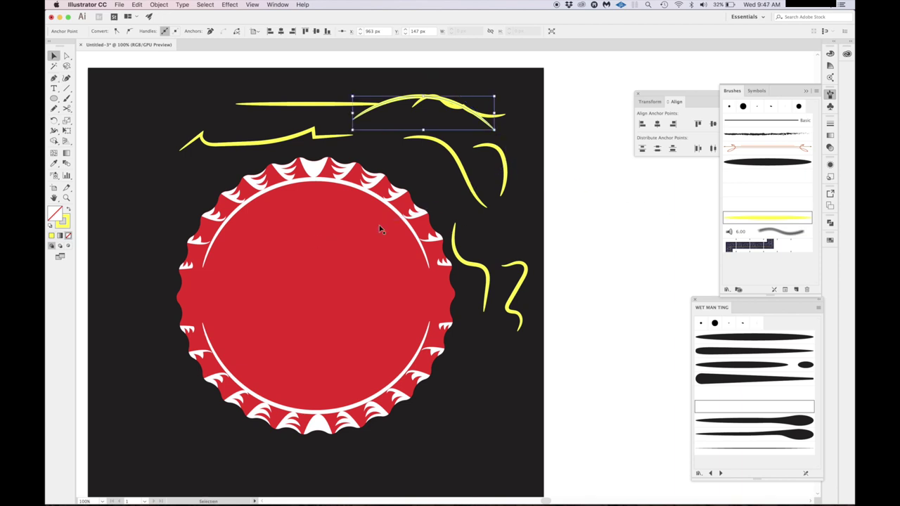
key("l")
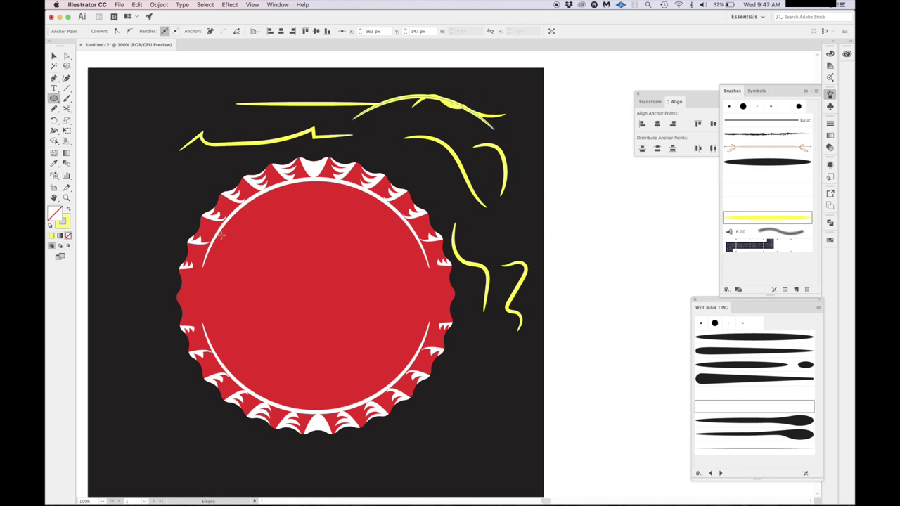
Draw a small circle left of the cap and add anchor points on its edges.
scroll(178, 210, "left", 5)
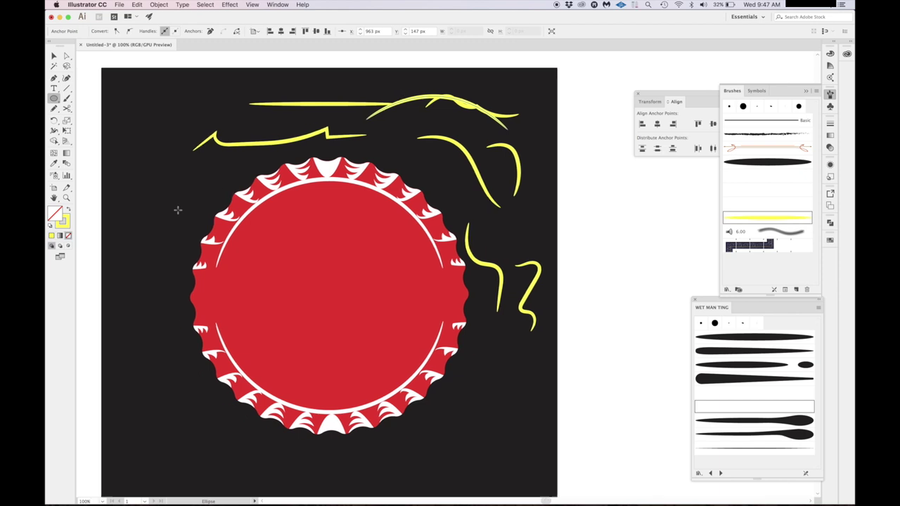
left_click_drag(205, 167, 264, 224)
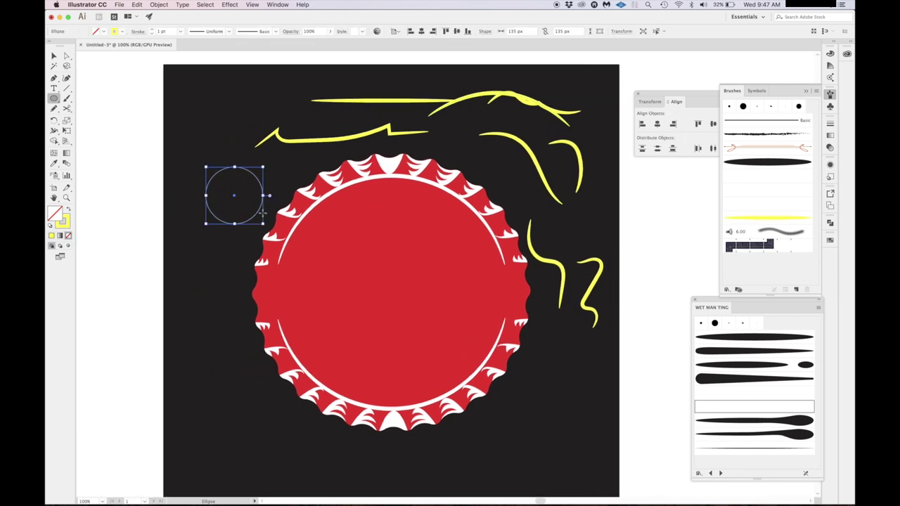
key("p")
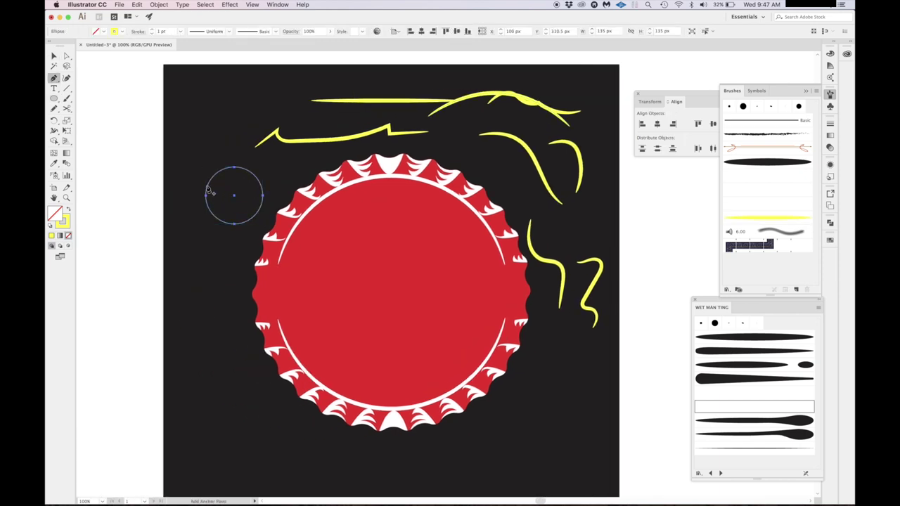
left_click(208, 181)
left_click(263, 189)
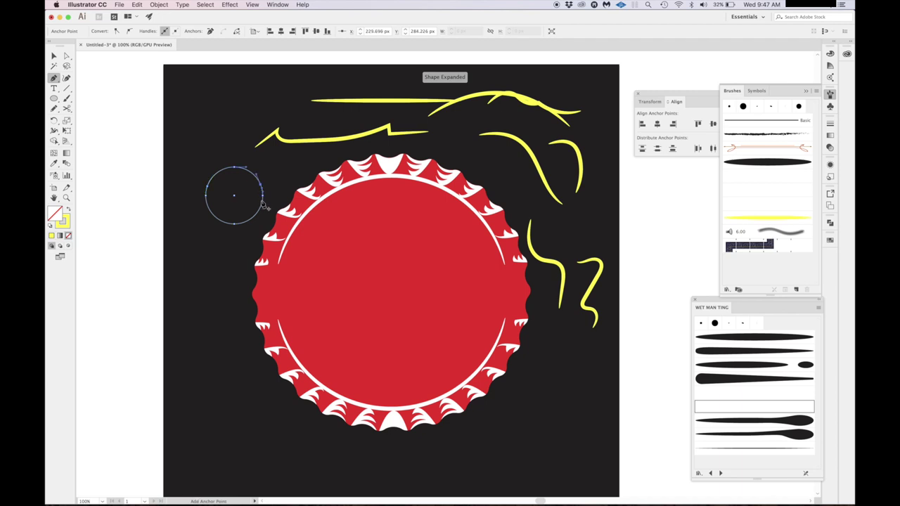
left_click(262, 202)
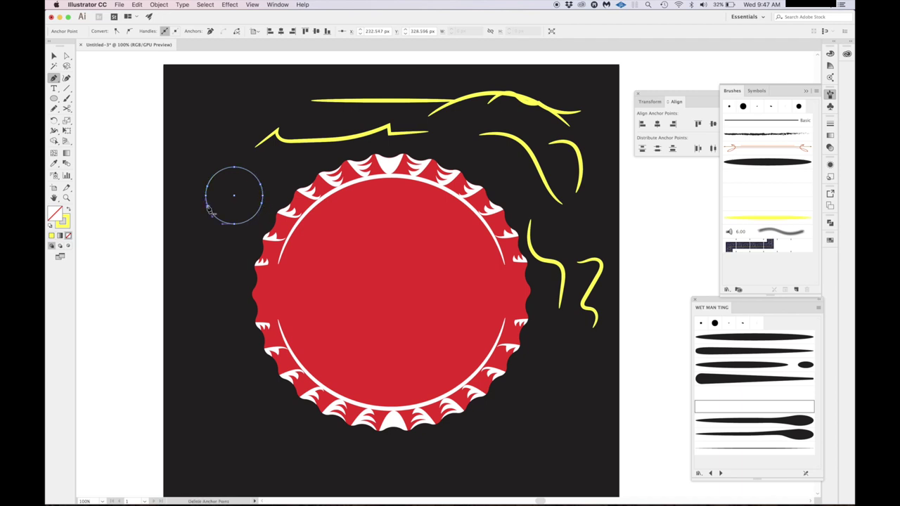
key("a")
key("super+equal")
key("super+equal")
key("super+equal")
key("super+equal")
key("super+equal")
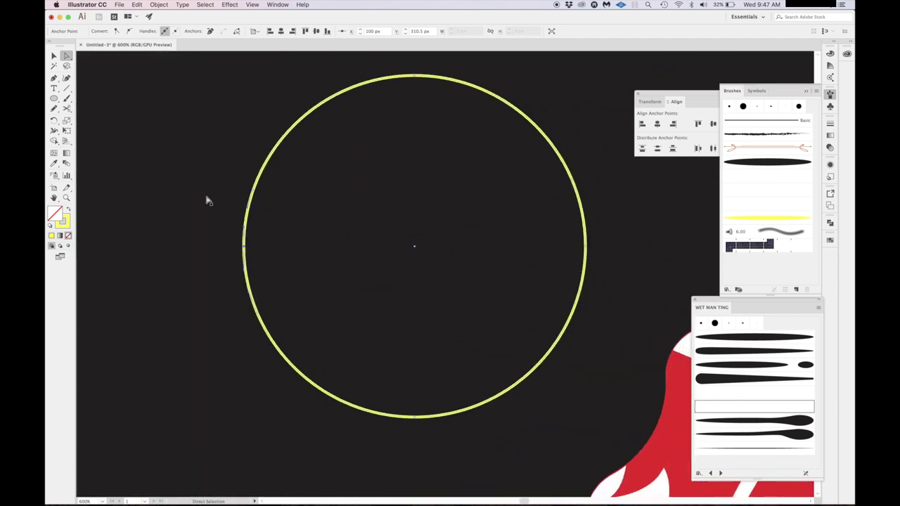
Delete the circle's left and right anchors, splitting it into upper and lower arcs.
left_click(244, 248)
key("Delete")
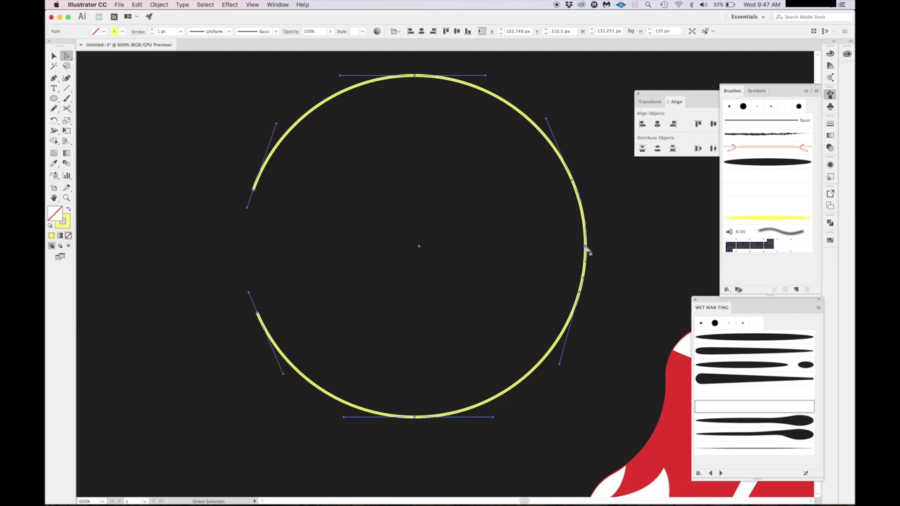
left_click(586, 250)
key("Delete")
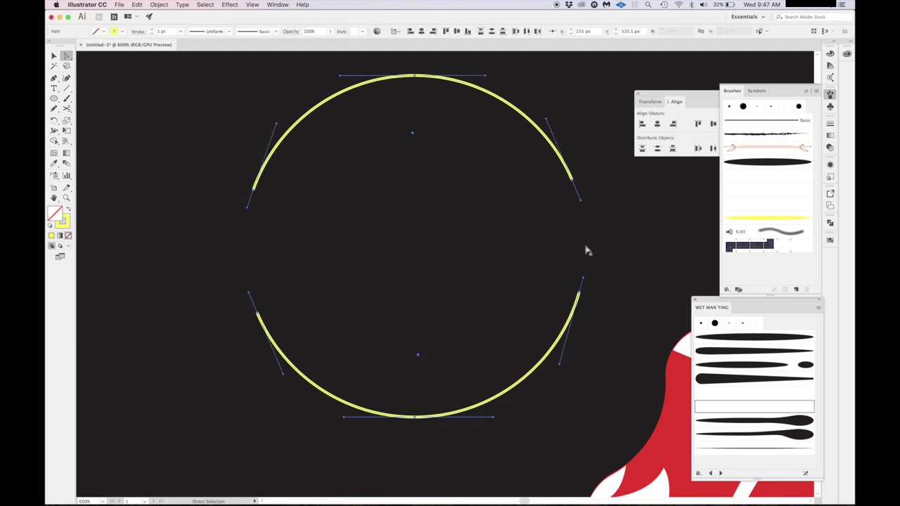
Apply the yellow tapered Art Brush 3 to both arcs.
key("v")
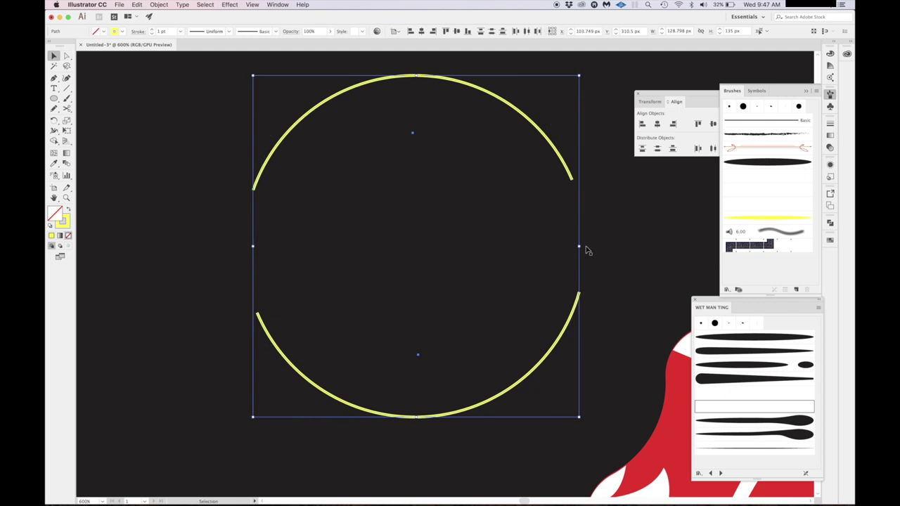
left_click(765, 213)
key("super+minus")
key("super+minus")
key("super+minus")
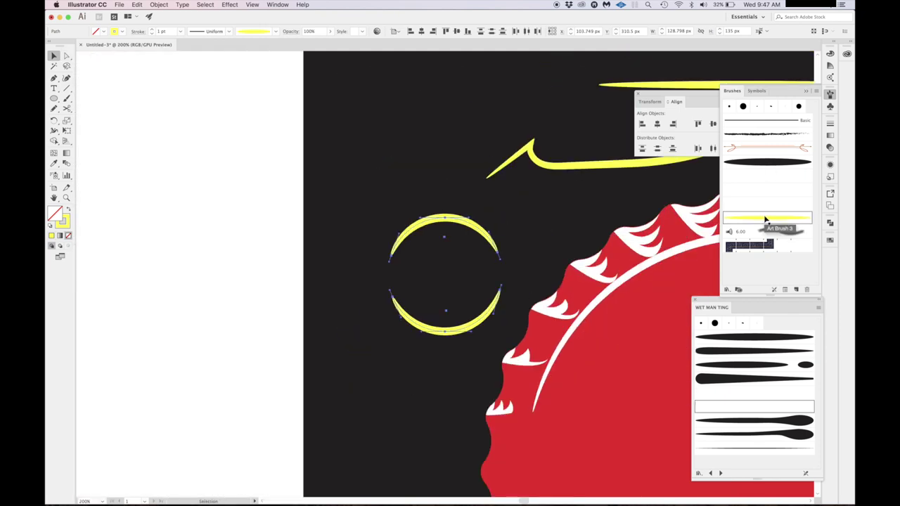
left_click(232, 292)
scroll(233, 288, "right", 3)
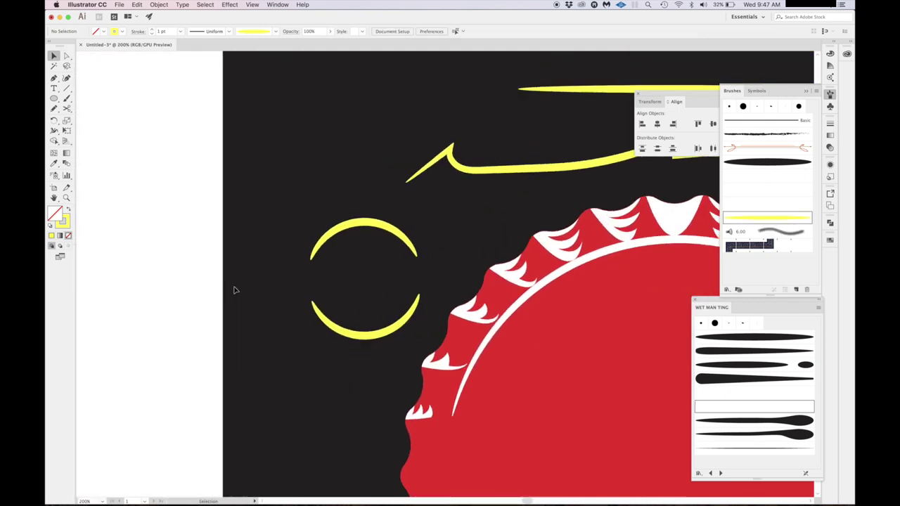
Delete the upper and lower yellow test arcs.
scroll(236, 289, "right", 3)
scroll(236, 290, "down", 2)
left_click(298, 189)
key("Delete")
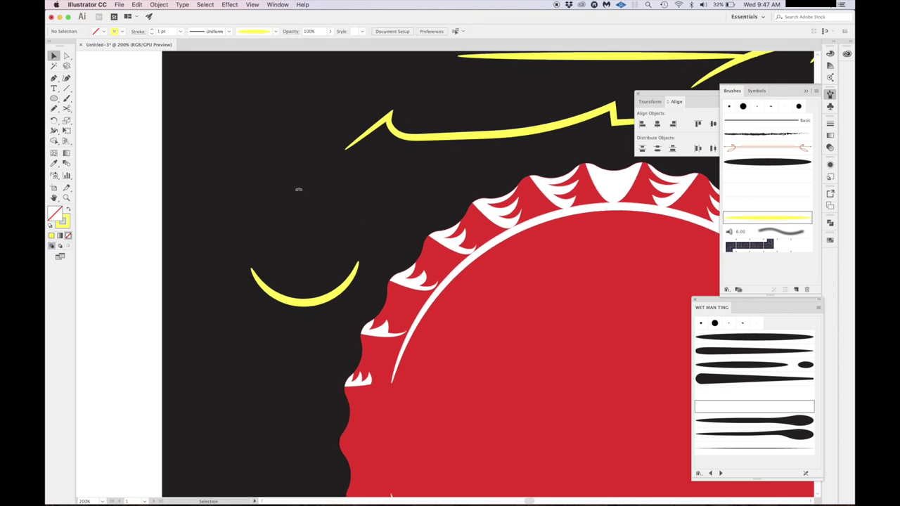
left_click(320, 303)
key("Delete")
Check the upper and lower white arcs, then zoom out to the whole artboard.
scroll(320, 306, "right", 3)
scroll(320, 306, "up", 1)
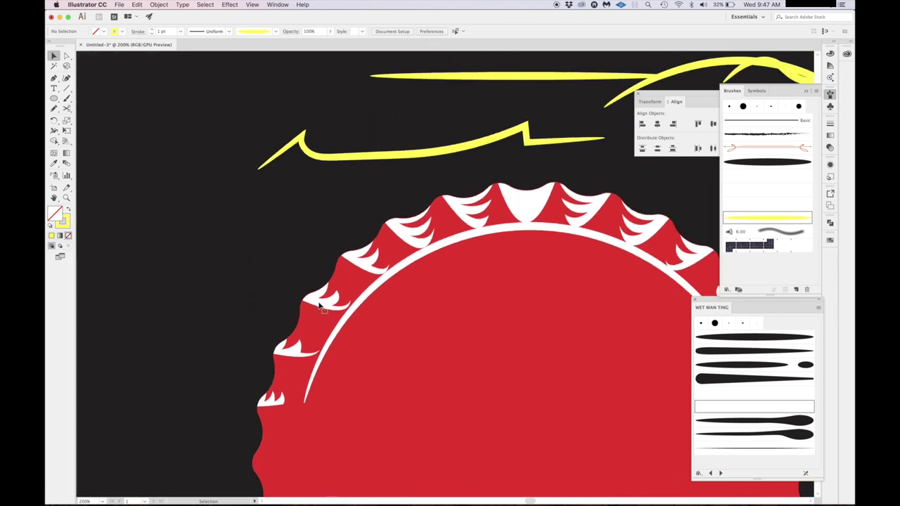
scroll(320, 306, "right", 3)
scroll(320, 306, "up", 1)
left_click(458, 245)
scroll(458, 251, "down", 10)
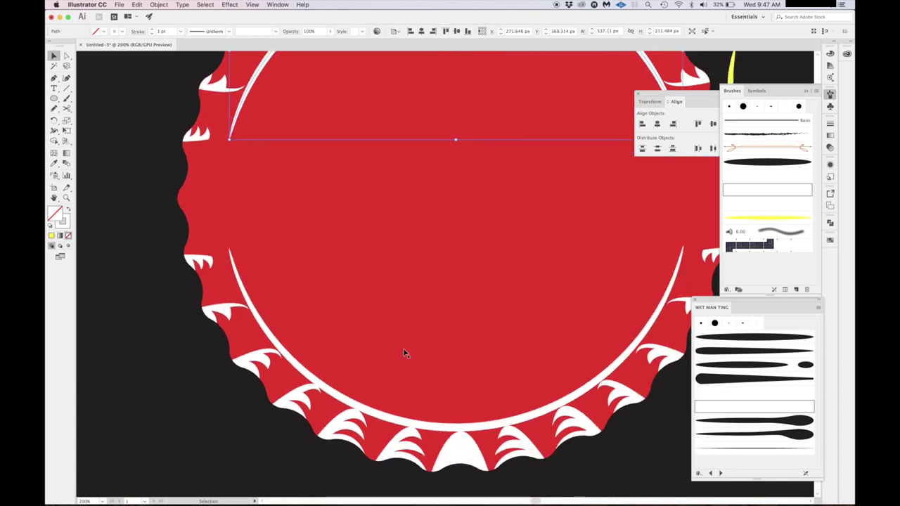
left_click(365, 414)
key("a")
key("super+minus")
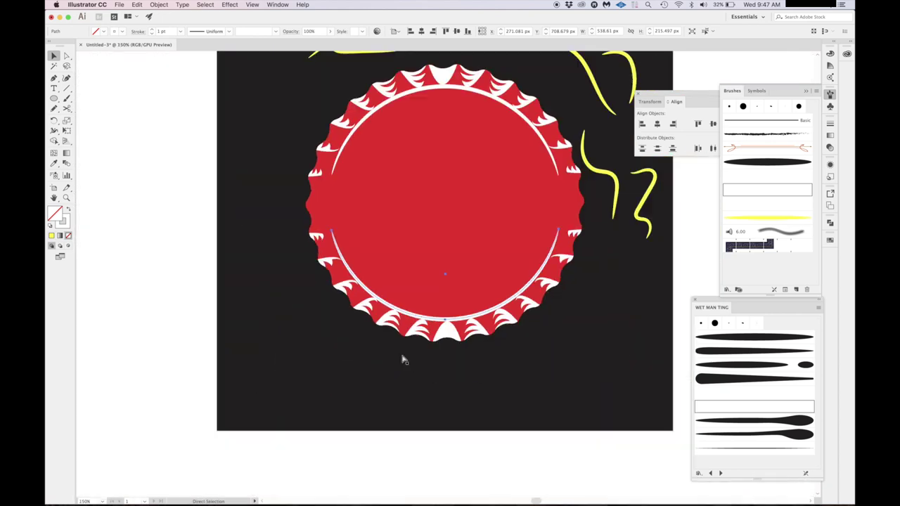
key("v")
key("super+minus")
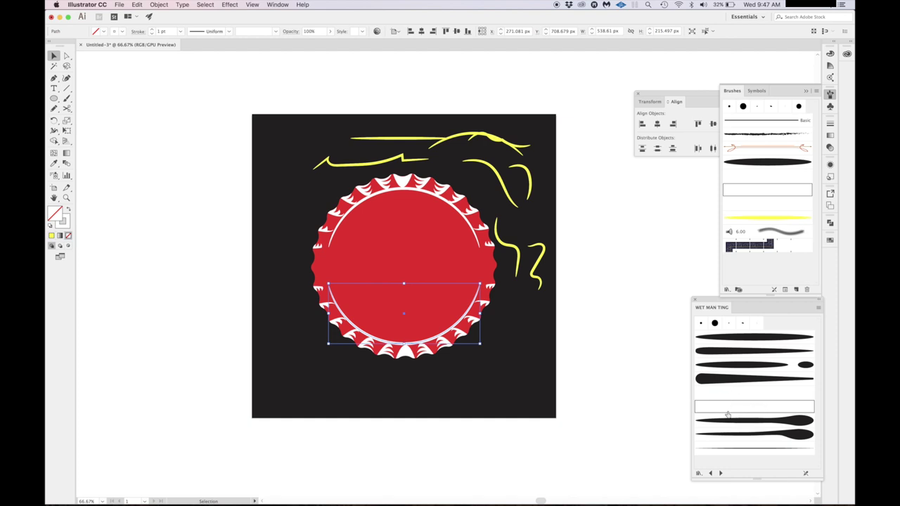
Delete all the yellow scribbled strokes above and to the right of the cap.
left_click(487, 139)
key("Delete")
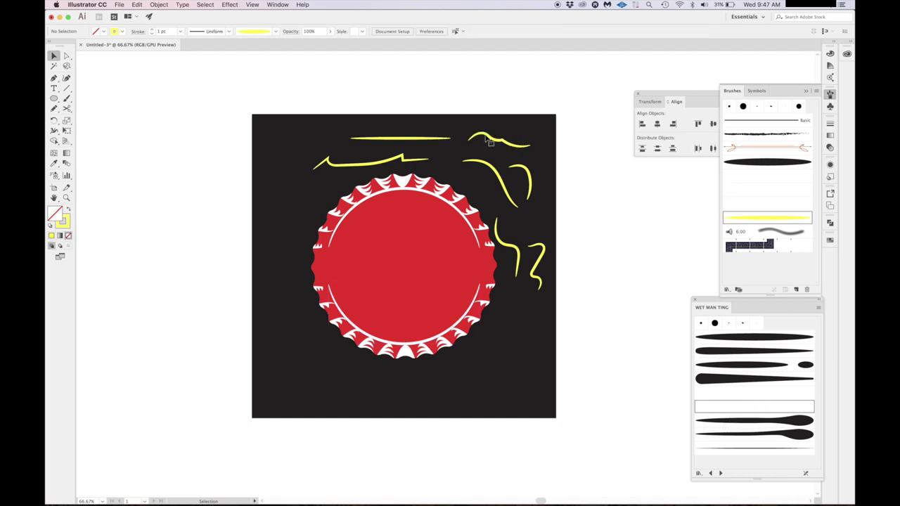
mouse_move(307, 90)
left_mouse_down()
mouse_move(471, 152)
mouse_move(539, 162)
left_mouse_up()
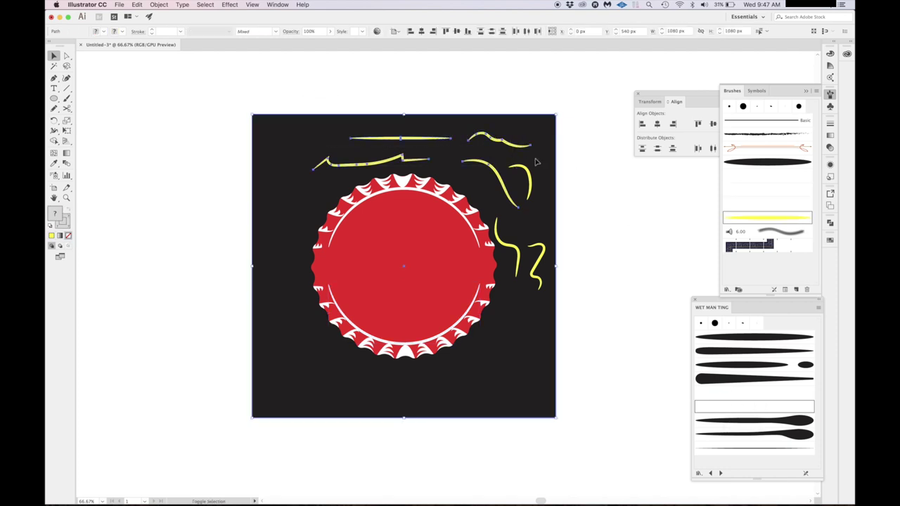
key("Delete")
mouse_move(615, 142)
left_mouse_down()
mouse_move(528, 221)
mouse_move(519, 291)
left_mouse_up()
key("Delete")
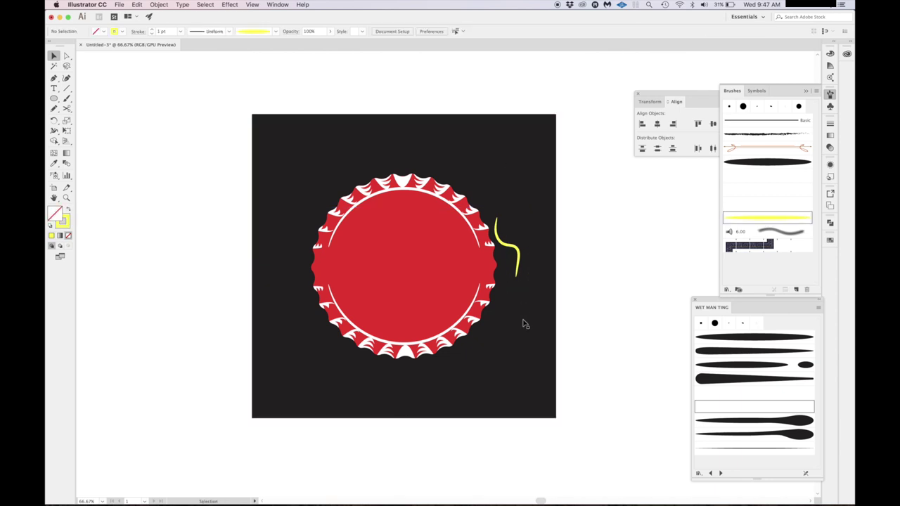
left_click(519, 278)
key("Delete")
Select both white inner arcs and slightly resize them.
key("super+equal")
key("super+equal")
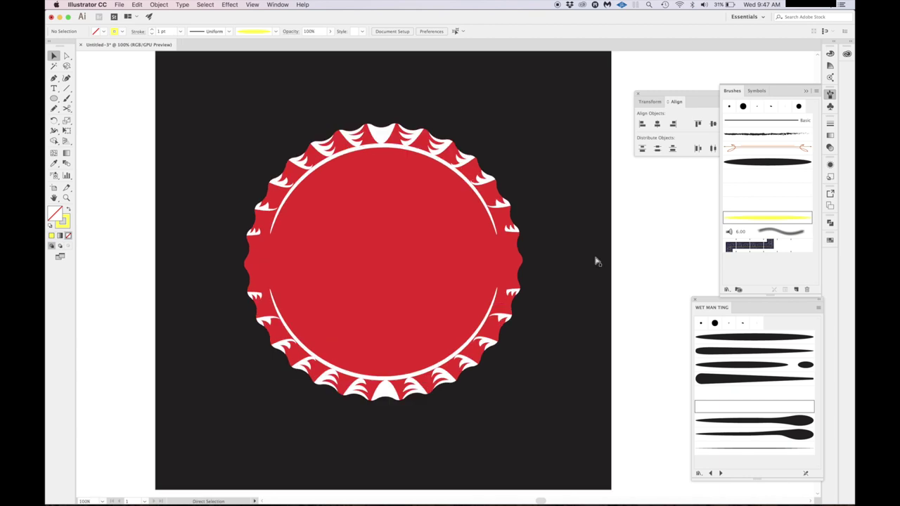
scroll(595, 262, "up", 3)
scroll(595, 261, "right", 3)
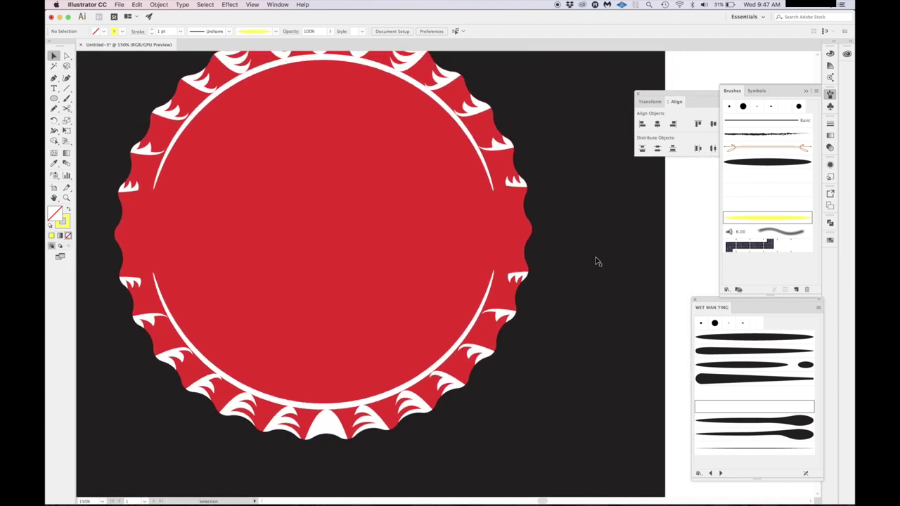
left_click(456, 140)
left_click(411, 410, "shift")
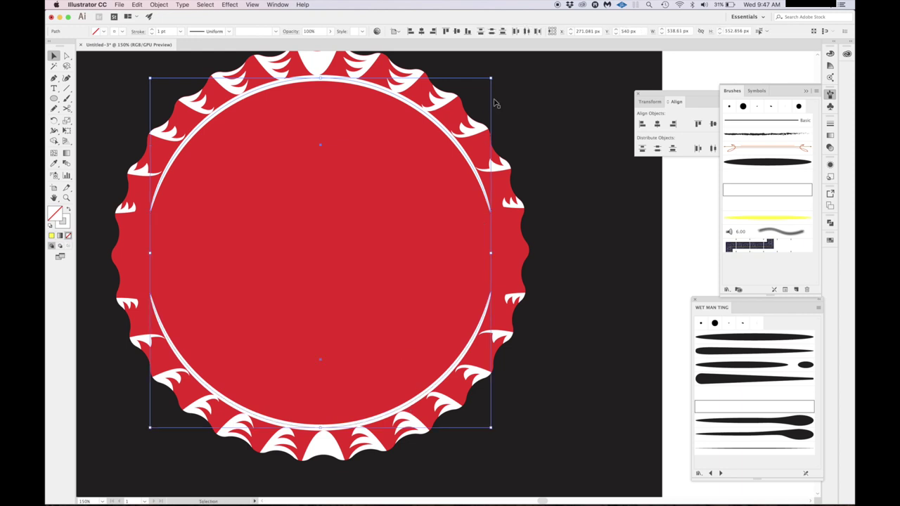
left_click_drag(494, 77, 492, 76)
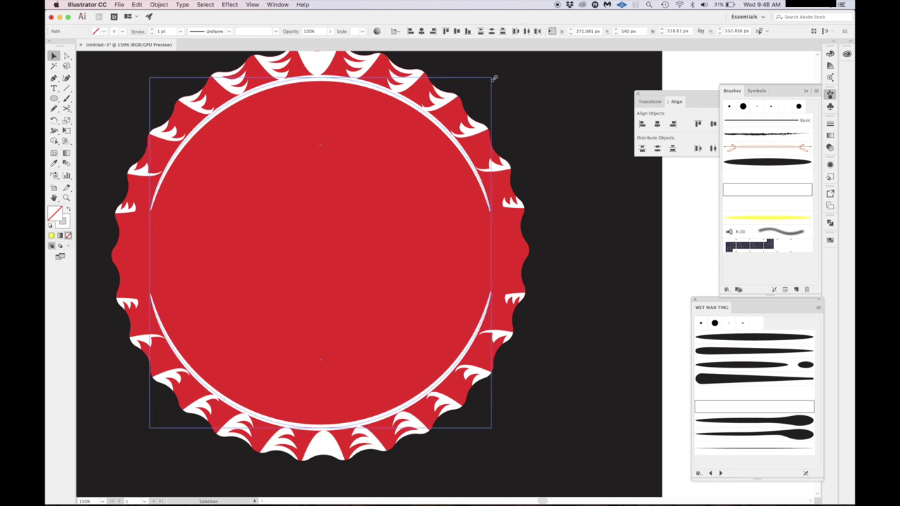
key("super+1")
key("super+minus")
key("super+minus")
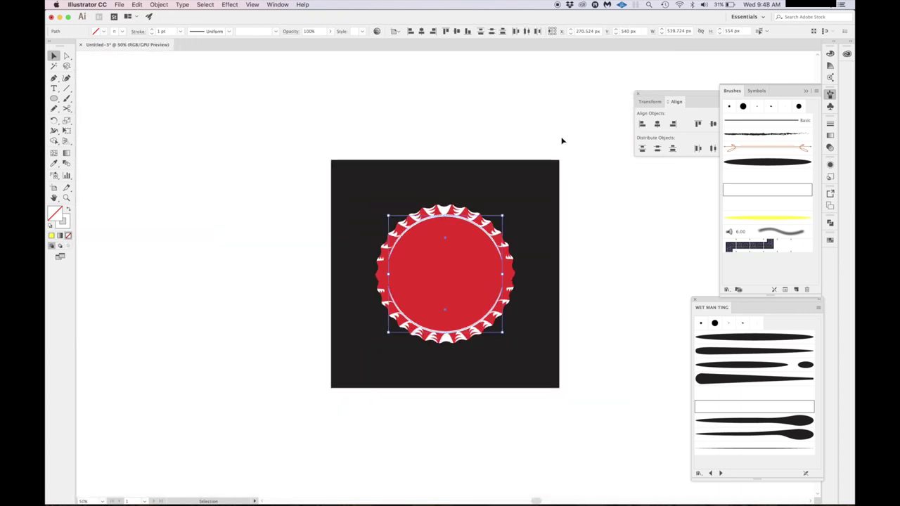
left_click(617, 185)
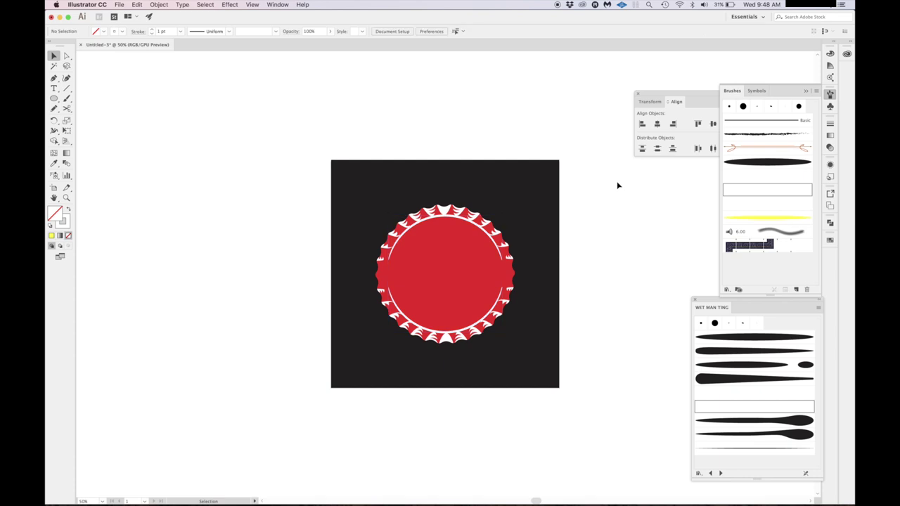
Select the lower and upper white arcs and apply Object > Expand Appearance.
key("super+plus")
key("super+plus")
key("super+plus")
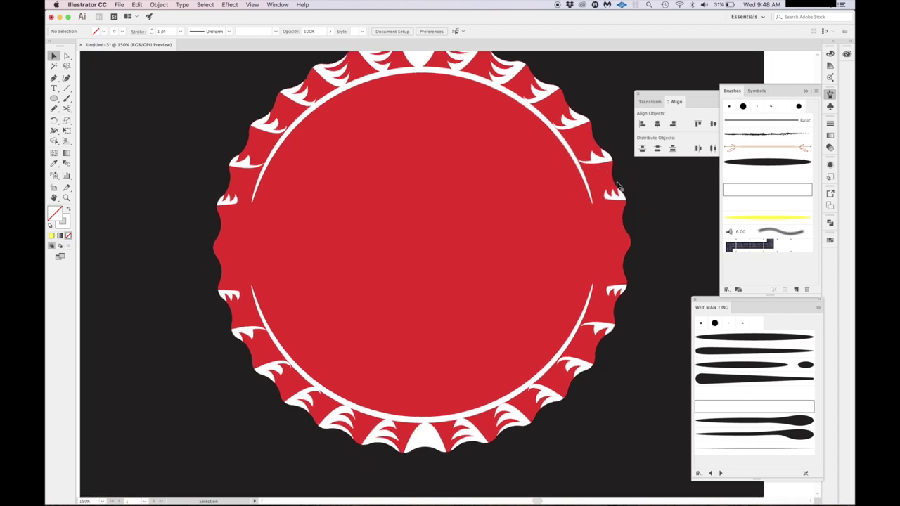
left_click(571, 350)
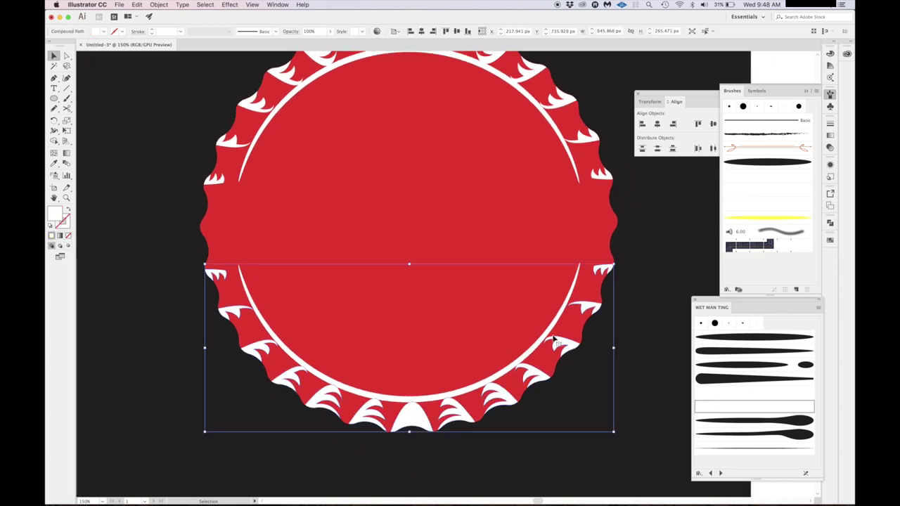
left_click(553, 328, "shift")
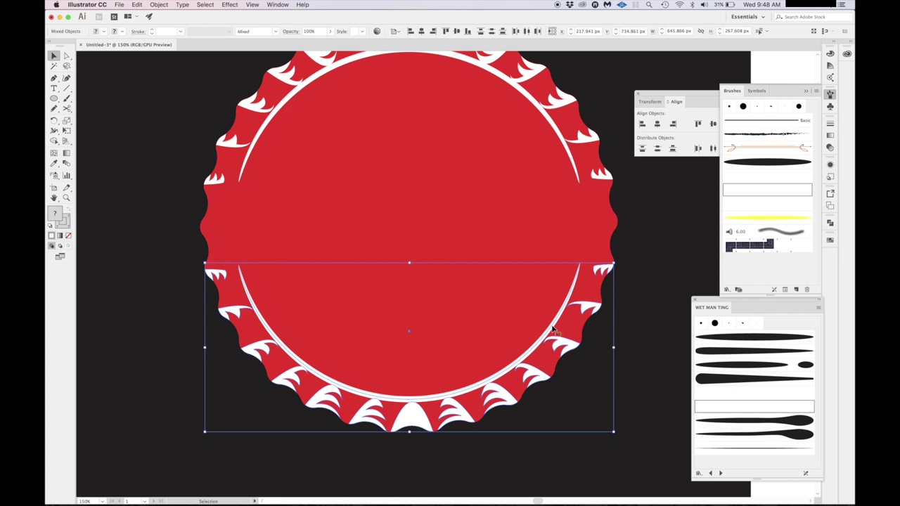
key("super+1")
left_click(687, 262)
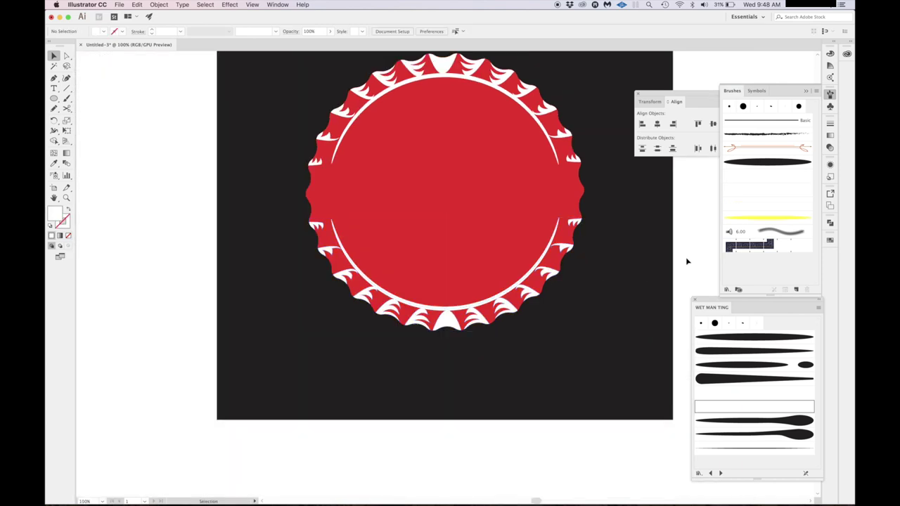
left_click(541, 268)
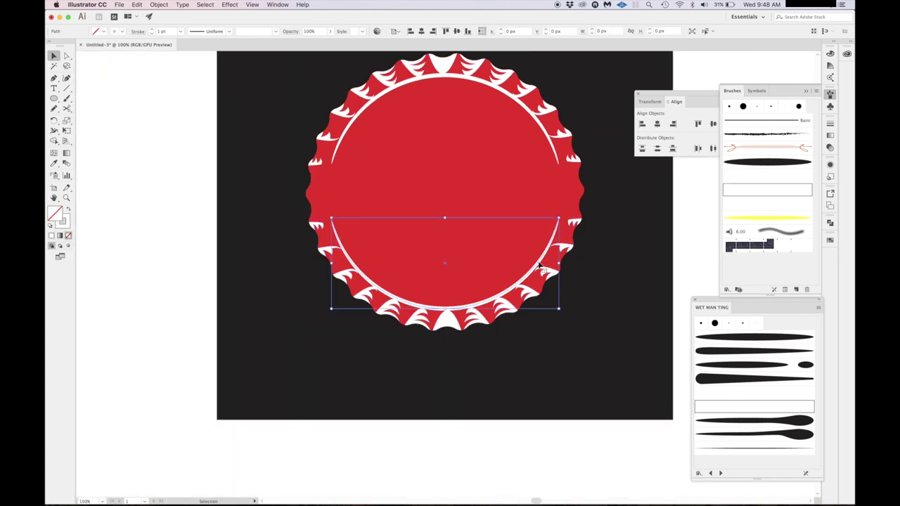
left_click(524, 110, "shift")
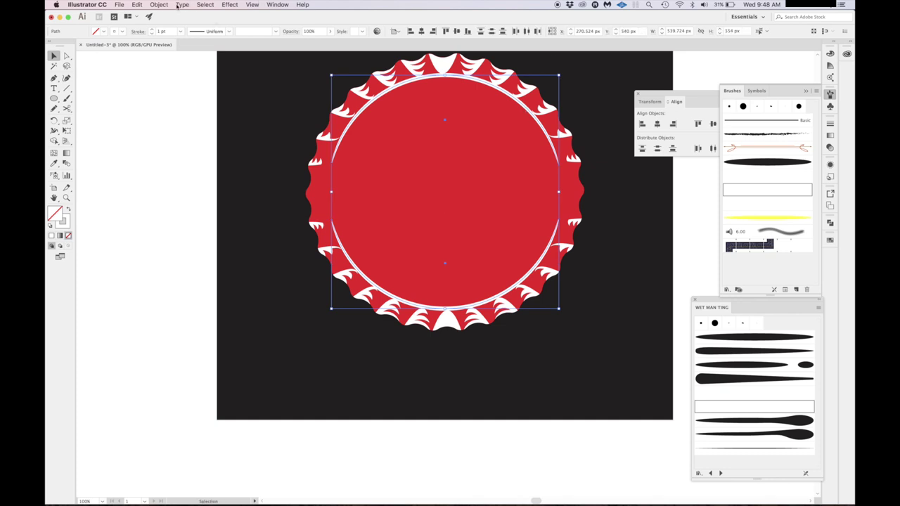
left_click(165, 6)
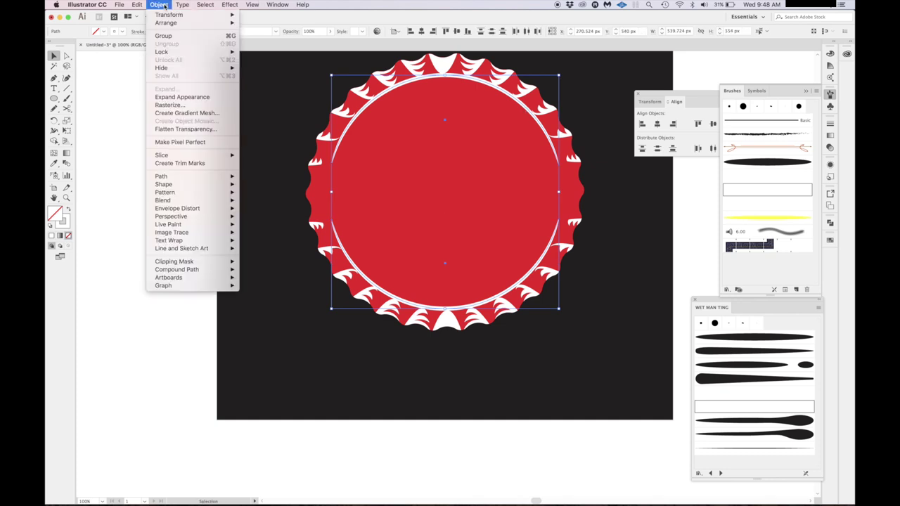
left_click(180, 98)
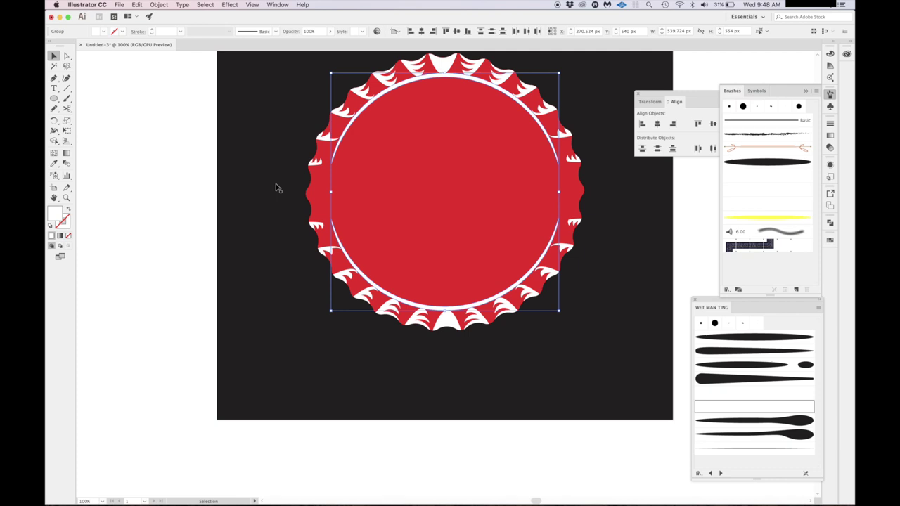
left_click(175, 229)
Select the lower white arc group with the scalloped lower half and fill them red.
left_click(380, 293)
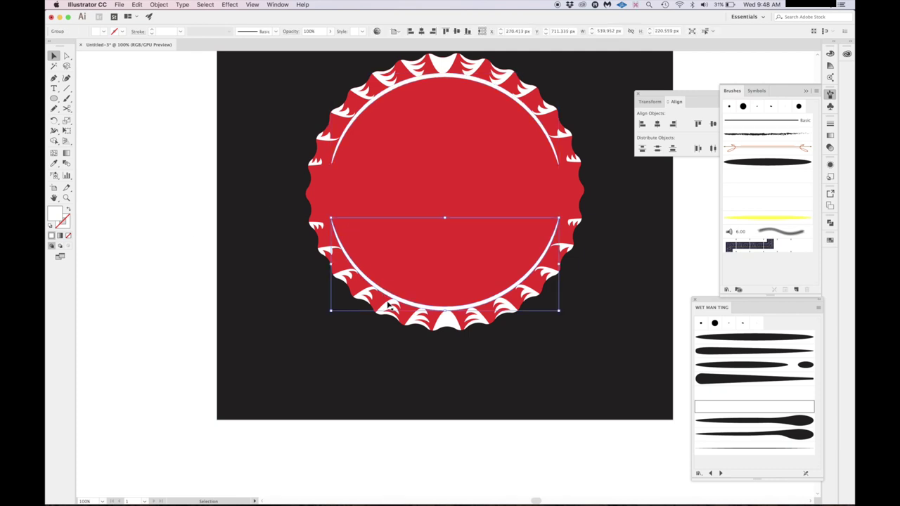
left_click(390, 314, "shift")
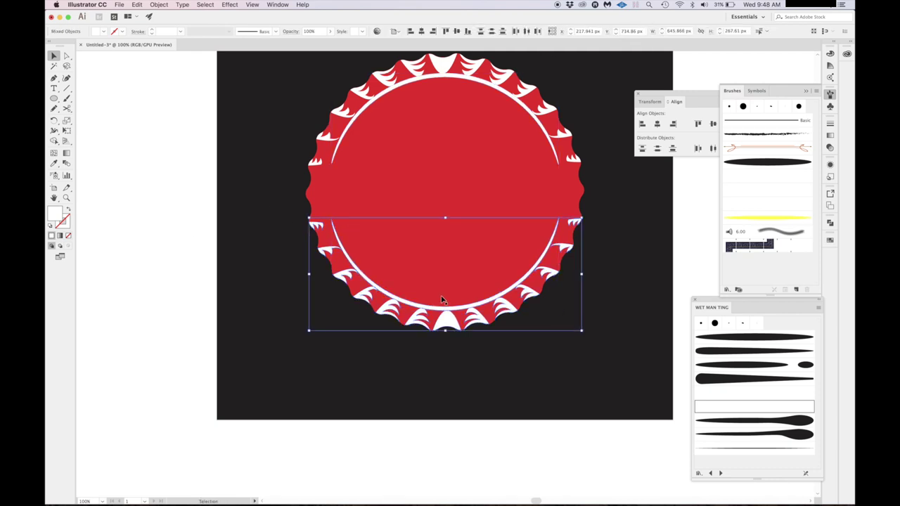
left_click(192, 311)
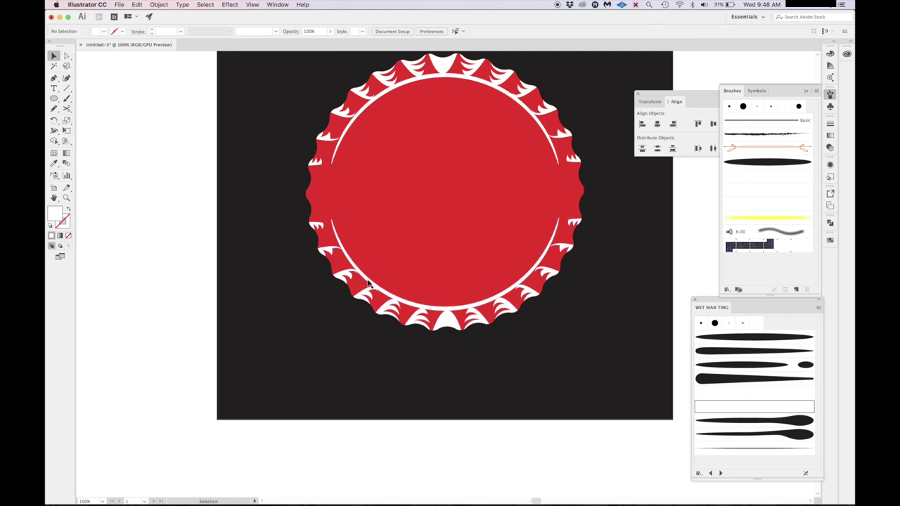
left_click(367, 291)
left_click(370, 297, "shift")
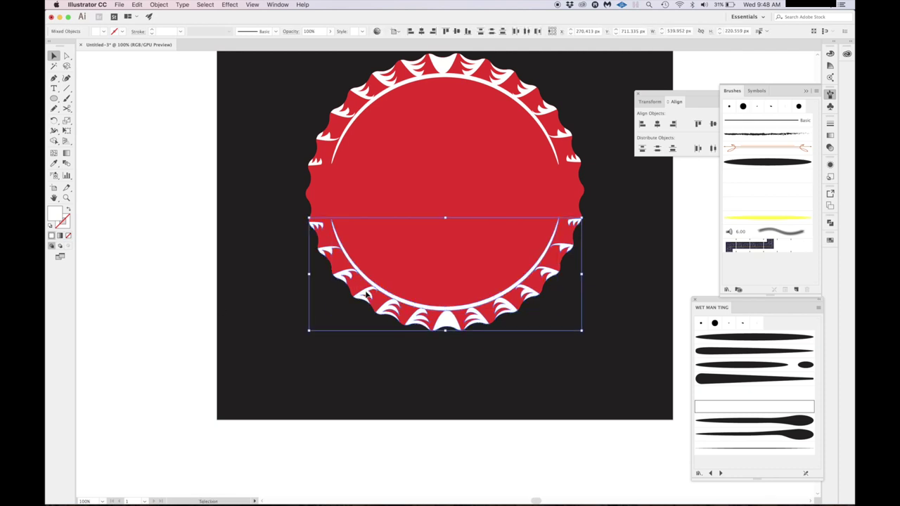
left_click(830, 241)
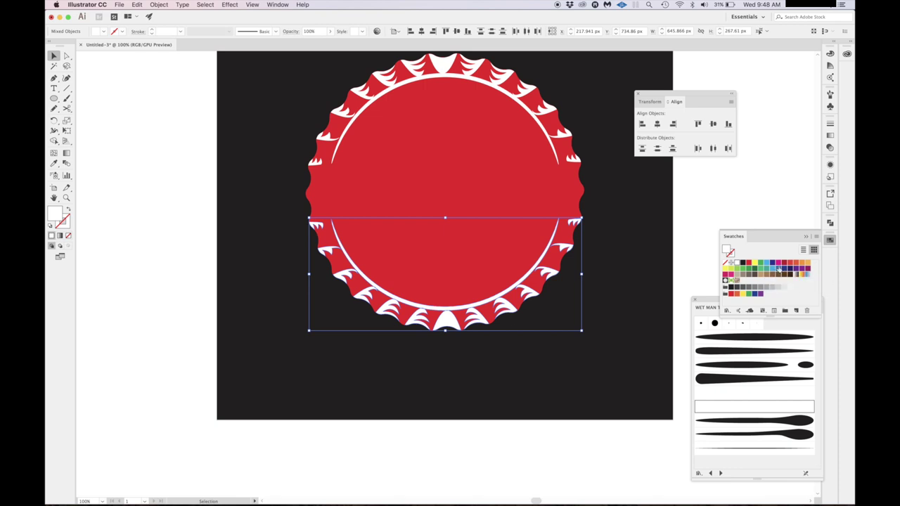
left_click(750, 264)
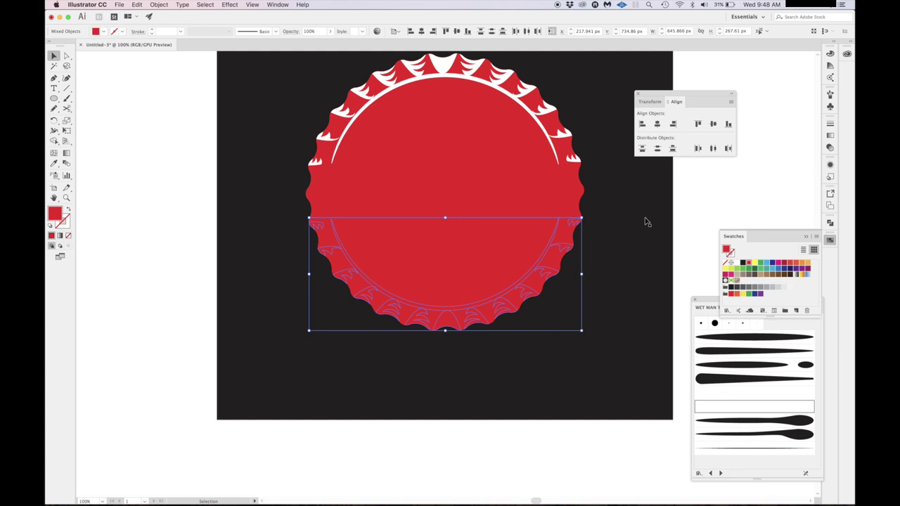
left_click(697, 175)
Eyedrop the dark background colour onto the big cap circle.
left_click(532, 187)
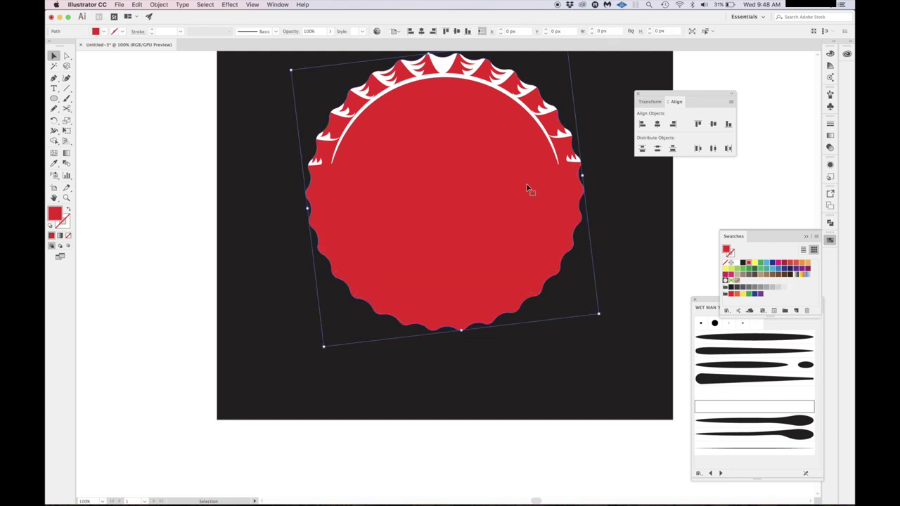
key("i")
left_click(598, 185)
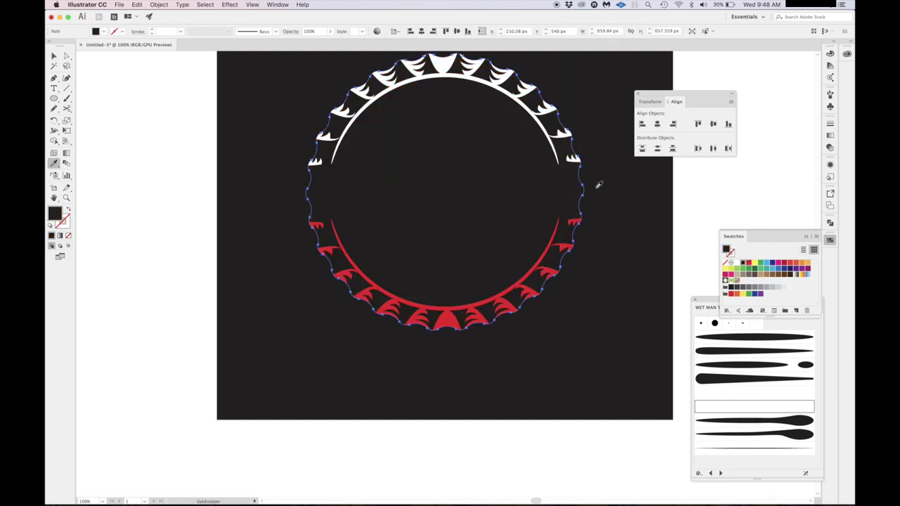
key("super+minus")
key("v")
left_click(621, 202)
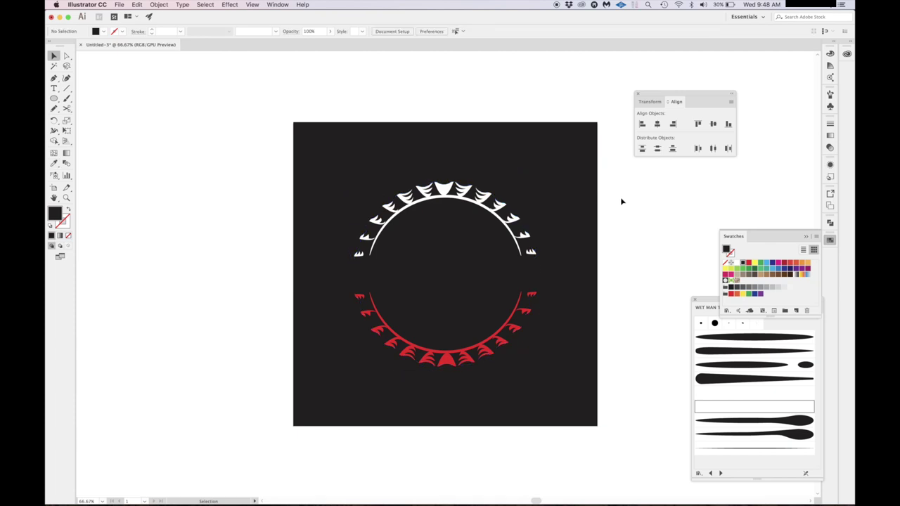
Try a yellow fill on the upper tooth path, then check the cap's individual objects.
left_click(484, 227)
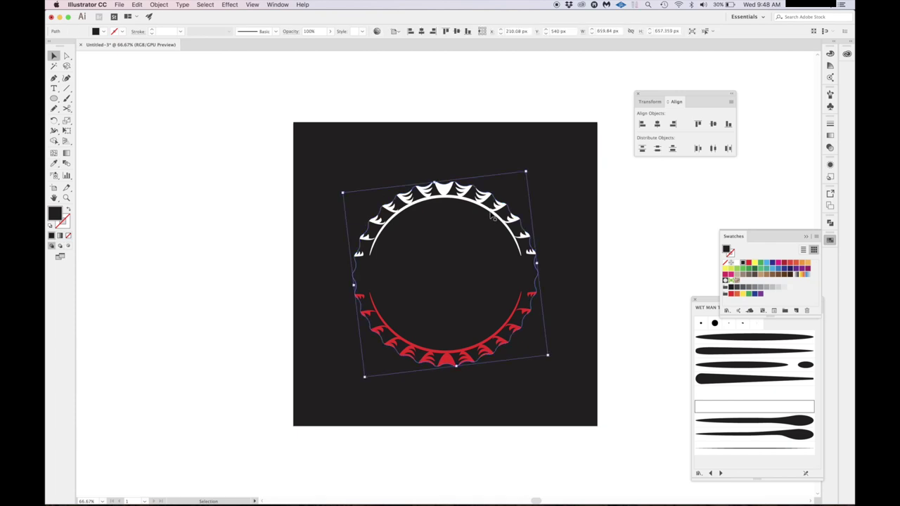
left_click(492, 217)
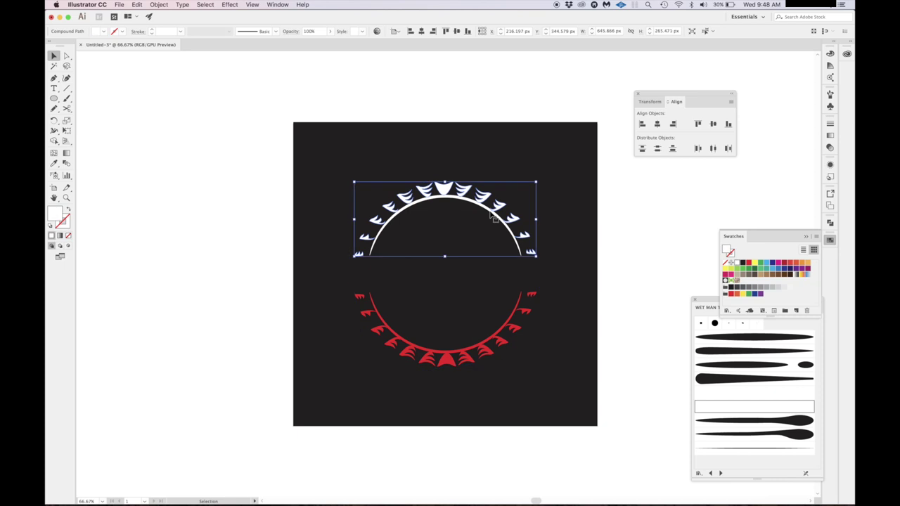
left_click(754, 264)
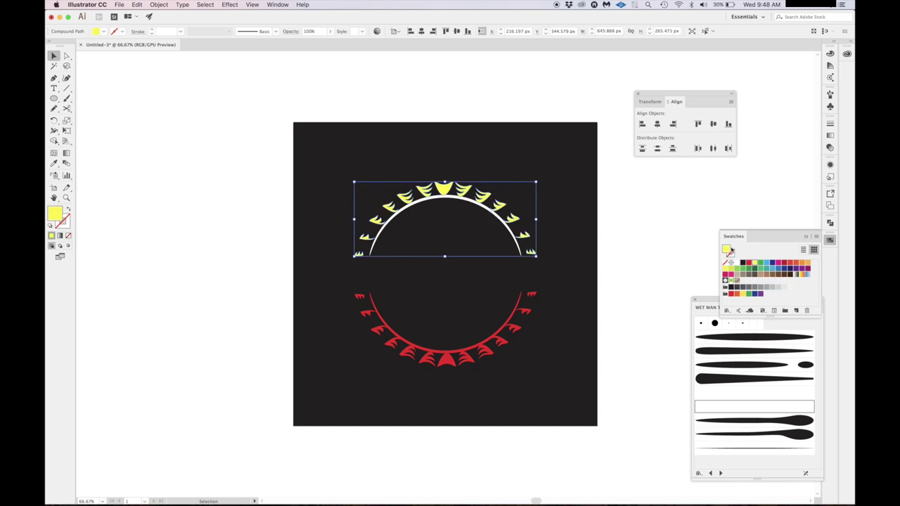
left_click(620, 240)
key("a")
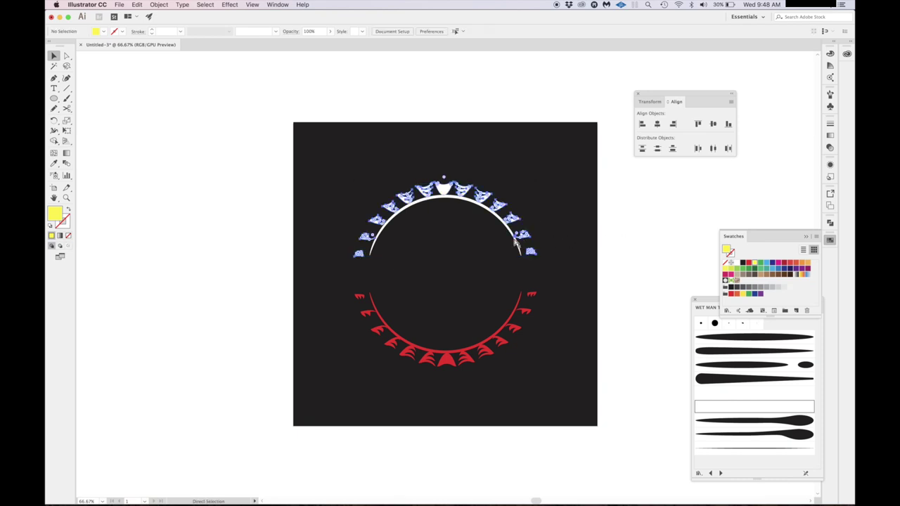
key("v")
left_click(518, 243)
left_click(556, 249)
left_click(521, 285)
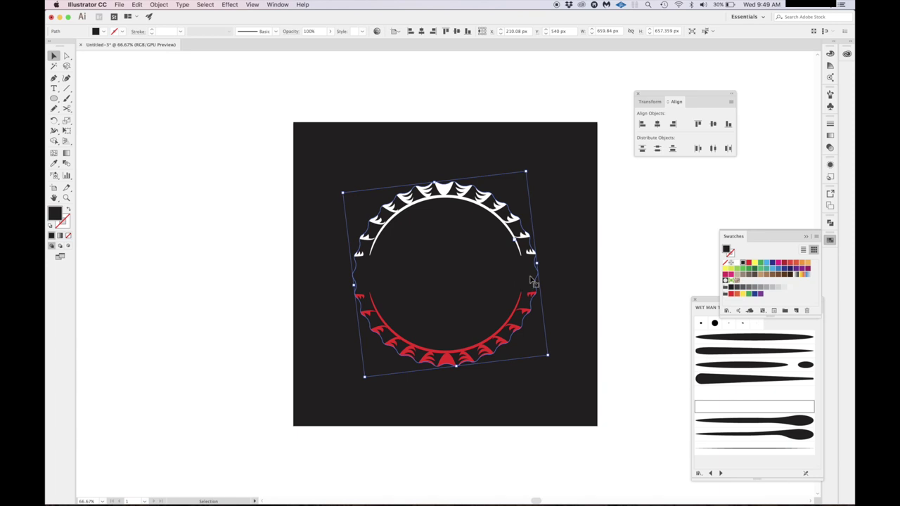
left_click(616, 253)
Draw a circle centred on the artboard, eyedrop the lower teeth's red, and enlarge it.
key("l")
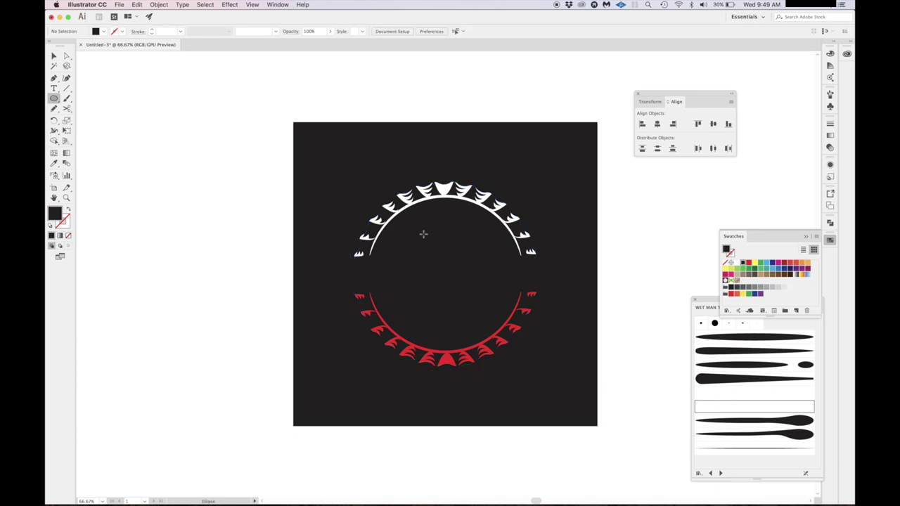
left_click_drag(395, 216, 518, 337)
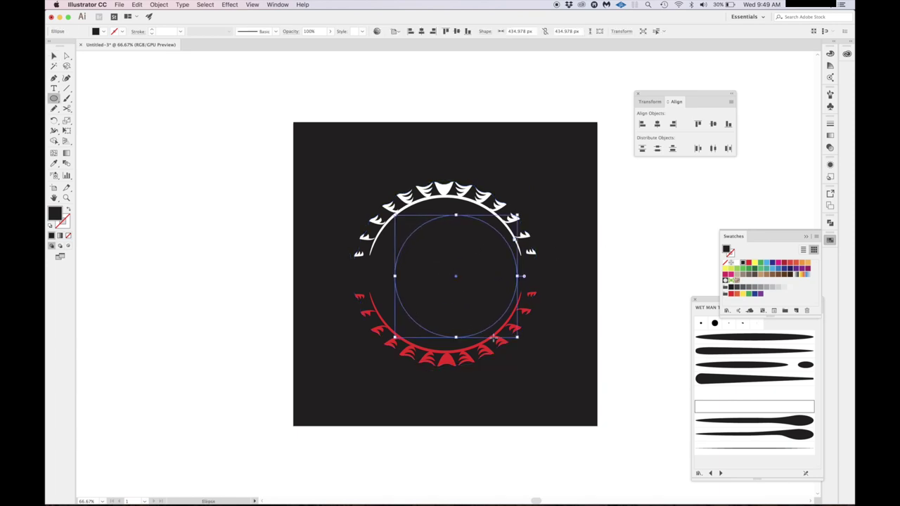
key("v")
left_click(421, 31)
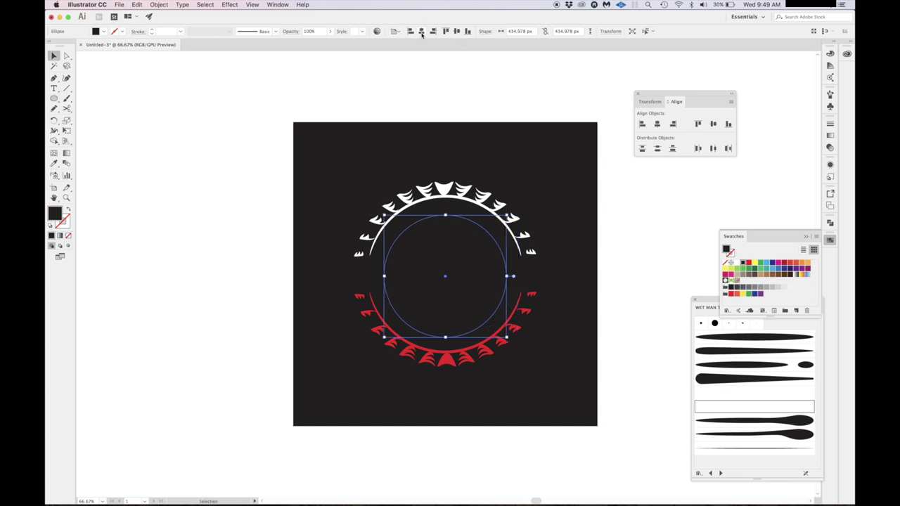
left_click(456, 32)
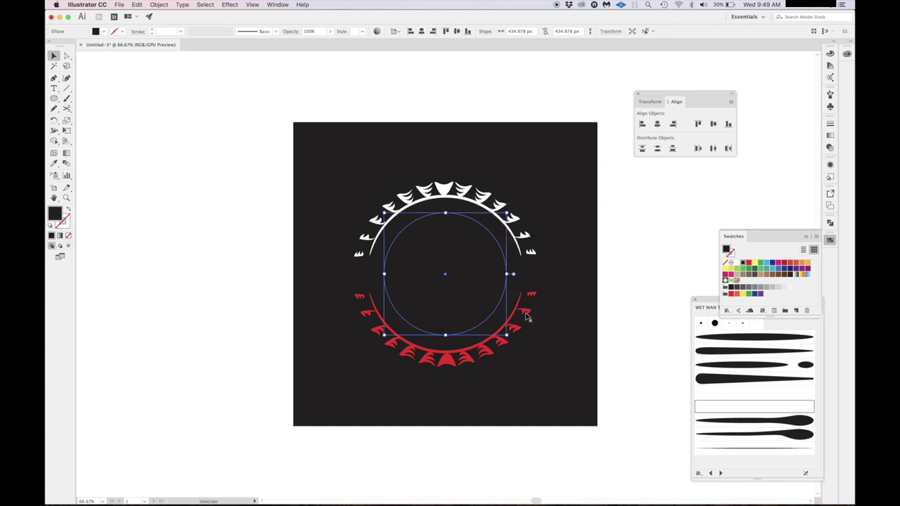
key("i")
left_click(449, 355)
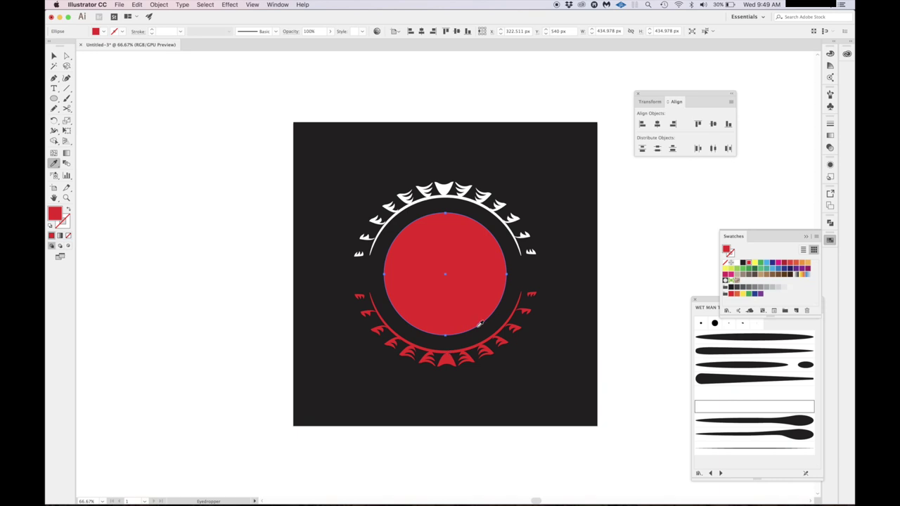
key("v")
left_click_drag(508, 214, 516, 203)
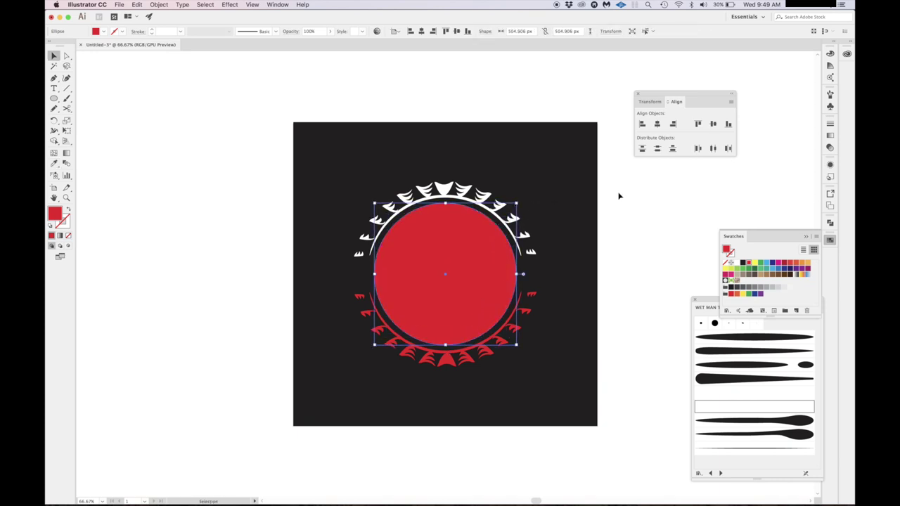
left_click(627, 195)
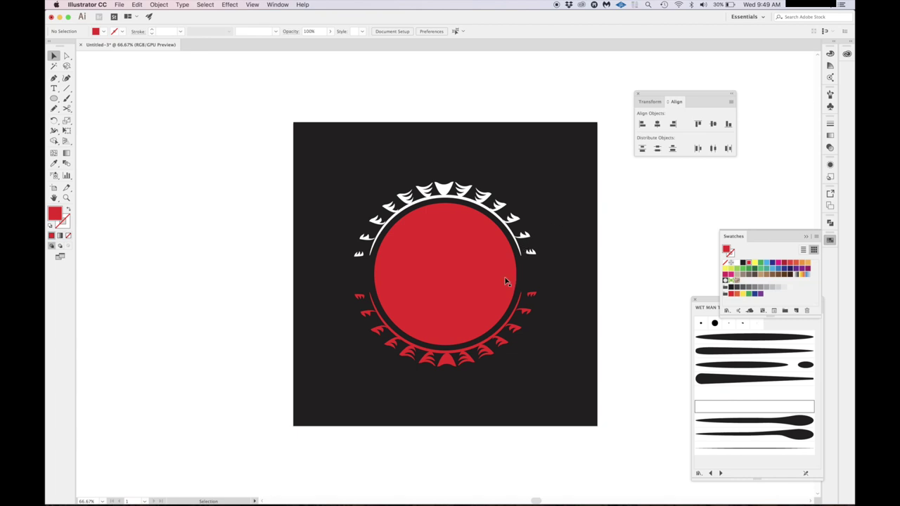
Select the whole bottle-cap artwork and rotate it slightly.
left_click_drag(366, 99, 555, 363)
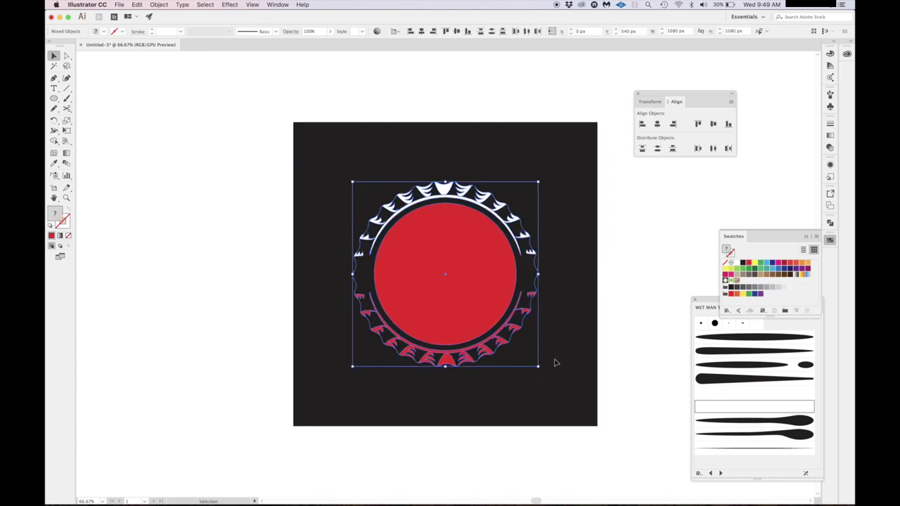
left_click_drag(541, 178, 592, 199)
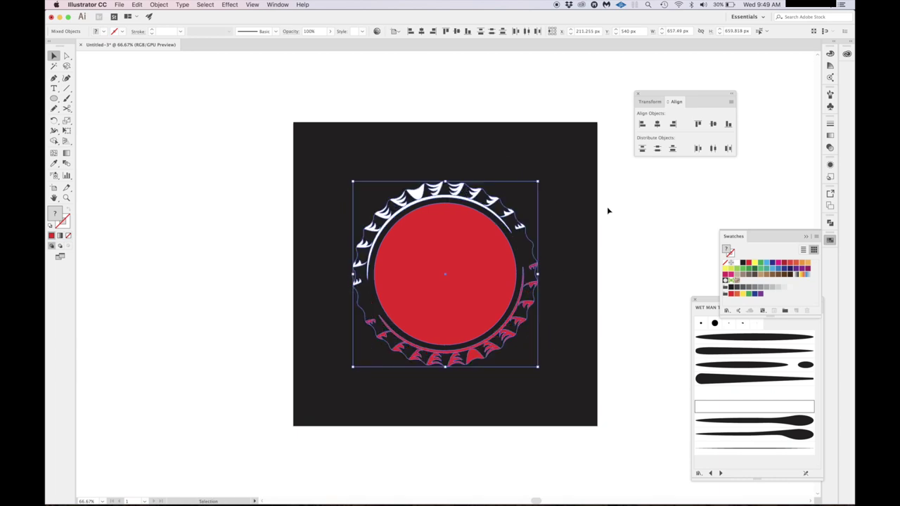
left_click(609, 211)
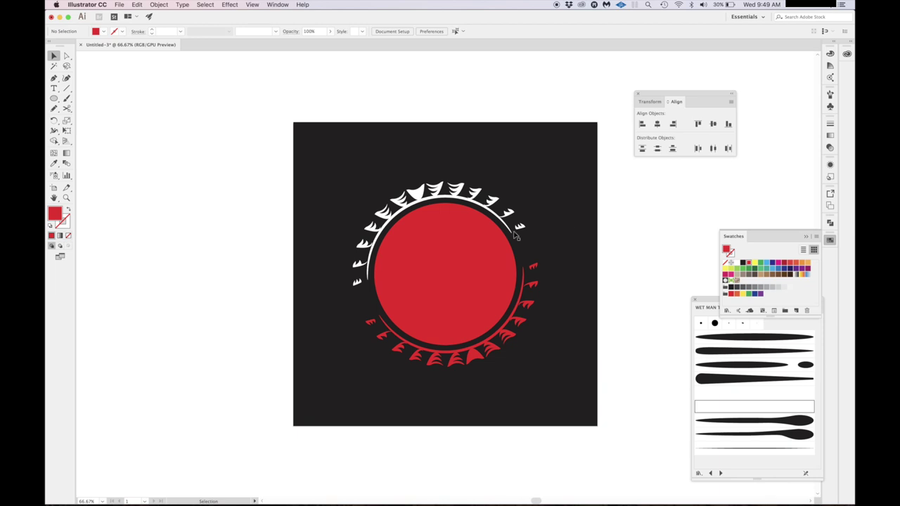
Add the CORK text inside the red circle and scale it up to span the circle.
key("t")
left_click(430, 257)
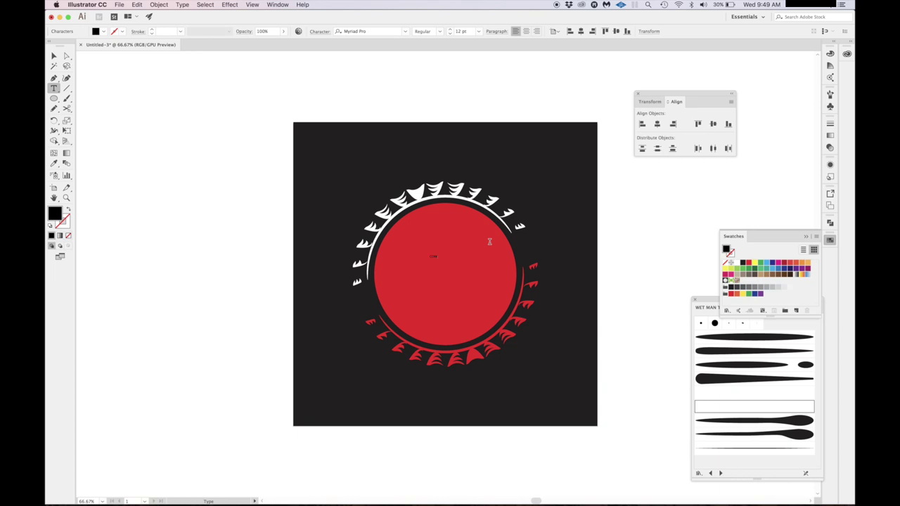
key("Escape")
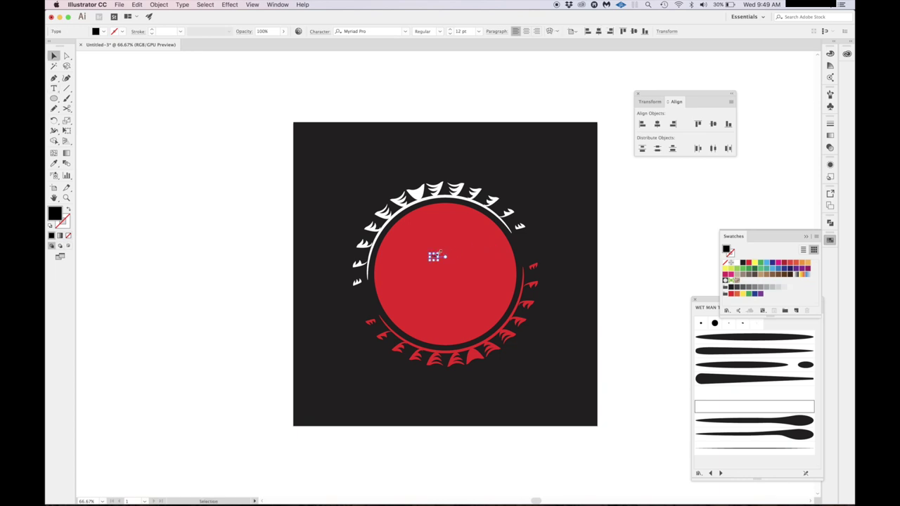
left_click_drag(440, 251, 475, 218)
left_click(642, 219)
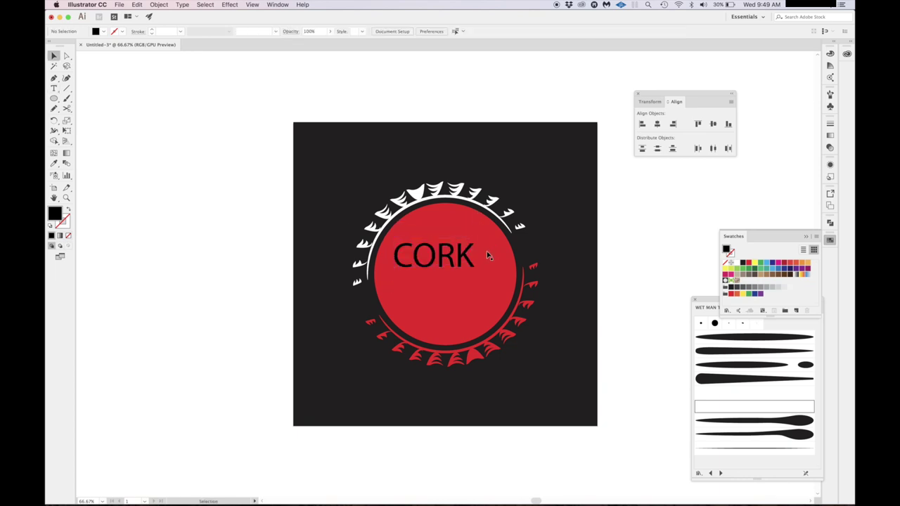
left_click(462, 259)
Set CORK to the Hardline font, enlarge it further, and colour it white like the upper teeth.
left_click(383, 31)
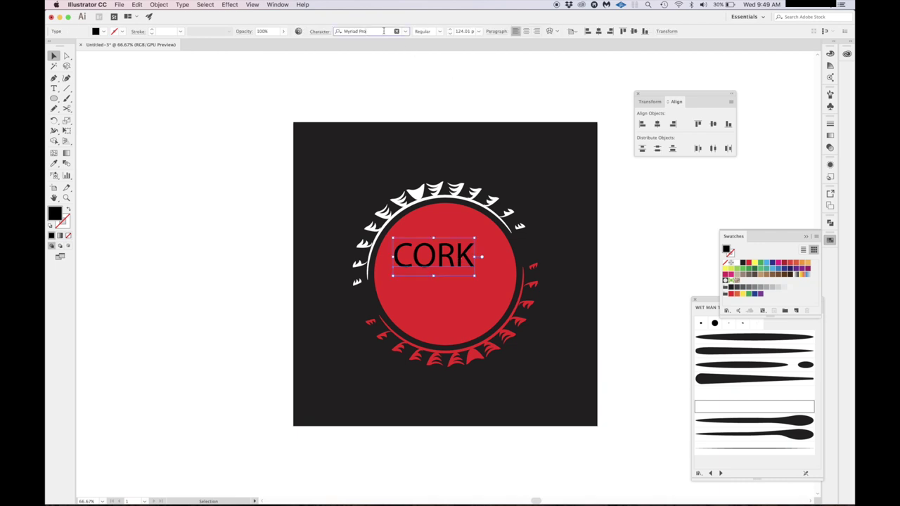
type("HARDLINE")
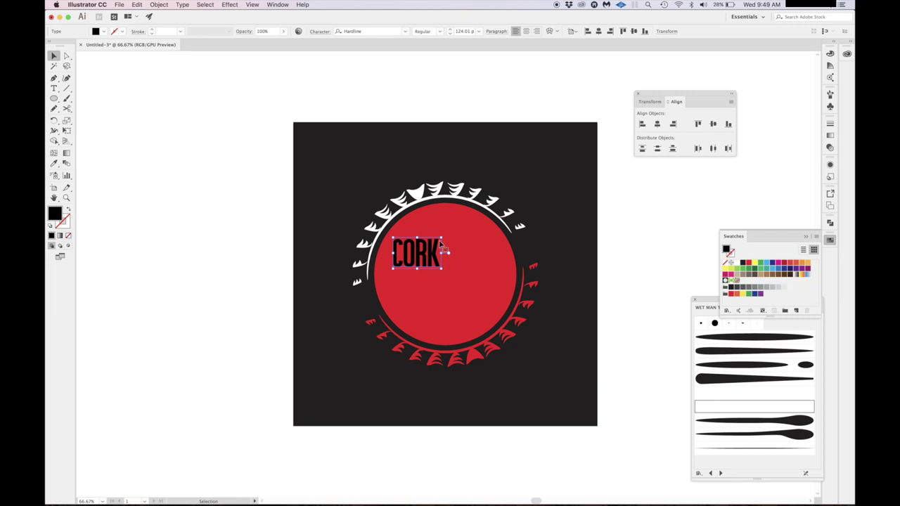
left_click_drag(441, 268, 481, 273)
key("i")
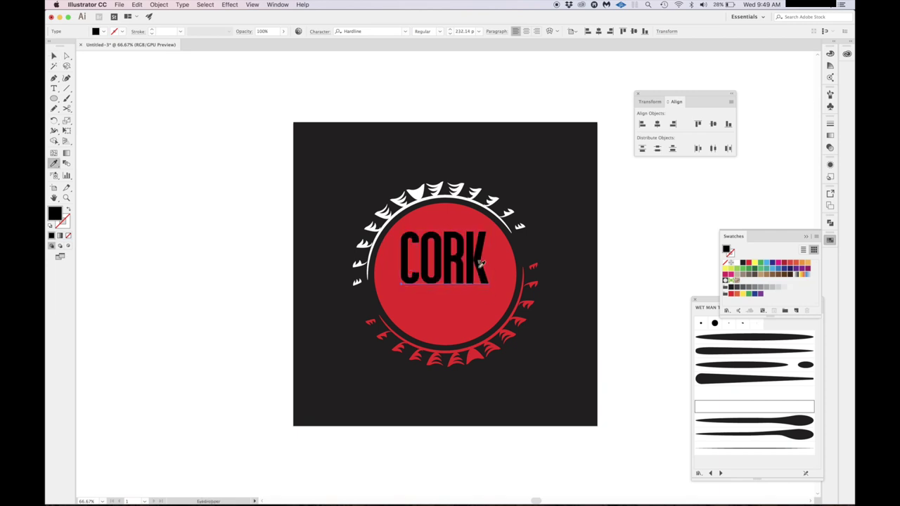
left_click(445, 183)
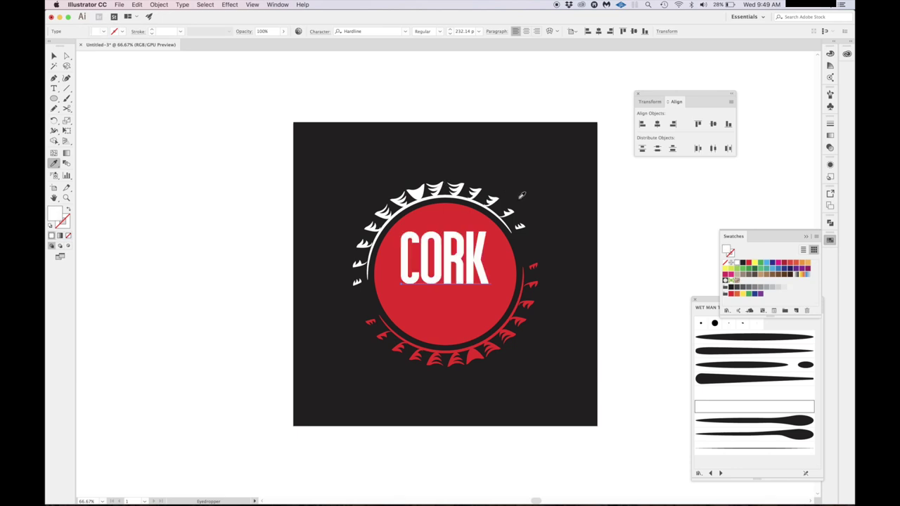
key("v")
left_click(651, 223)
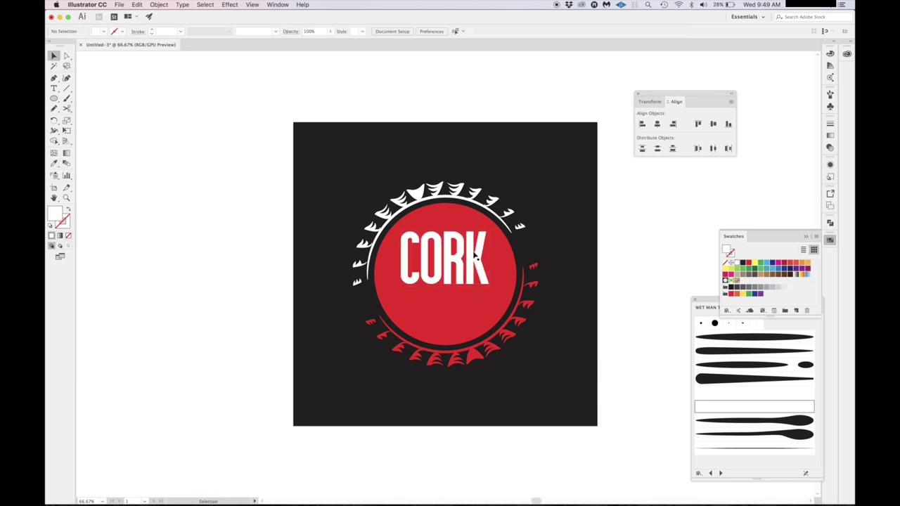
Duplicate CORK below, retype the copy as LOGO, nudge it up and enlarge it to match.
left_click_drag(474, 256, 471, 320)
key("t")
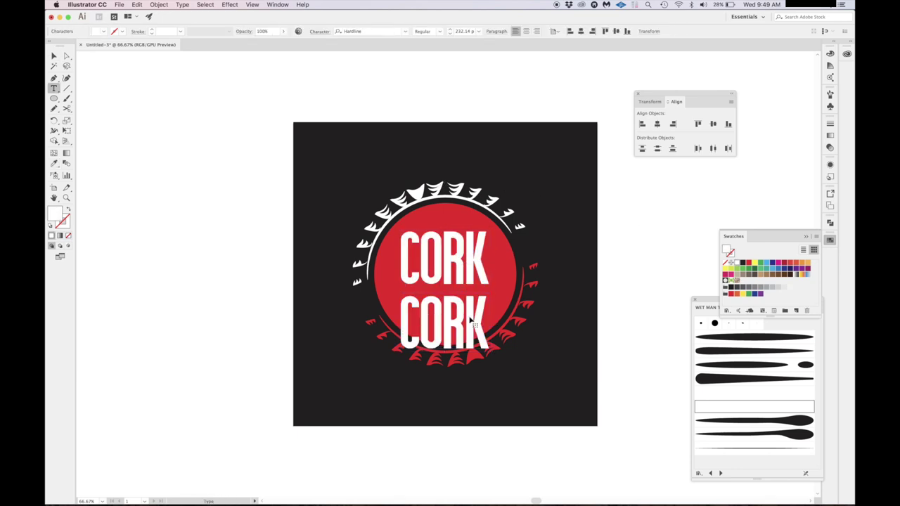
double_click(470, 320)
type("LOGO")
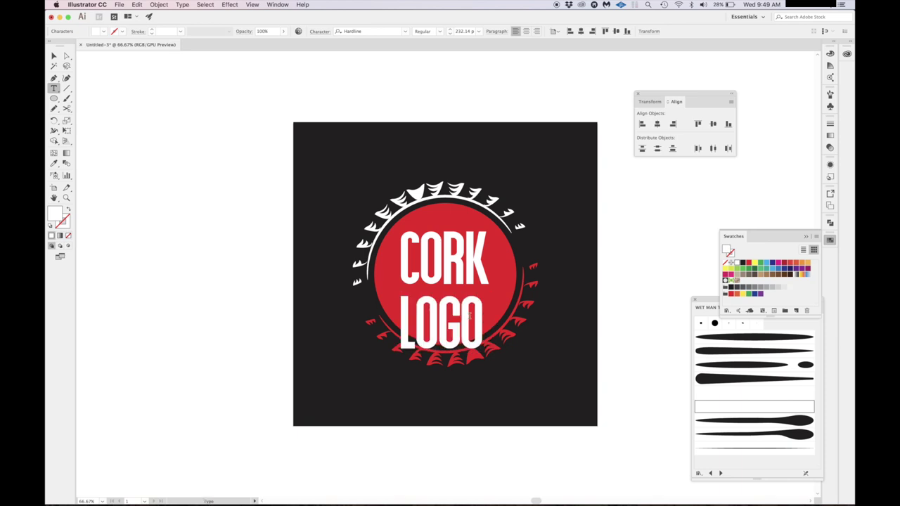
key("Escape")
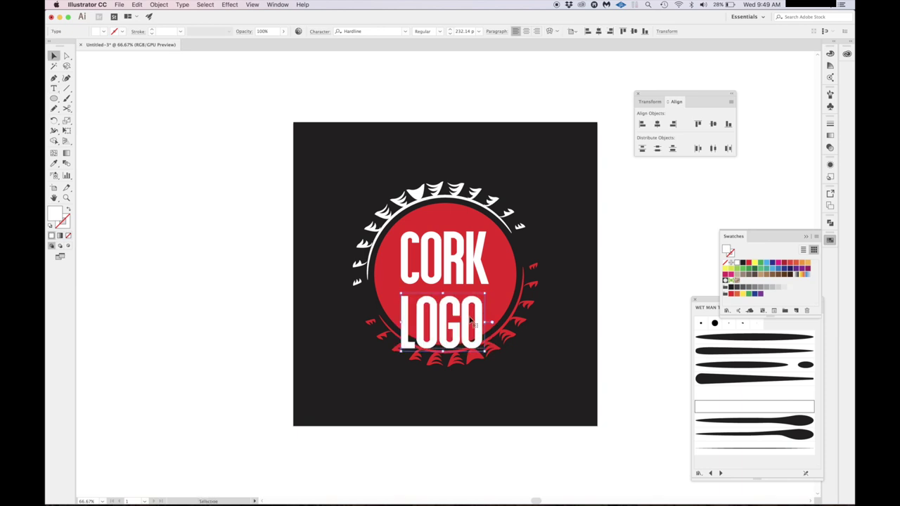
key("Up")
key("Up")
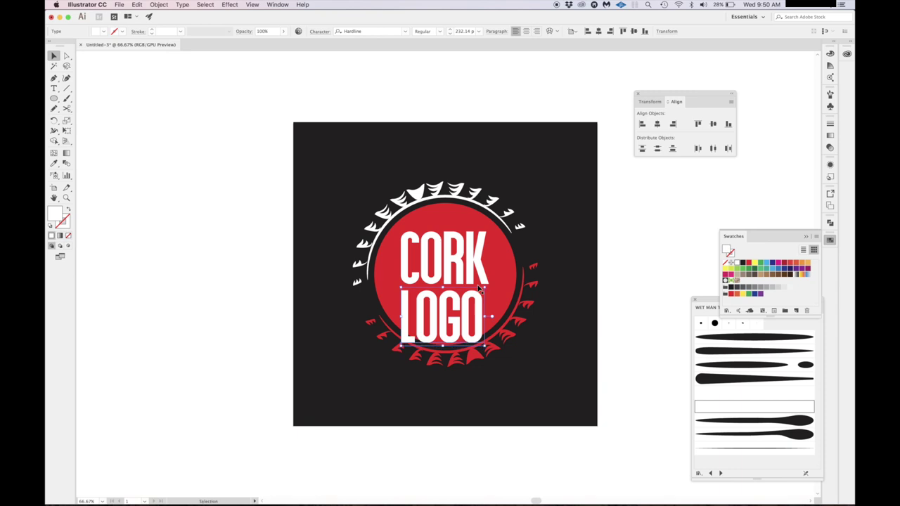
left_click_drag(485, 346, 496, 350)
Scale CORK and LOGO down together to fit inside the red circle.
left_click(457, 272, "shift")
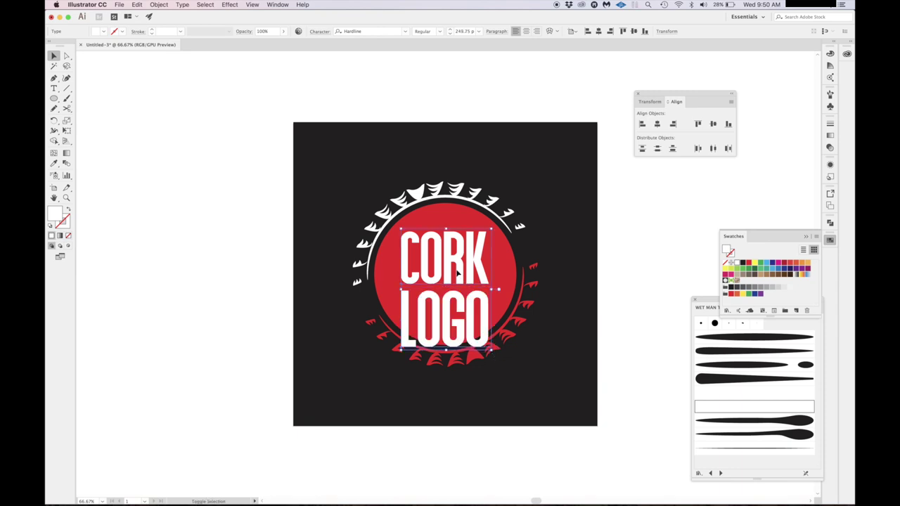
left_click(492, 236, "shift")
left_click(611, 262)
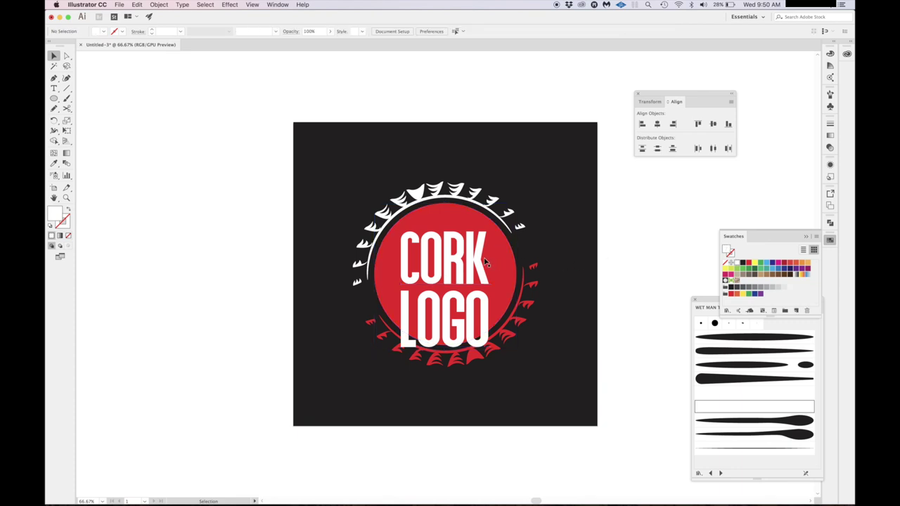
left_click(487, 263)
left_click(474, 290, "shift")
left_click_drag(491, 231, 461, 251)
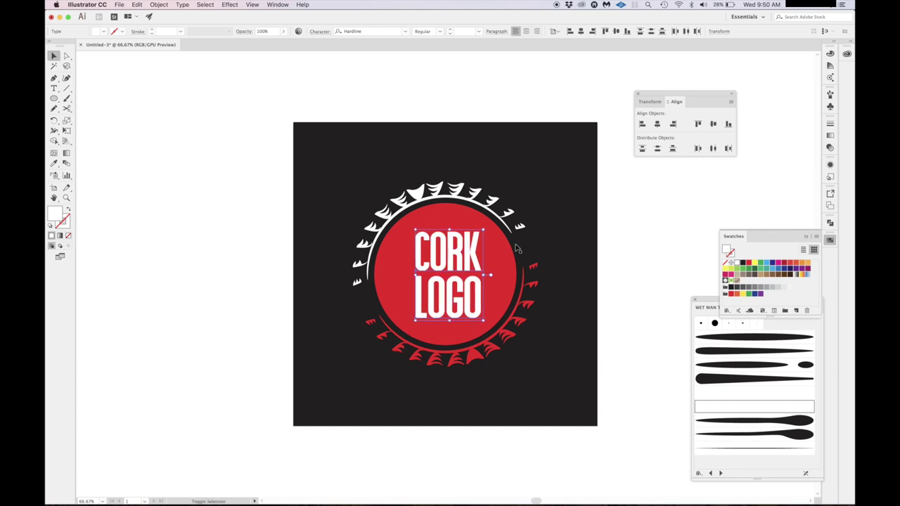
Try a yellow fill, then a red fill, on the bottle-cap outline shape.
left_click(623, 245)
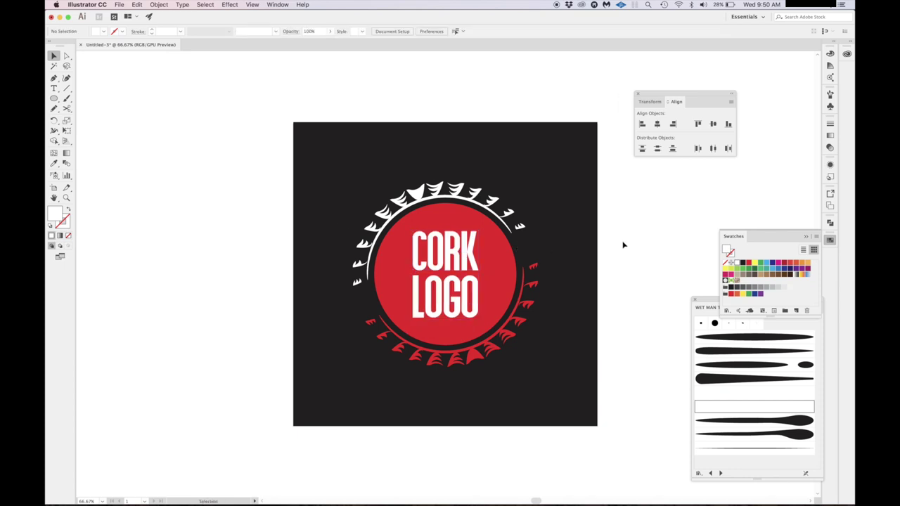
key("super+minus")
key("super+minus")
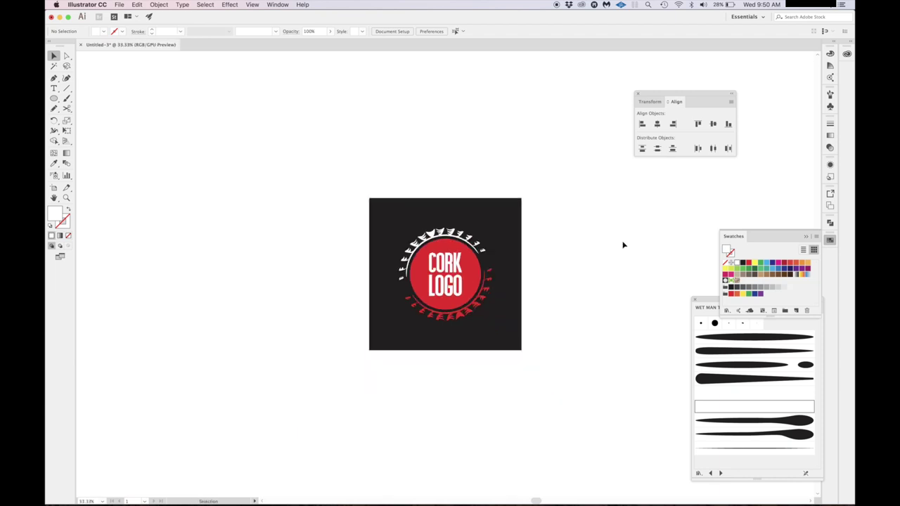
key("a")
key("super+1")
key("v")
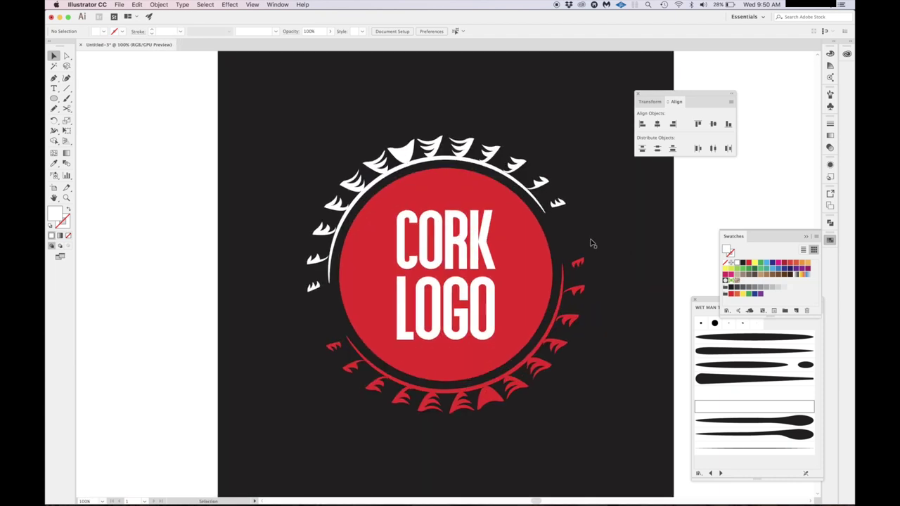
left_click(571, 237)
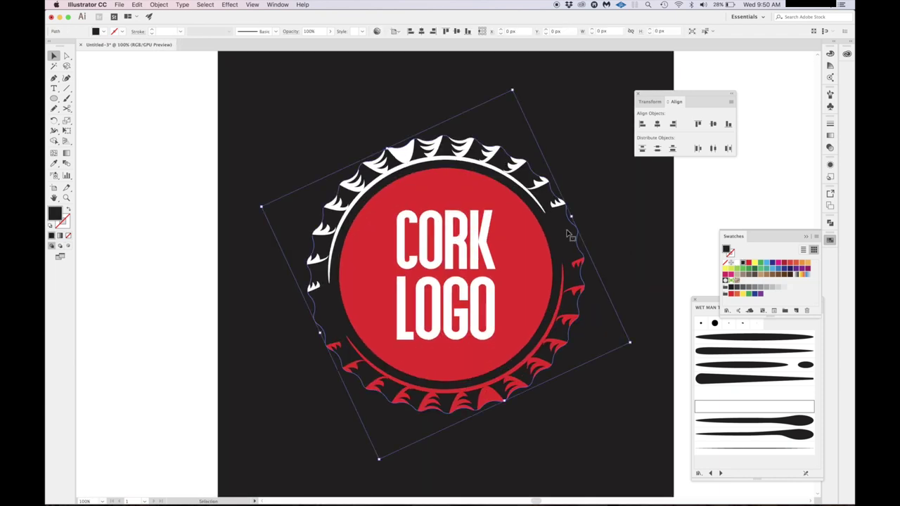
left_click(755, 265)
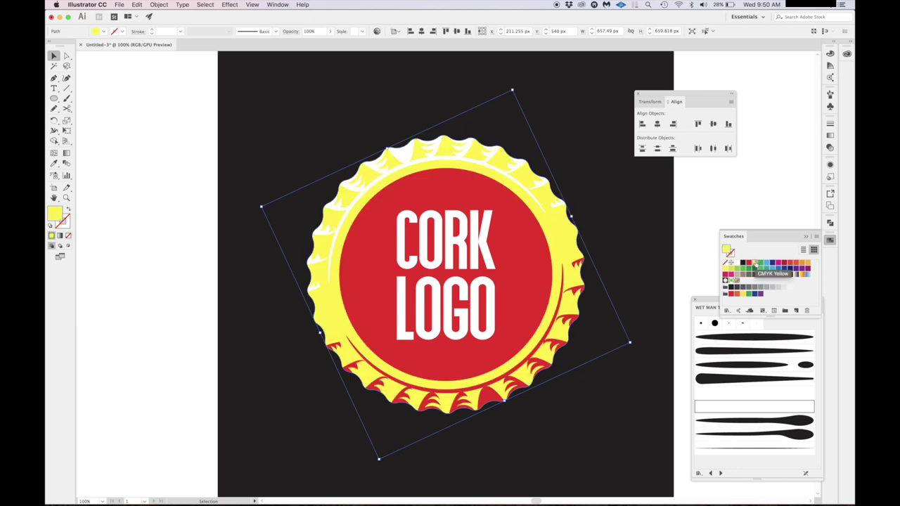
left_click(750, 265)
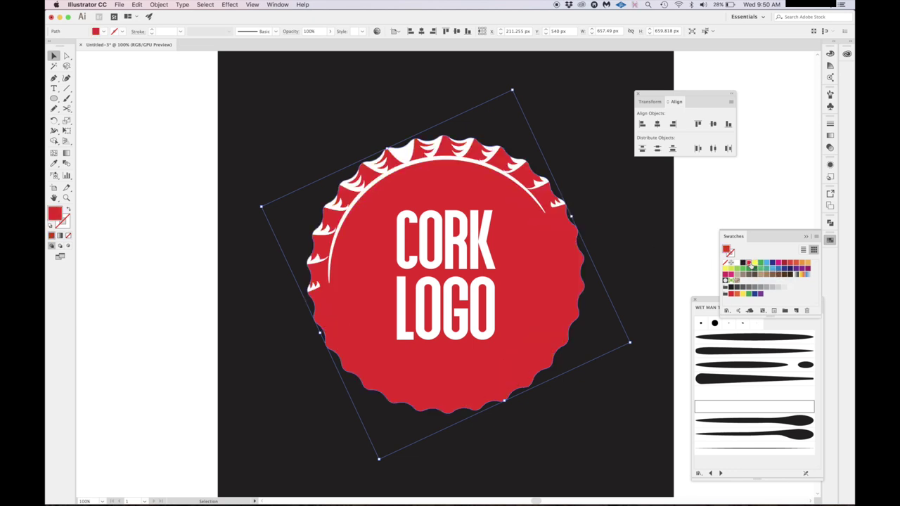
Give the lower scallops and the inner circle the dark background colour.
left_click(574, 289)
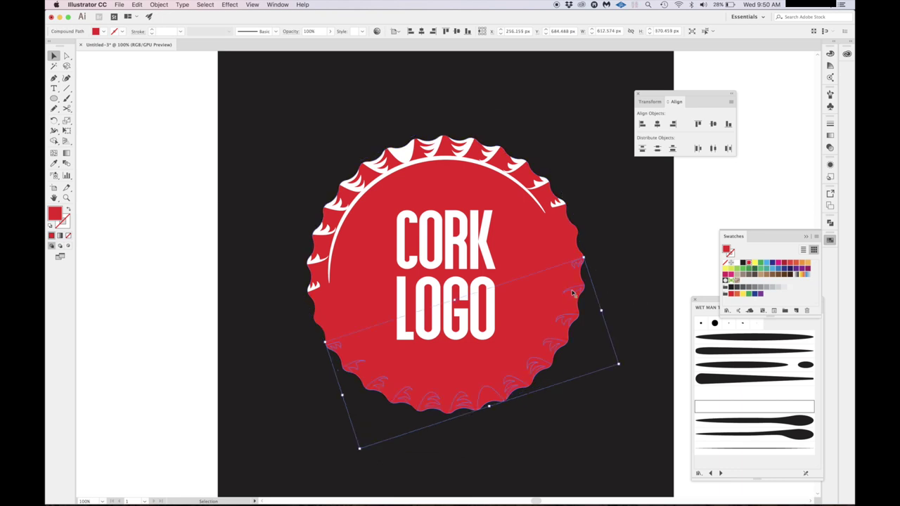
key("i")
left_click(616, 268)
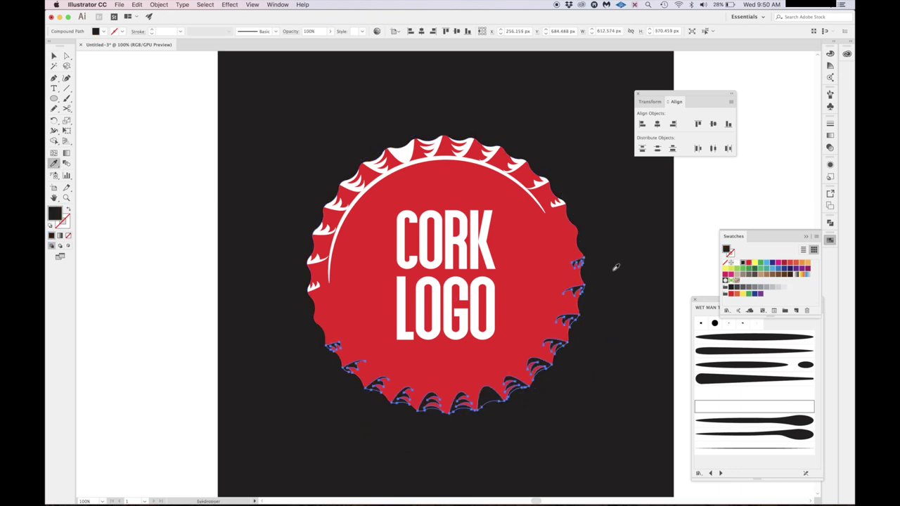
key("v")
left_click(696, 195)
left_click(529, 262)
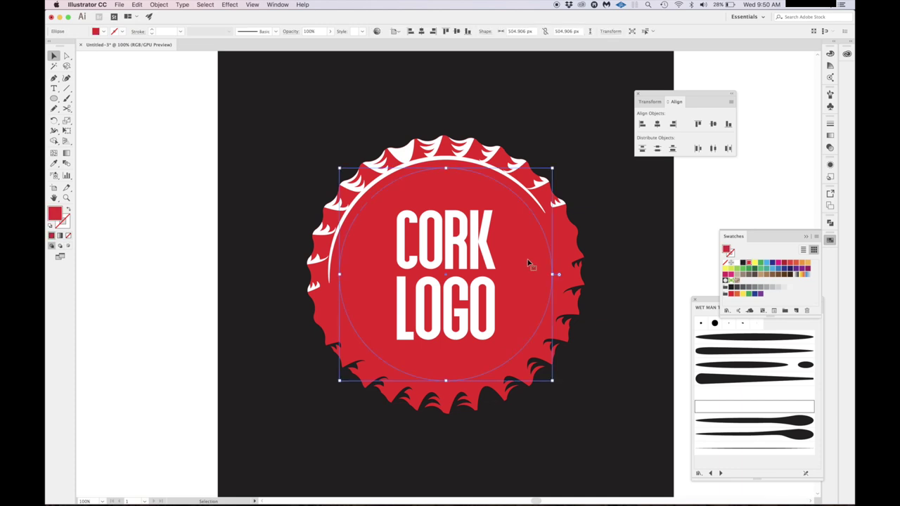
key("i")
left_click(603, 226)
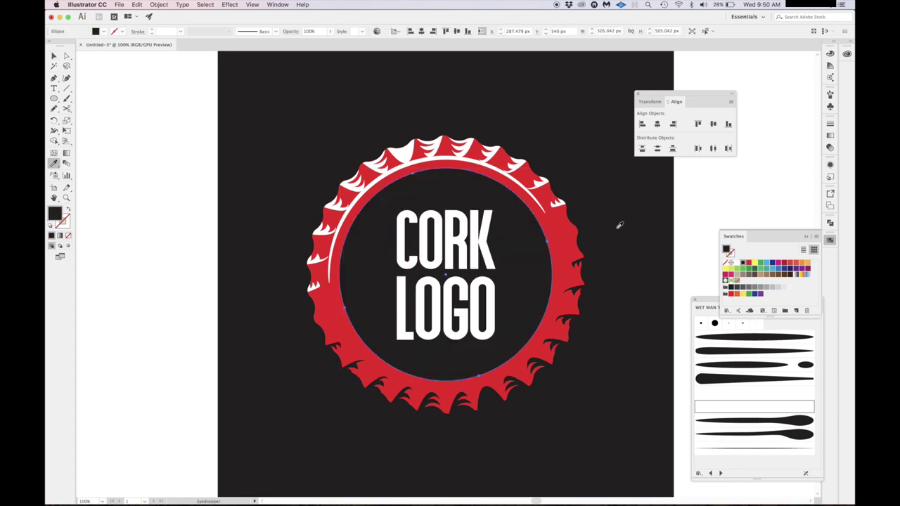
key("v")
left_click(683, 200)
Fill the bottle cap black and recolour the lower scallops red from the arc.
left_click(573, 240)
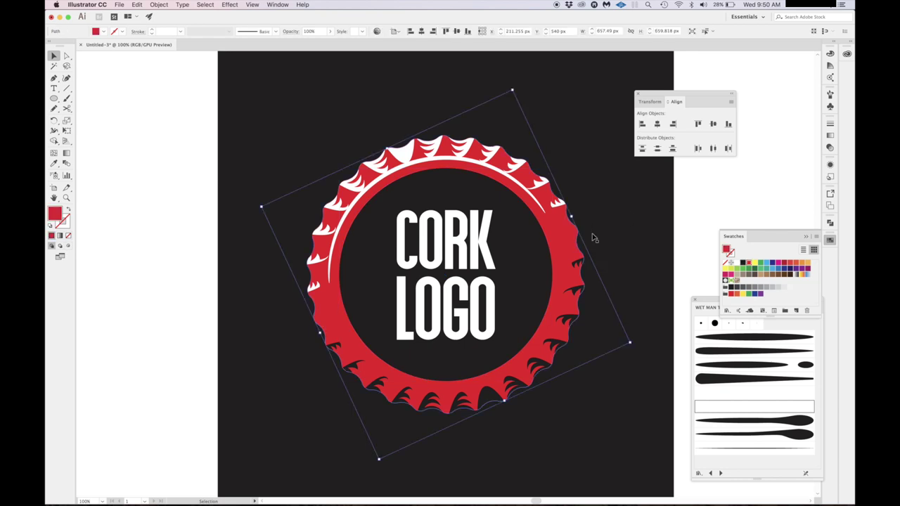
left_click(743, 263)
left_click(578, 298)
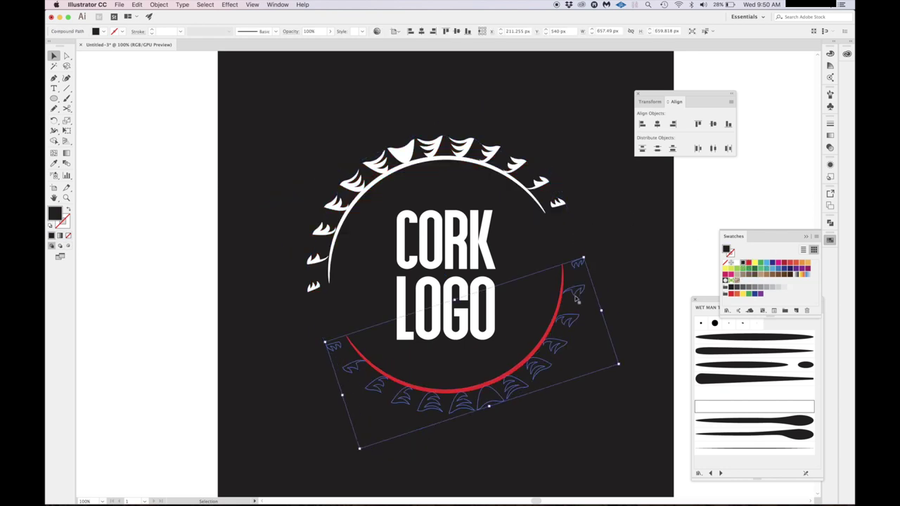
key("i")
left_click(562, 296)
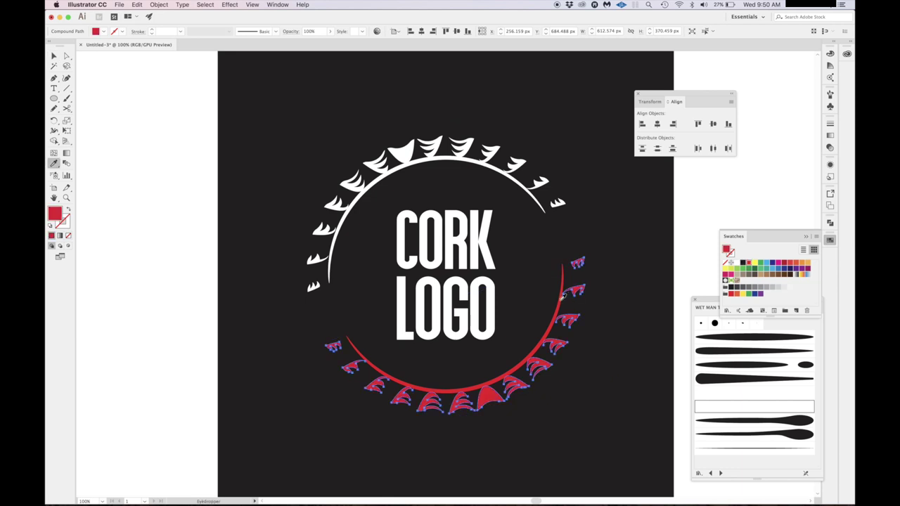
key("v")
left_click(549, 255)
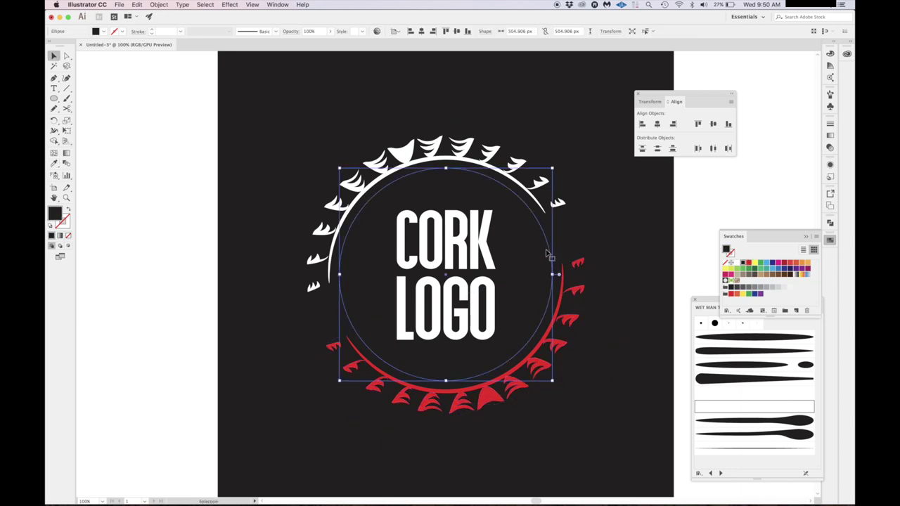
Make the inner circle white like the teeth, then colour both CORK and LOGO red.
key("i")
left_click(543, 183)
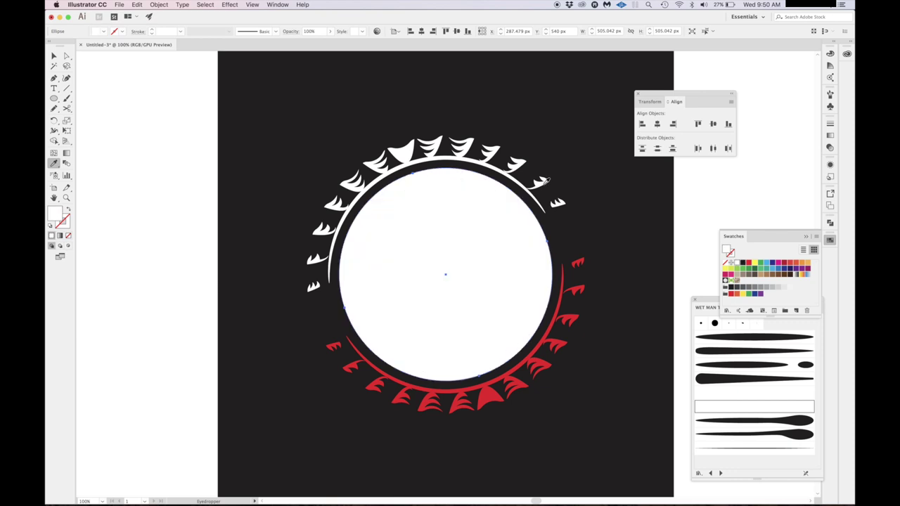
key("v")
key("super+v")
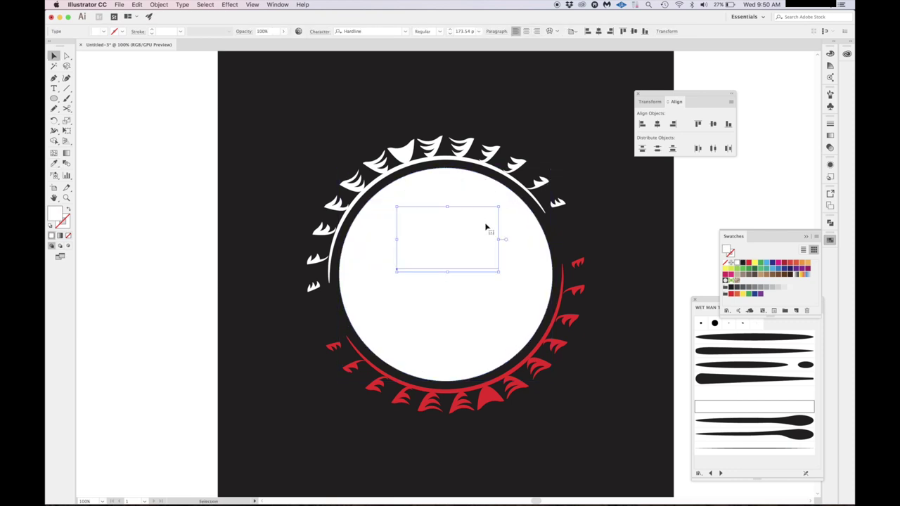
key("super+v")
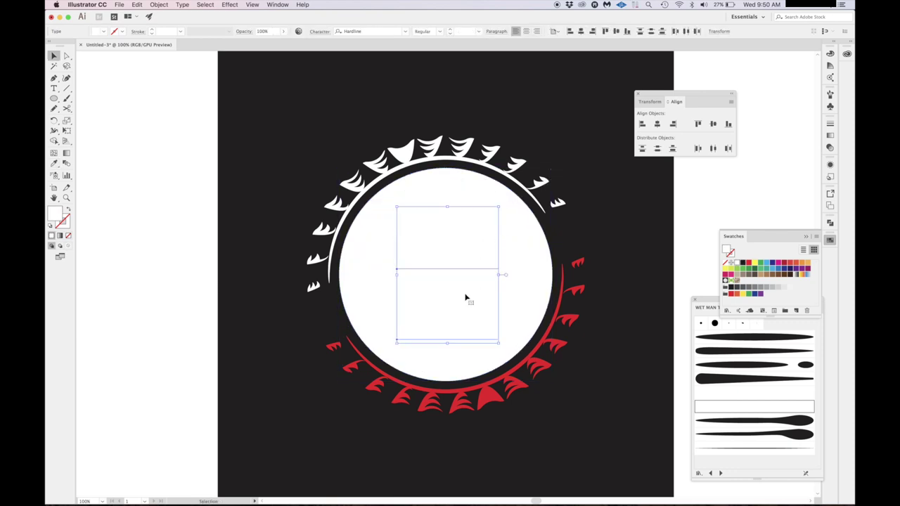
key("i")
left_click(578, 289)
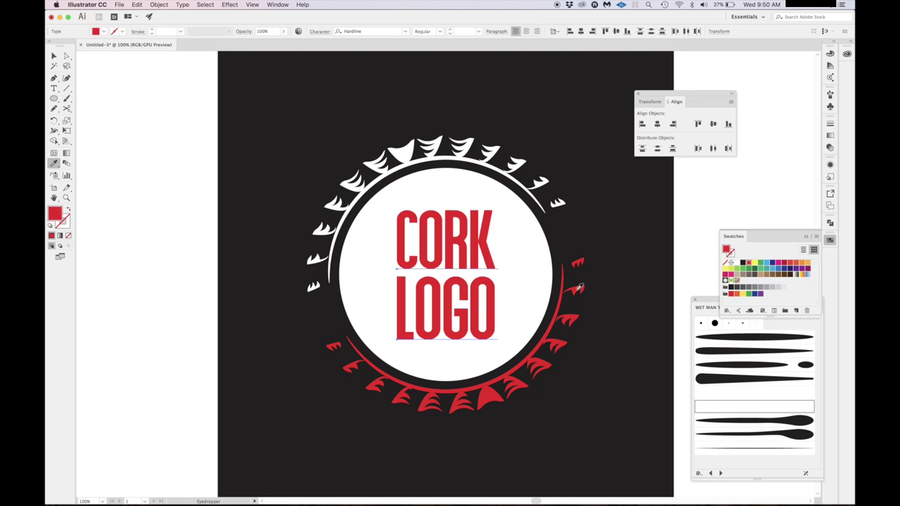
key("v")
left_click(703, 209)
Make the CORK text white by sampling the upper teeth.
key("super+minus")
key("super+minus")
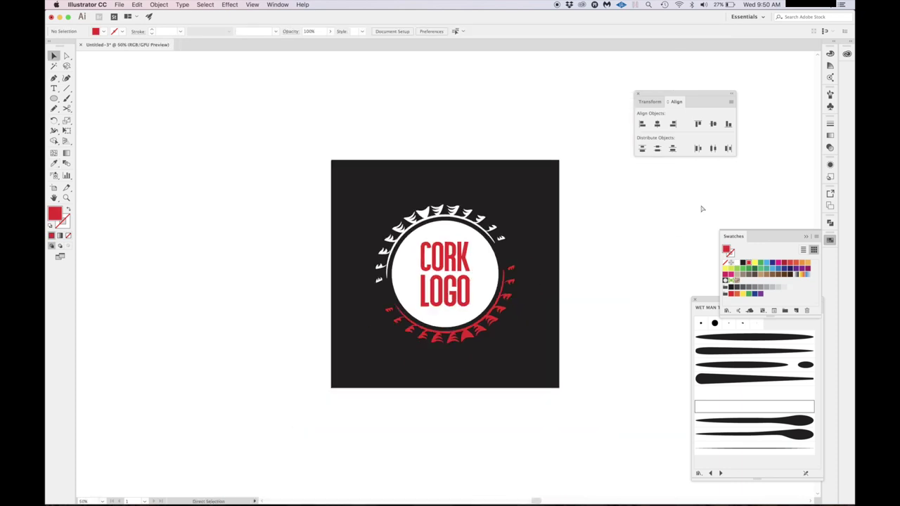
key("super+equal")
key("super+equal")
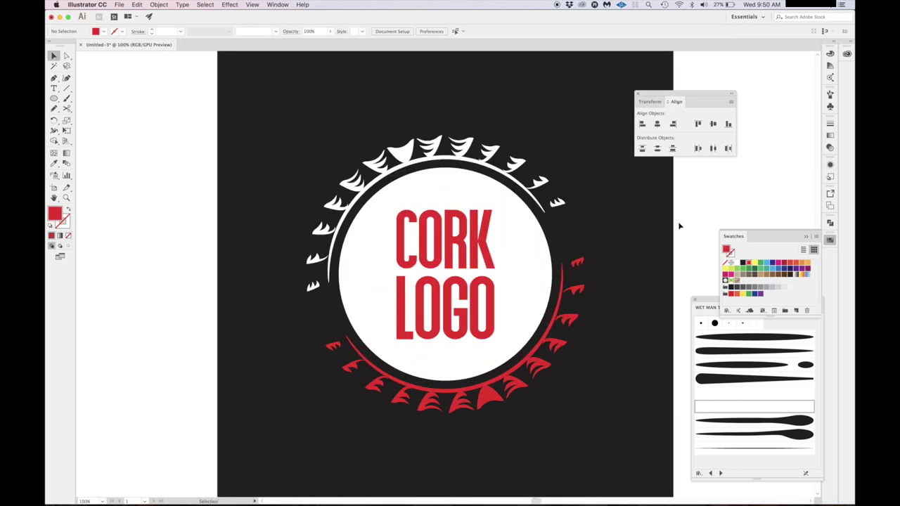
left_click(483, 259)
key("i")
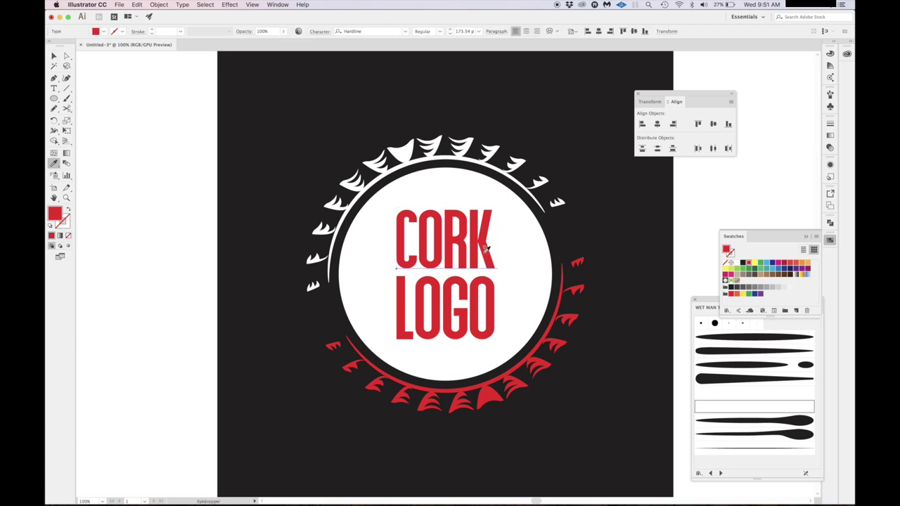
left_click(518, 159)
Turn the centre circle dark, enlarge it slightly, and give it a white ring outline.
left_click(525, 247, "super")
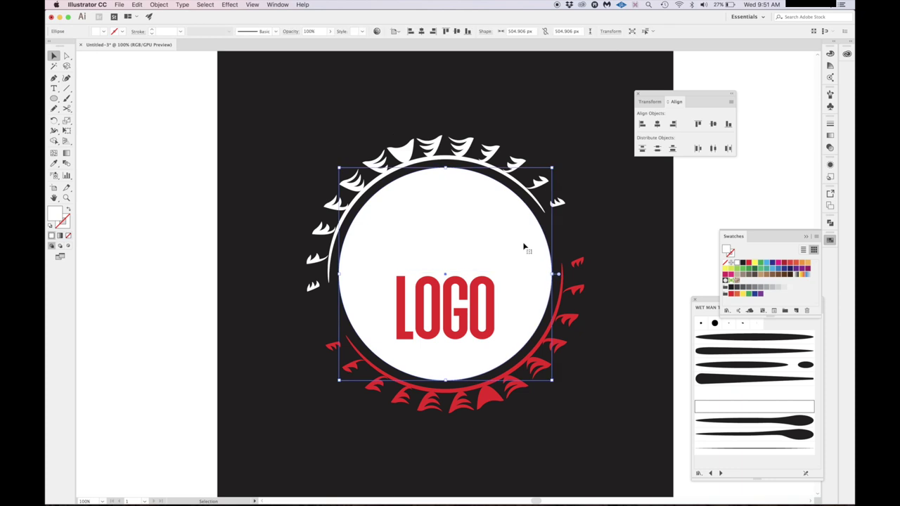
left_click(611, 205)
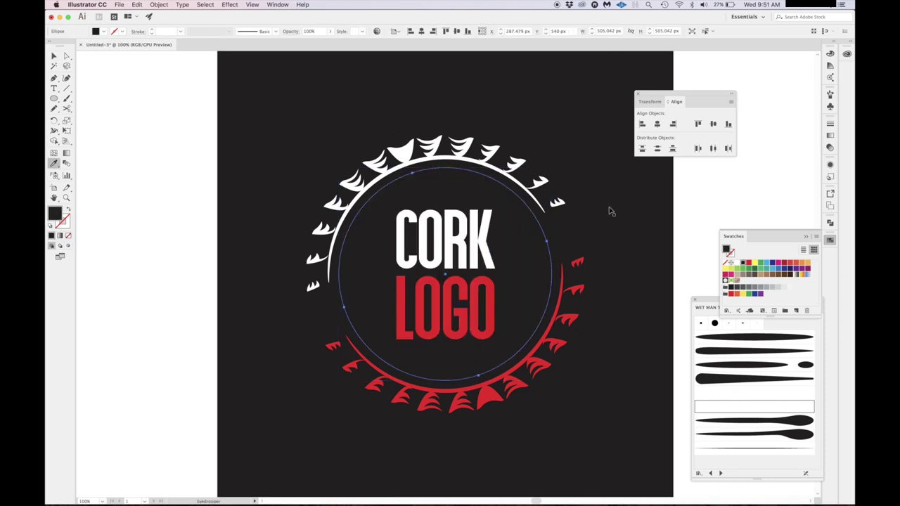
key("v")
left_click(678, 187)
left_click(539, 236)
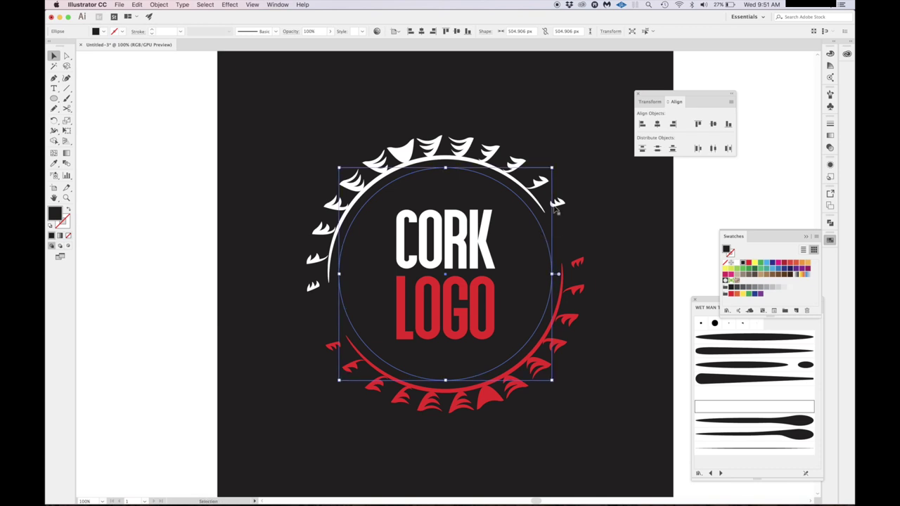
left_click_drag(552, 173, 556, 164)
key("i")
left_click(718, 182)
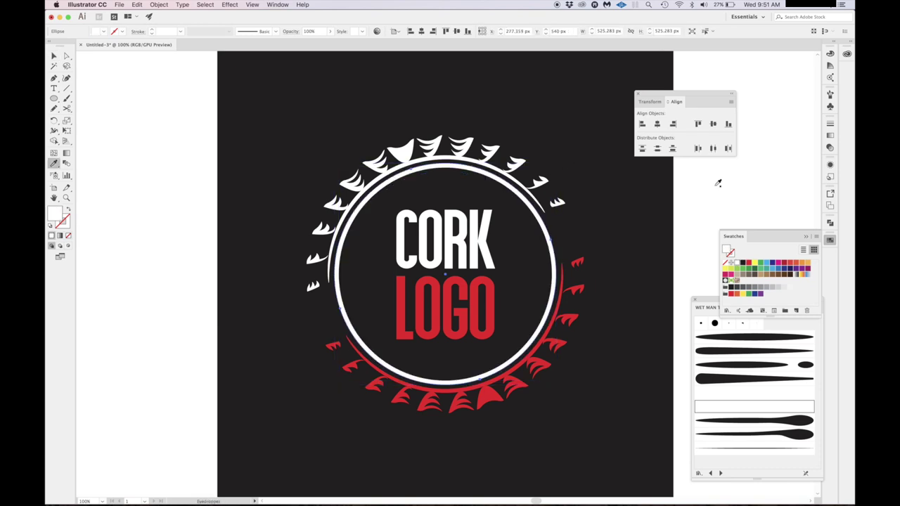
key("v")
left_click(714, 185)
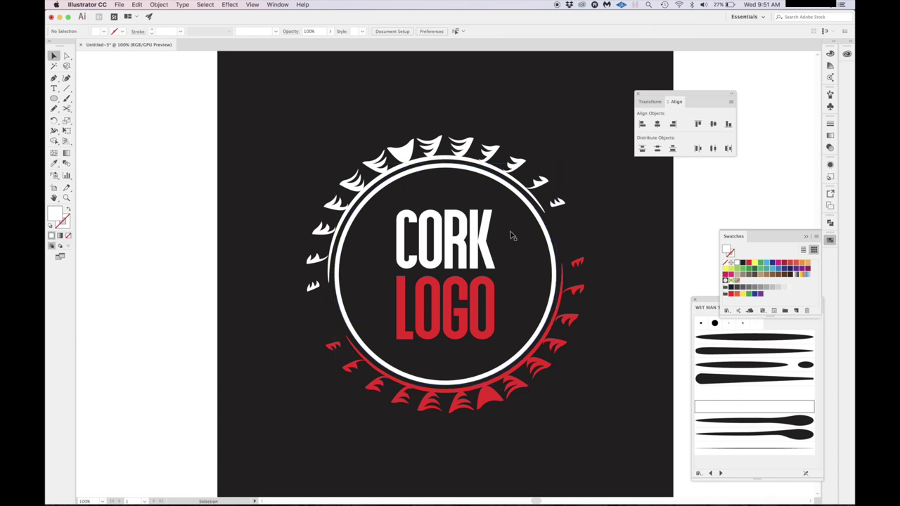
Shrink CORK, LOGO and the white ring together to about 482 px.
left_click(485, 240)
left_click(492, 287, "shift")
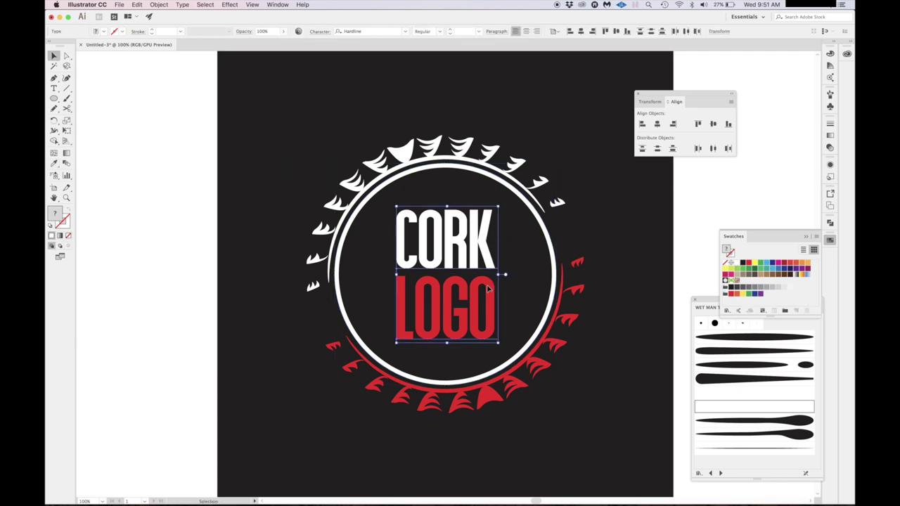
left_click(550, 236, "shift")
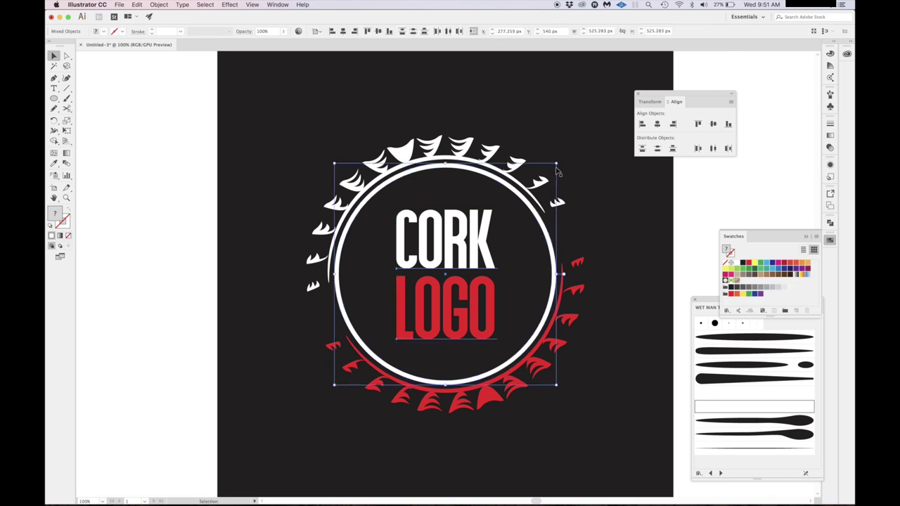
left_click_drag(557, 171, 547, 173)
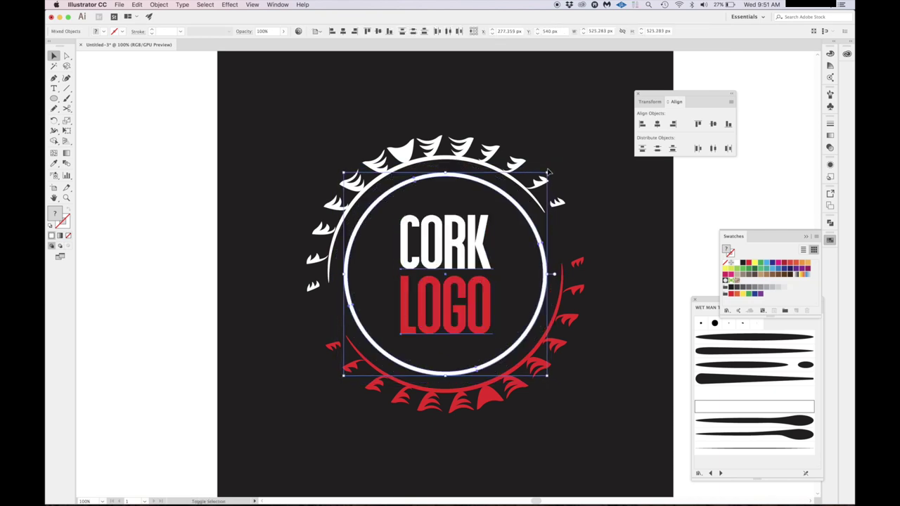
left_click(687, 187)
Fill the inner circle with the teeth's red and give LOGO the dark background colour.
key("super+minus")
key("super+minus")
key("super+minus")
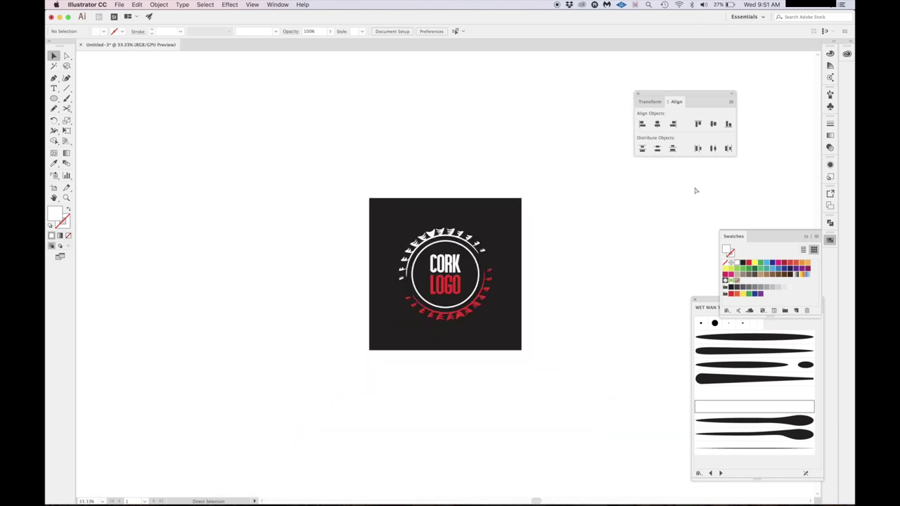
key("super+equal")
key("super+equal")
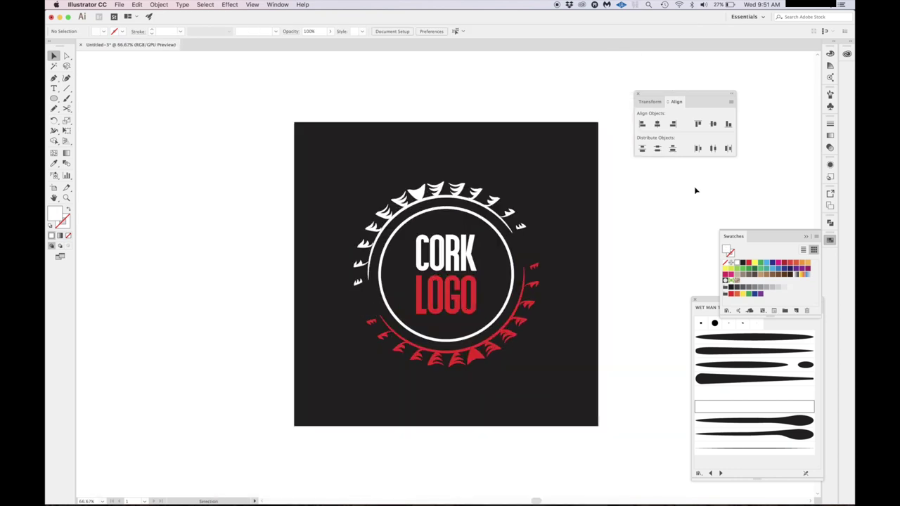
left_click(505, 272)
key("i")
left_click(534, 303)
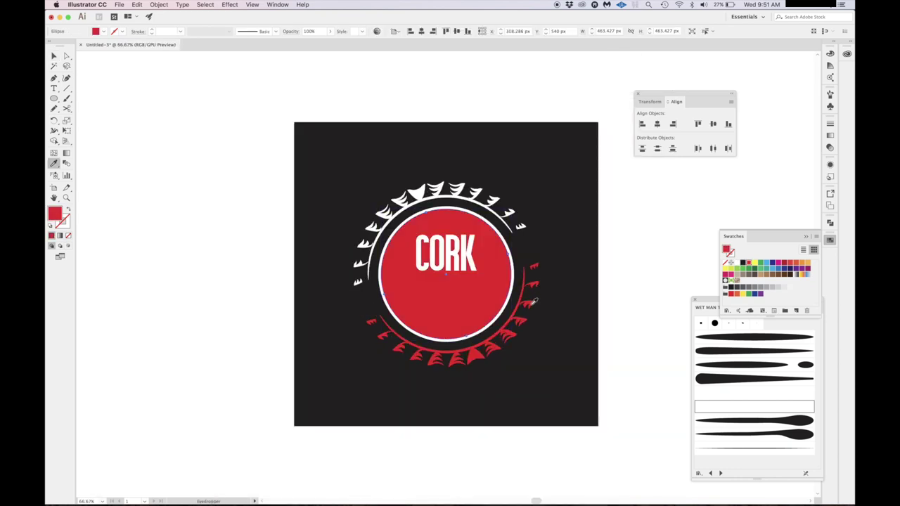
key("v")
left_click(464, 306)
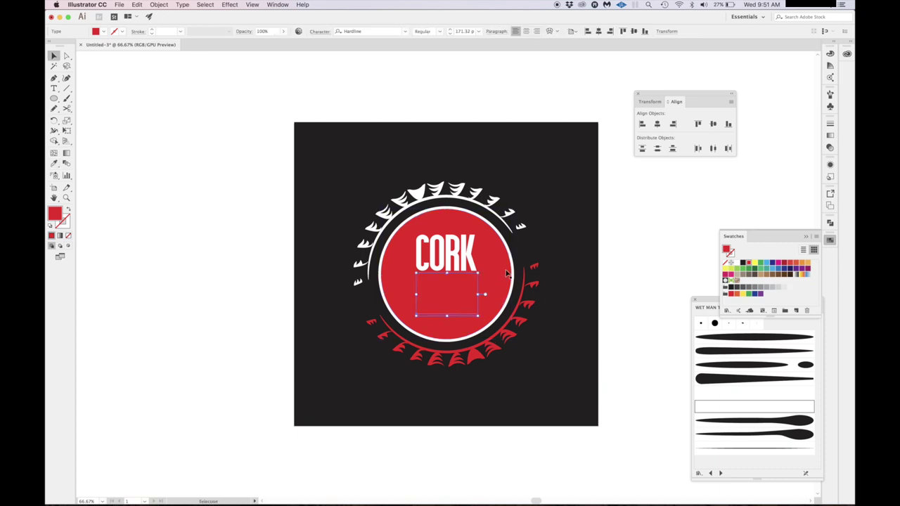
key("i")
left_click(569, 225)
key("v")
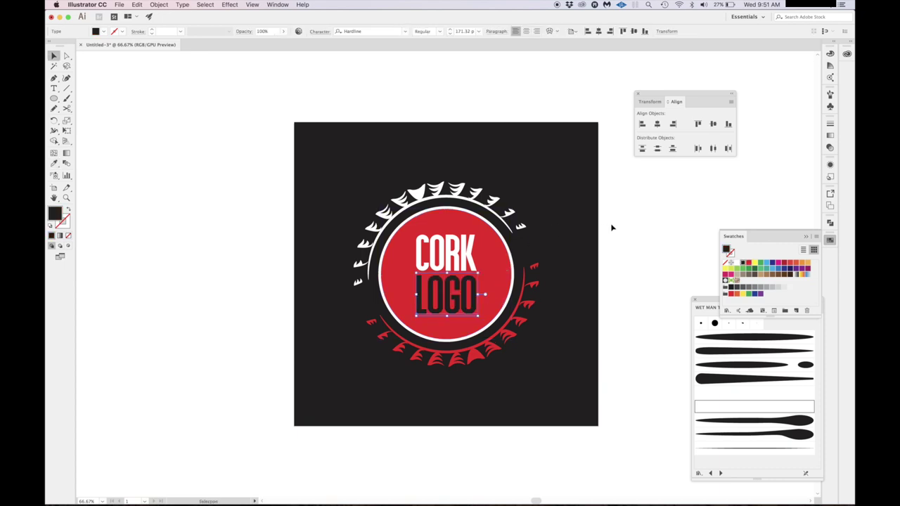
left_click(611, 227)
Enlarge the red disc out to the tooth arcs, to about 547.525 px.
left_click(508, 248)
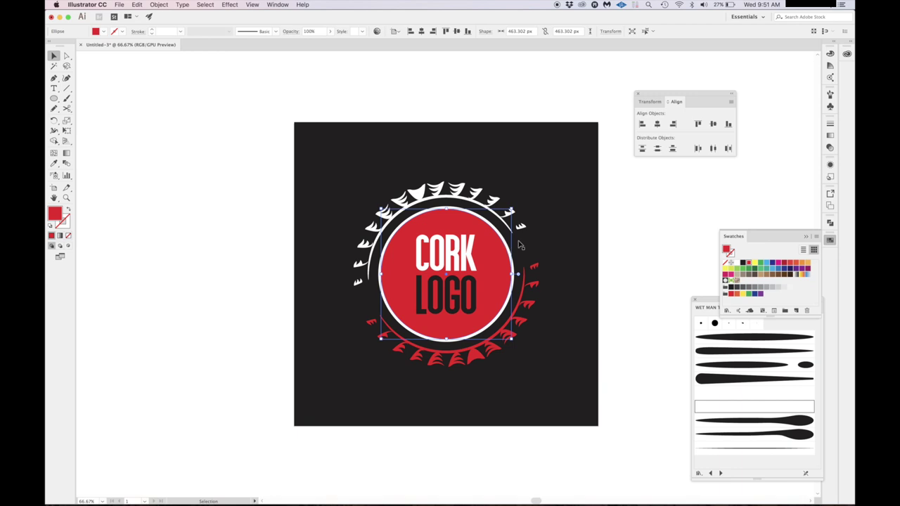
left_click(608, 232)
left_click(510, 252)
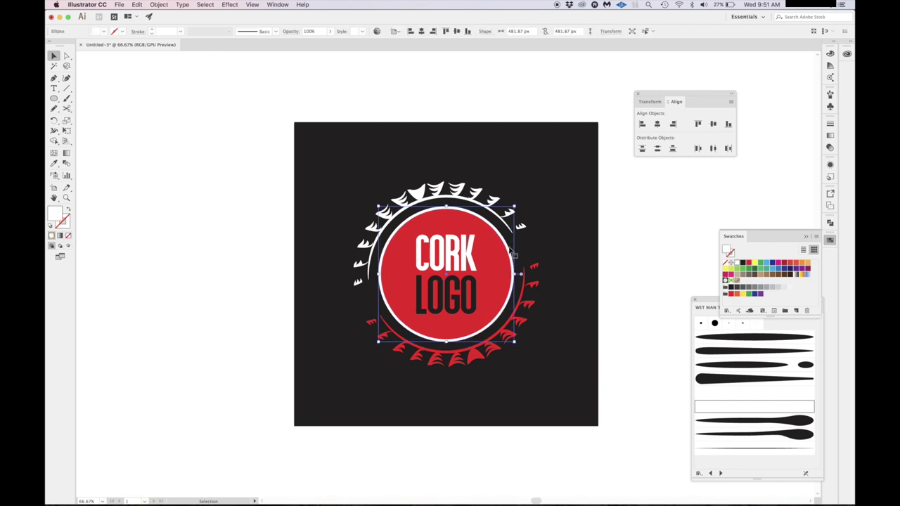
left_click(503, 258)
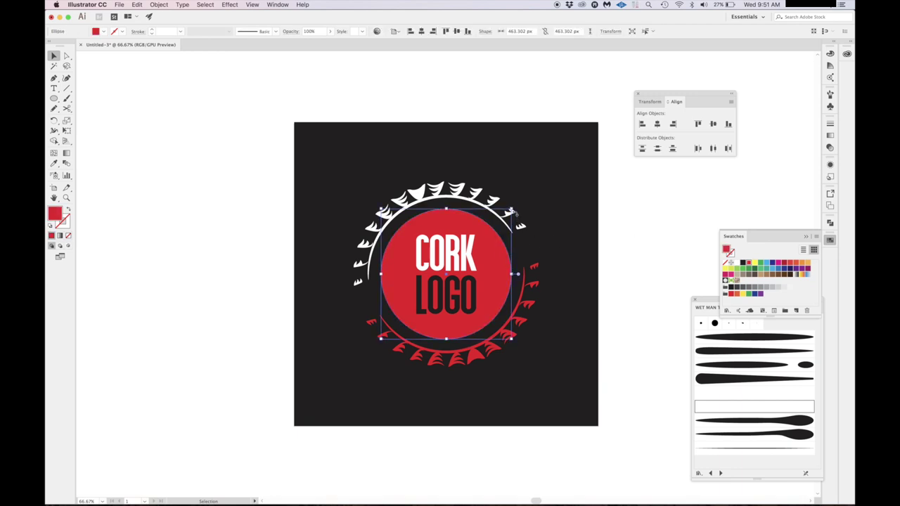
left_click_drag(512, 210, 524, 193)
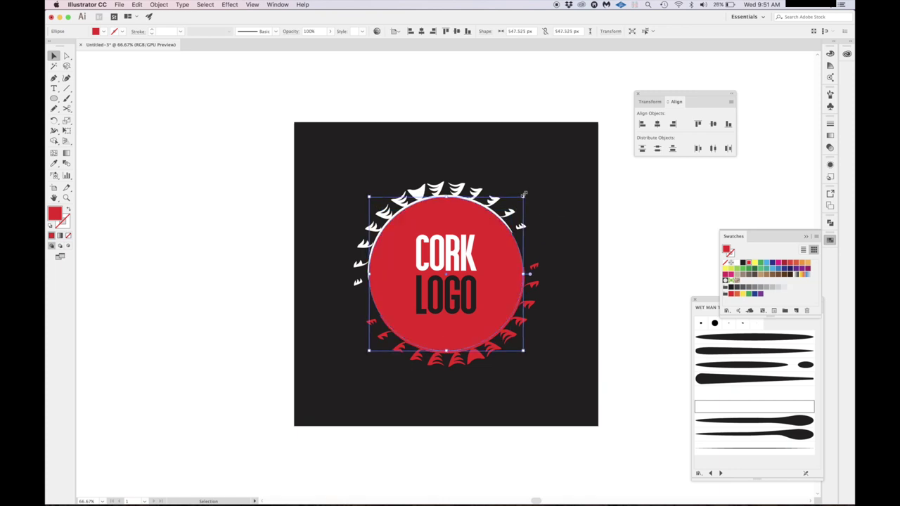
Fill the disc with the dark background colour and turn LOGO red again.
key("i")
left_click(550, 191)
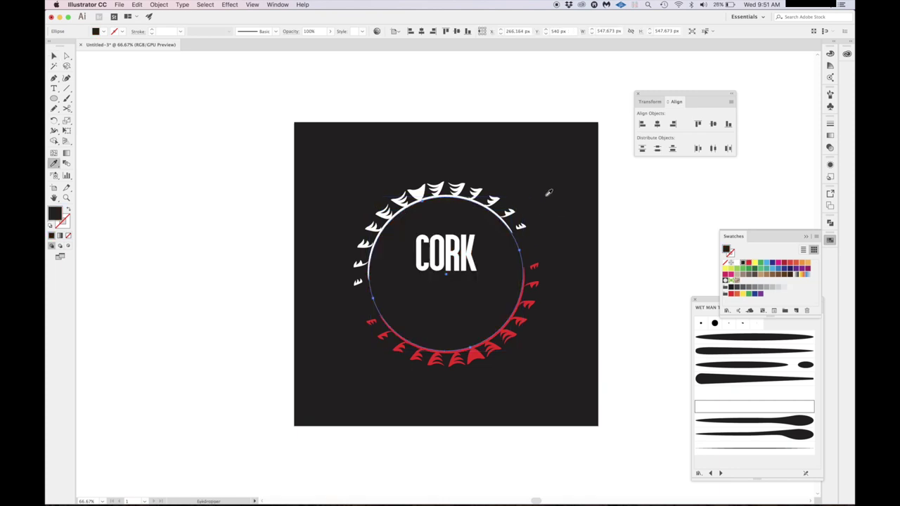
left_click(454, 304, "super")
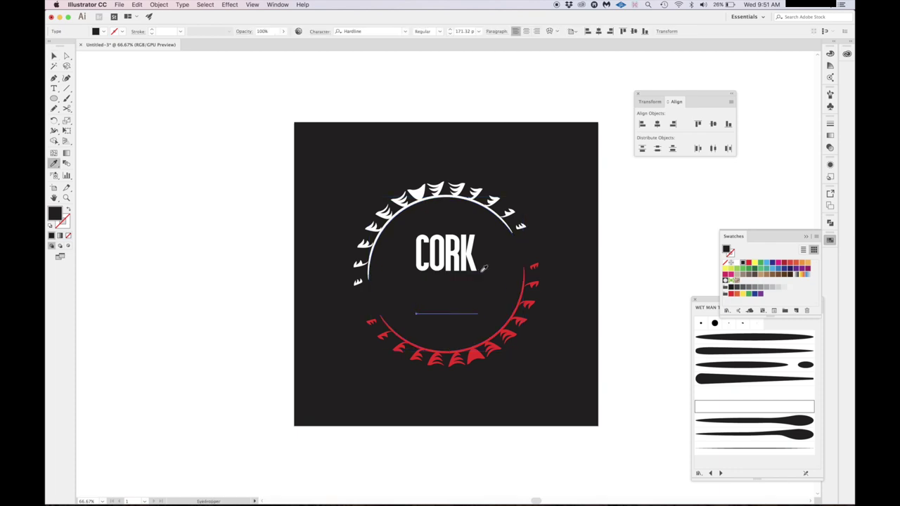
left_click(519, 320)
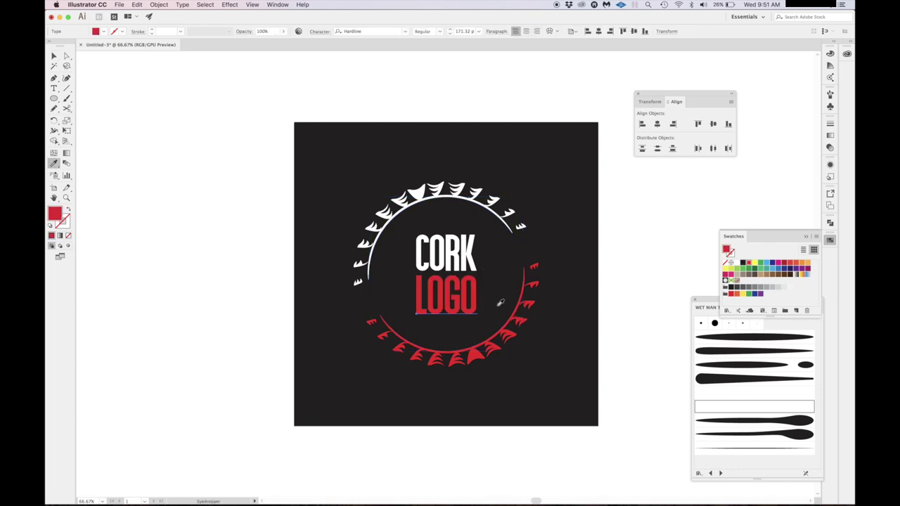
key("v")
left_click(605, 265)
Enlarge CORK and LOGO together, then marquee-select the whole logo.
left_click(464, 257)
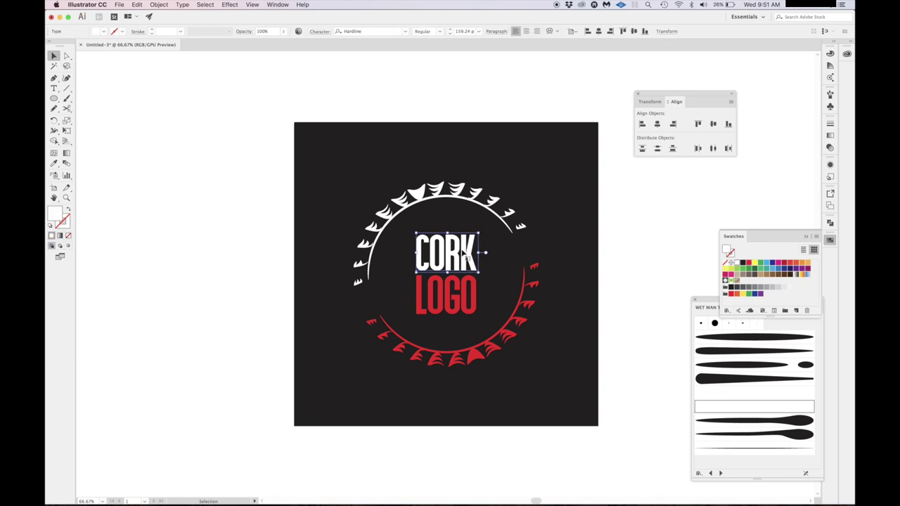
left_click(462, 290, "shift")
left_click_drag(482, 231, 487, 222)
left_click(638, 196)
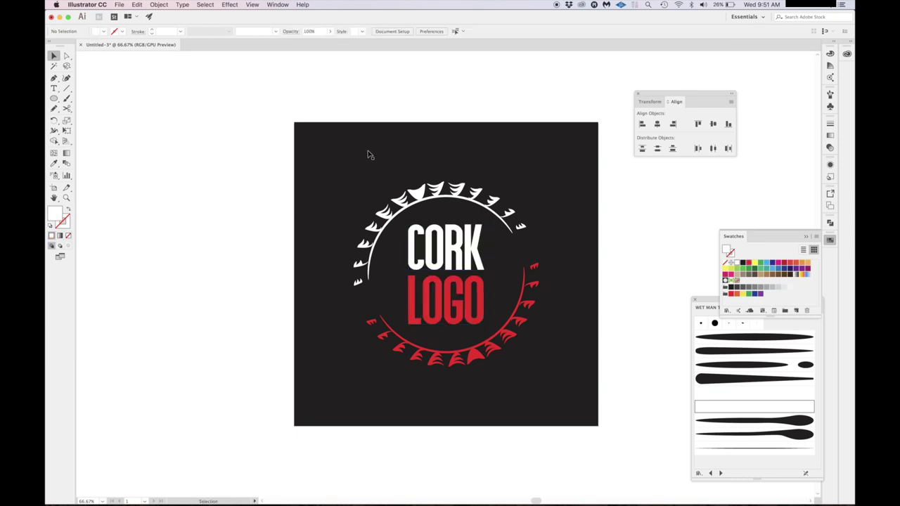
left_click_drag(341, 107, 572, 387)
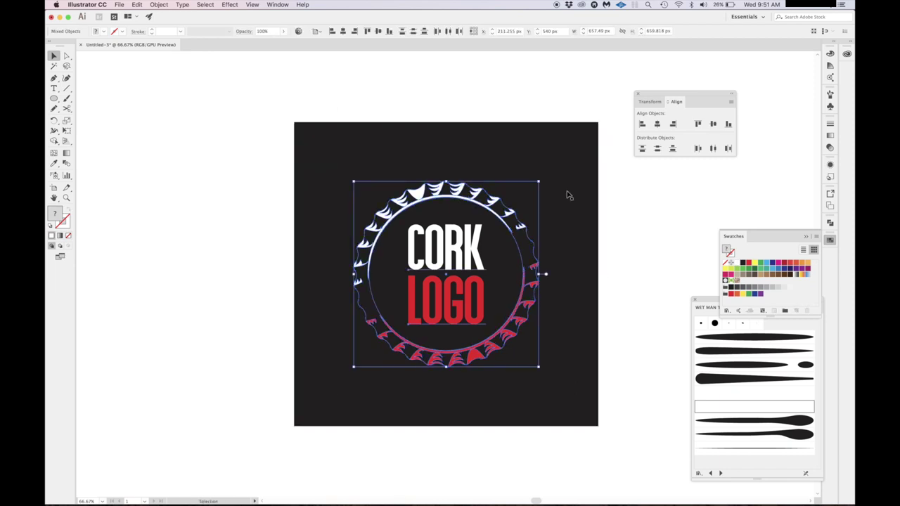
Shrink the selected logo around its centre, then deselect and check it at several zoom levels.
left_click_drag(539, 182, 513, 207)
left_click(583, 226)
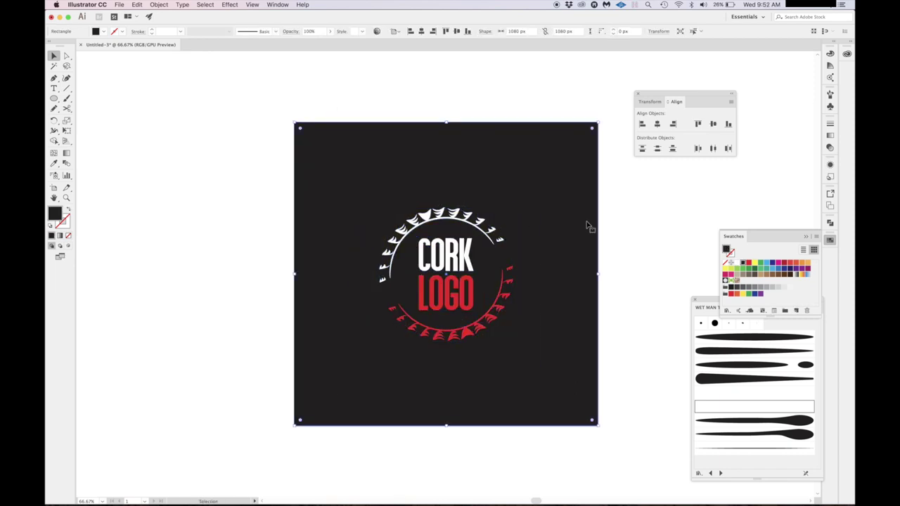
left_click(617, 218)
key("super+minus")
key("super+minus")
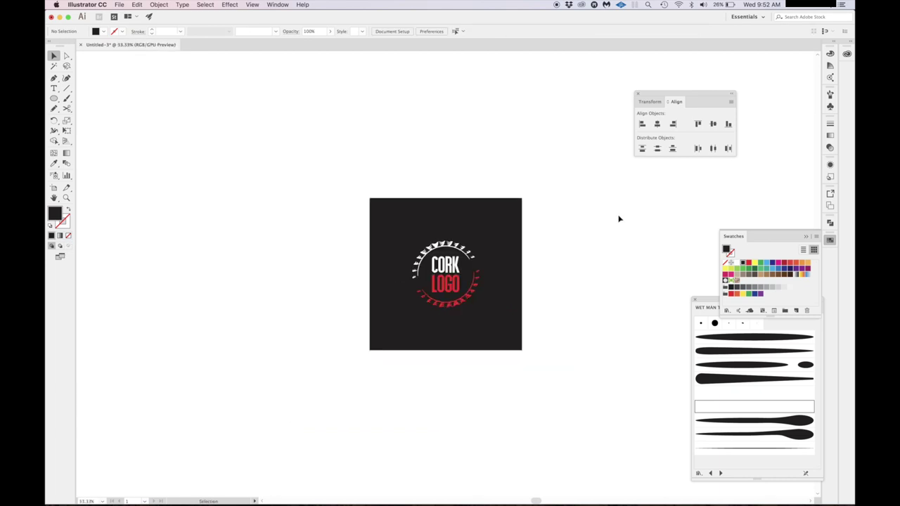
key("super+equal")
key("super+equal")
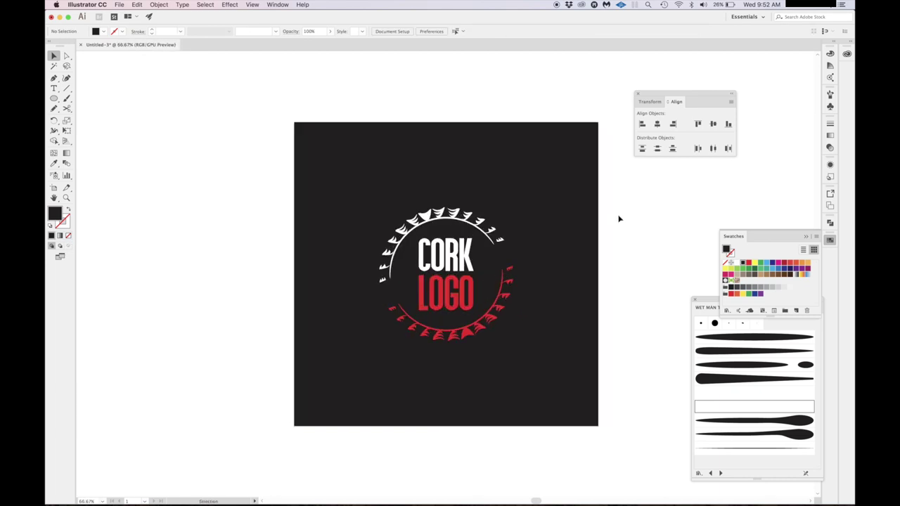
key("super+1")
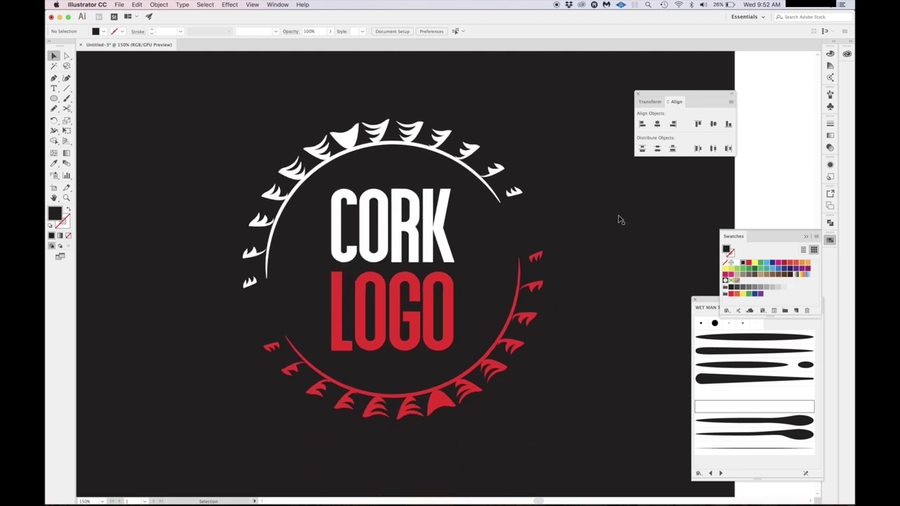
key("super+minus")
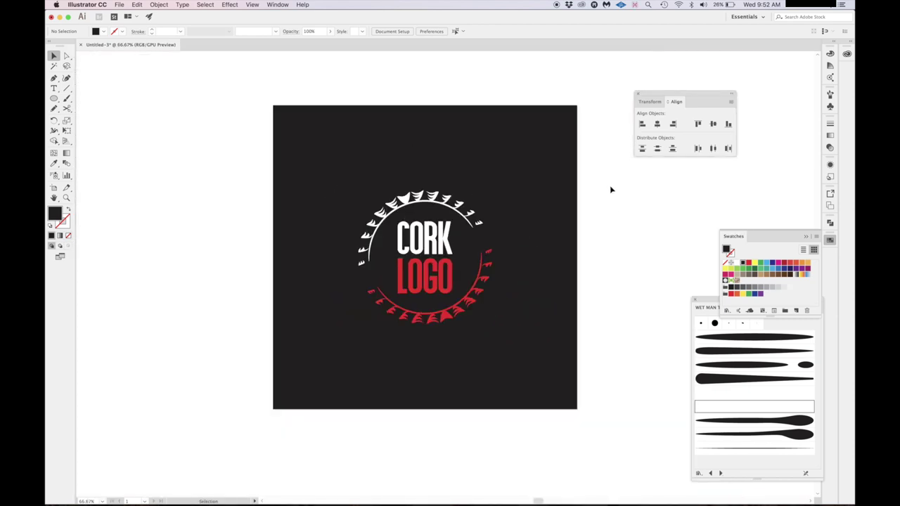